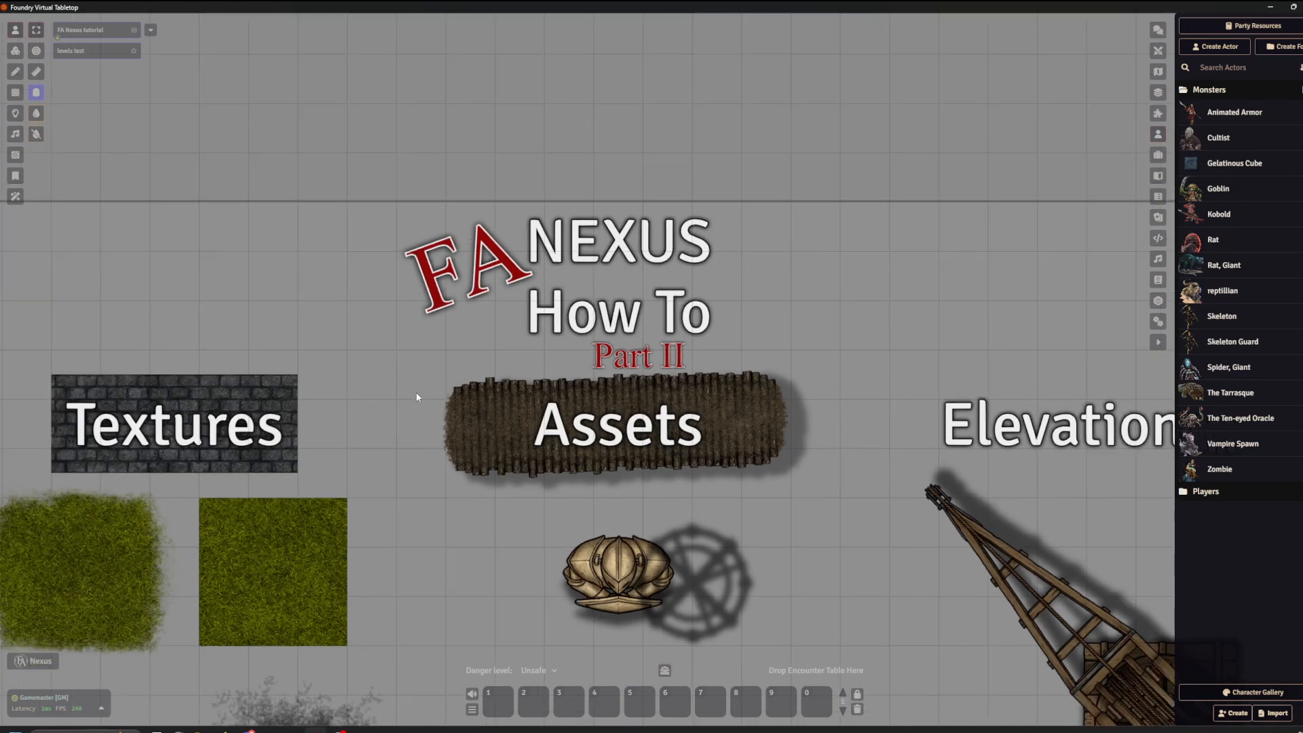
Examine the FA Nexus tutorial scene's Textures, Assets and Elevation samples and the forest map with its tokens
scroll(499, 487, "down", 2)
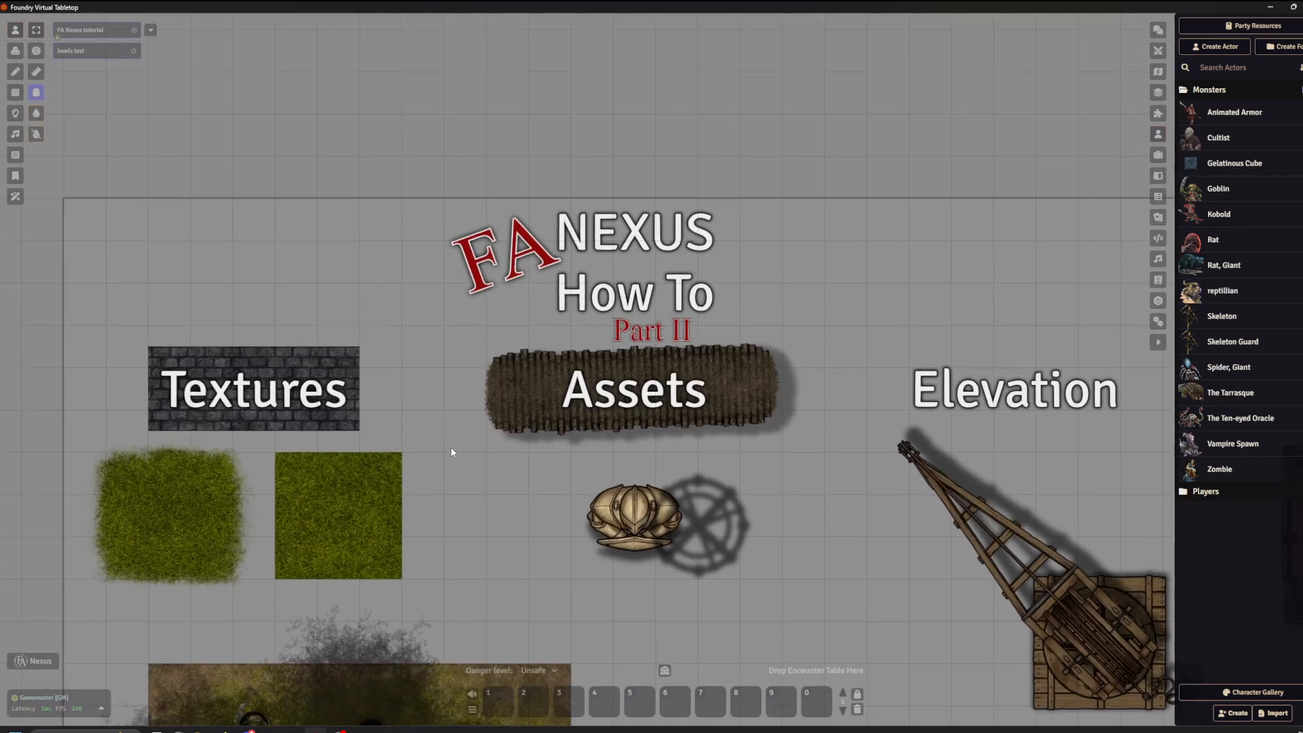
left_click_drag(260, 332, 310, 272)
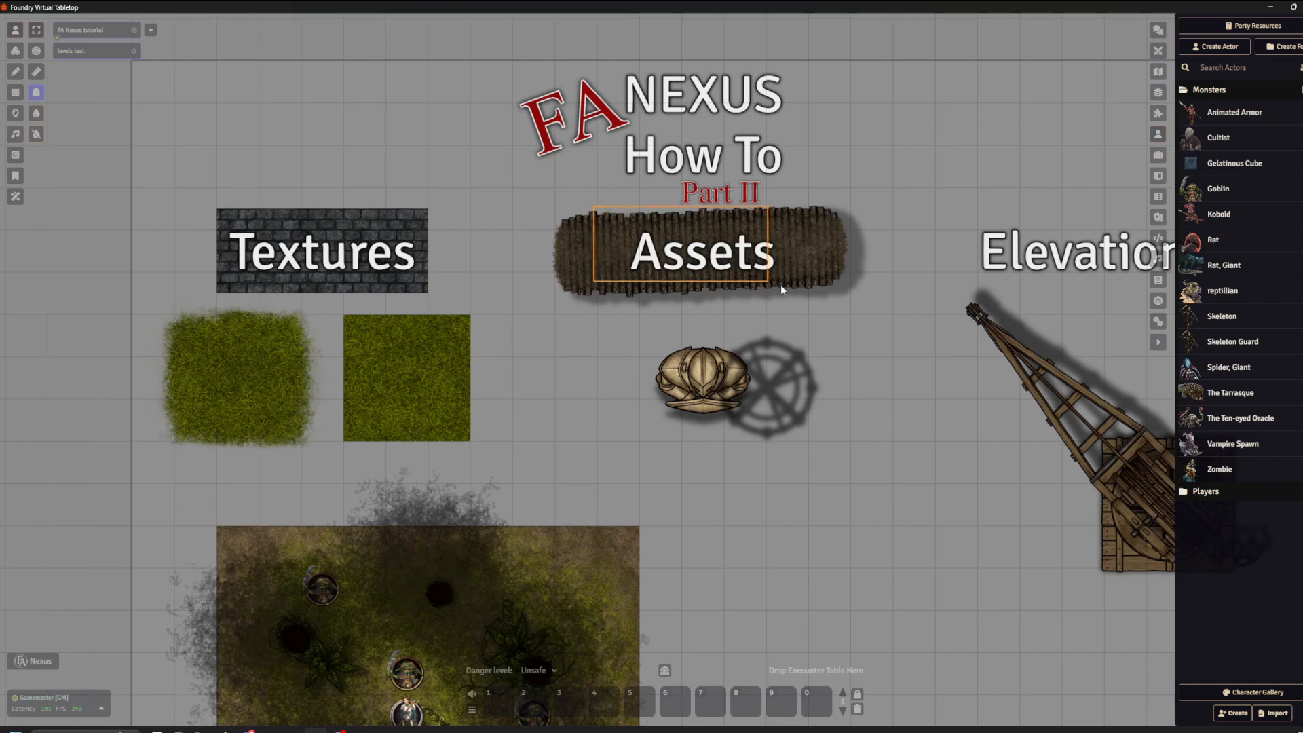
scroll(743, 428, "down", 3)
left_click_drag(741, 434, 623, 400)
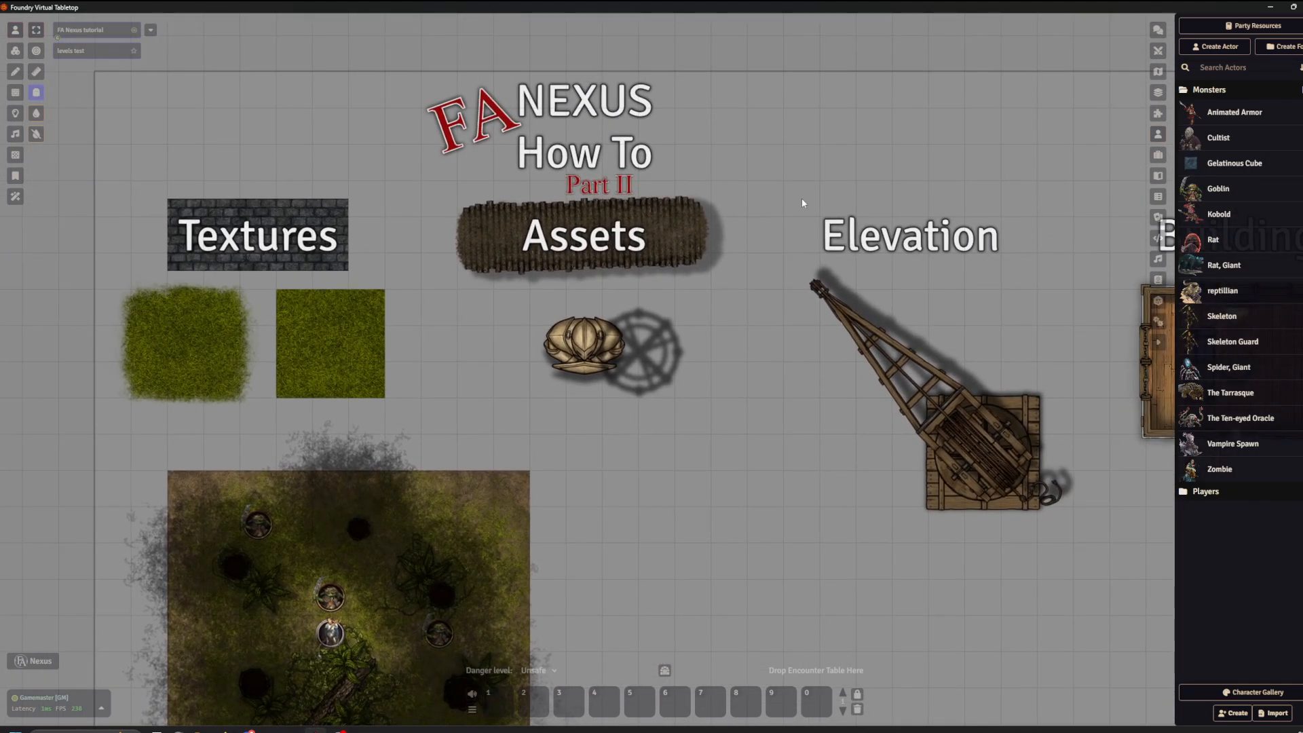
scroll(575, 547, "up", 2)
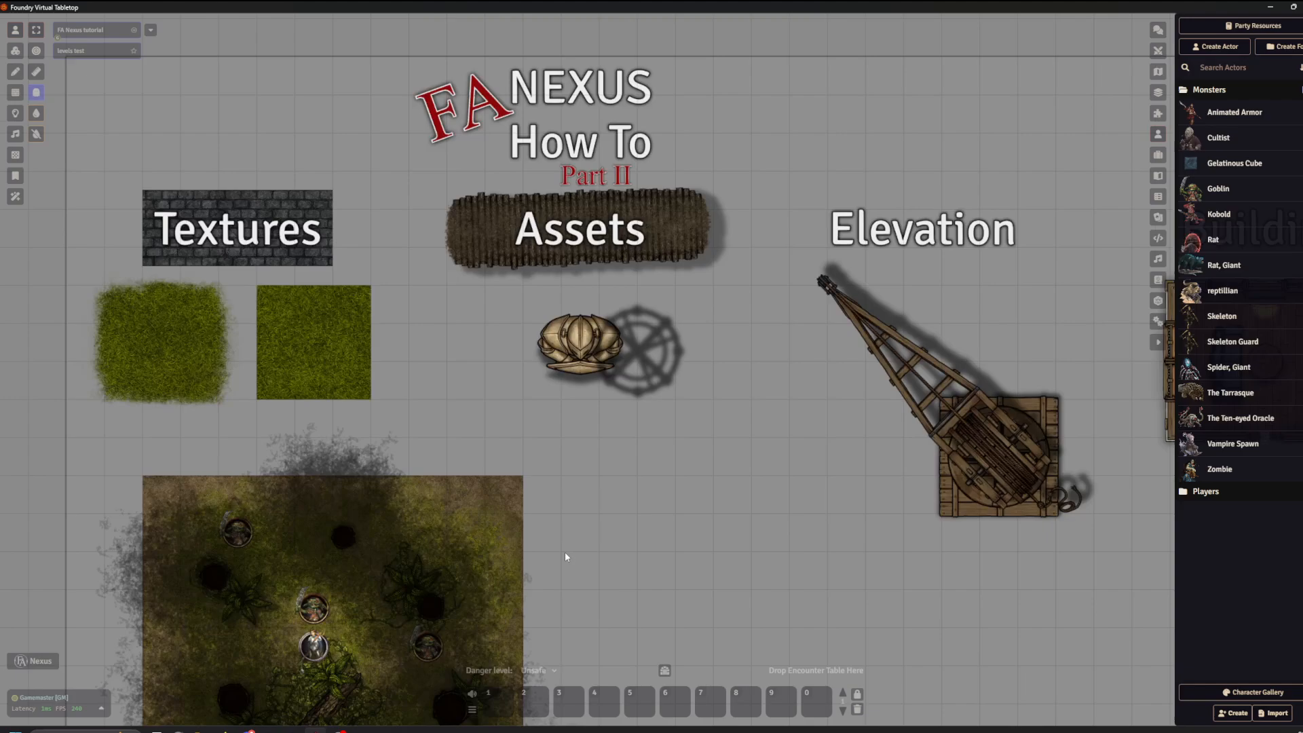
left_click_drag(573, 550, 658, 346)
scroll(658, 353, "up", 8)
left_click(329, 468)
scroll(339, 474, "up", 5)
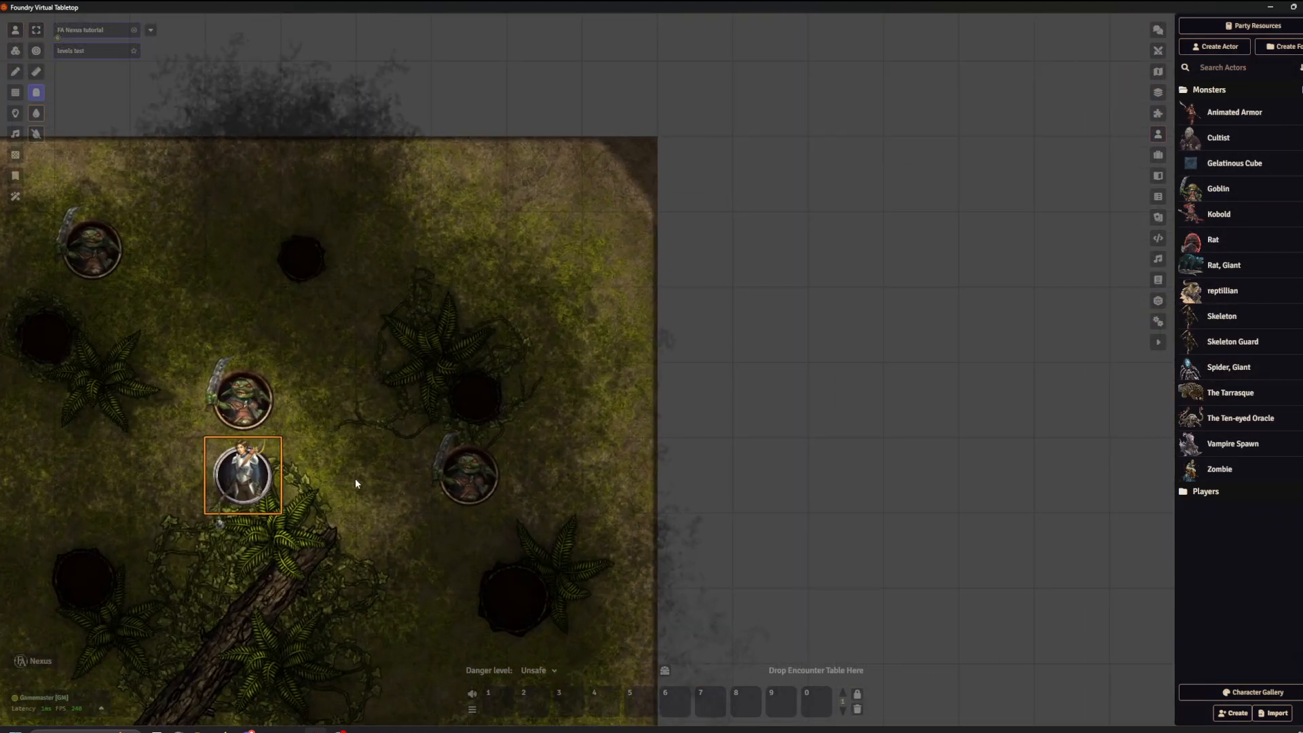
left_click_drag(361, 482, 582, 459)
scroll(485, 486, "up", 2)
right_click(442, 452)
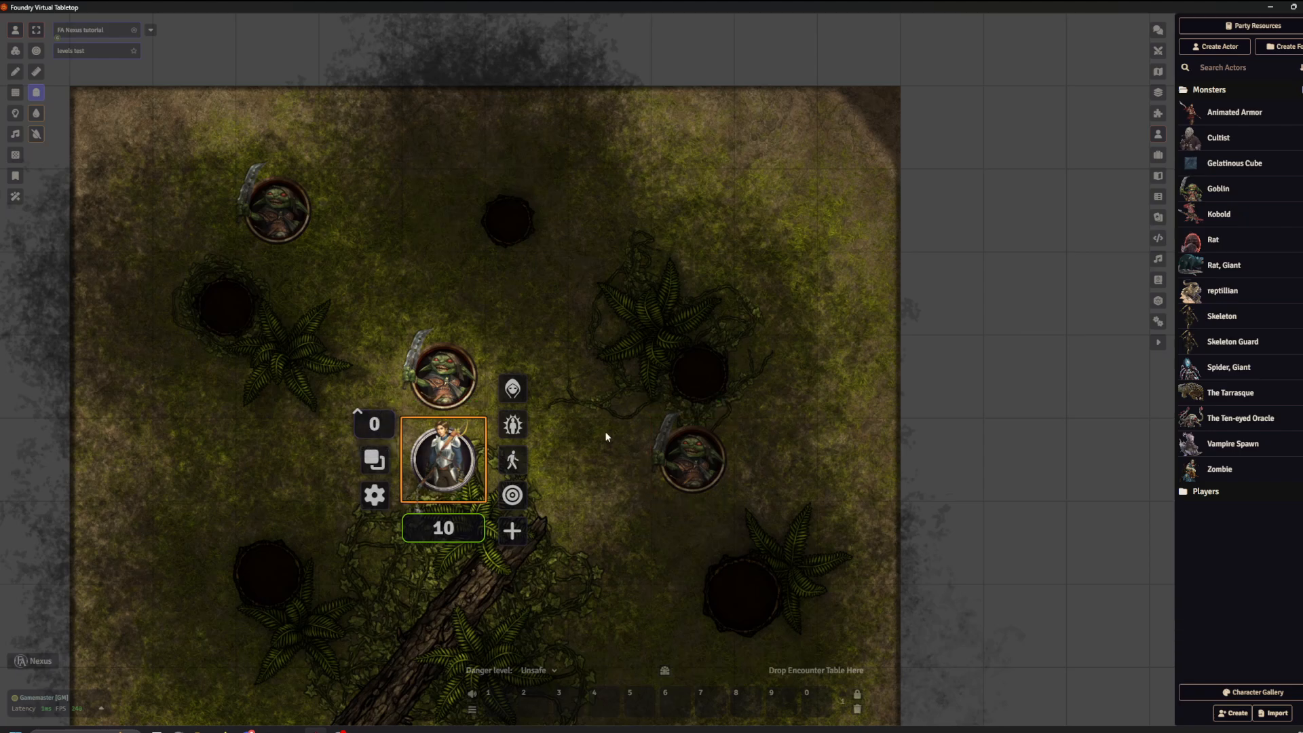
left_click_drag(583, 432, 629, 349)
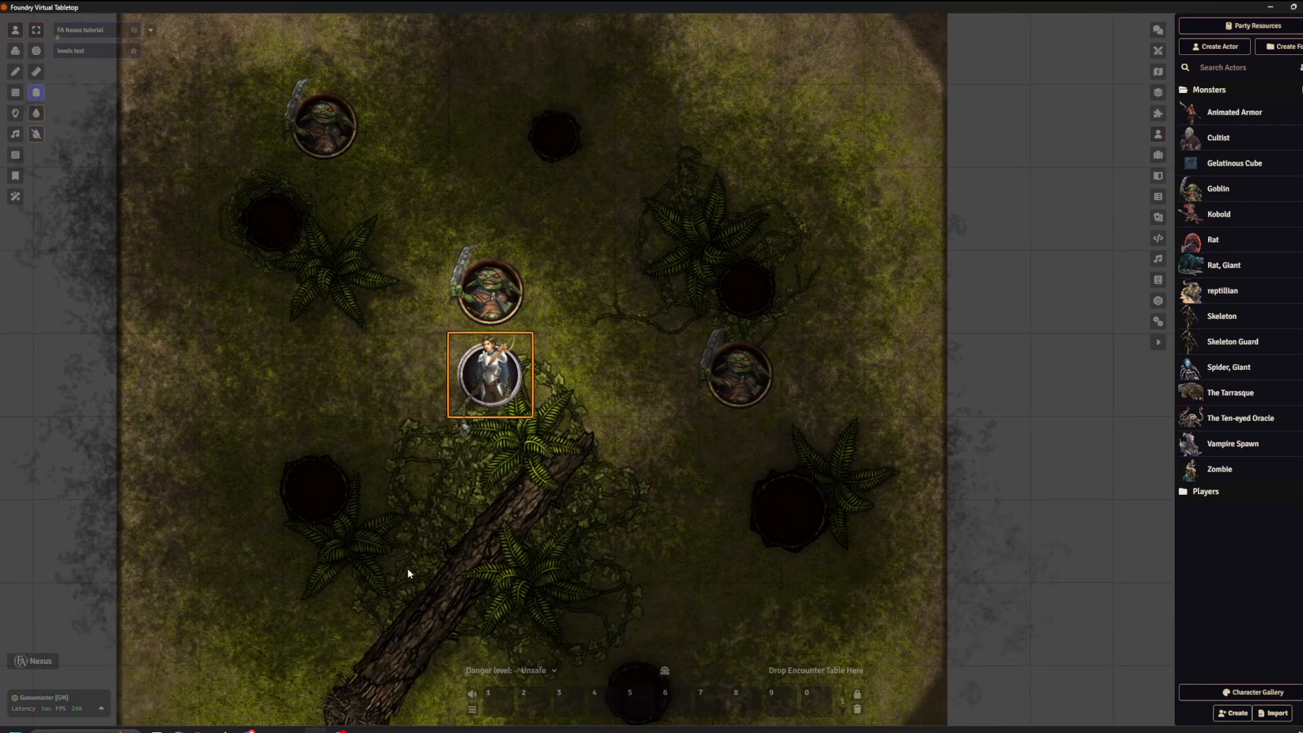
left_click_drag(928, 200, 917, 248)
scroll(801, 285, "down", 3)
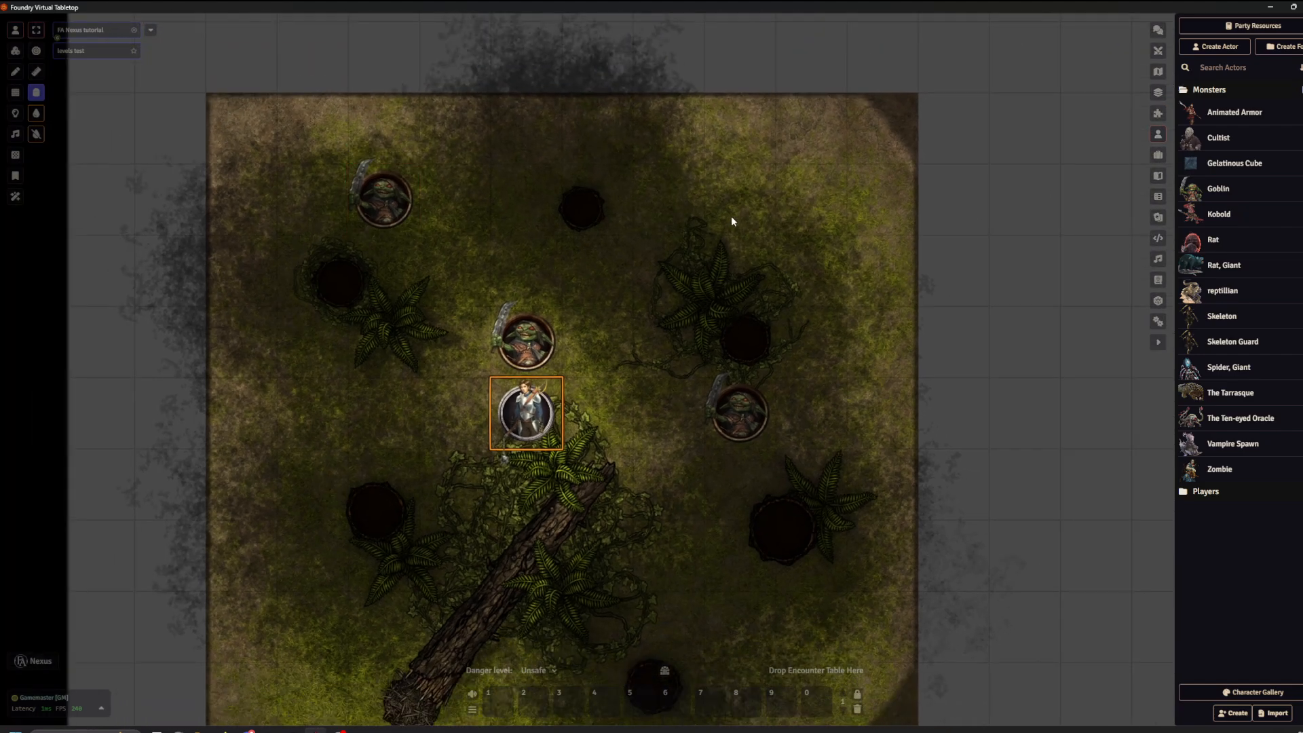
Review the scene's elevation groups and placed assets in the FA Nexus Layer Manager
left_click(1159, 93)
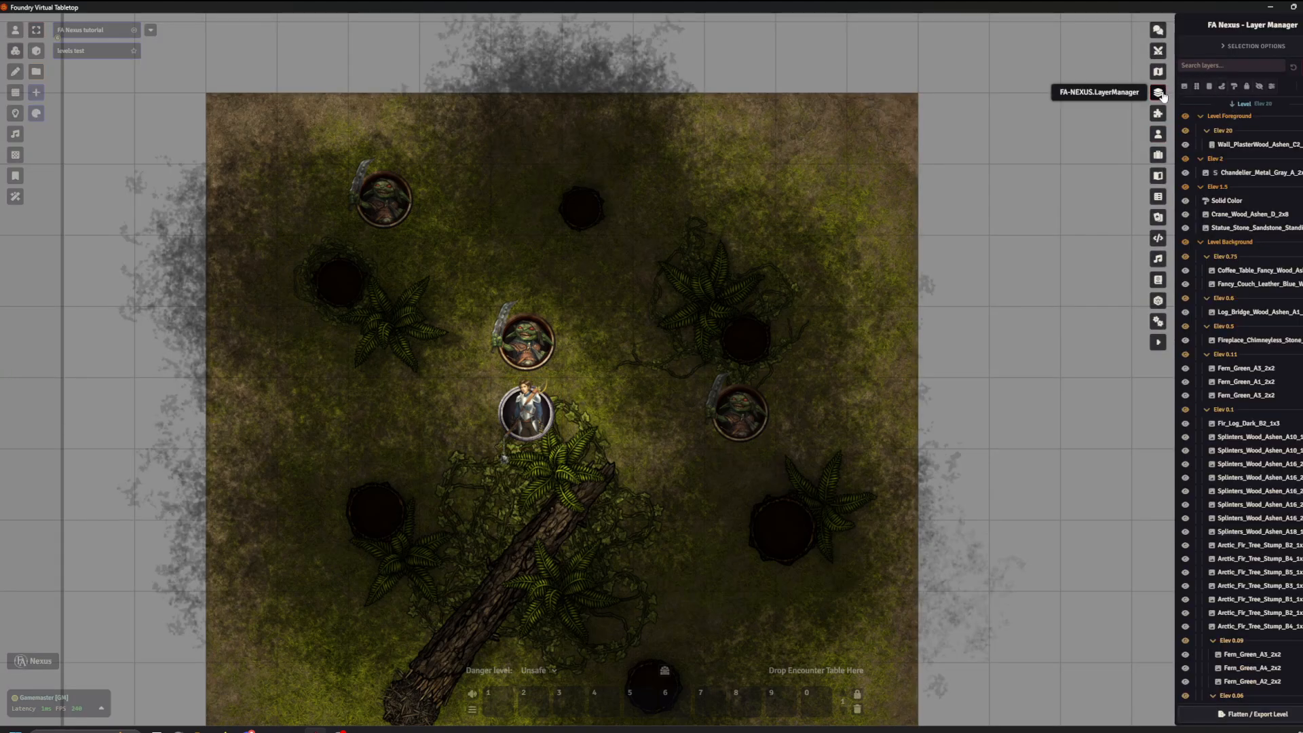
scroll(1232, 421, "down", 3)
scroll(1228, 539, "up", 3)
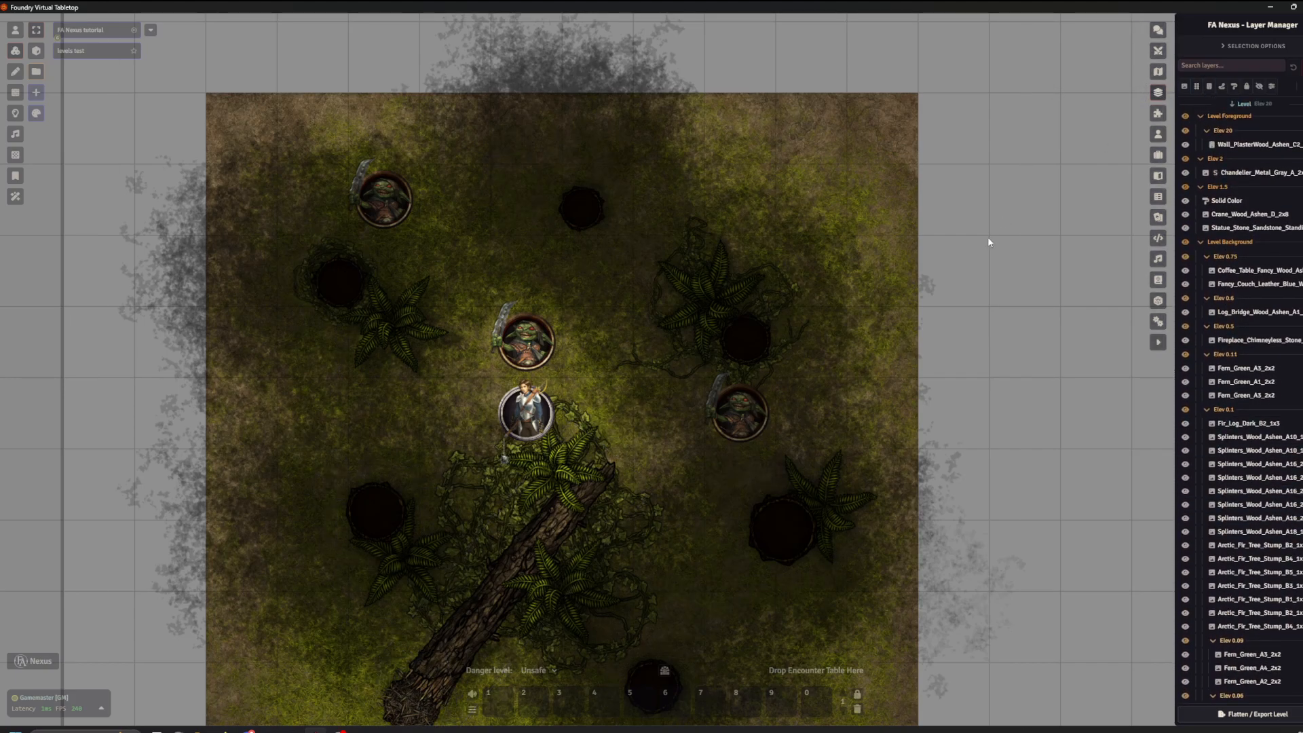
scroll(991, 238, "down", 4)
Clear all messages from the chat log
left_click(1157, 30)
scroll(878, 245, "down", 3)
left_click_drag(879, 246, 693, 308)
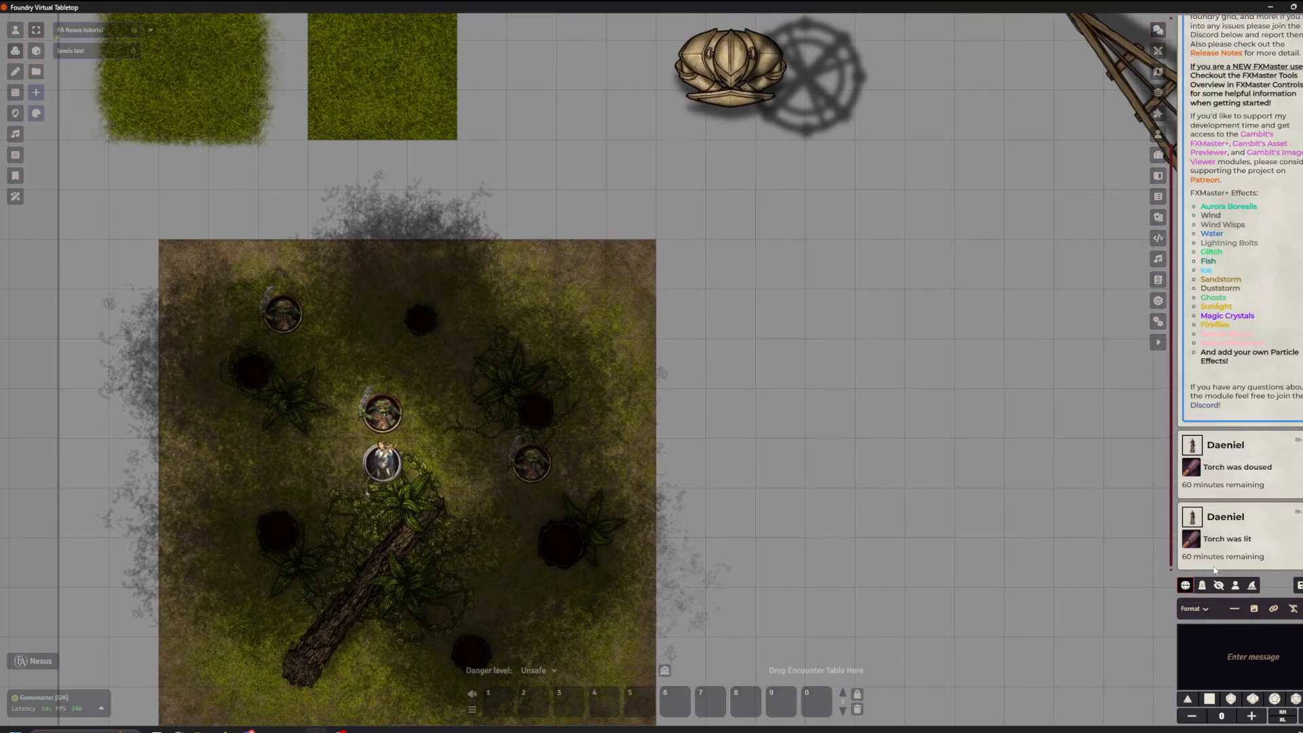
left_click(1301, 585)
left_click(1044, 702)
Look over the crane under Elevation and inspect the furnished house under Building up close
left_click_drag(867, 328, 783, 502)
scroll(783, 502, "down", 3)
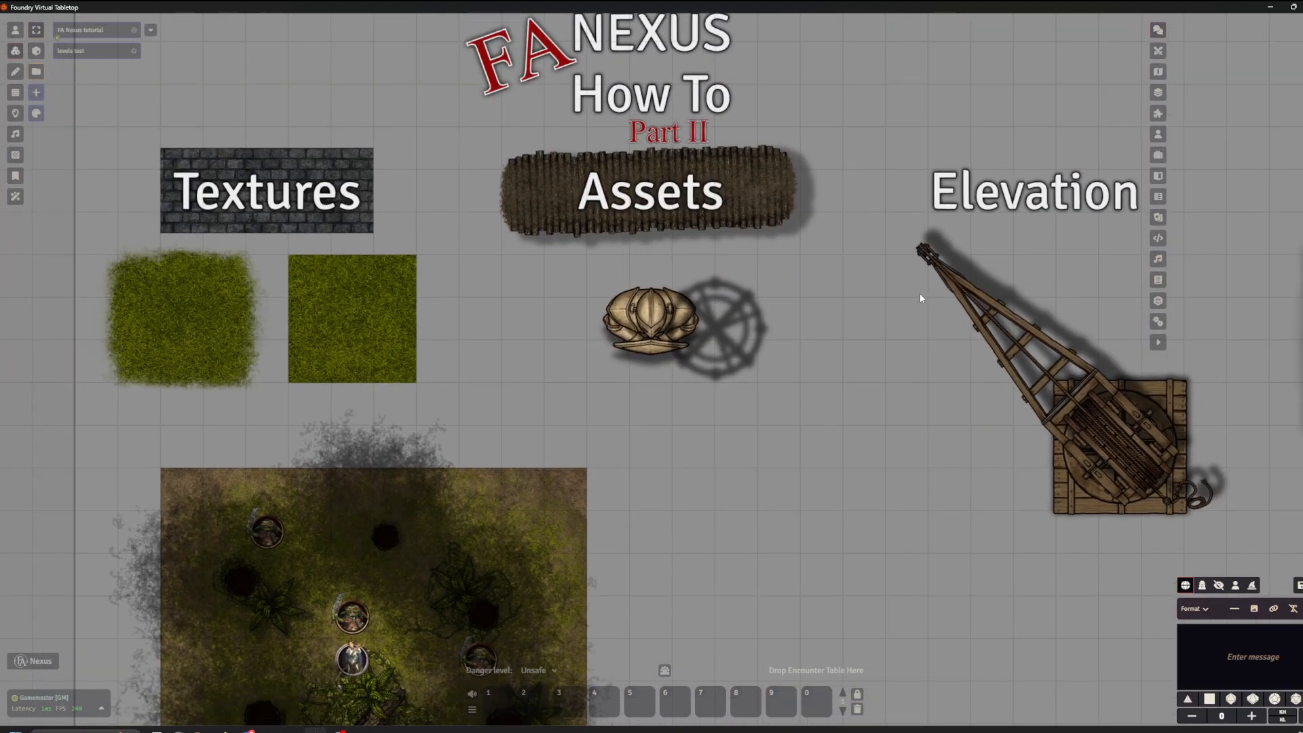
left_click_drag(929, 292, 720, 399)
left_click_drag(930, 242, 781, 211)
scroll(868, 271, "up", 4)
left_click_drag(869, 272, 783, 241)
scroll(937, 305, "up", 5)
left_click_drag(936, 306, 698, 243)
right_click(698, 243)
left_click(303, 273)
scroll(514, 349, "up", 3)
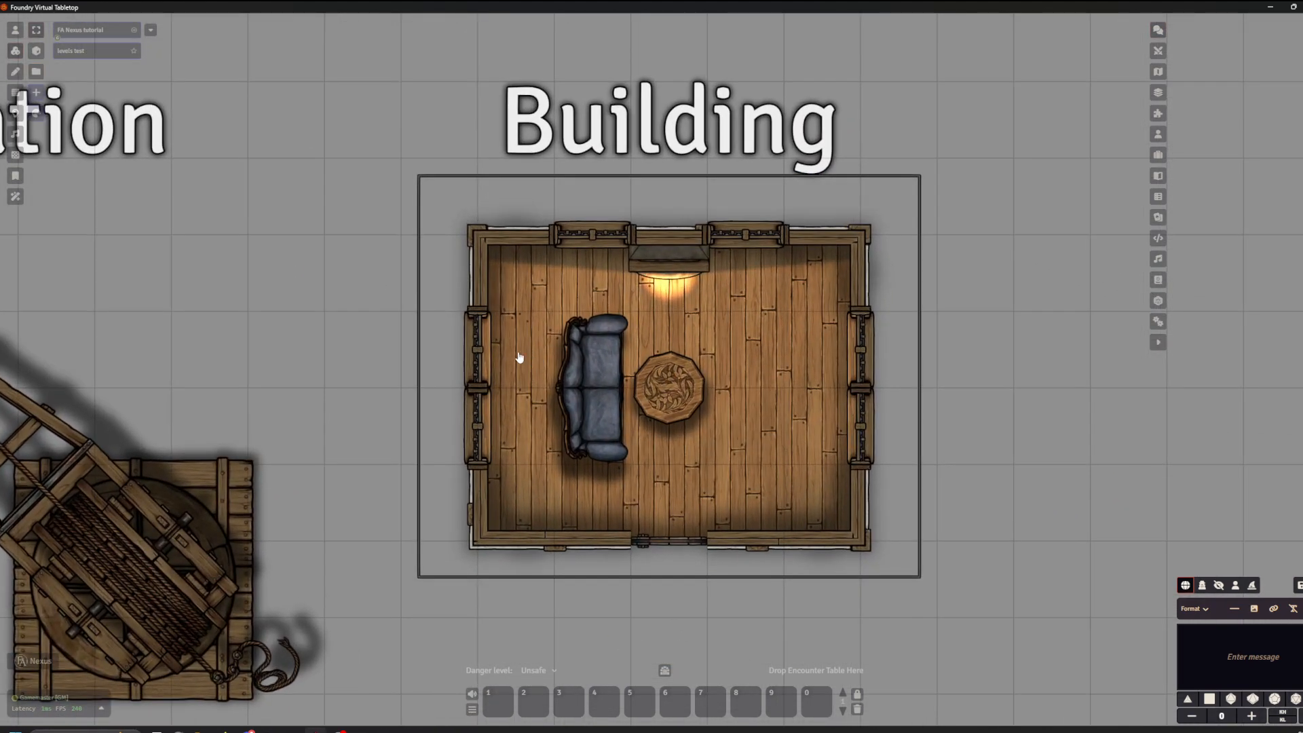
scroll(493, 354, "up", 2)
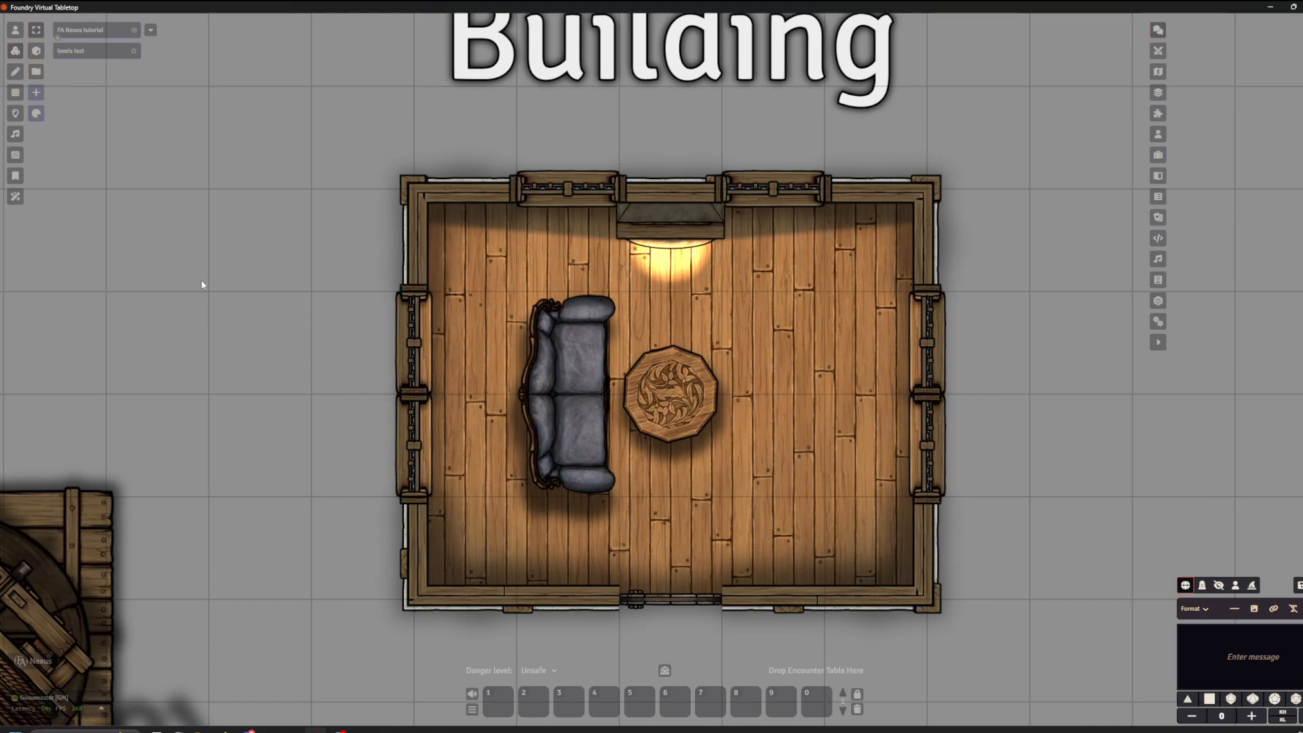
Switch to the token controls and view the Elevation and Building samples side by side
left_click(15, 30)
scroll(596, 358, "down", 3)
left_click_drag(340, 327, 385, 277)
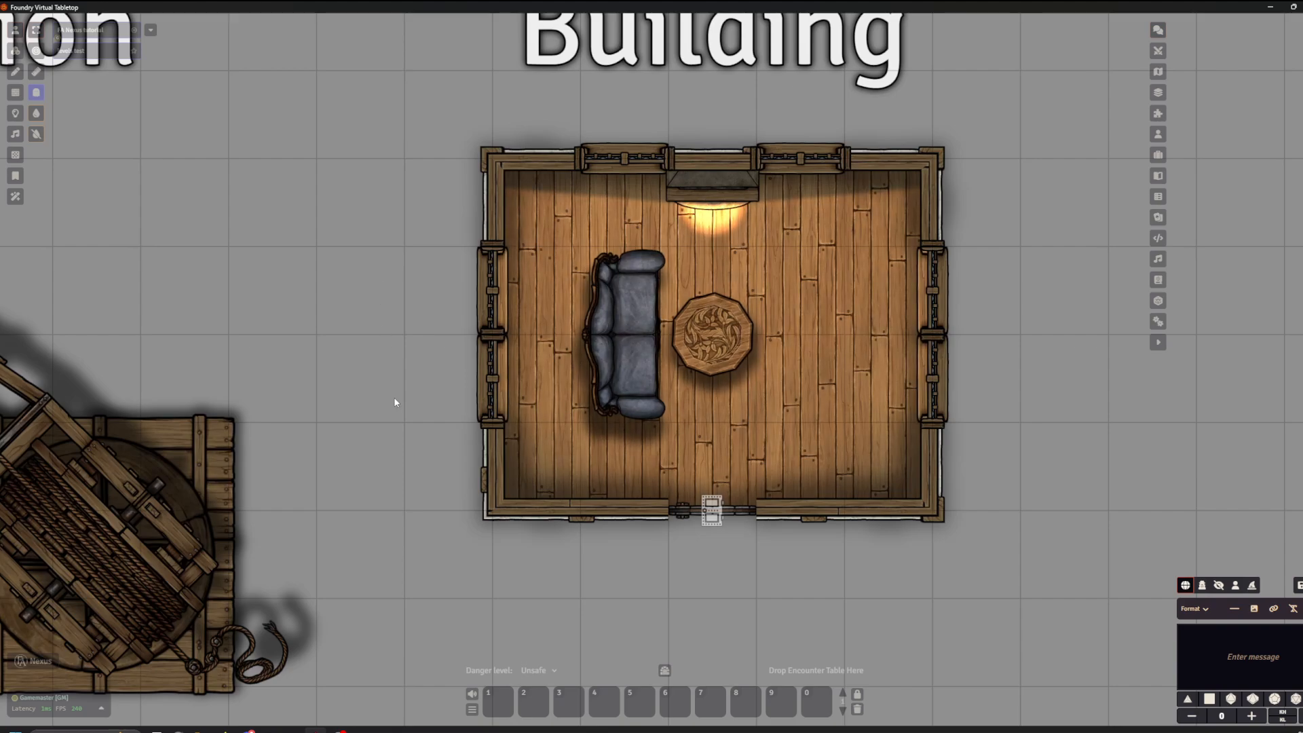
scroll(384, 433, "down", 3)
left_click_drag(384, 437, 552, 297)
scroll(552, 296, "down", 3)
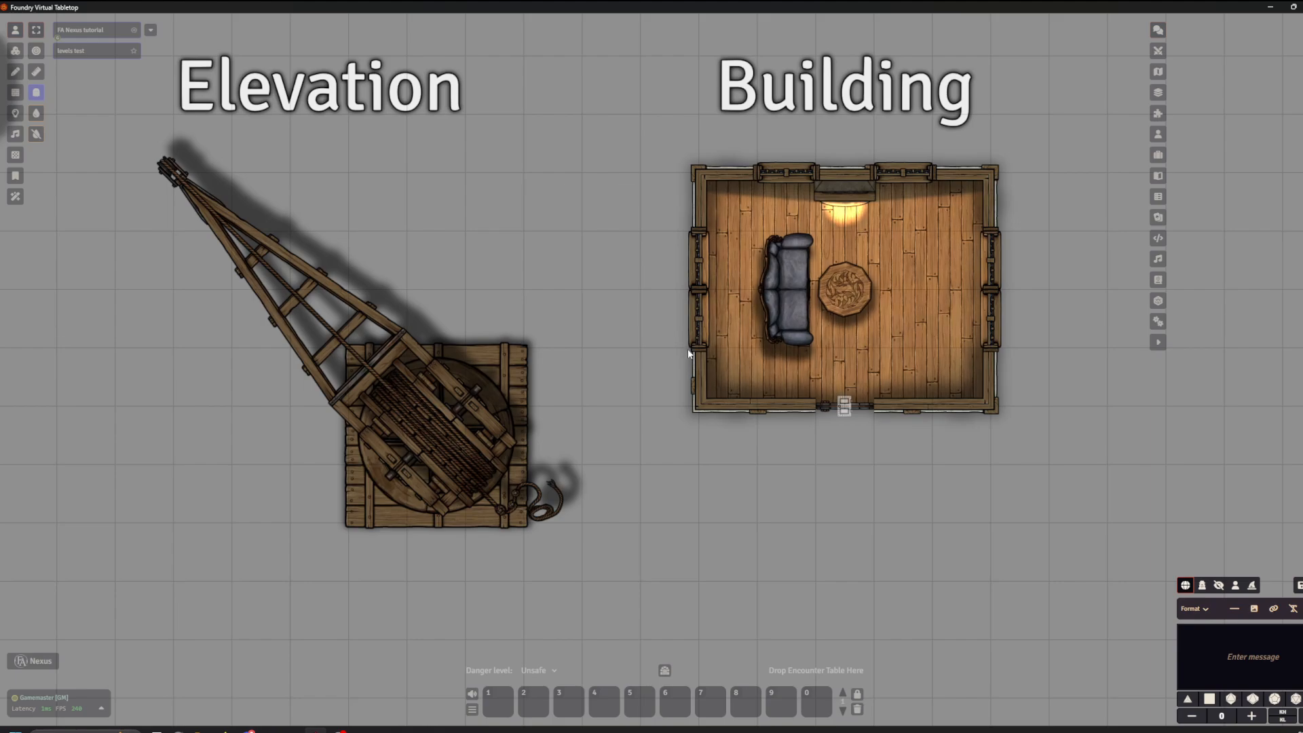
scroll(617, 409, "down", 3)
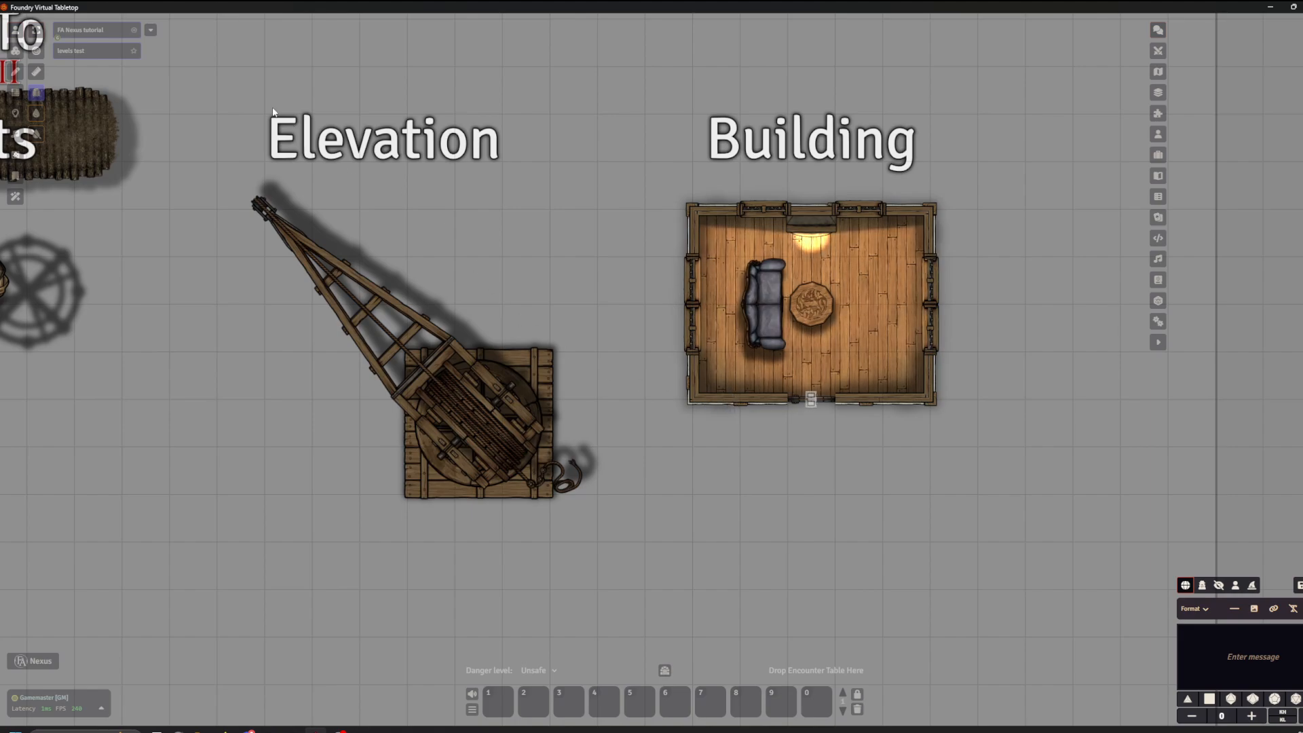
Switch the view to the "levels test" scene
left_click(1158, 71)
left_click(1252, 214)
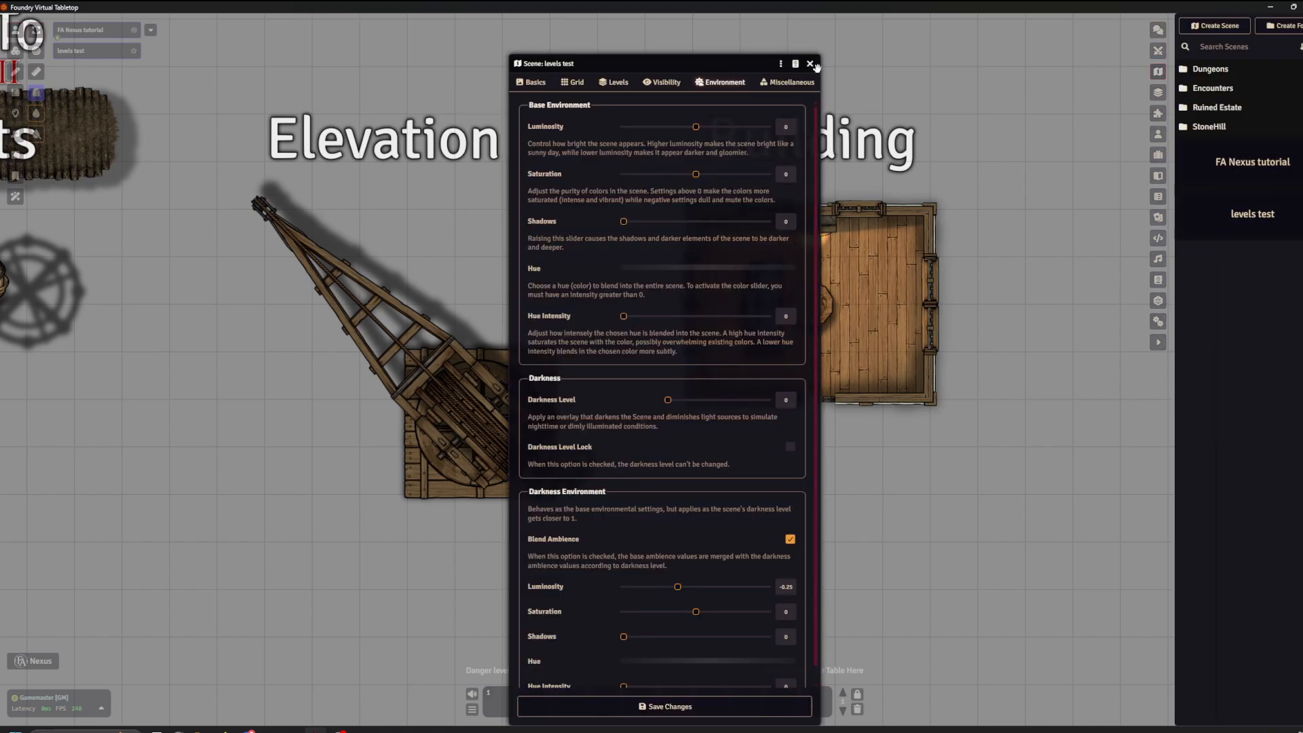
key("Escape")
right_click(1255, 216)
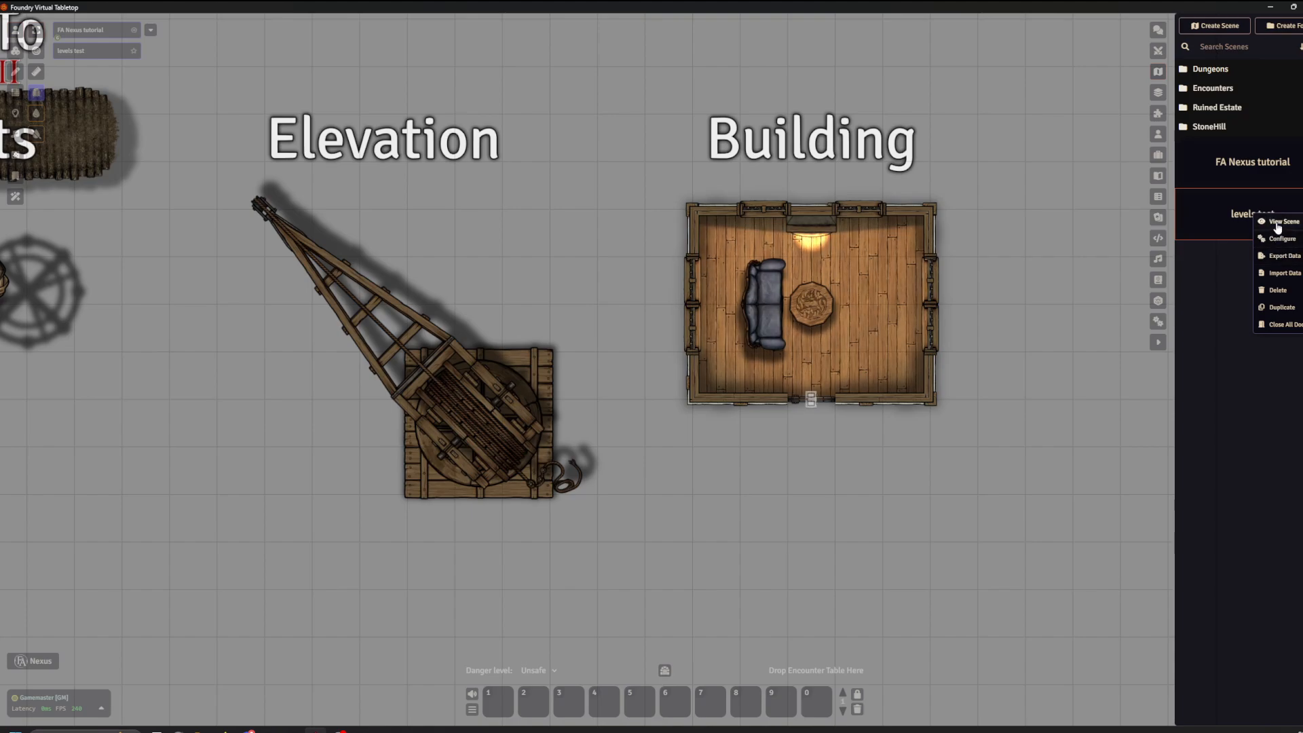
left_click(1277, 223)
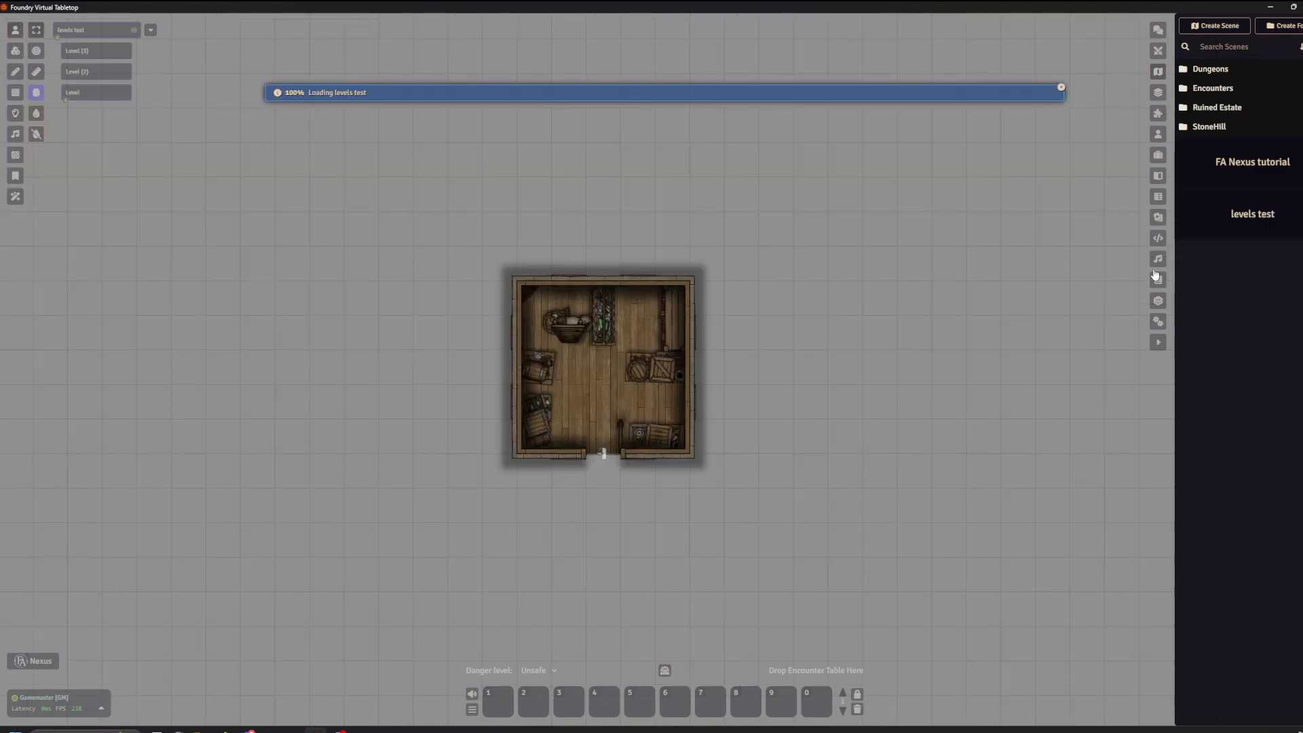
Place the first player character's token outside the building and move it up to the doorway
left_click(1157, 134)
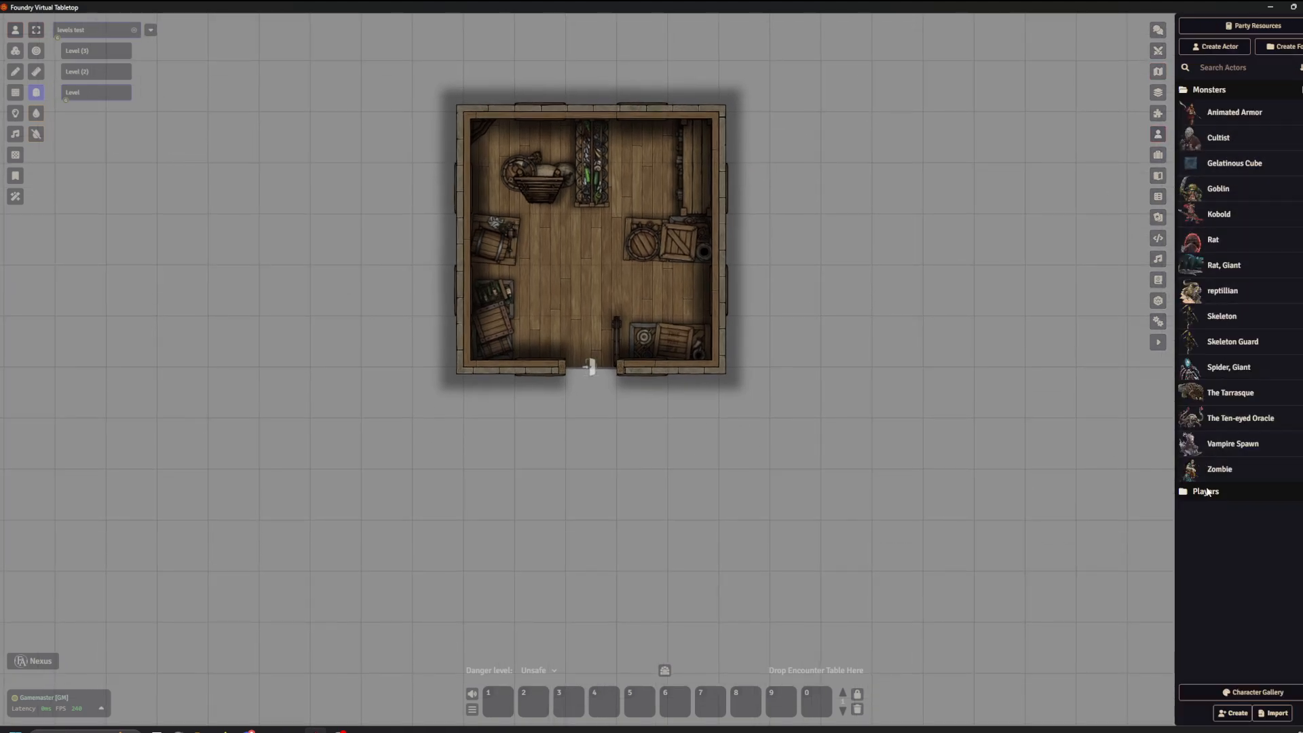
left_click_drag(1220, 514, 634, 500)
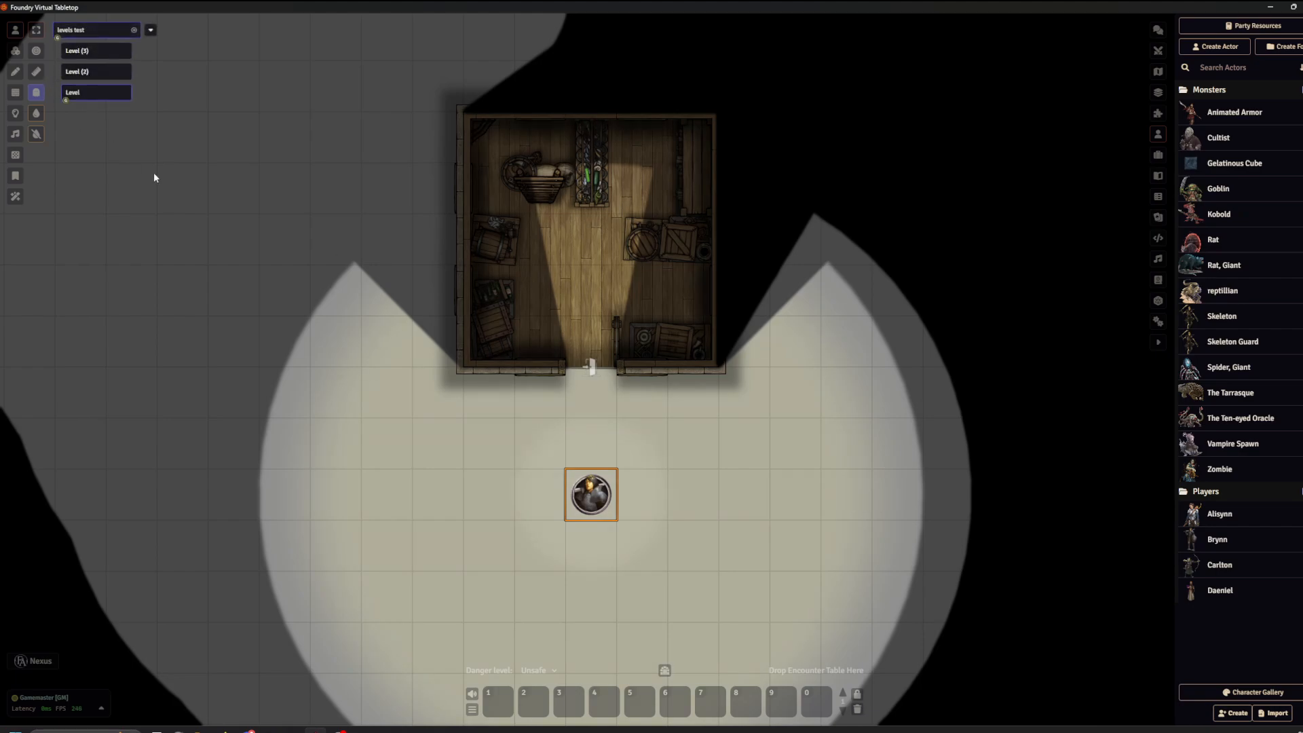
key("w")
key("w")
key("w")
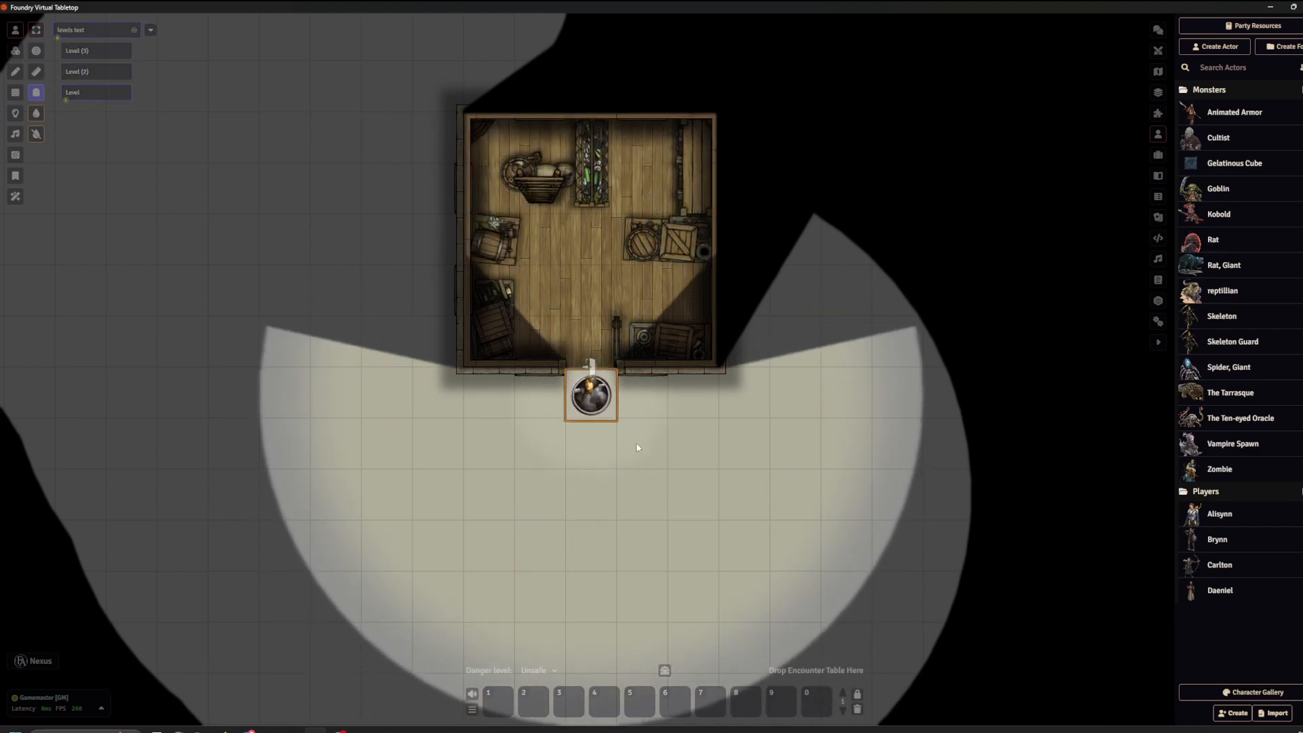
Bring the token through the doorway into the building and close the door
left_click(591, 368)
left_click_drag(593, 417, 613, 489)
key("w")
key("w")
Move the token onto the ground-floor ladder and climb to Level (2)
key("a")
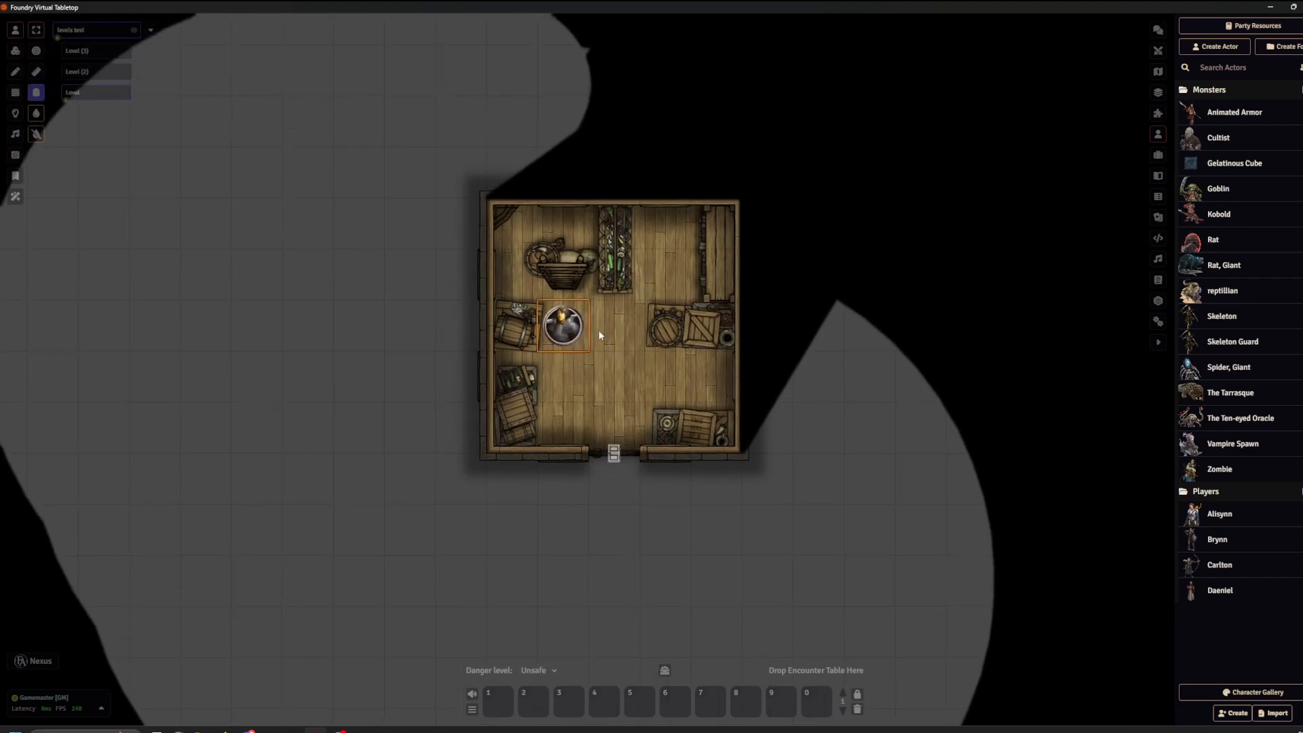
key("w")
left_click(614, 390)
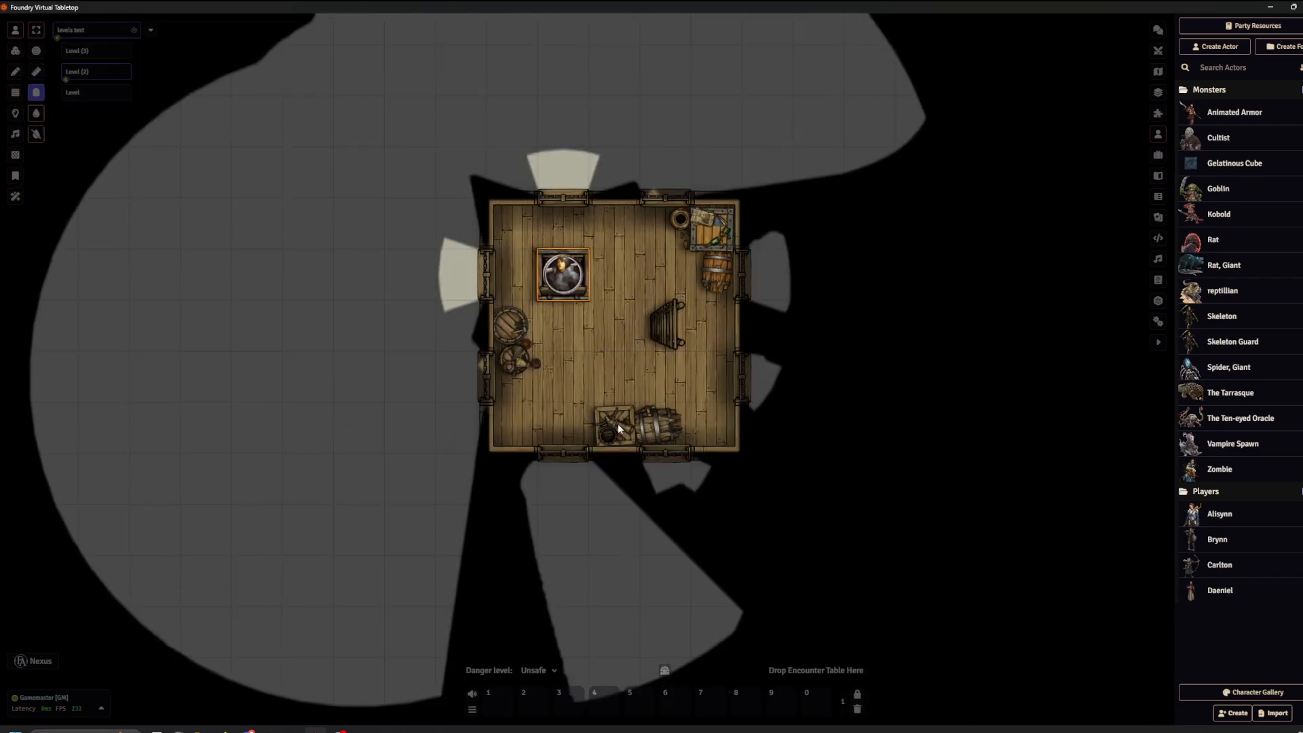
Walk the token around Level (2), onto the second ladder, and climb to Level (3)
key("d")
key("w")
key("a")
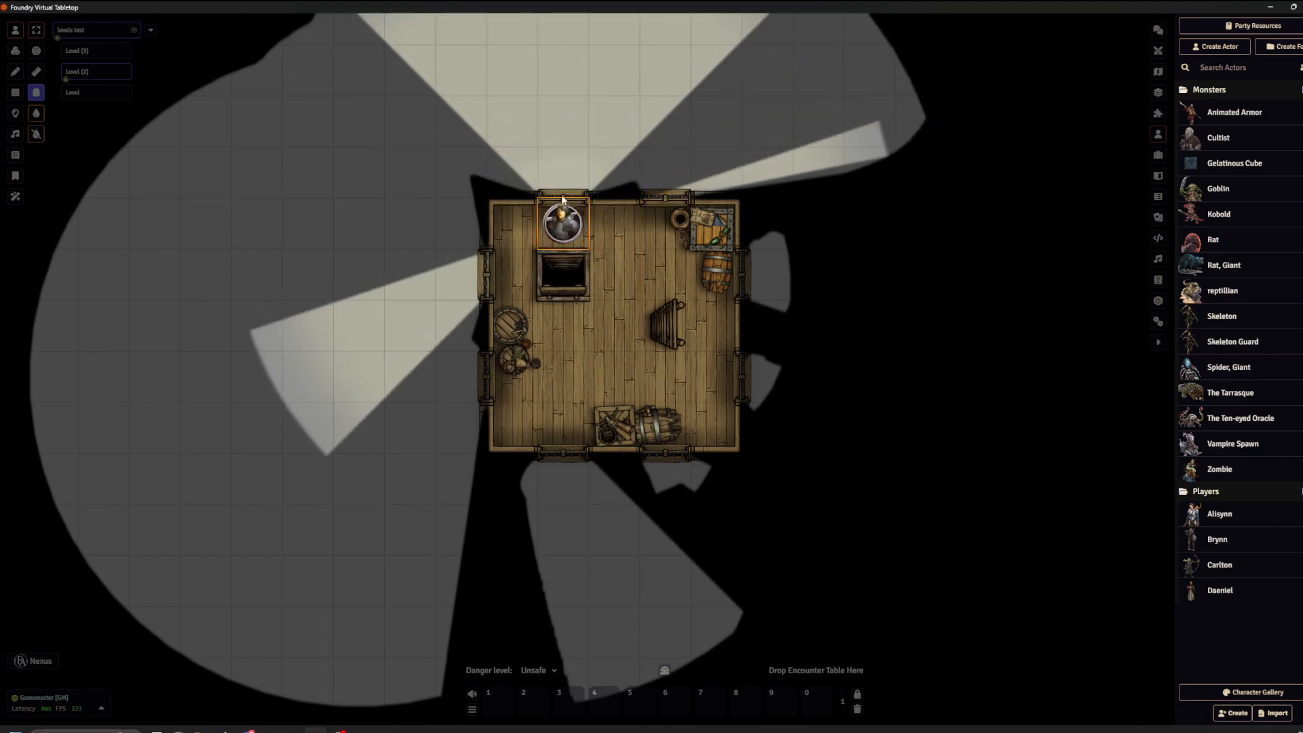
key("a")
key("s")
key("s")
key("d")
key("d")
key("d")
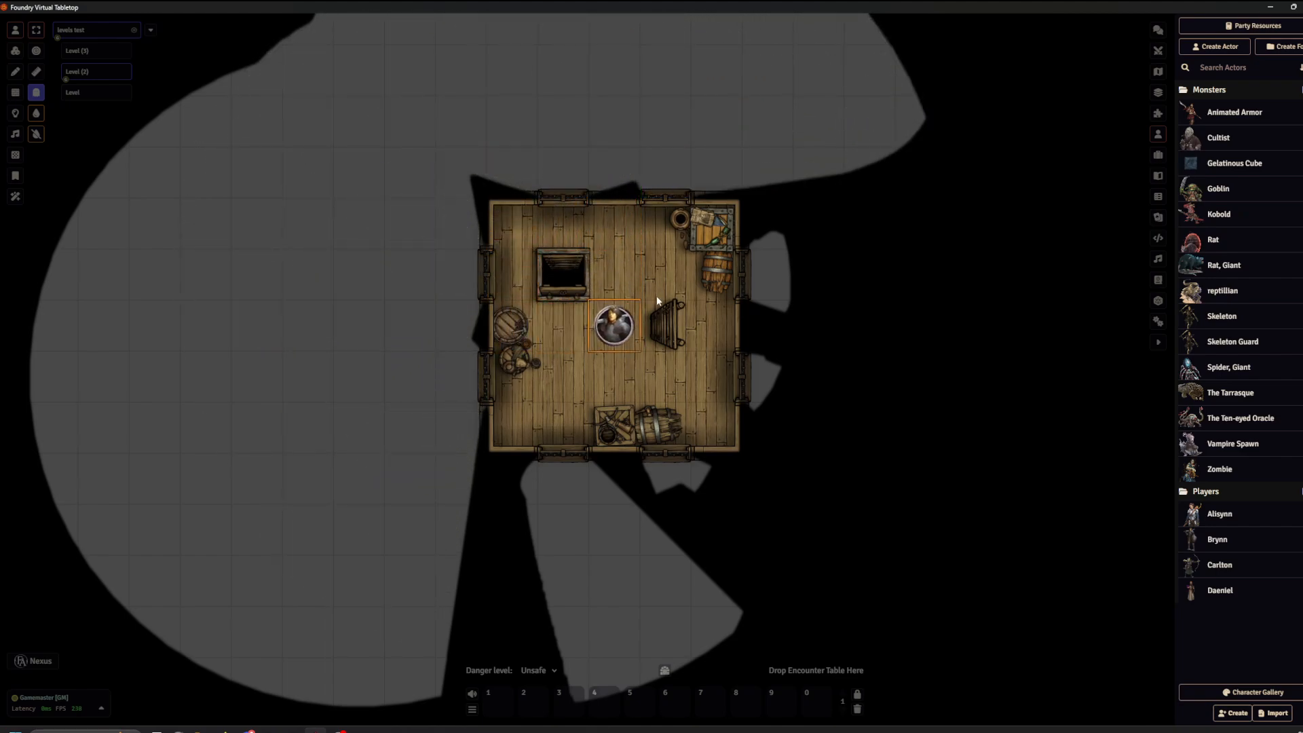
left_click(655, 385)
Walk the token around the torch-lit rooftop on Level (3) to demonstrate its lighting
key("a")
key("a")
key("a")
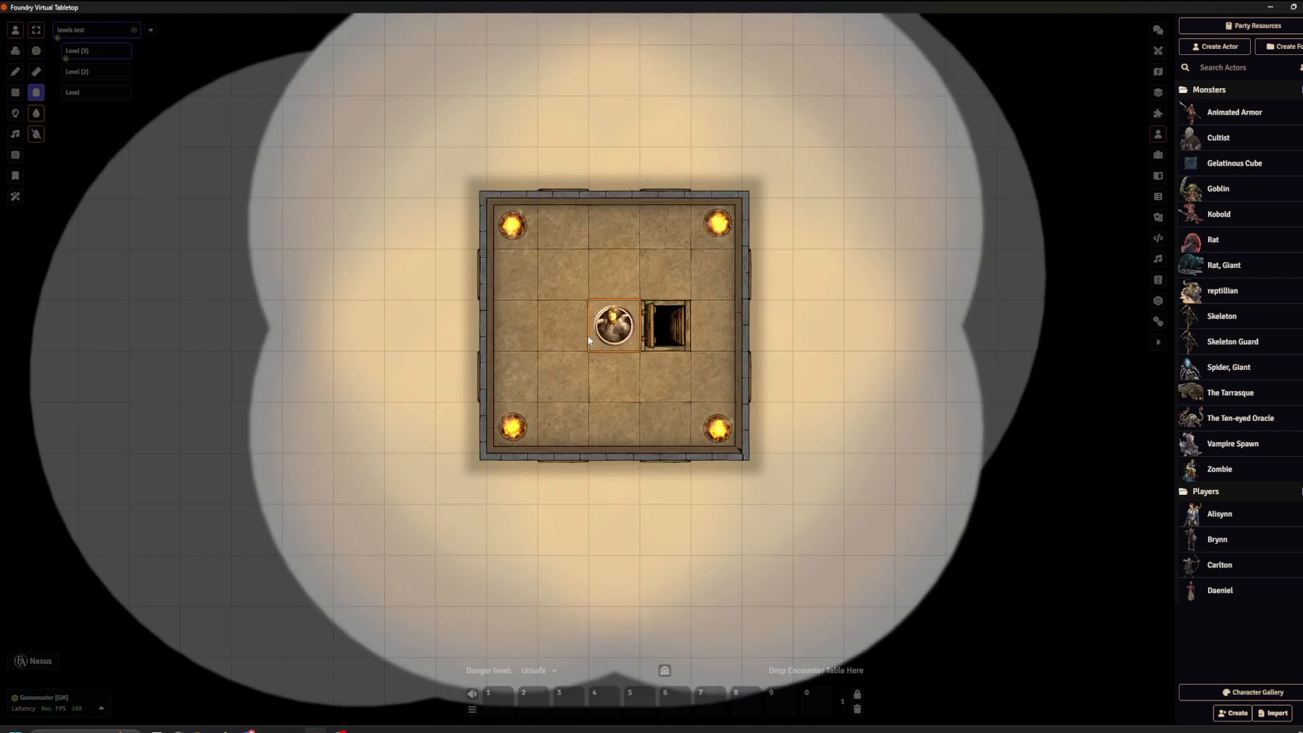
left_click_drag(594, 263, 639, 354)
key("w")
key("d")
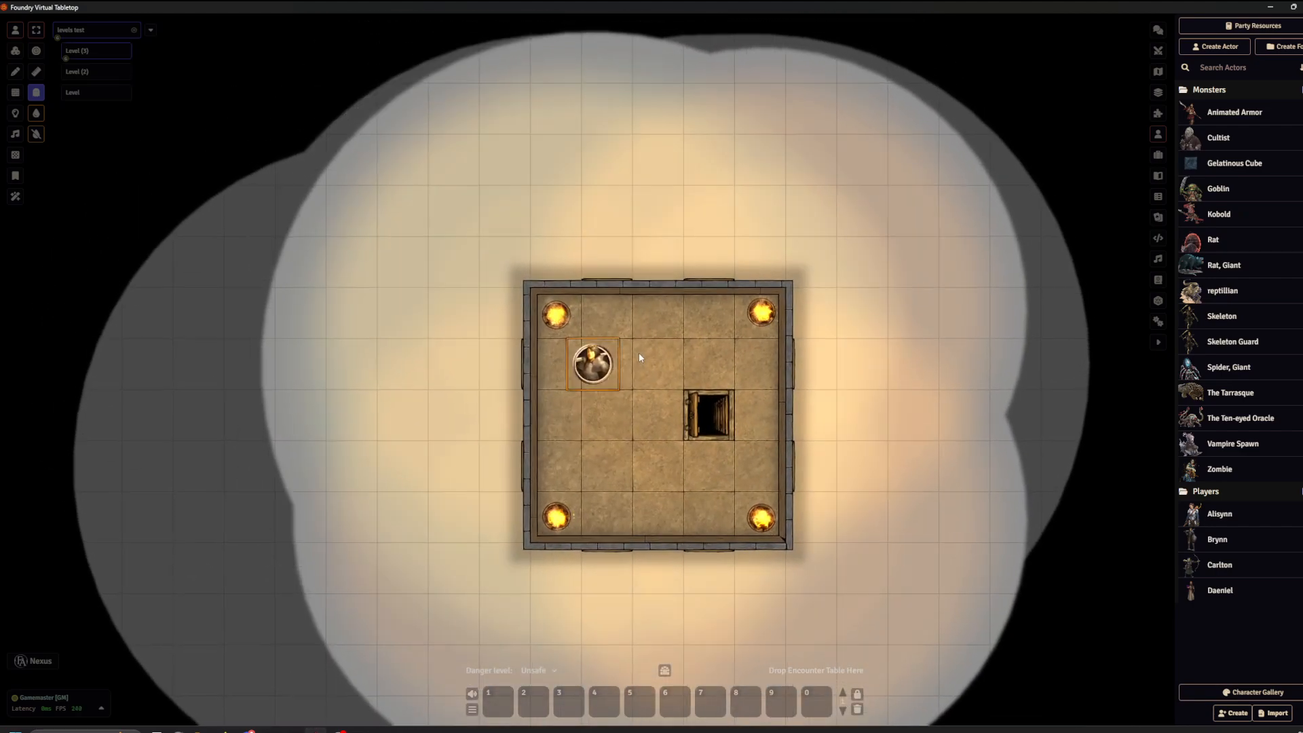
key("w")
left_click_drag(638, 298, 628, 292)
key("s")
key("s")
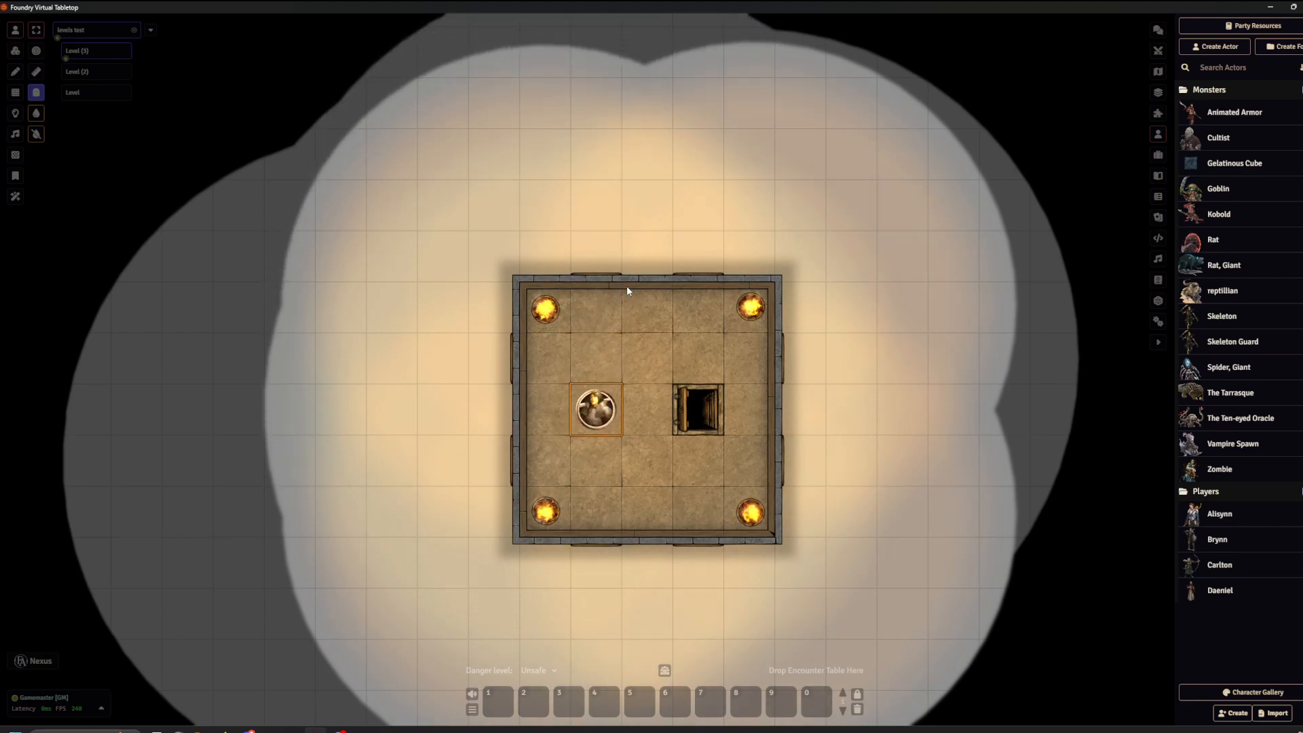
Move the token onto the rooftop hatch and descend to Level (2)
key("w")
key("d")
key("d")
key("s")
left_click(555, 384)
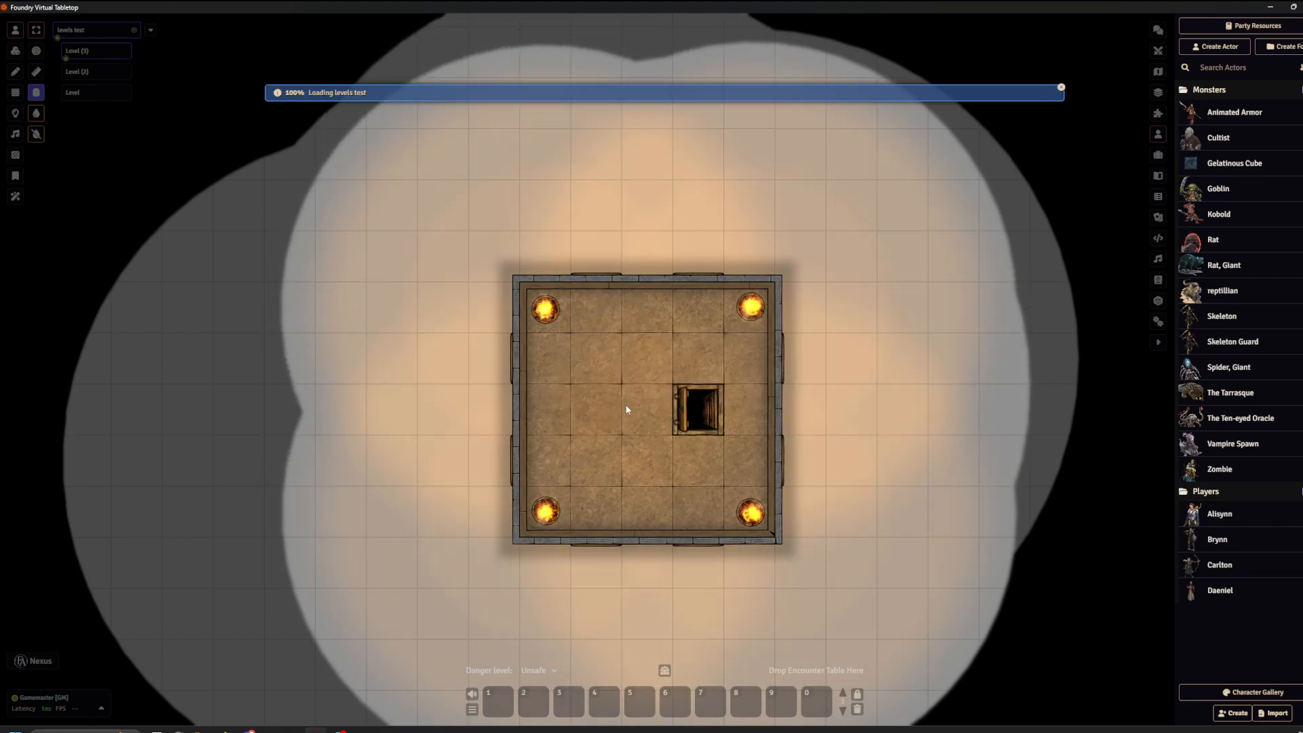
Move the token across Level (2) to the other hatch and descend to the ground level
key("a")
key("a")
key("w")
left_click(620, 383)
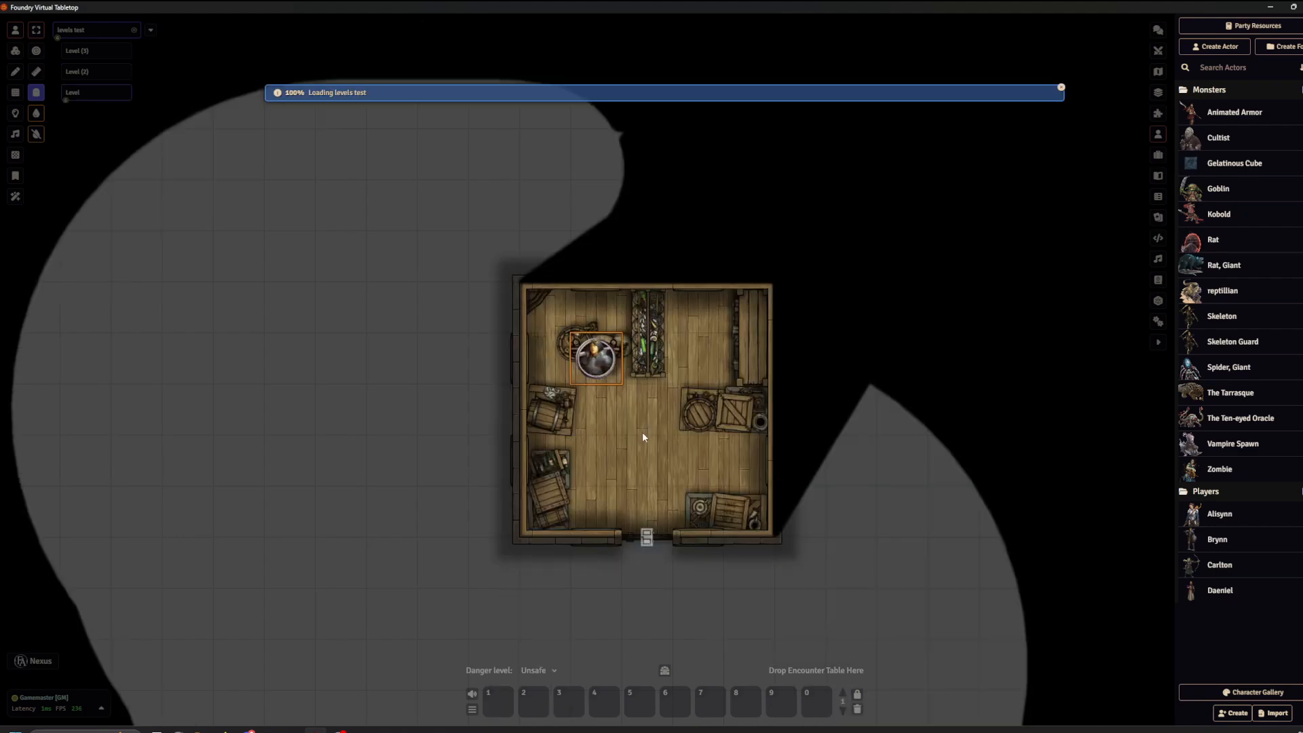
Move the token to the floor space just inside the door and deselect it
key("s+d")
left_click_drag(462, 545, 803, 246)
left_click_drag(397, 339, 472, 184)
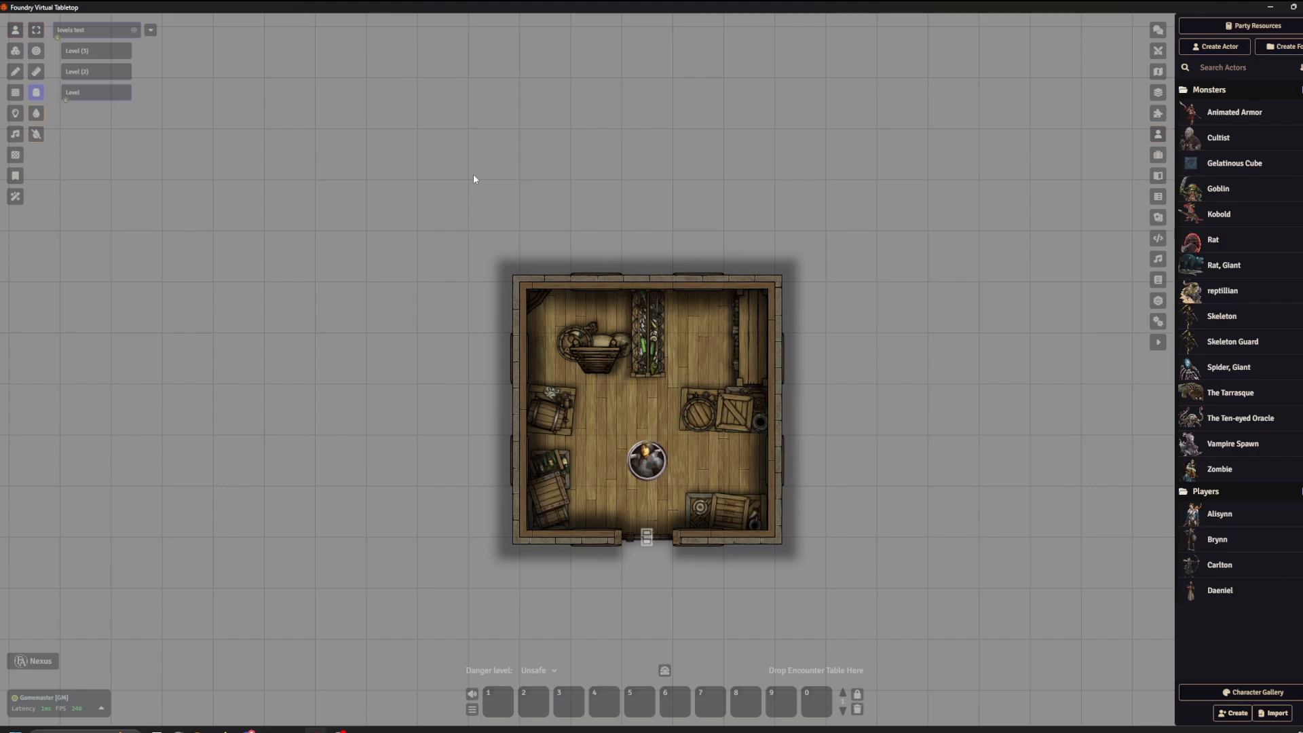
left_click_drag(795, 391, 707, 249)
scroll(611, 326, "up", 3)
scroll(668, 470, "up", 5)
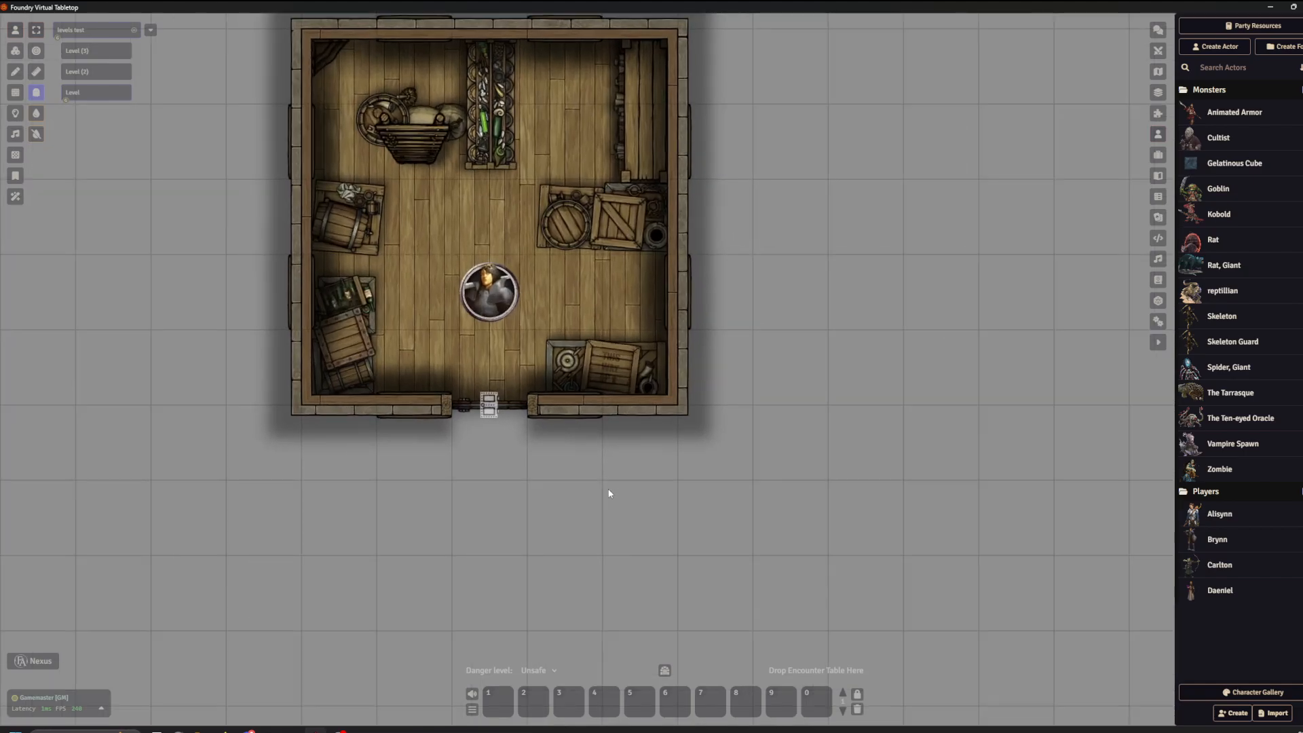
scroll(244, 343, "down", 10)
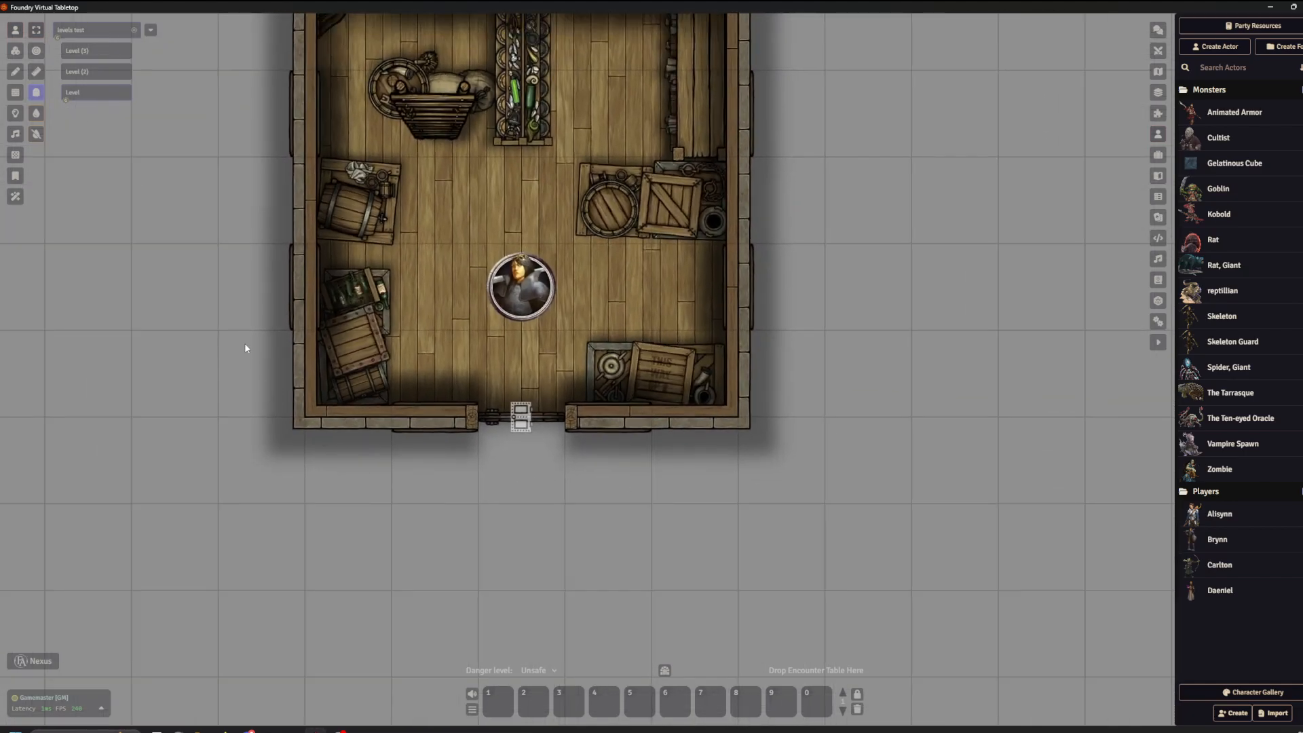
Move the player token onto the stair spot near the ground floor's upper-left barrels and ascend to Level (2)
scroll(361, 392, "up", 7)
scroll(1045, 185, "up", 3)
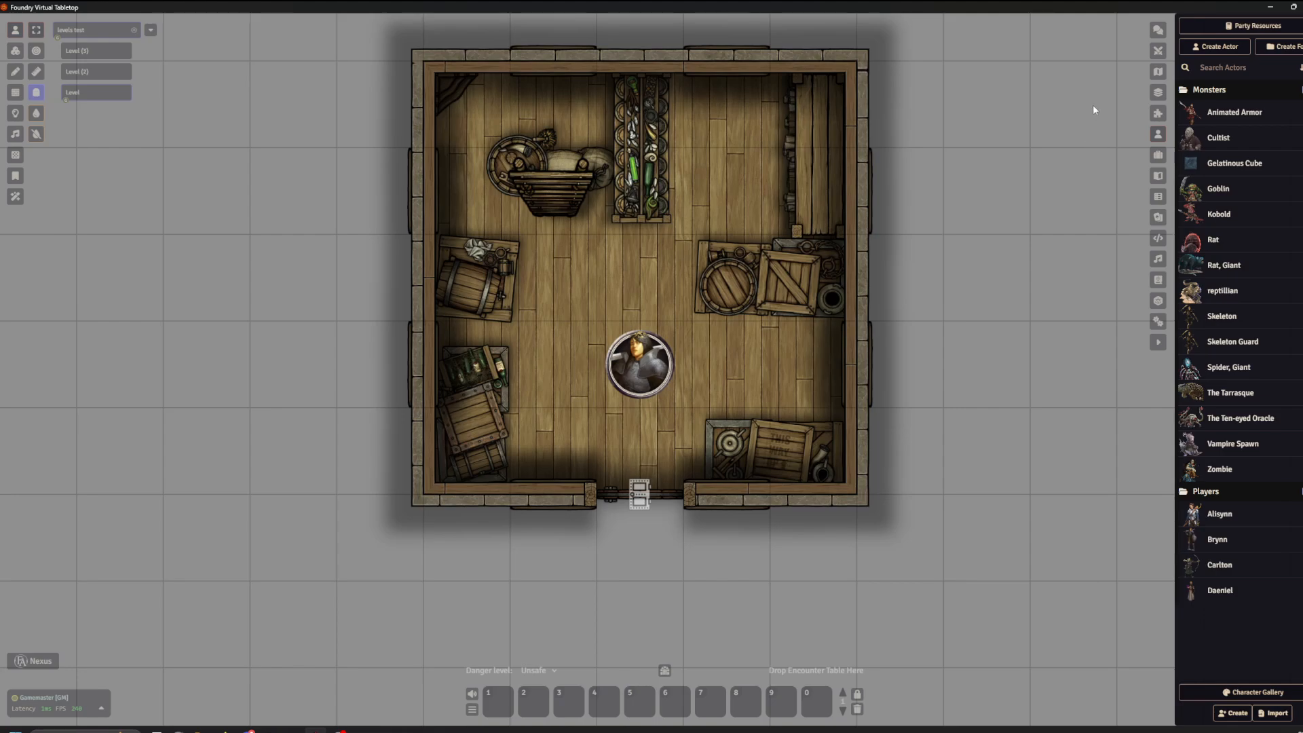
scroll(1078, 136, "up", 1)
scroll(235, 268, "down", 2)
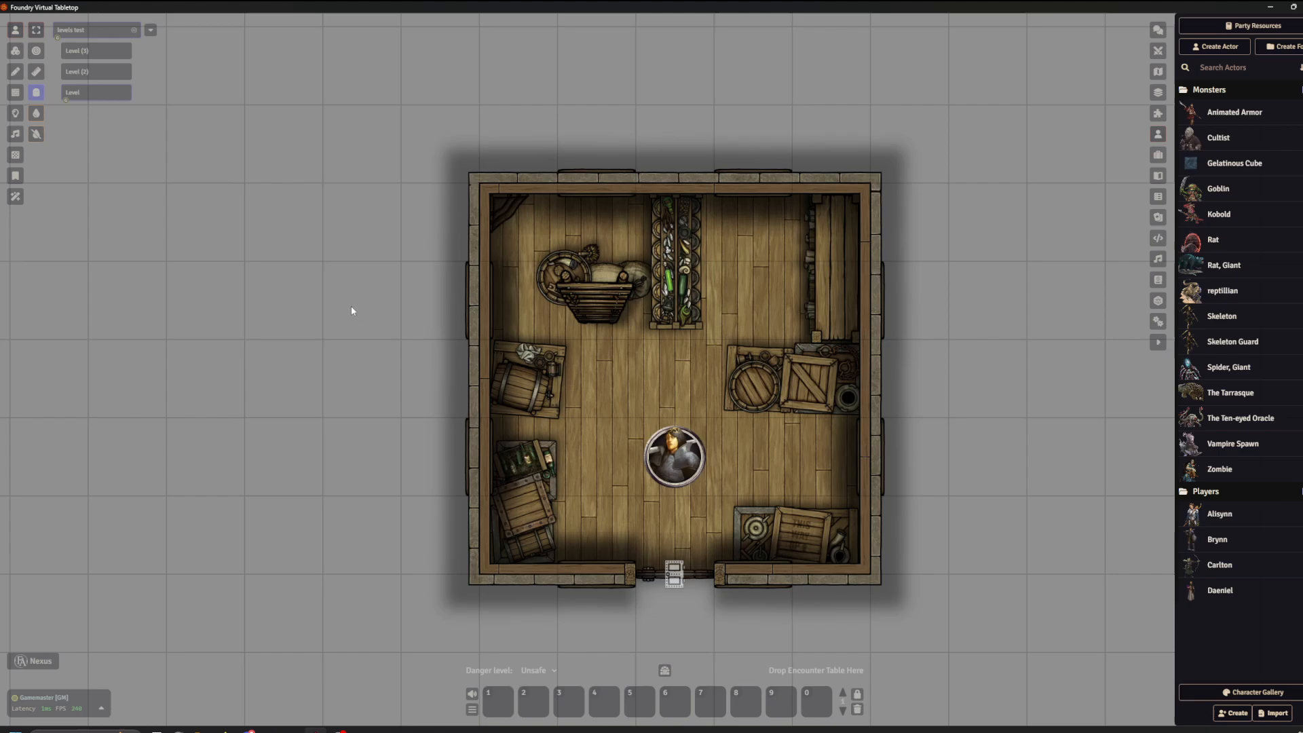
scroll(380, 309, "up", 2)
left_click_drag(676, 470, 553, 267)
left_click(622, 385)
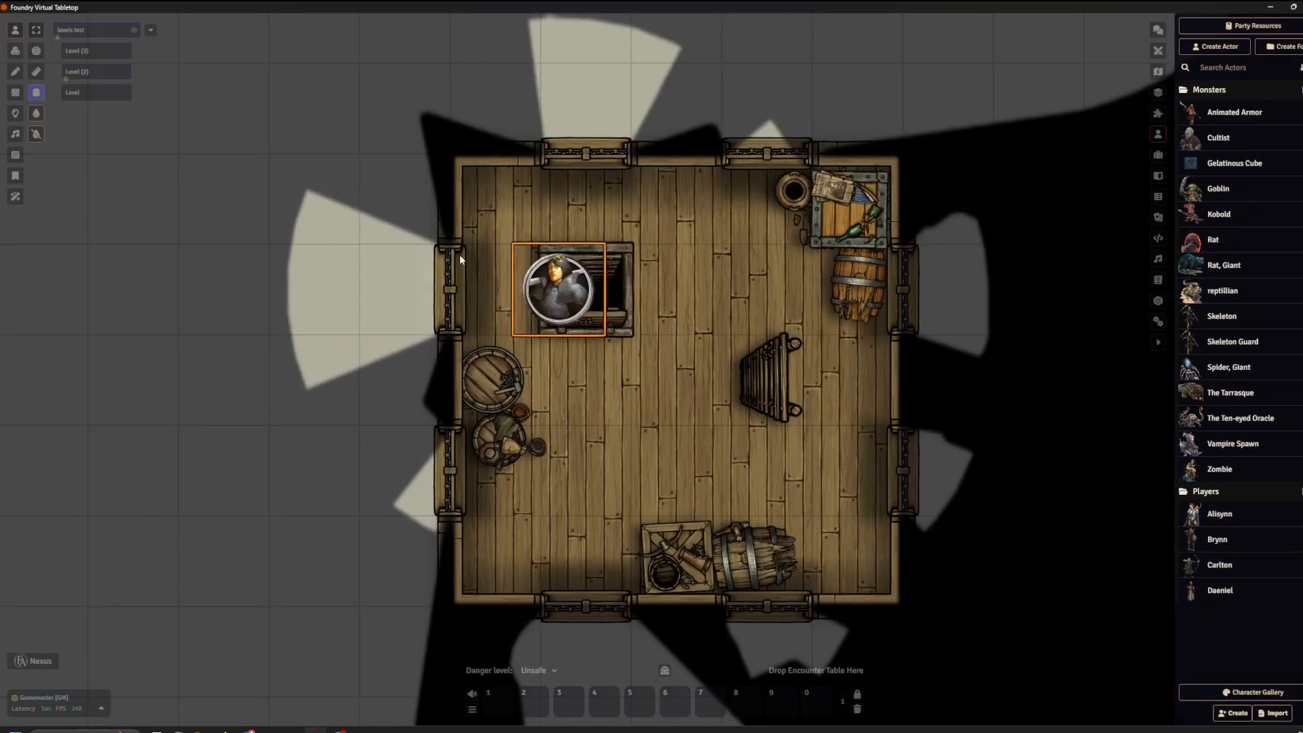
Walk the token to Level (2)'s upper-left corner, return it to the hatch and descend to the ground level
key("Left")
key("Up")
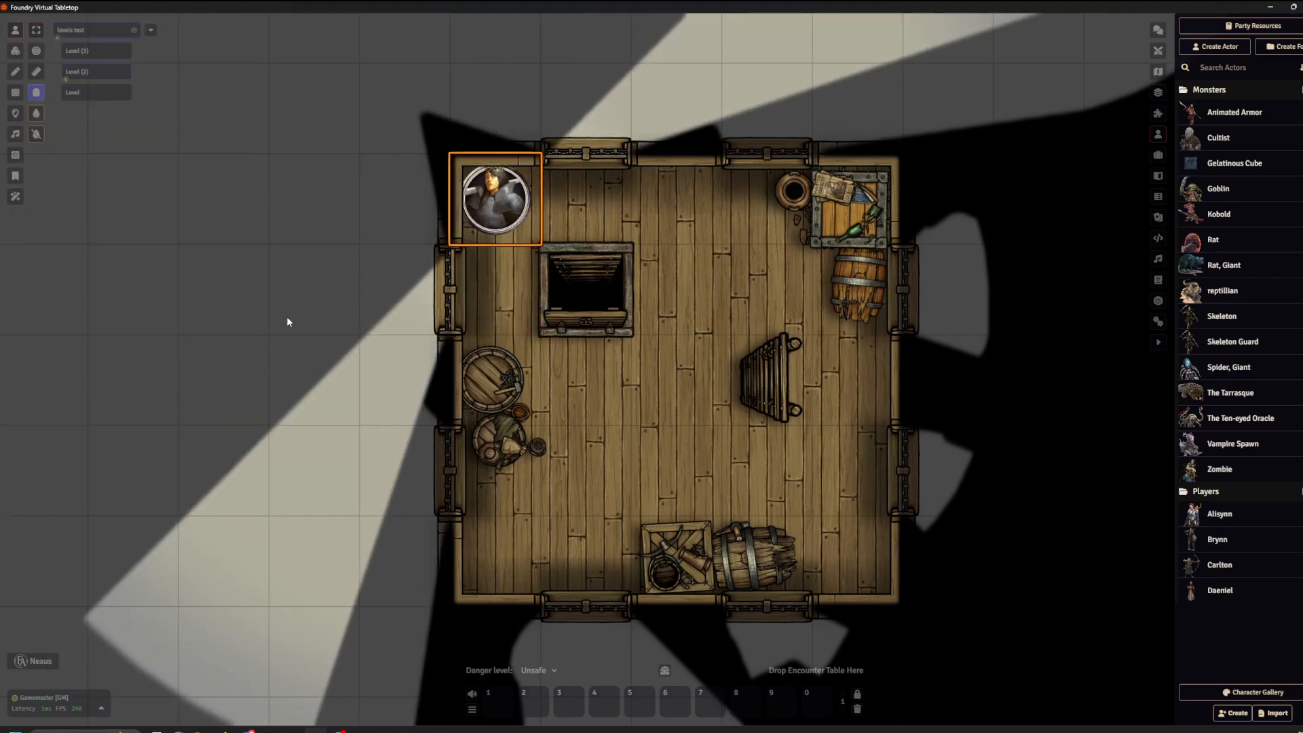
key("Right")
key("Down")
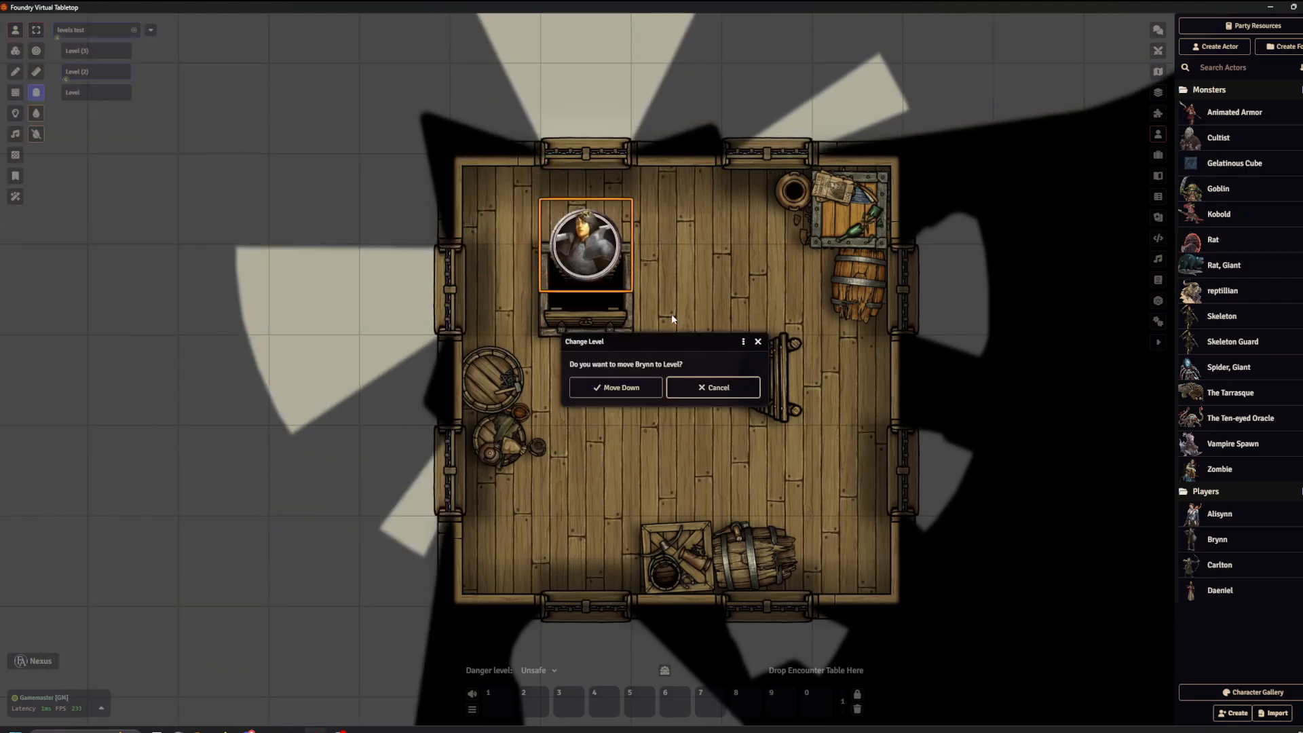
left_click(618, 389)
Open the FA Nexus tutorial scene for viewing and bring its Building example into view
left_click(1158, 73)
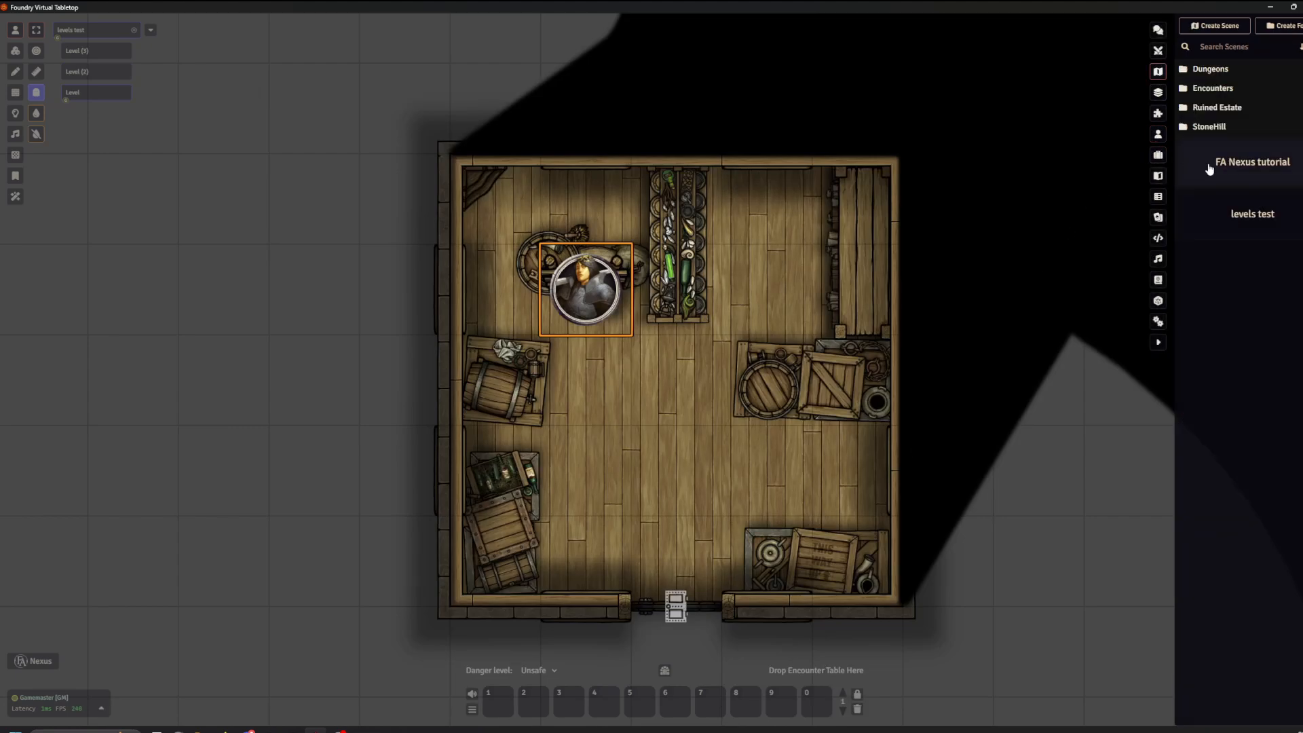
right_click(1245, 170)
left_click(1252, 180)
scroll(855, 476, "down", 8)
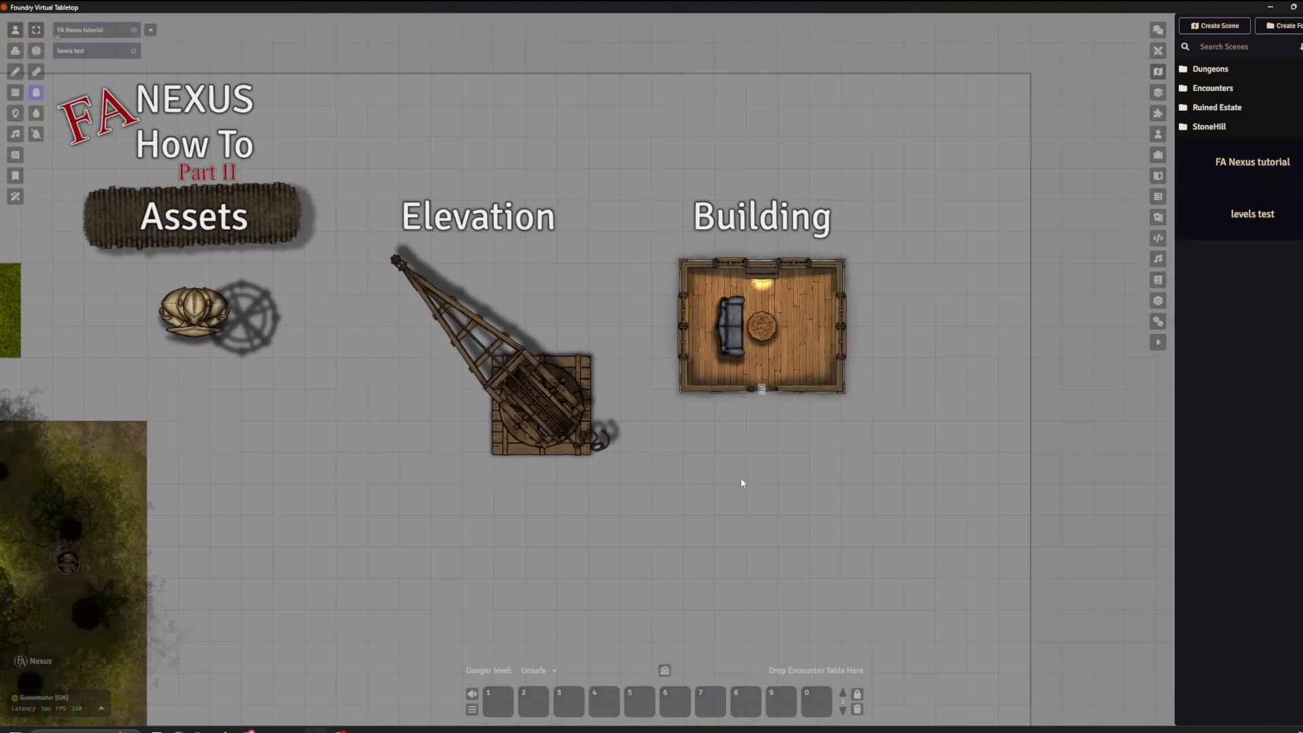
left_click_drag(741, 479, 637, 470)
scroll(611, 473, "up", 4)
scroll(631, 342, "up", 3)
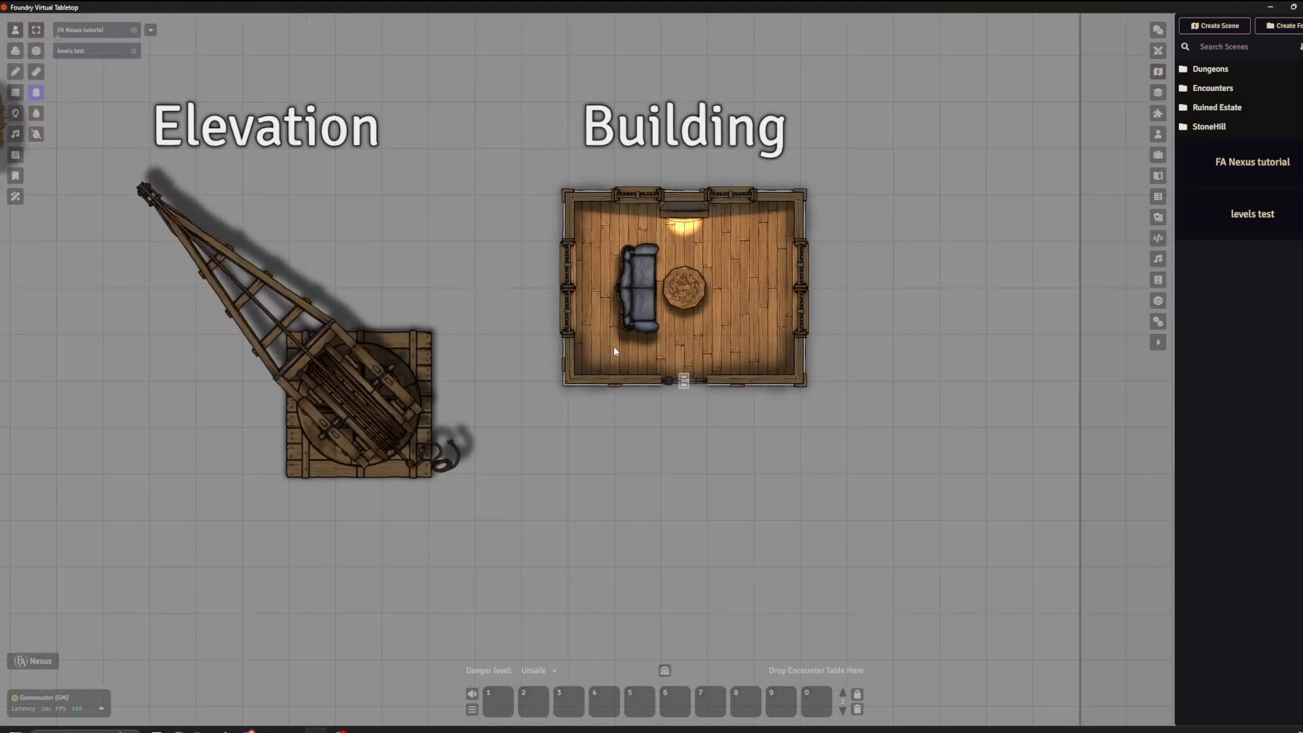
Open Nexus on its Building Tool, search the wall paths for "ashen", and choose Wall_BrickWood_Earthy_Ashen_C_Straight_Path
left_click(37, 660)
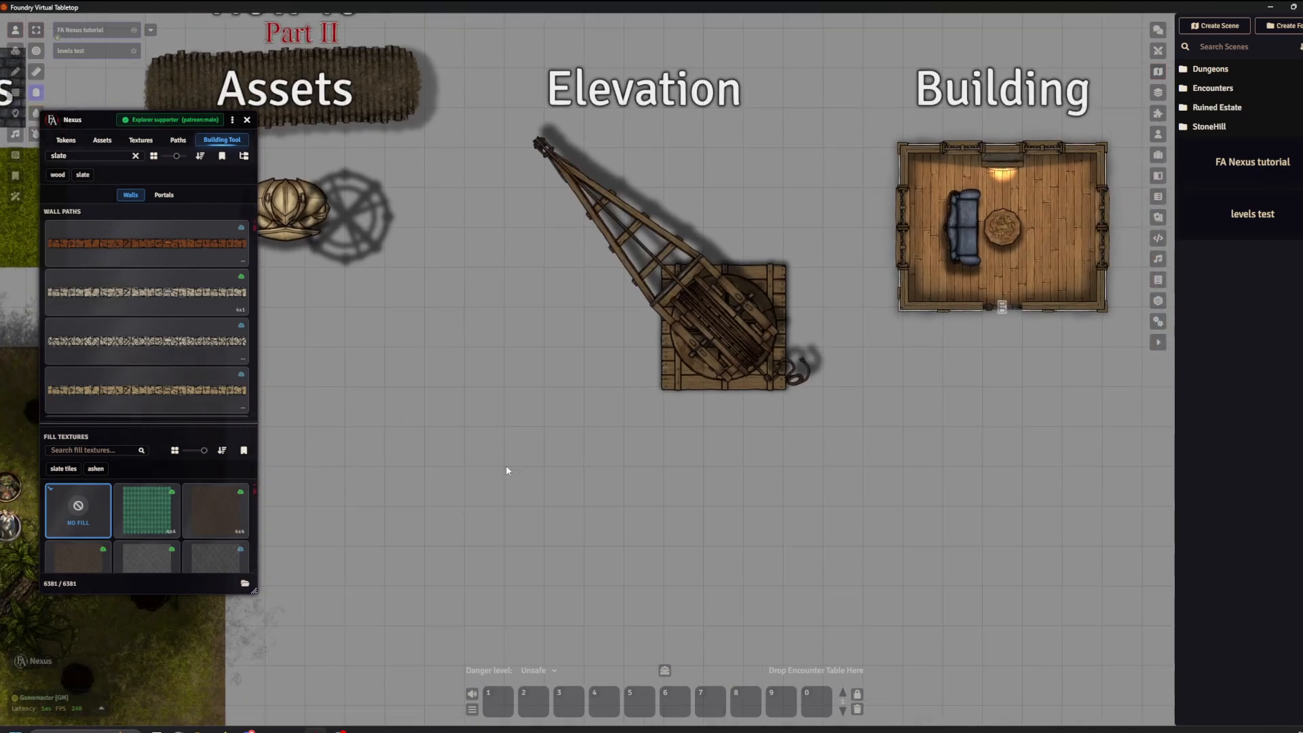
left_click_drag(80, 159, 4, 158)
type("ashen")
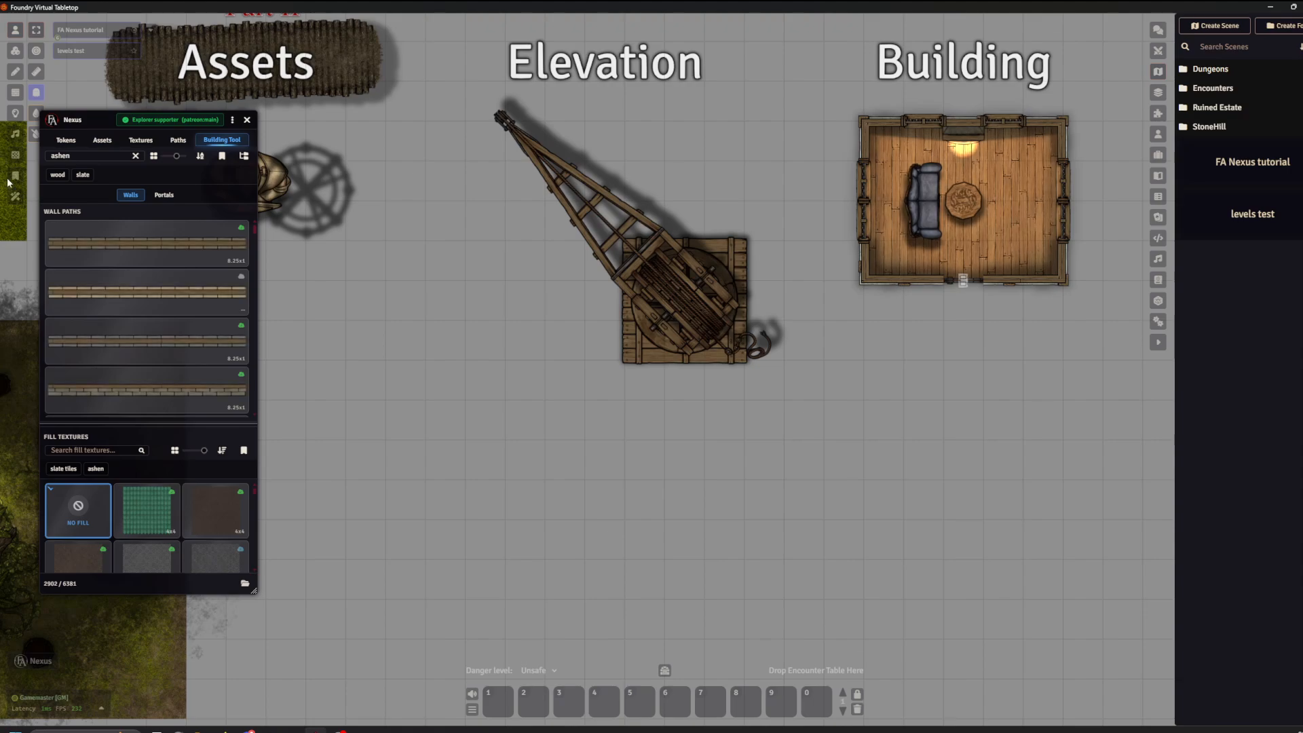
scroll(136, 305, "down", 1)
left_click(145, 283)
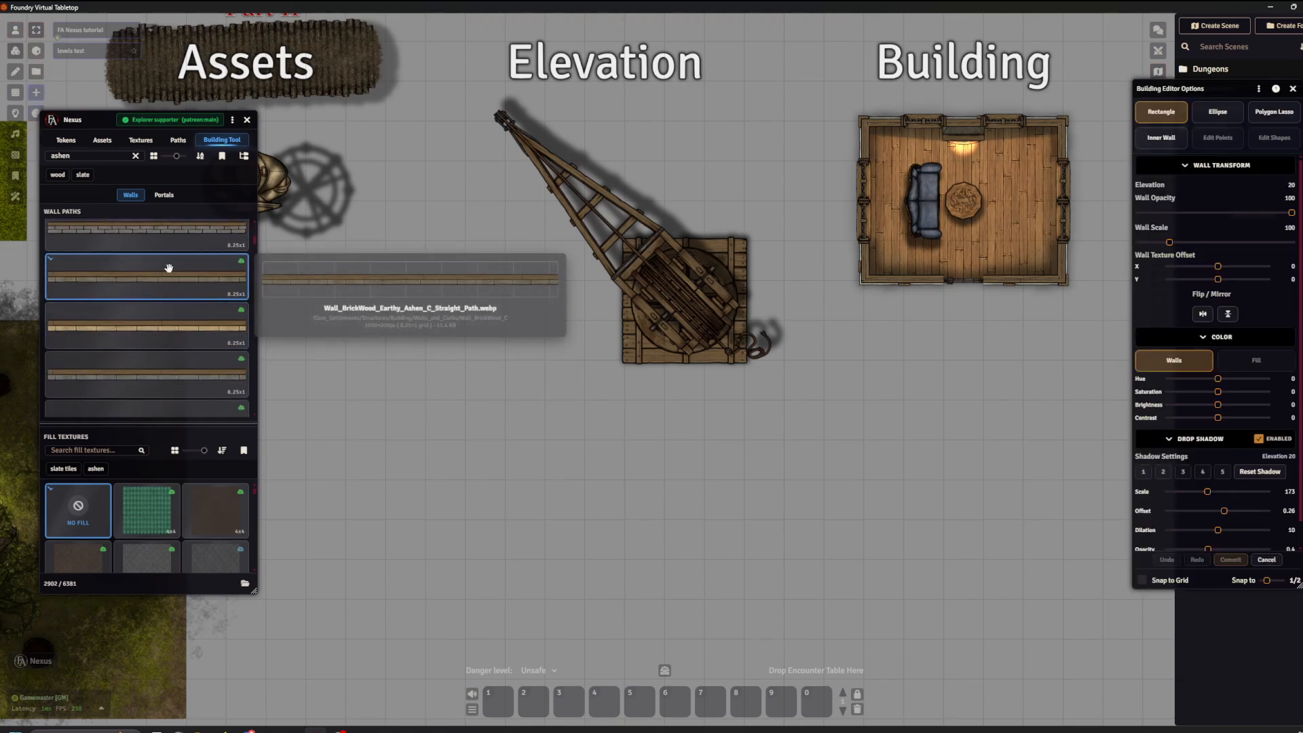
scroll(477, 446, "up", 9)
left_click_drag(577, 543, 604, 319)
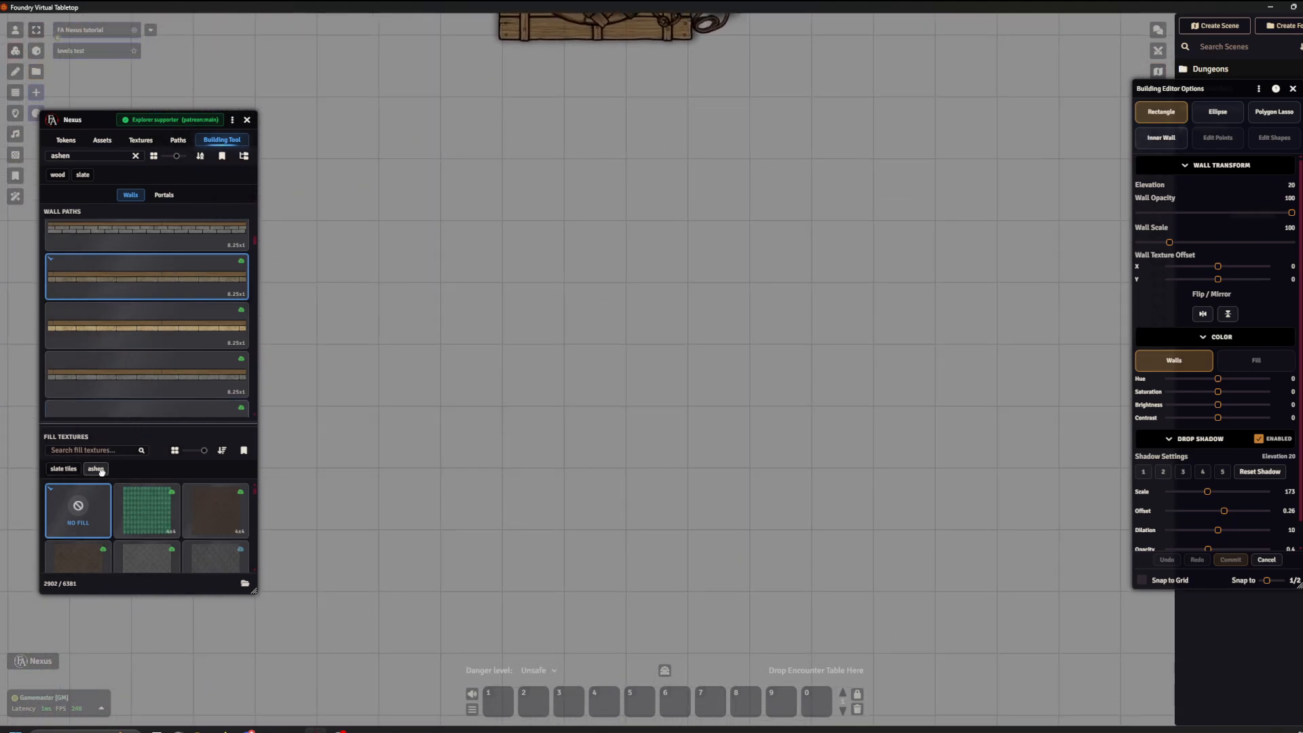
Filter the fill textures by "ashen" and choose Wooden_Flooring_D_Ashen as the floor fill
left_click(96, 468)
mouse_move(159, 519)
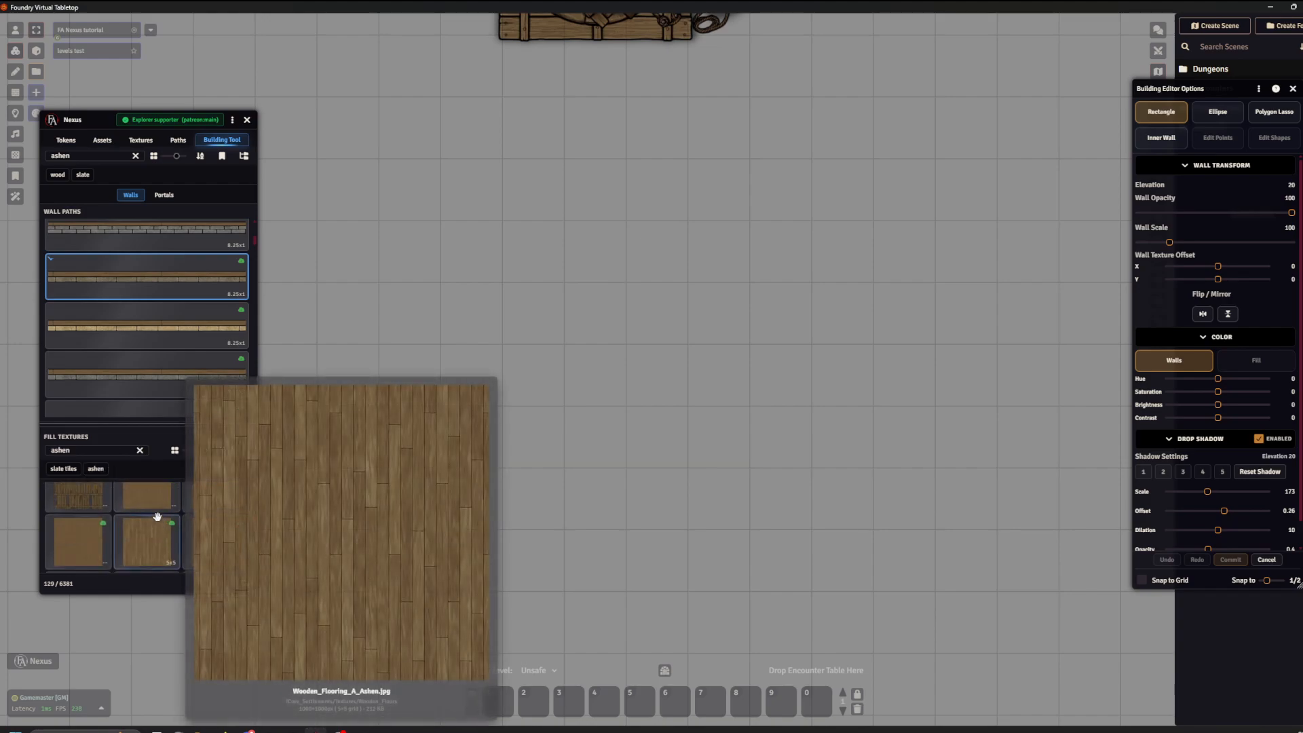
mouse_move(207, 548)
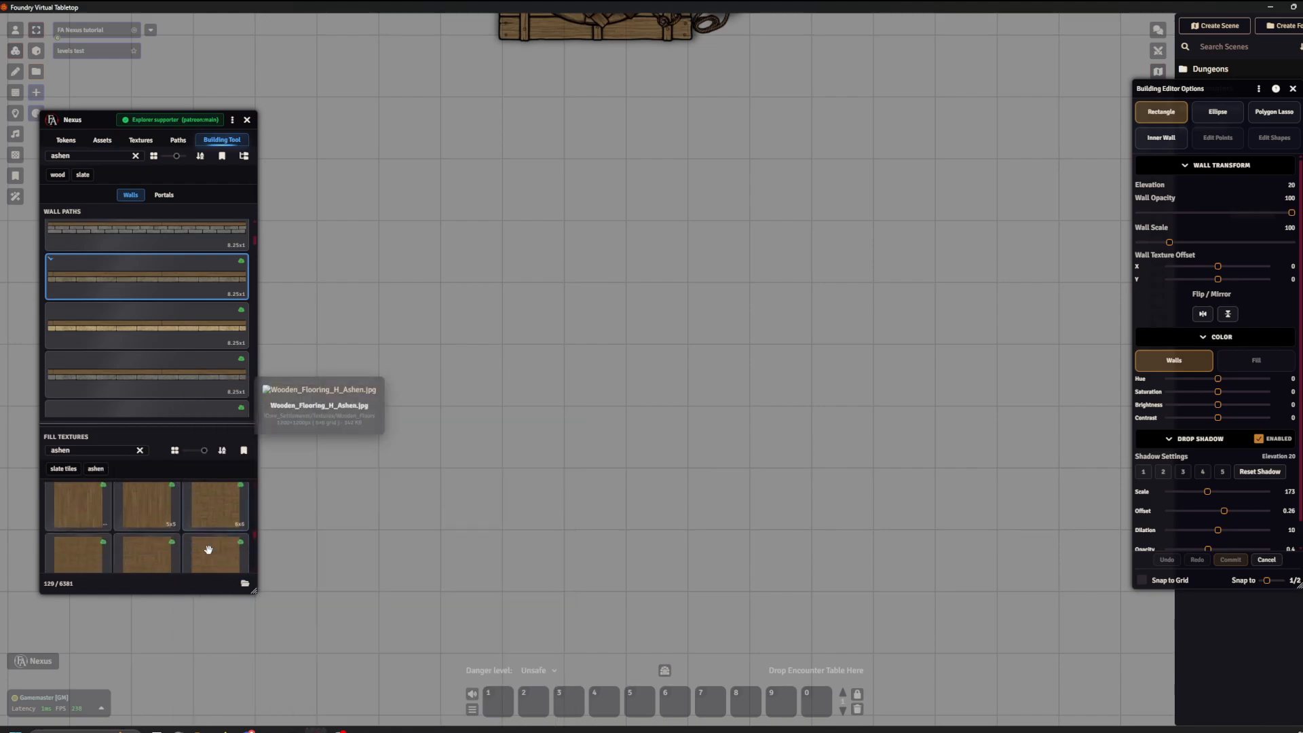
scroll(150, 517, "down", 1)
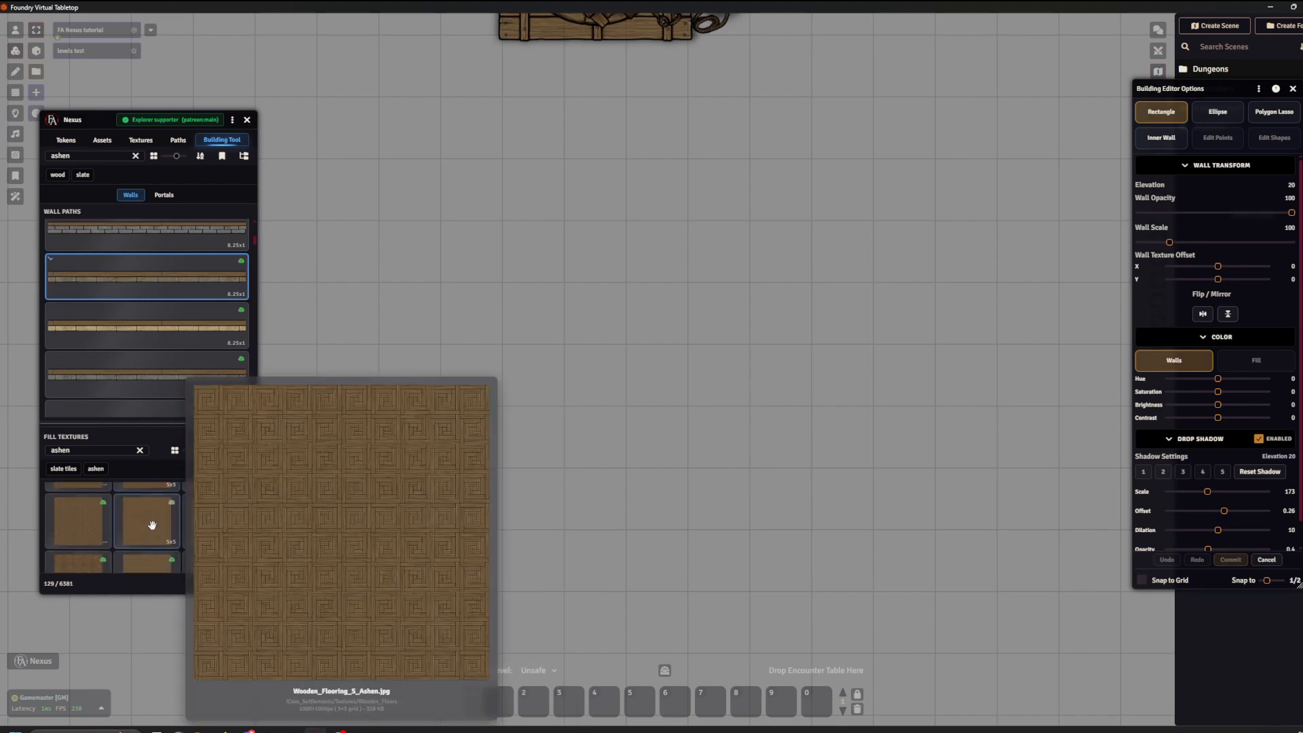
scroll(152, 525, "up", 3)
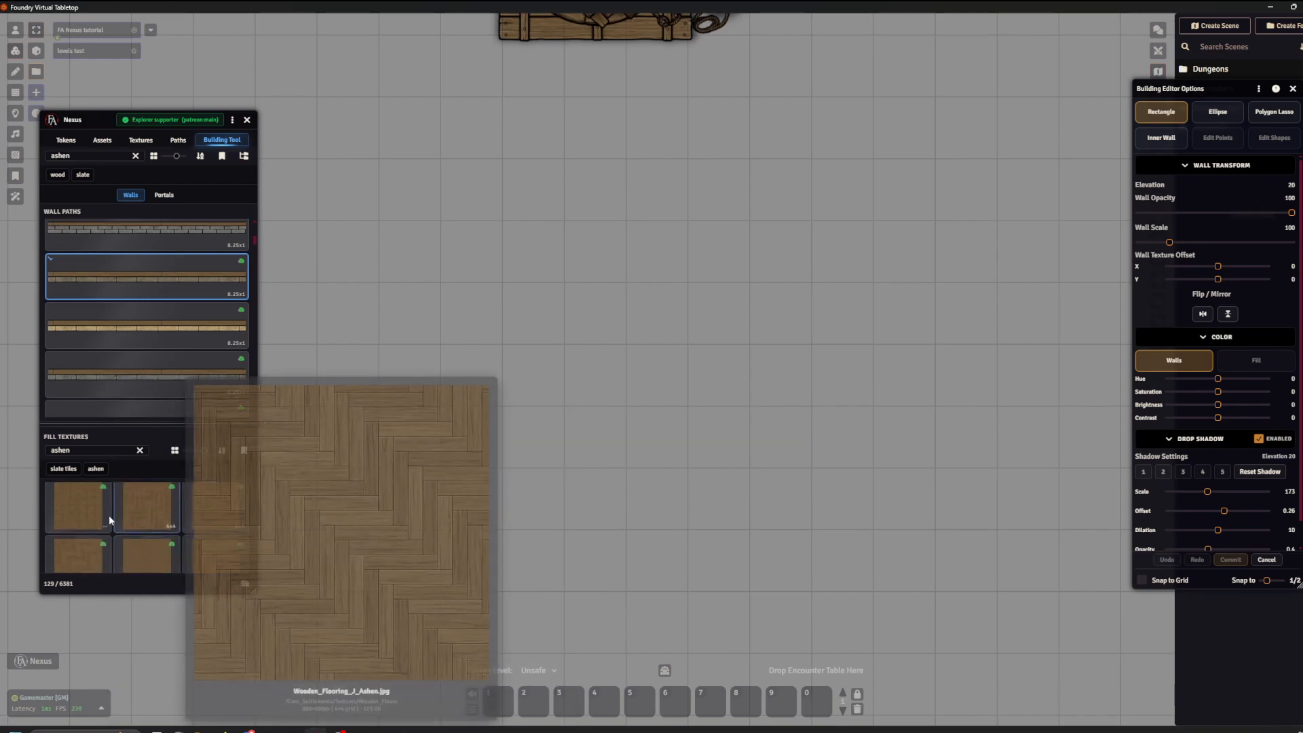
left_click(135, 516)
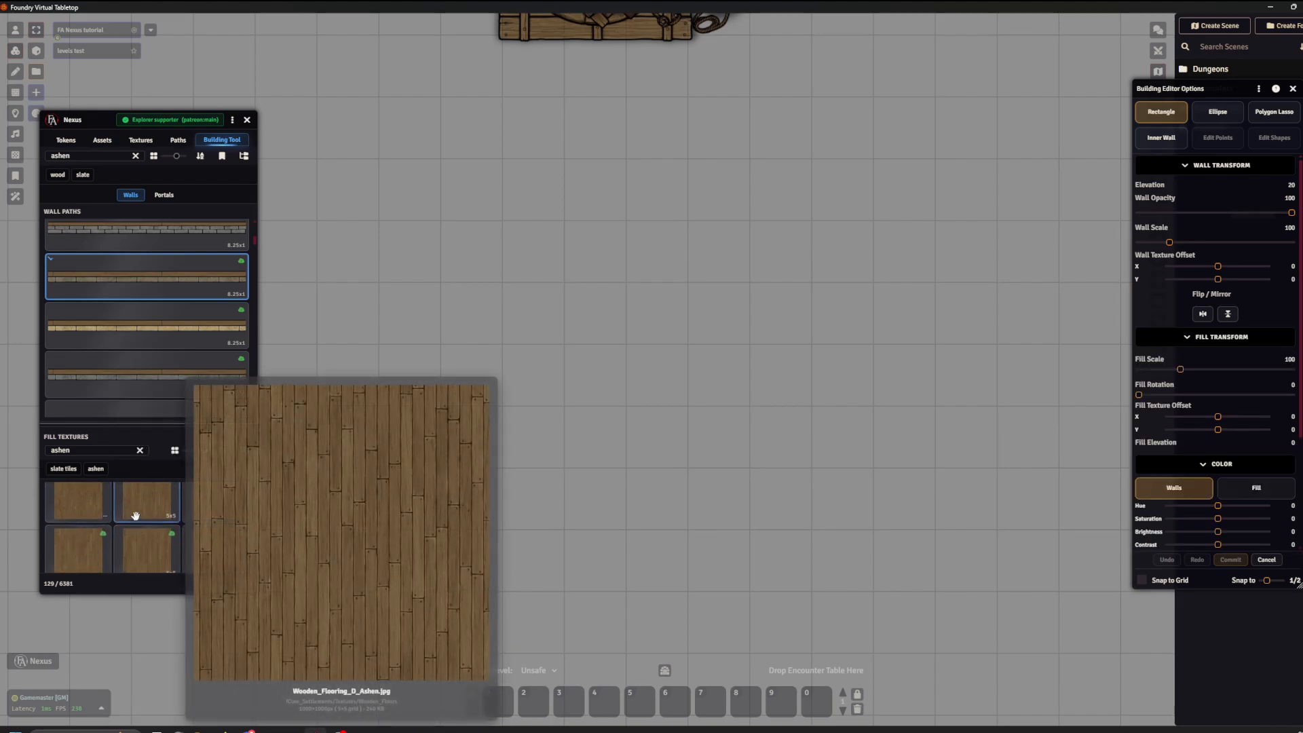
Enlarge the Nexus window, collapse the scenes sidebar, and reposition the Building Editor Options window
left_click_drag(253, 590, 274, 642)
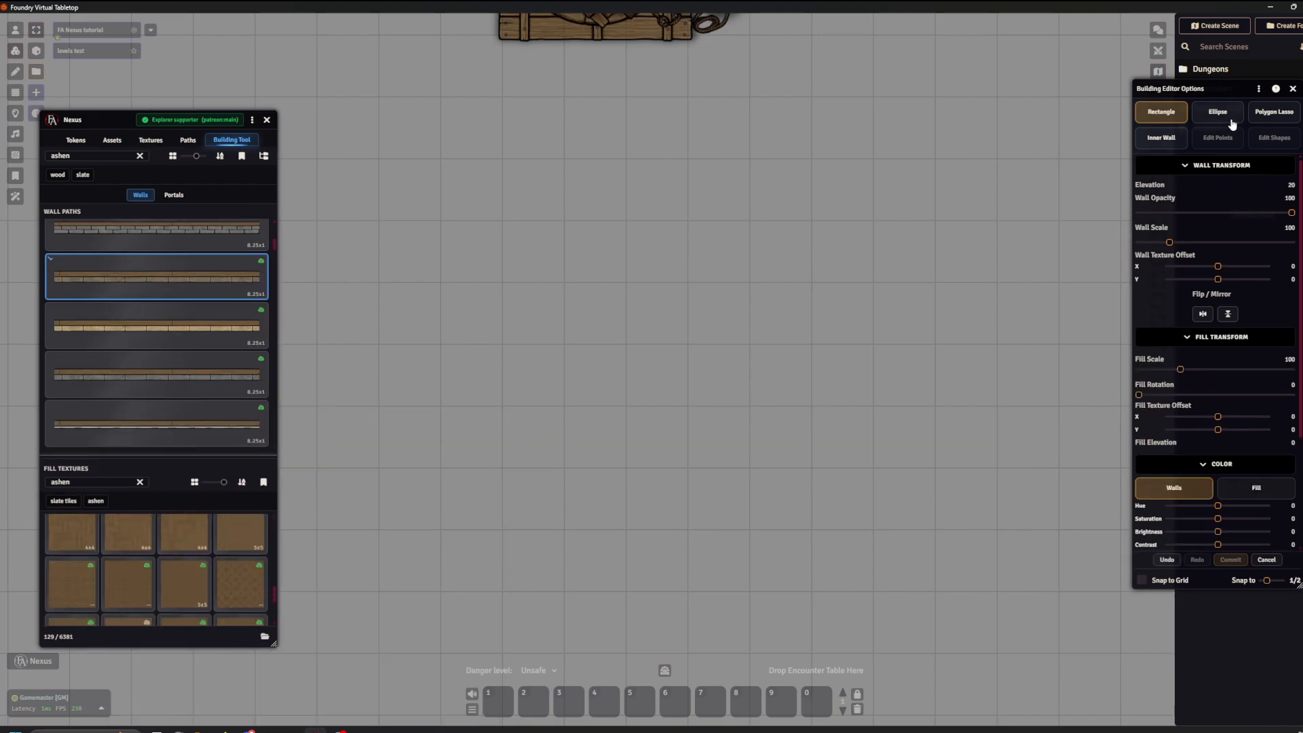
left_click_drag(1214, 90, 1067, 88)
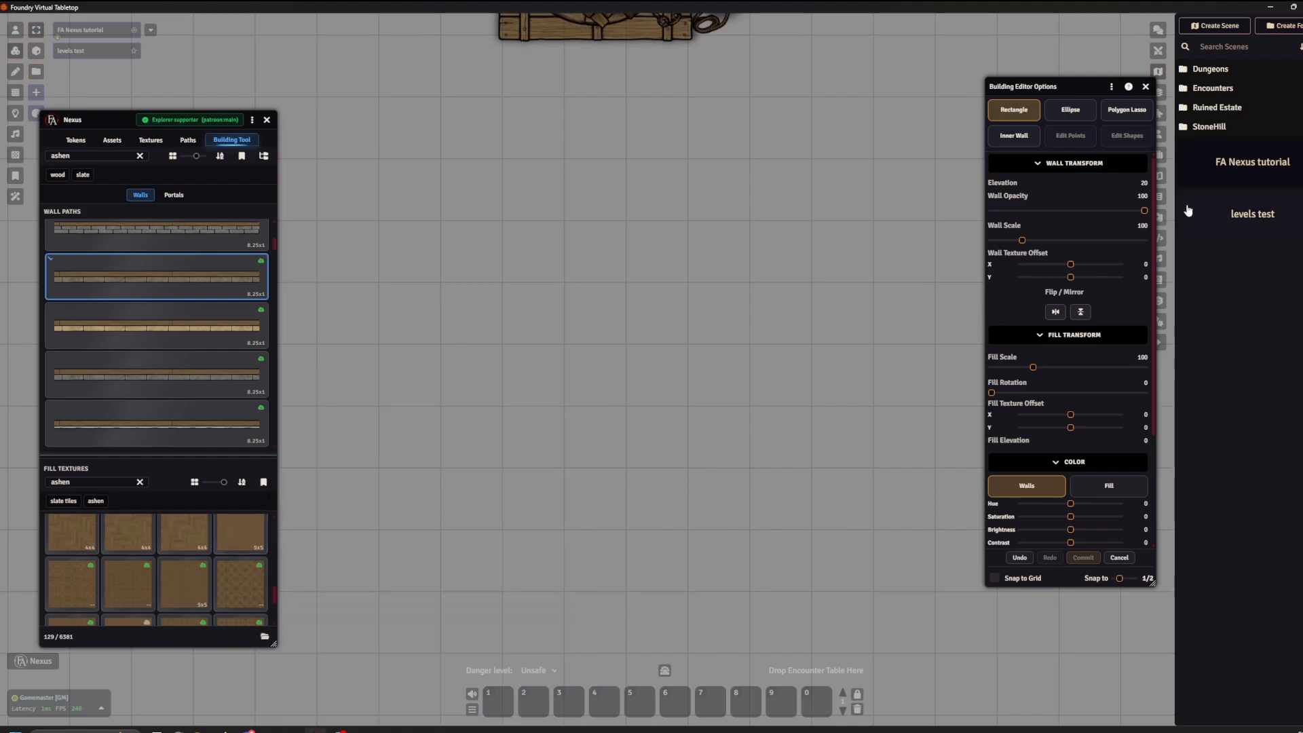
left_click(1165, 344)
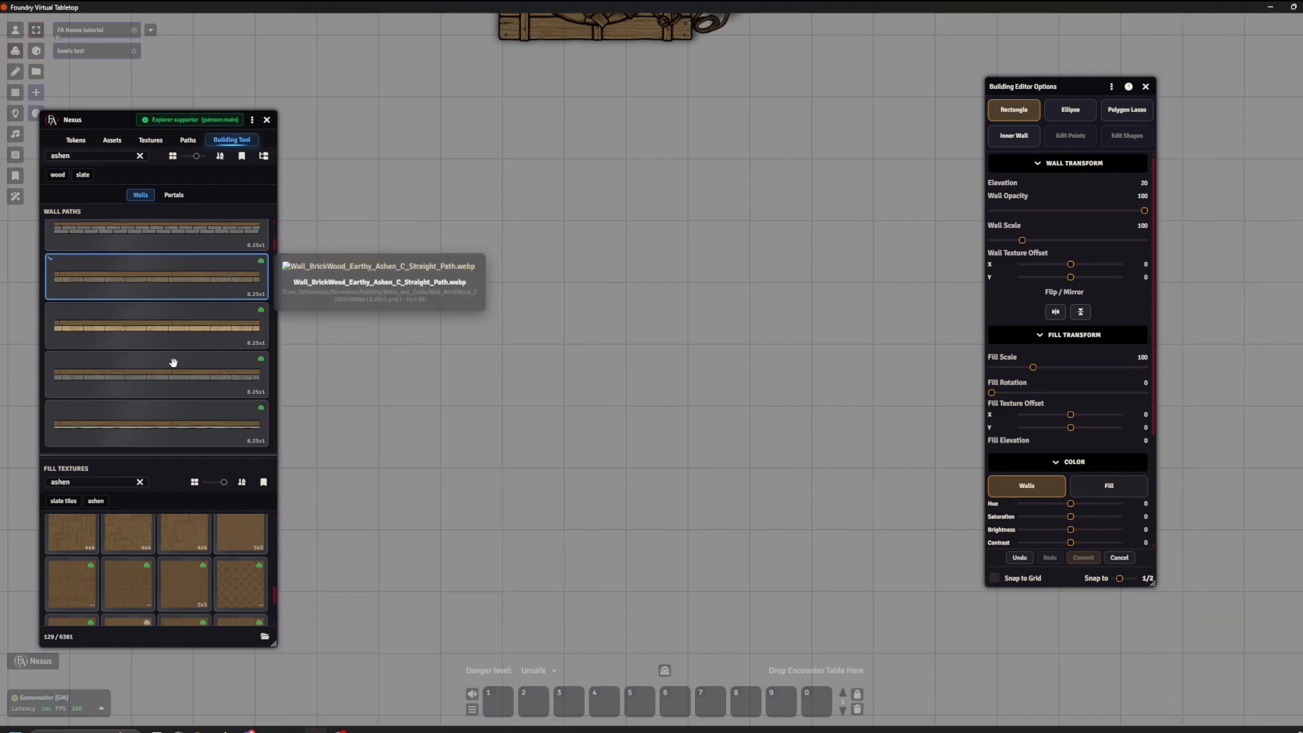
mouse_move(151, 538)
left_click_drag(1067, 85, 1159, 95)
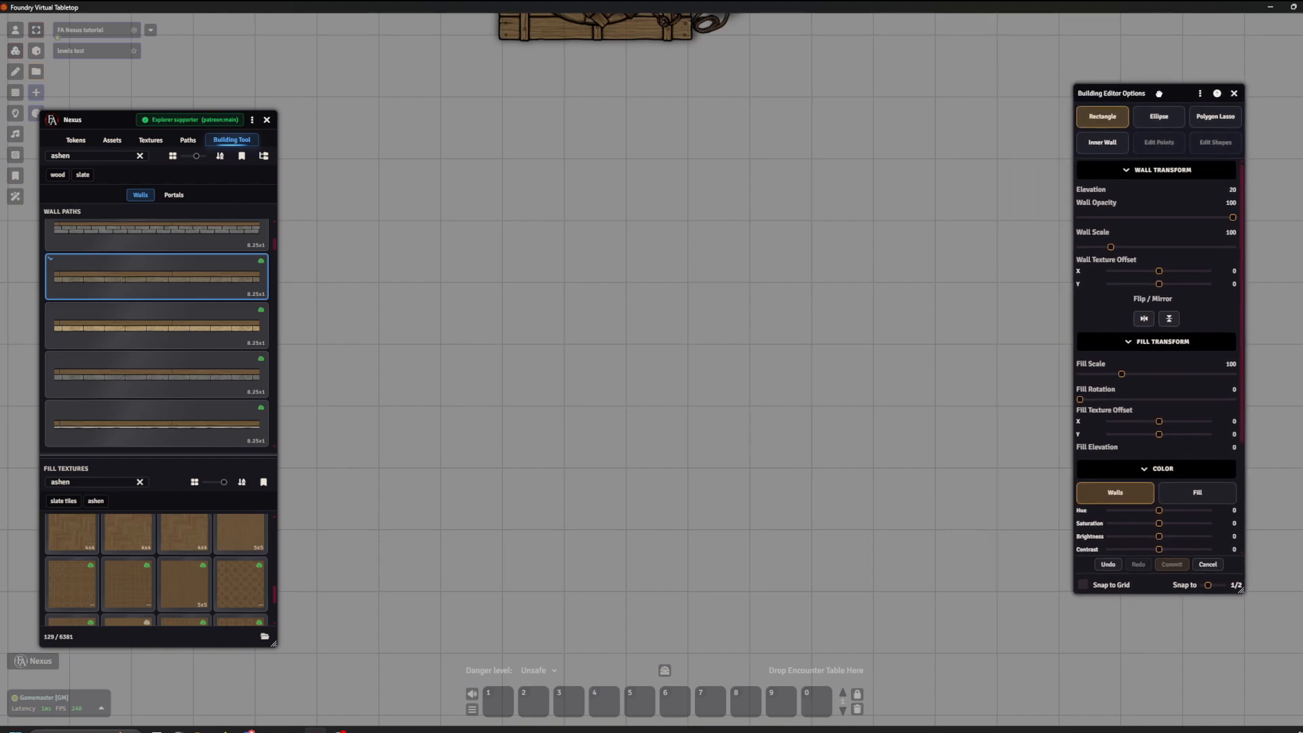
With Snap to Grid enabled, draw a rectangular building about 8 by 5 squares and extend its upper-right side with an overlapping rectangle
left_click_drag(511, 263, 756, 418)
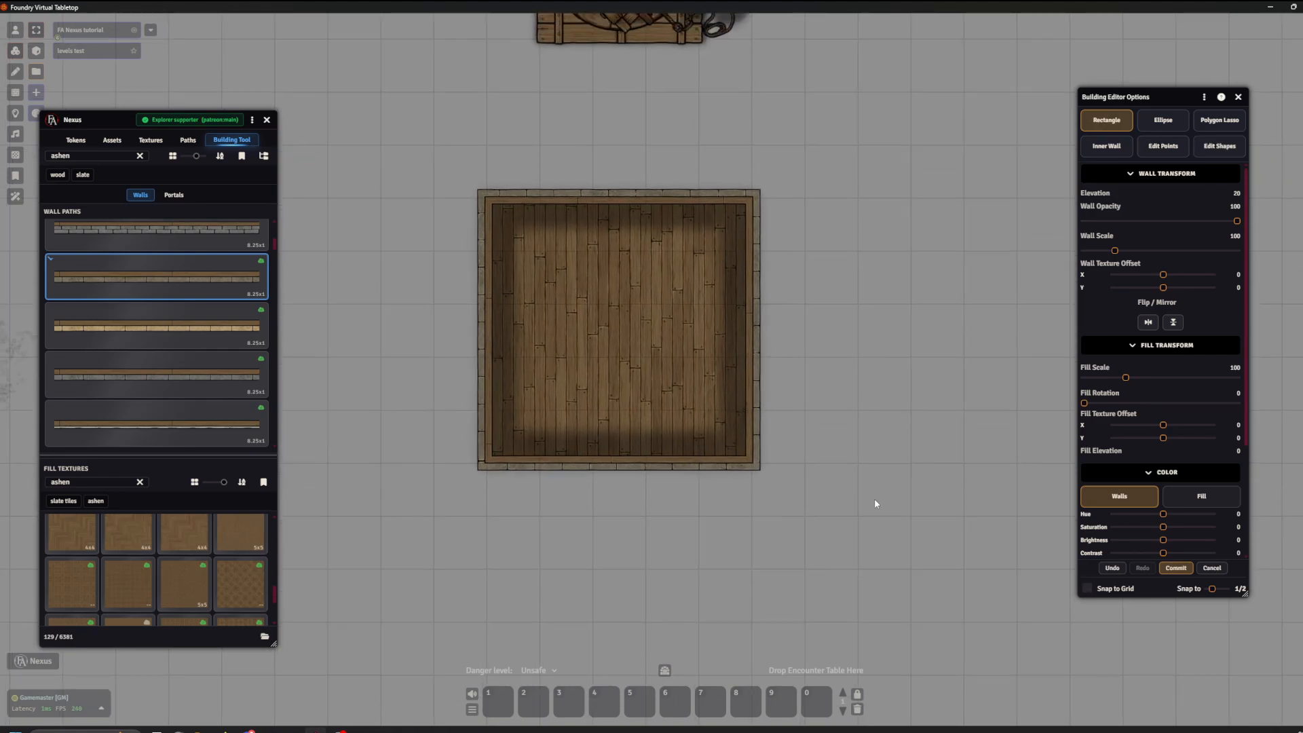
key("ctrl+z")
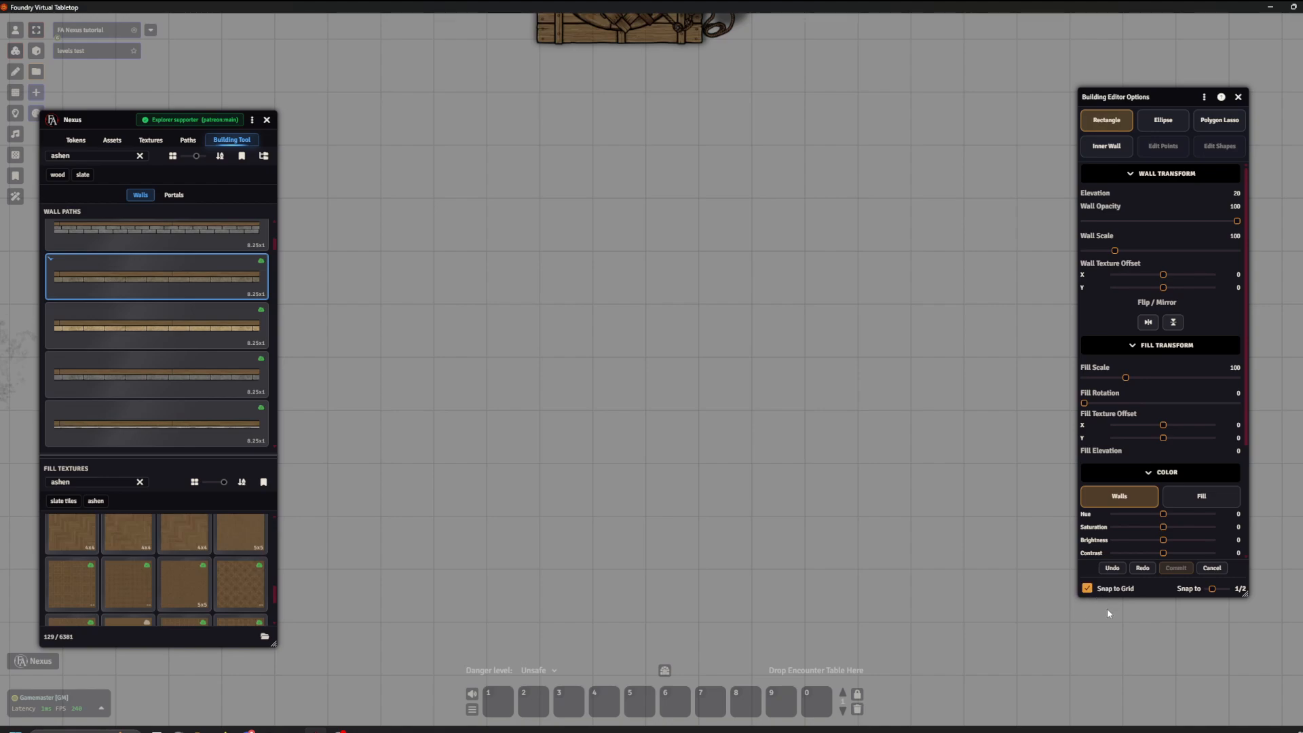
left_click_drag(538, 197, 973, 466)
left_click_drag(976, 540, 665, 547)
scroll(744, 344, "down", 1)
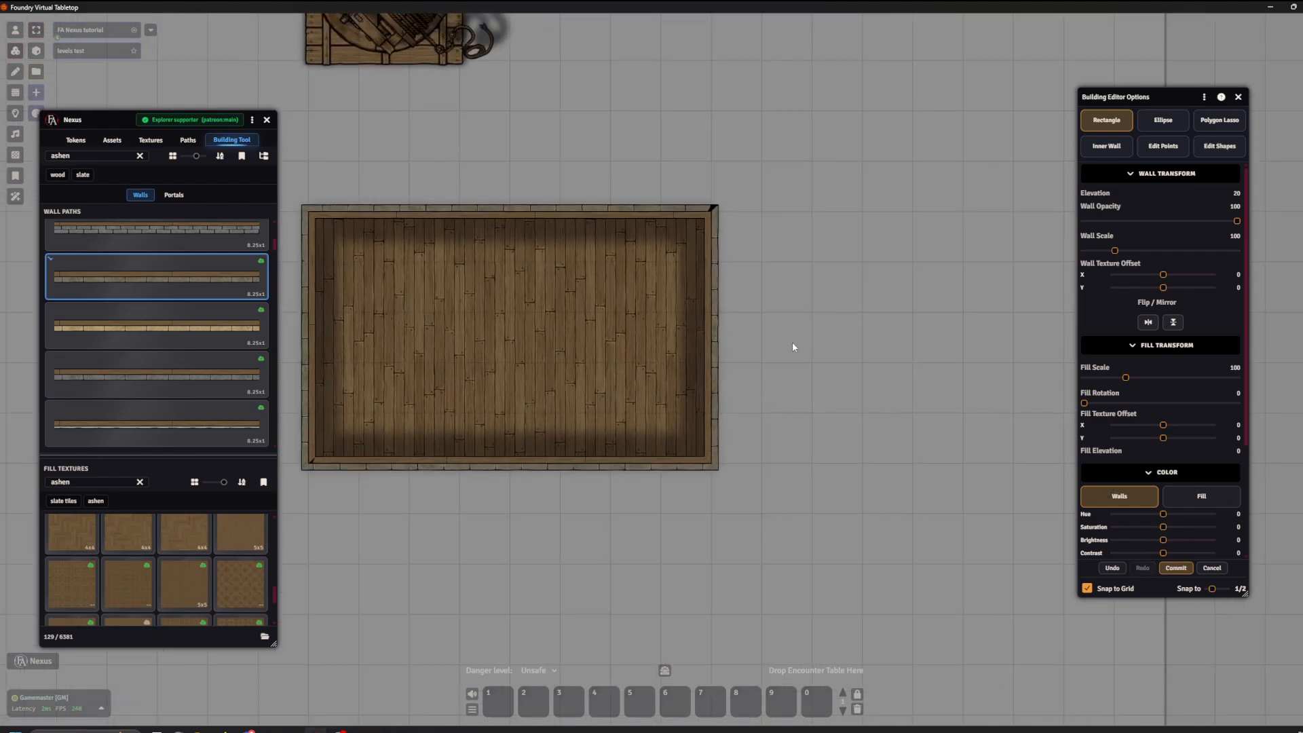
left_click_drag(706, 368, 856, 221)
left_click_drag(551, 189, 700, 190)
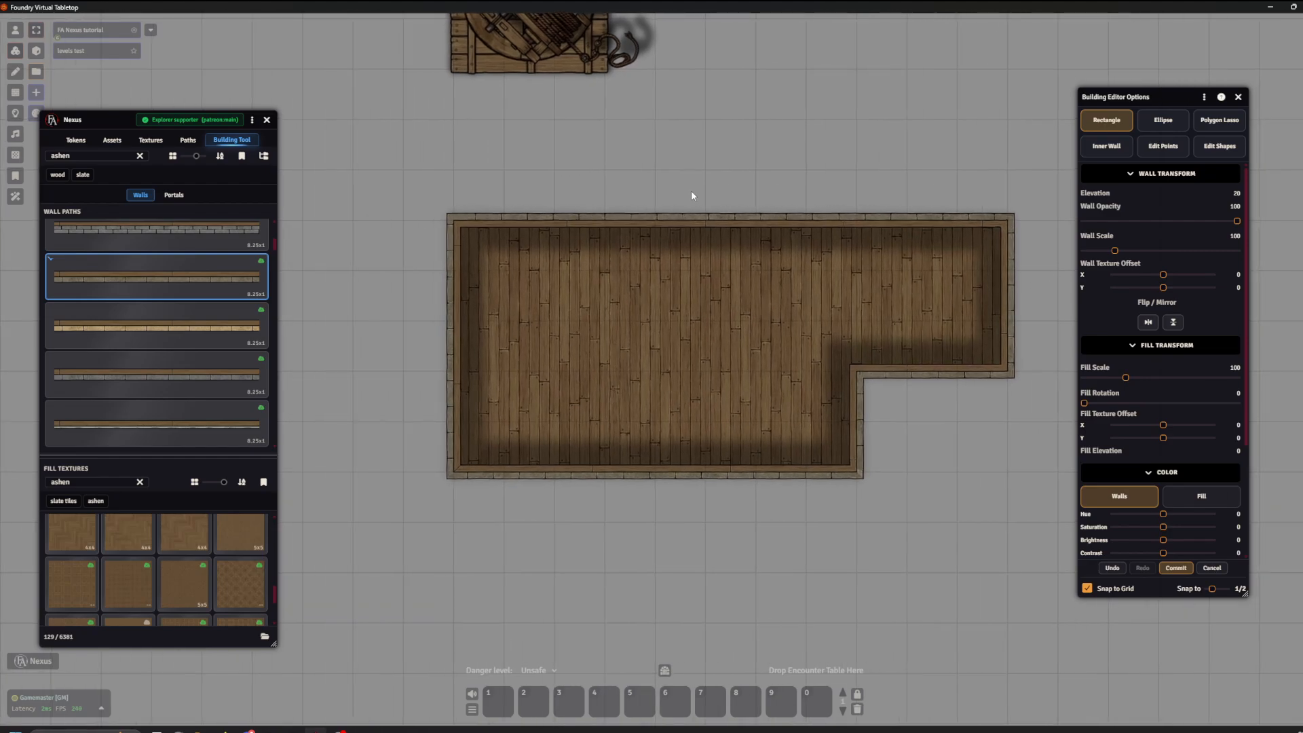
Rearrange the Nexus and Building Editor Options windows clear of the building and activate the Inner Wall tool
left_click_drag(243, 121, 213, 52)
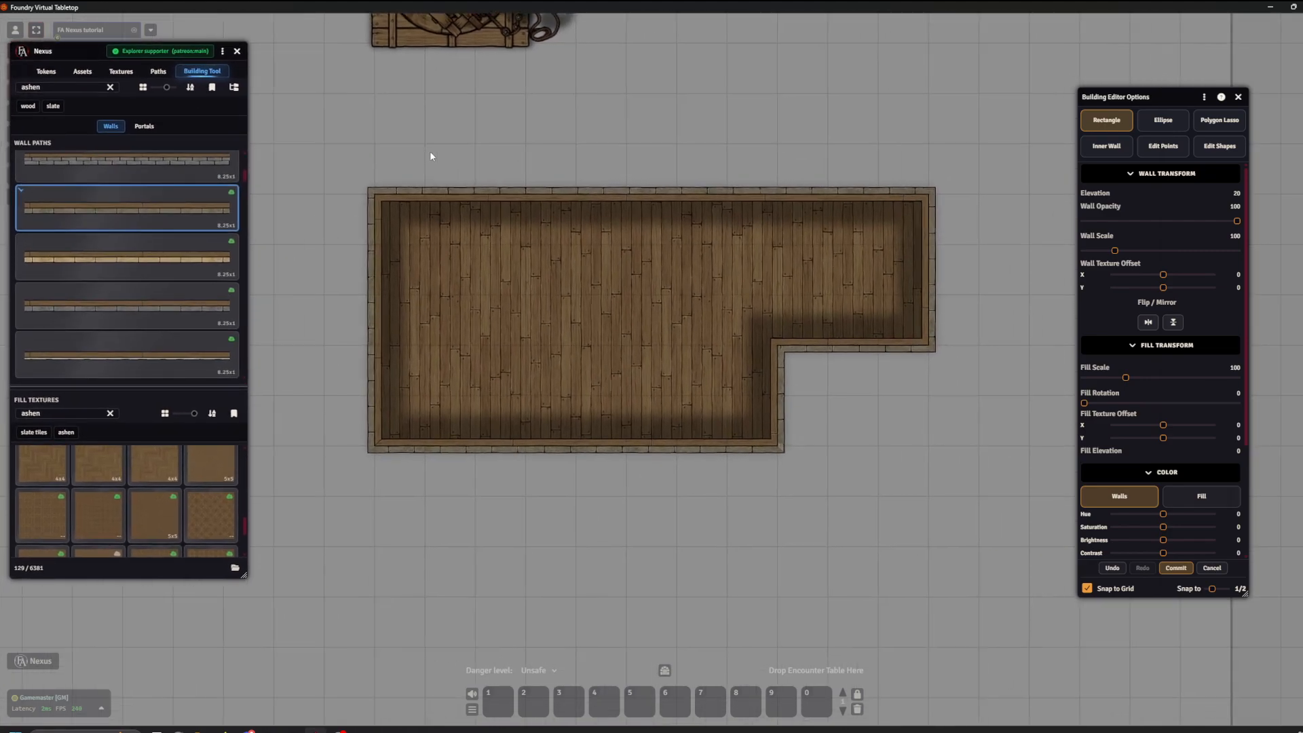
left_click_drag(1127, 90, 1167, 88)
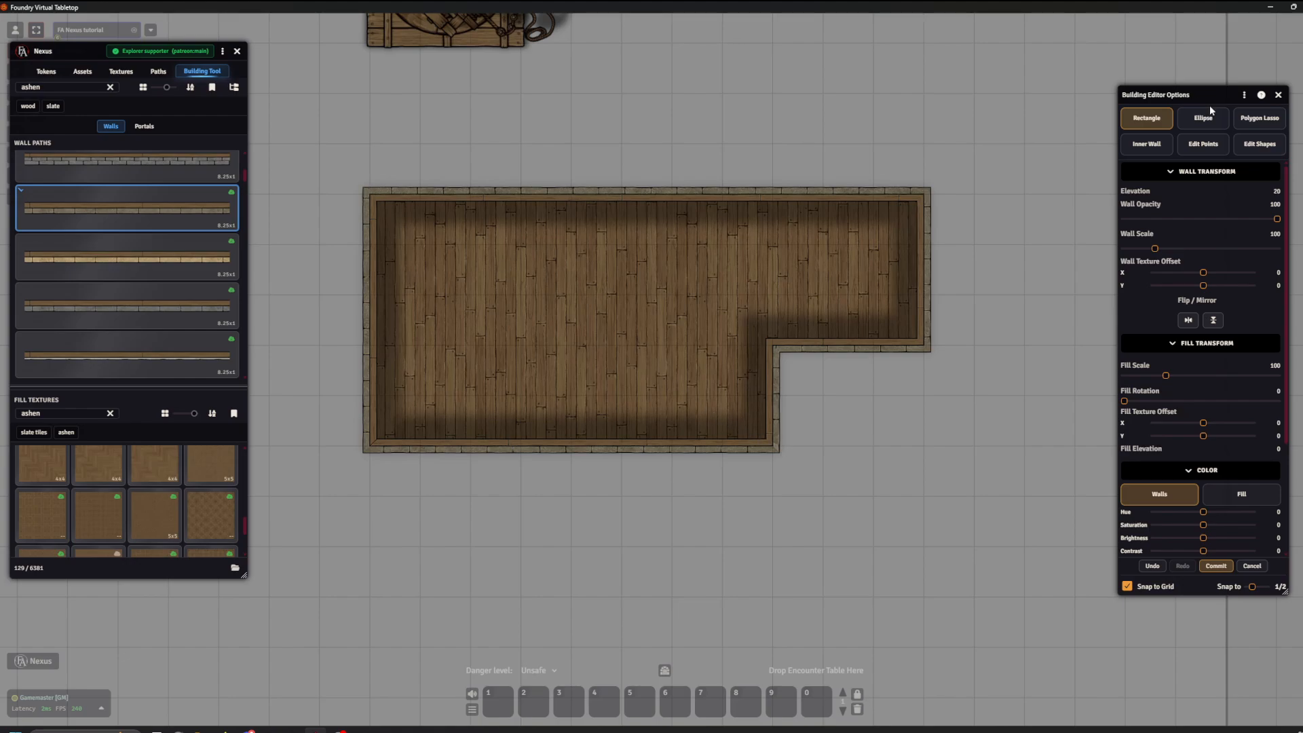
left_click_drag(1210, 94, 1202, 70)
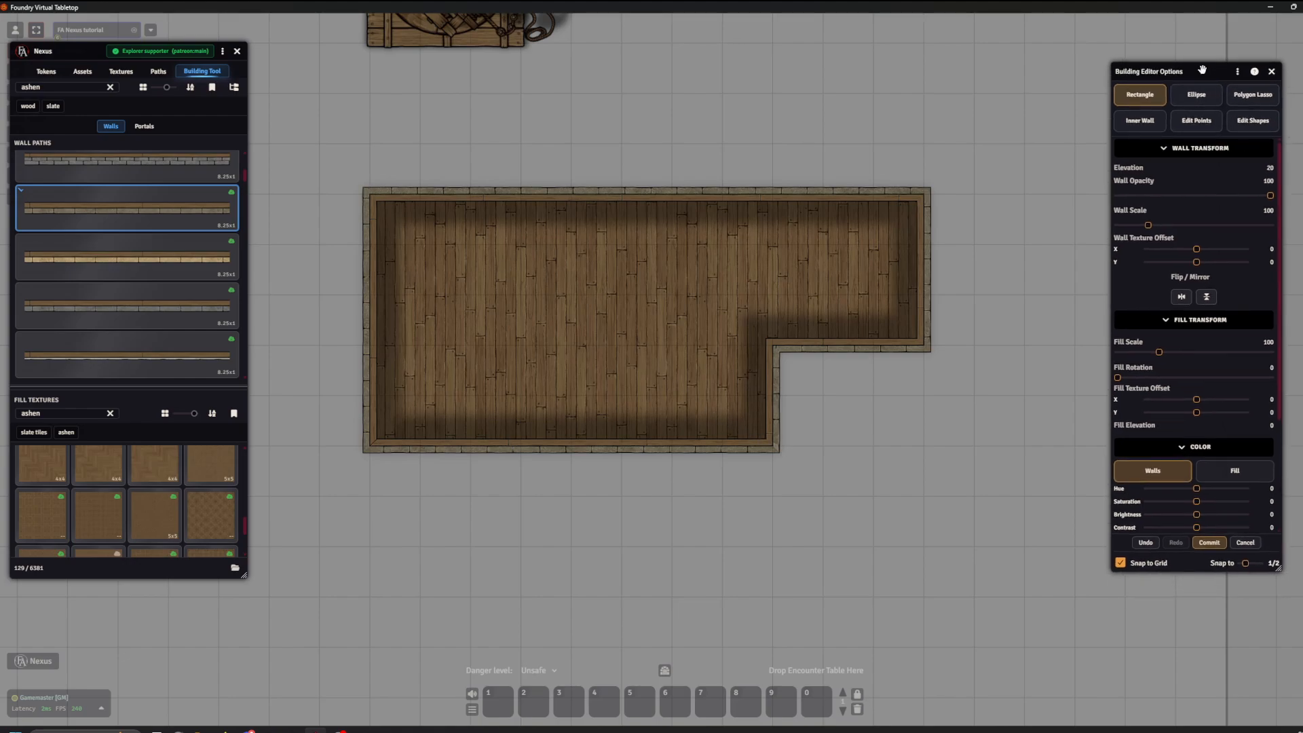
left_click(1146, 125)
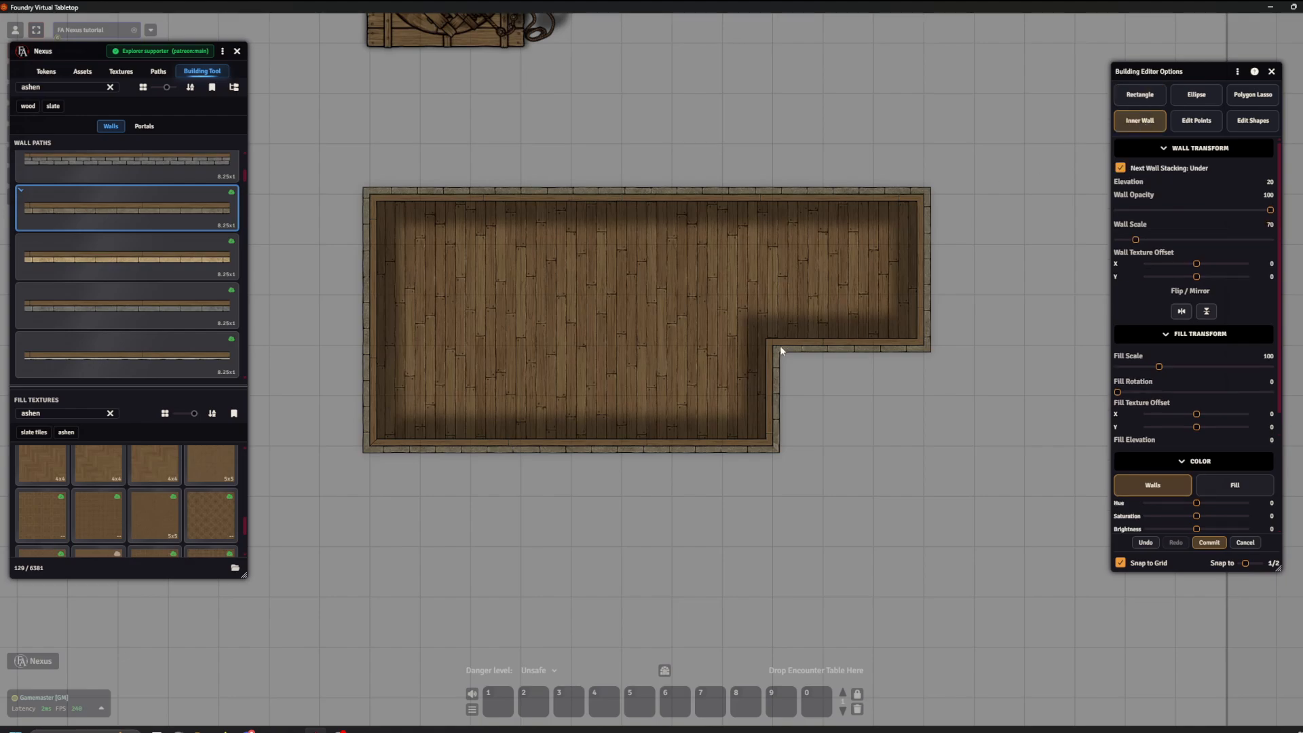
Try an inner brick-and-wood wall from the building's inside corner up to its upper wall, and undo it
scroll(205, 308, "down", 2)
mouse_move(773, 345)
left_mouse_down()
mouse_move(771, 197)
mouse_move(783, 250)
left_mouse_up()
scroll(770, 195, "up", 1)
scroll(766, 240, "up", 2)
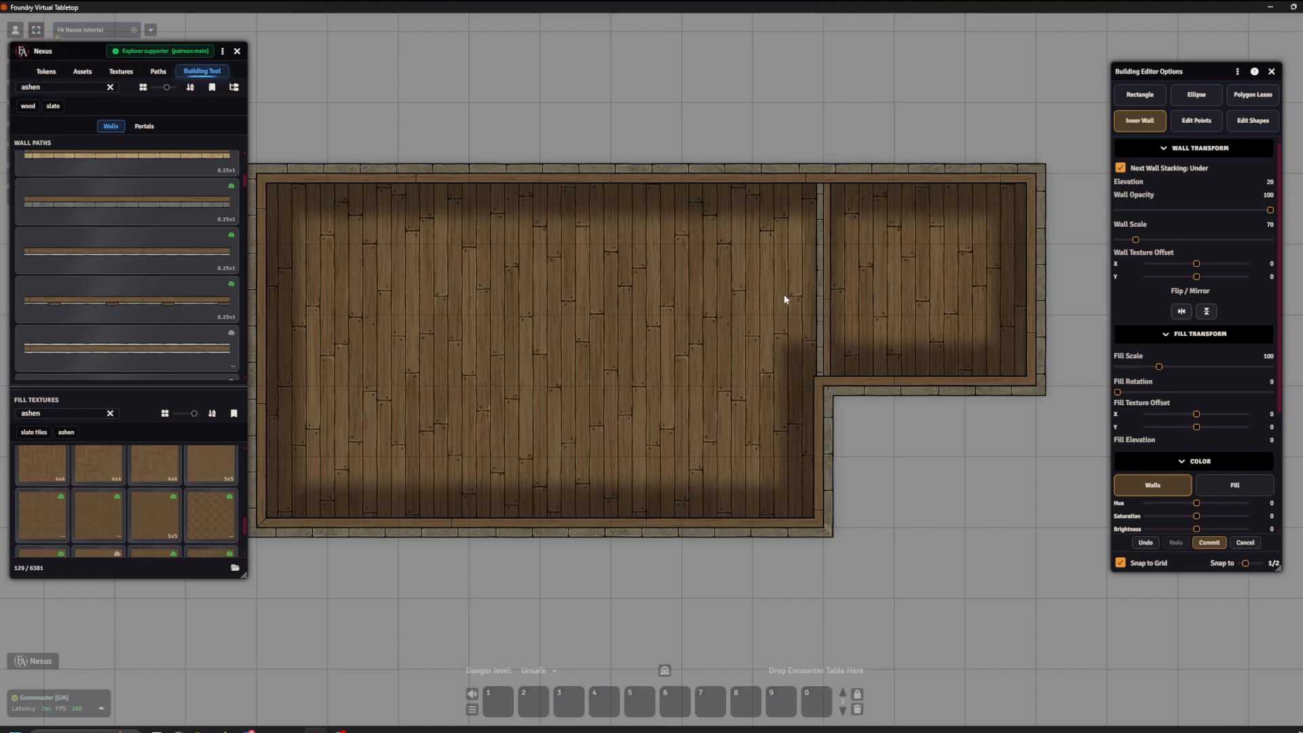
left_click_drag(700, 322, 771, 305)
key("ctrl+z")
Choose the Wall_Wood_Ashen_D_Straight_Path wall and draw an inner wall from the inside corner to the upper outer wall
scroll(163, 237, "down", 1)
scroll(163, 244, "down", 3)
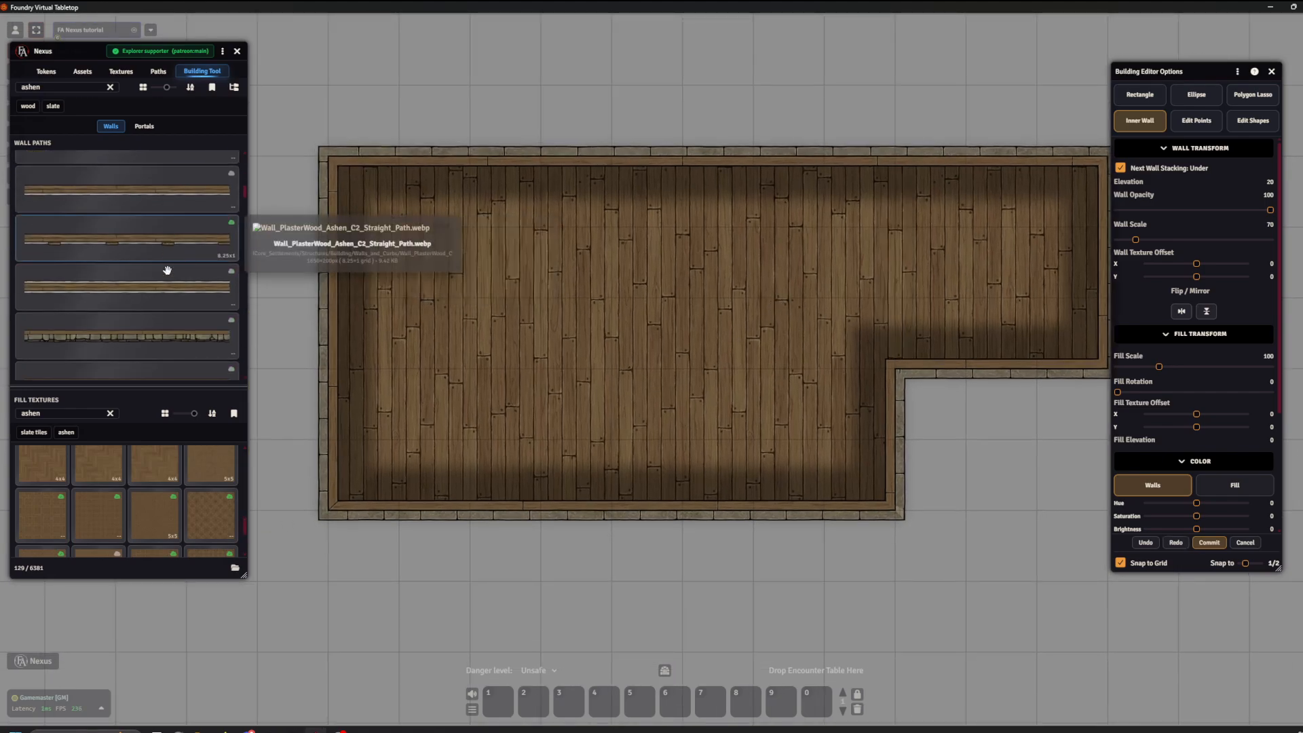
scroll(160, 256, "down", 3)
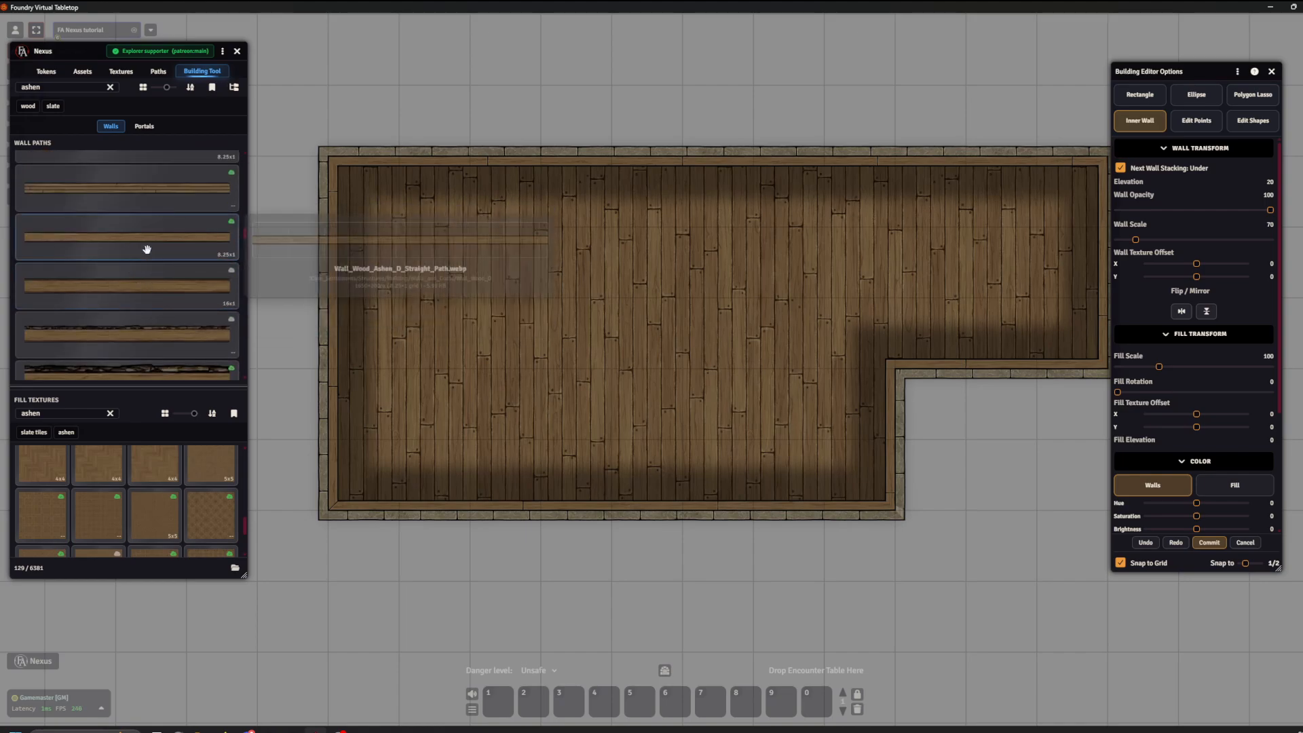
left_click(145, 248)
left_click(897, 369)
double_click(899, 158)
scroll(897, 287, "up", 6)
scroll(897, 292, "down", 2)
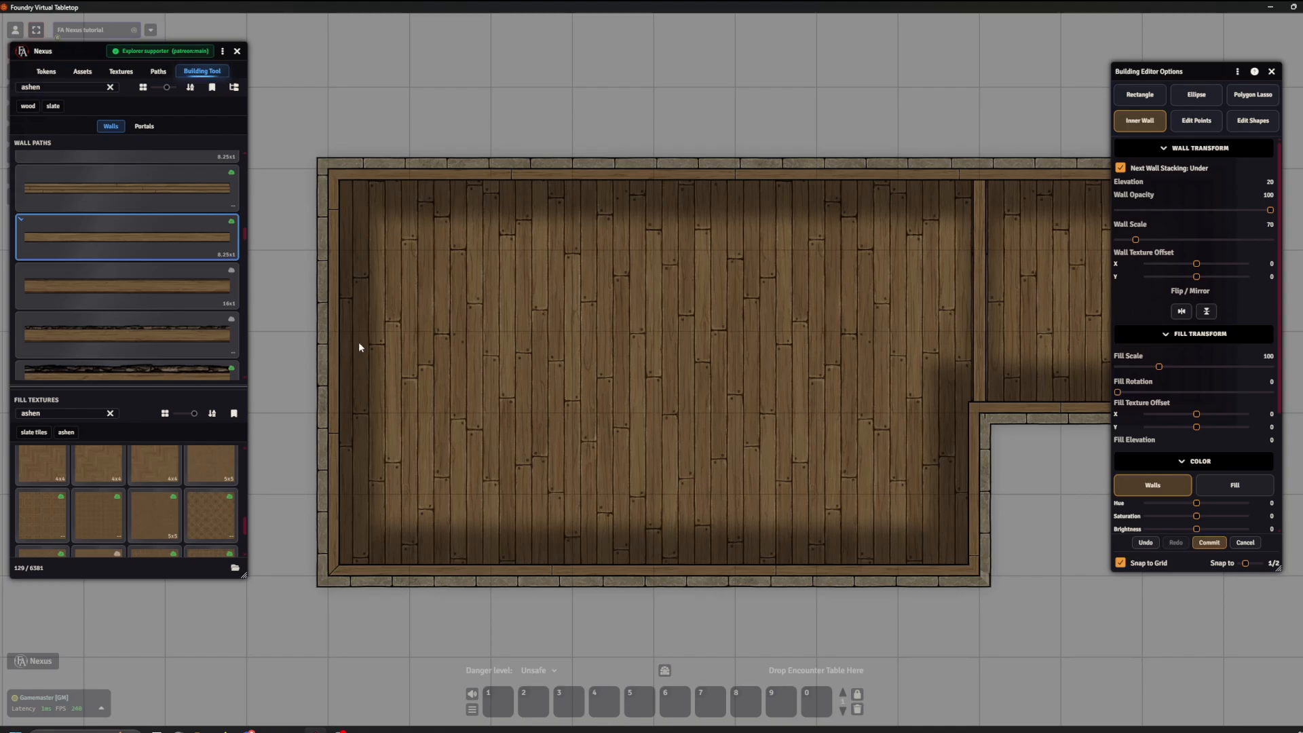
Enclose a small lower-right room with an inner wall running 3 squares left from the inside corner and down to the lower wall
left_click_drag(963, 419, 846, 400)
left_click(841, 397)
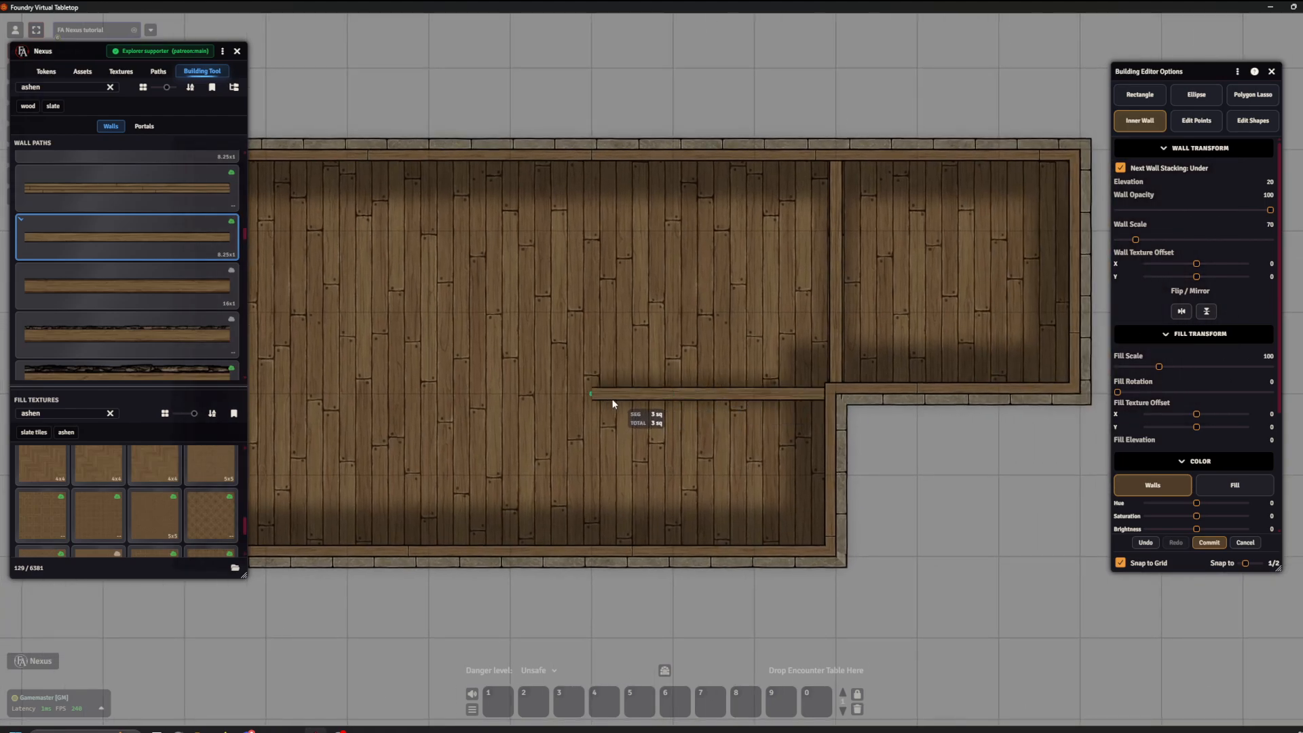
left_click(604, 396)
double_click(600, 555)
Leave the Inner Wall tool by switching to the Rectangle tool, with the whole building in view
left_click_drag(534, 388, 688, 420)
scroll(708, 472, "down", 1)
left_click(1142, 101)
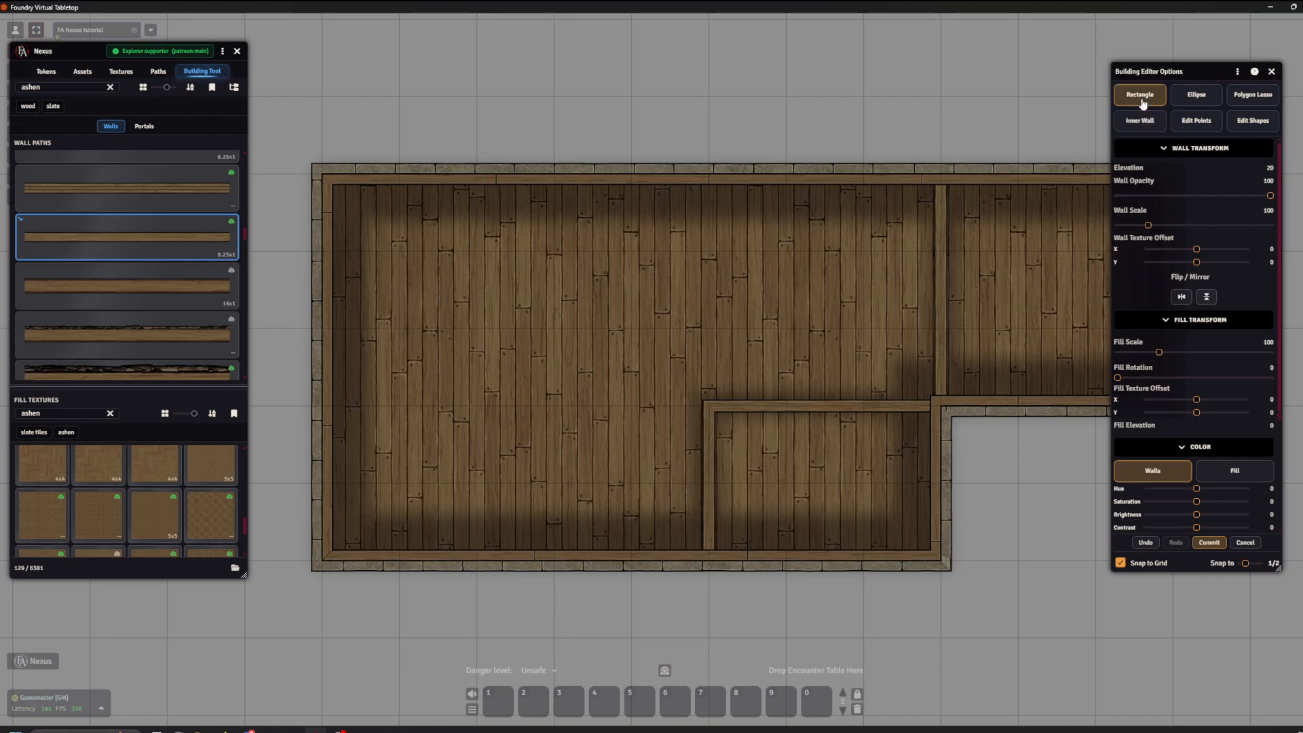
scroll(886, 246, "down", 1)
left_click_drag(451, 518, 456, 477)
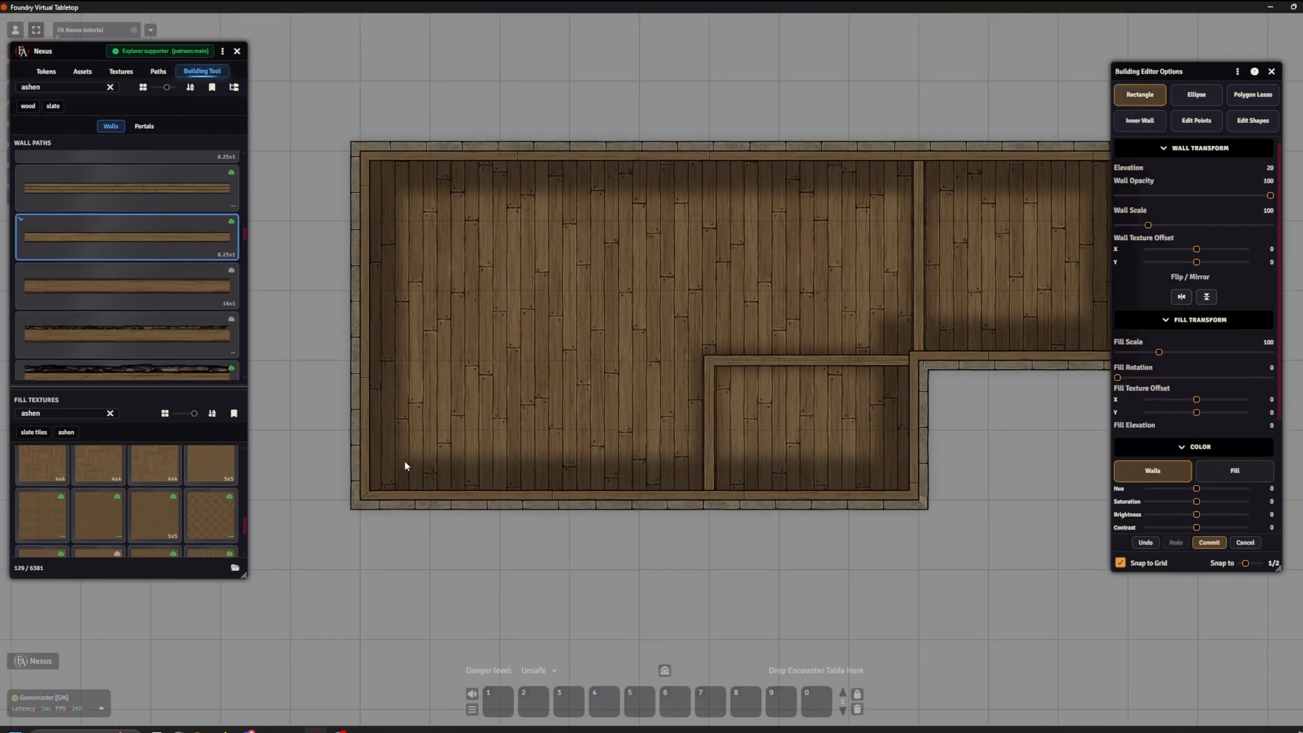
left_click_drag(940, 265, 848, 239)
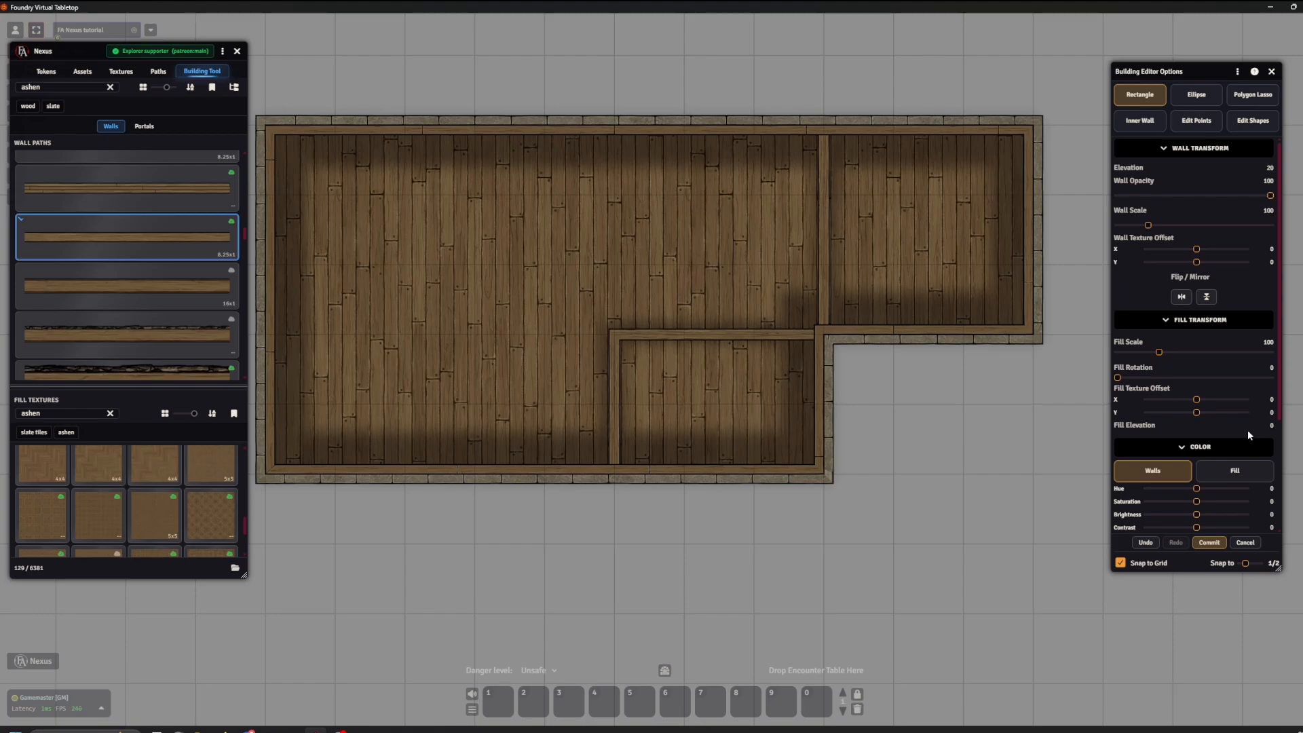
Turn the drop shadow of the building's walls off and back on to compare the look
scroll(1220, 421, "down", 3)
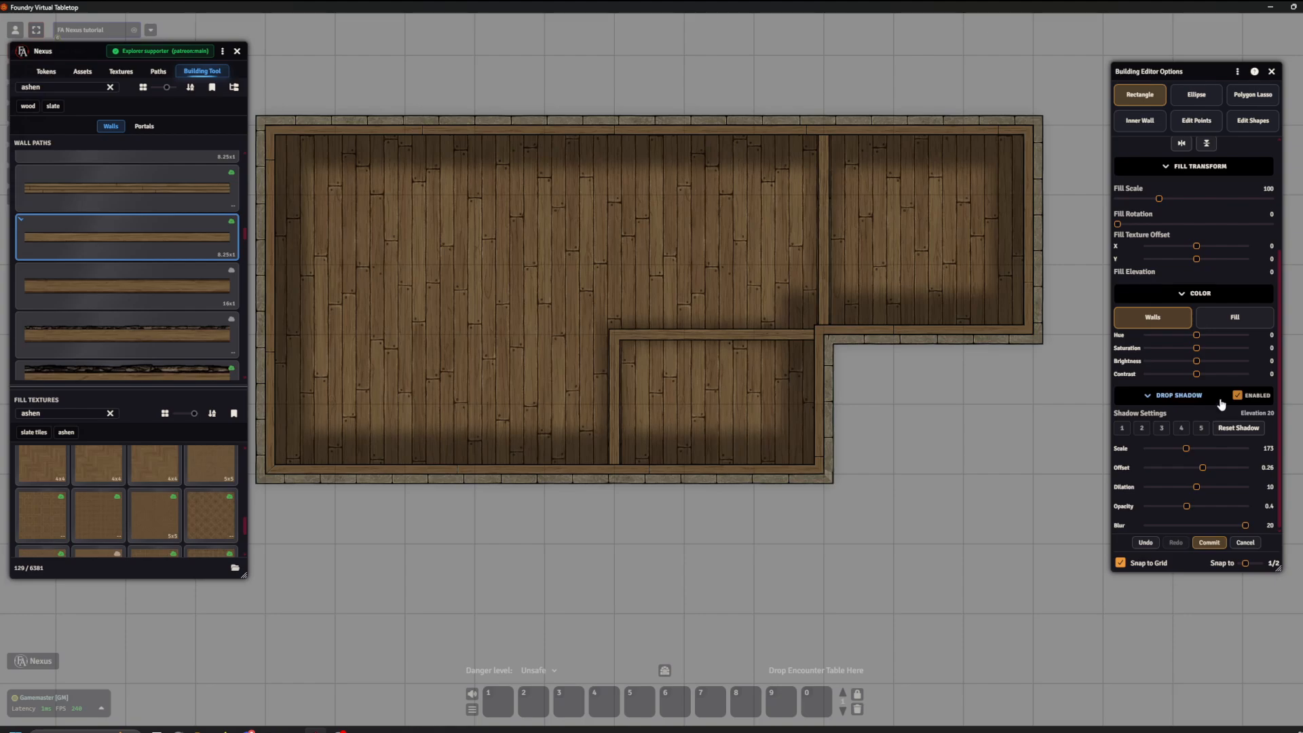
scroll(742, 294, "down", 3)
left_click_drag(417, 122, 453, 132)
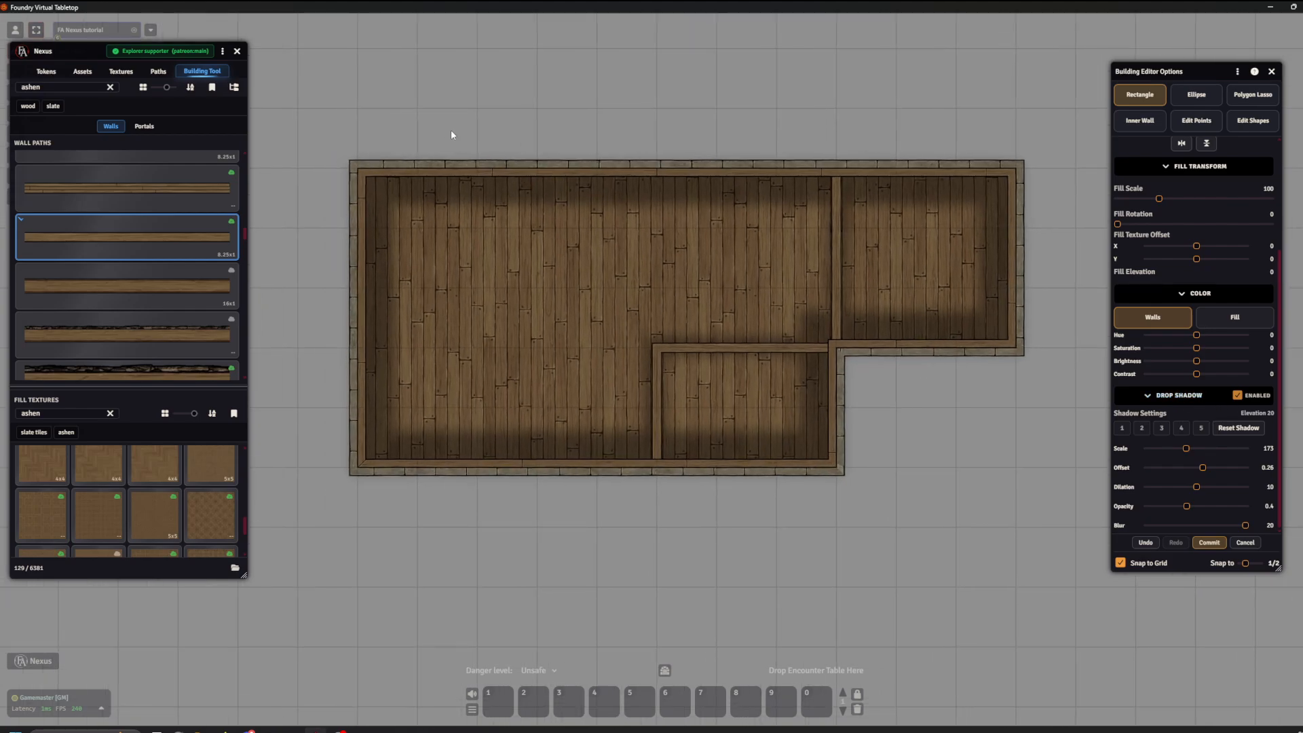
left_click(1237, 395)
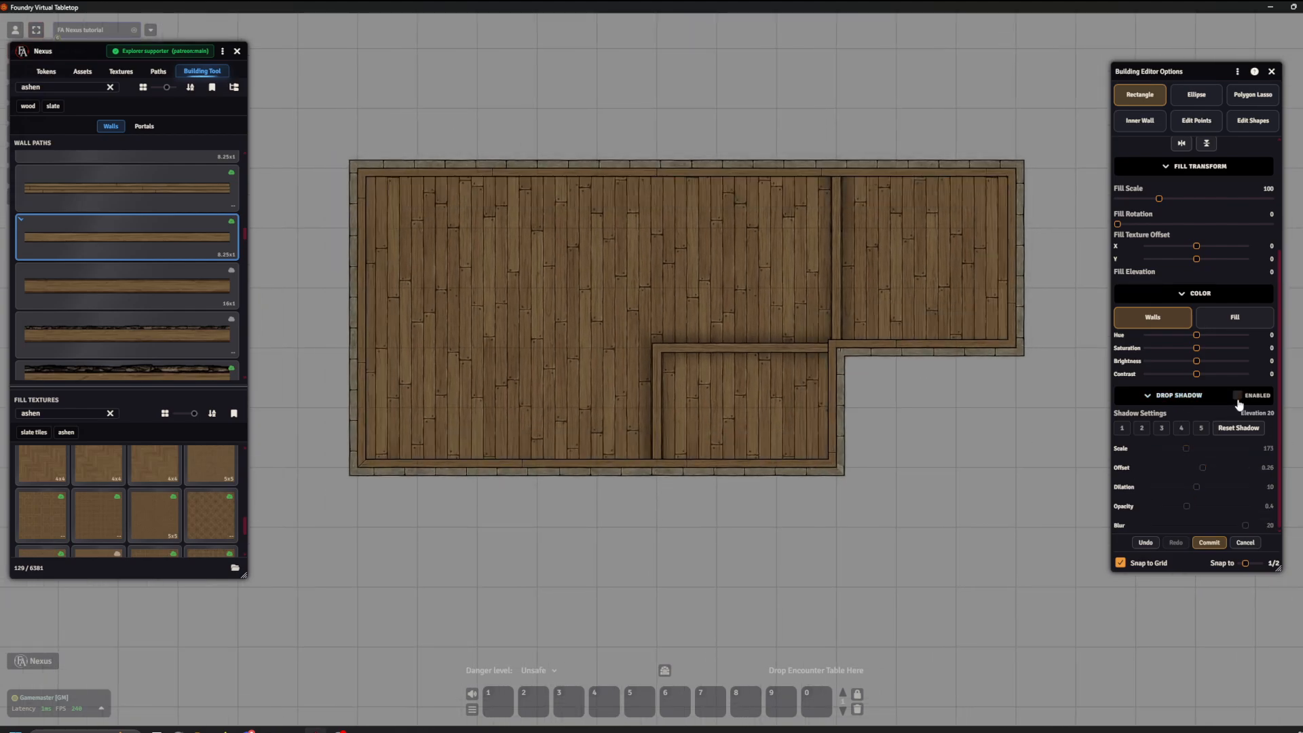
left_click(1237, 396)
Tighten the walls' drop shadow with scale 106, an offset near zero, dilation 7.4 and opacity 0.49
scroll(1190, 483, "up", 1)
scroll(1190, 484, "down", 1)
mouse_move(1186, 448)
left_mouse_down()
mouse_move(1144, 448)
mouse_move(1189, 448)
mouse_move(1197, 468)
mouse_move(1173, 448)
left_mouse_up()
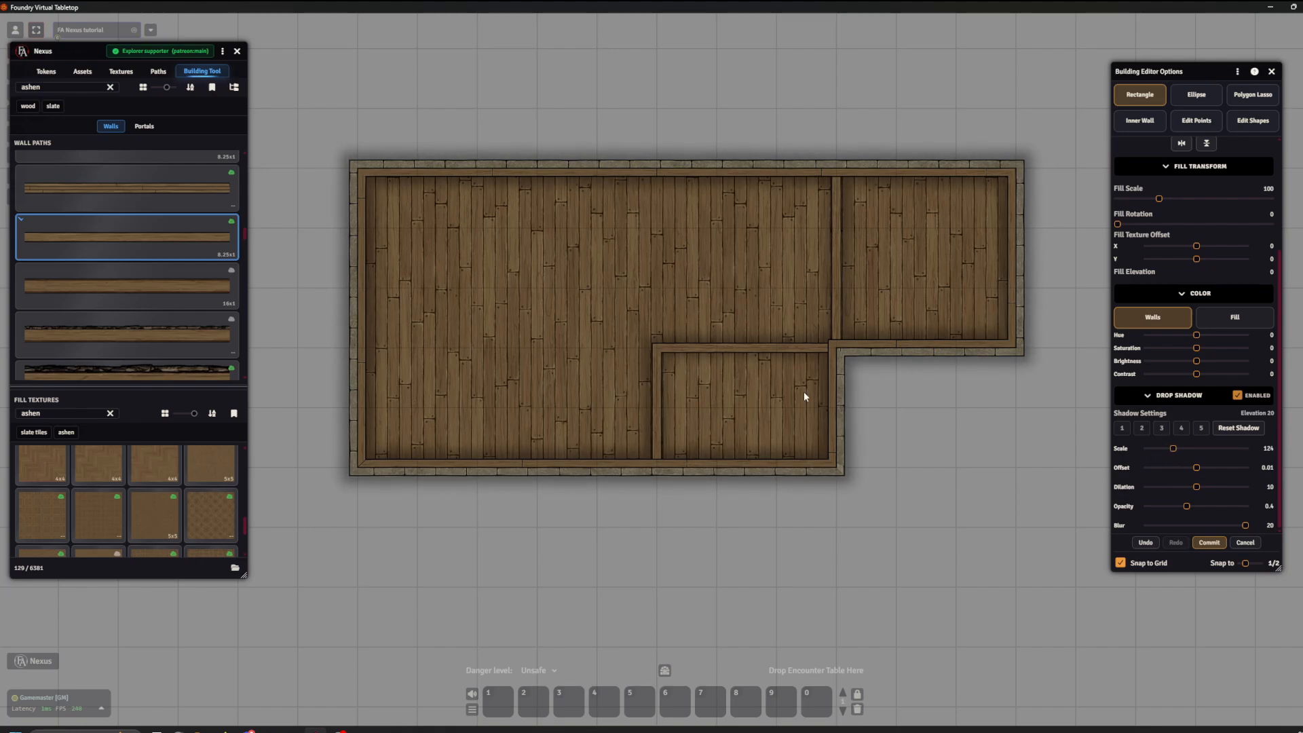
scroll(532, 483, "up", 3)
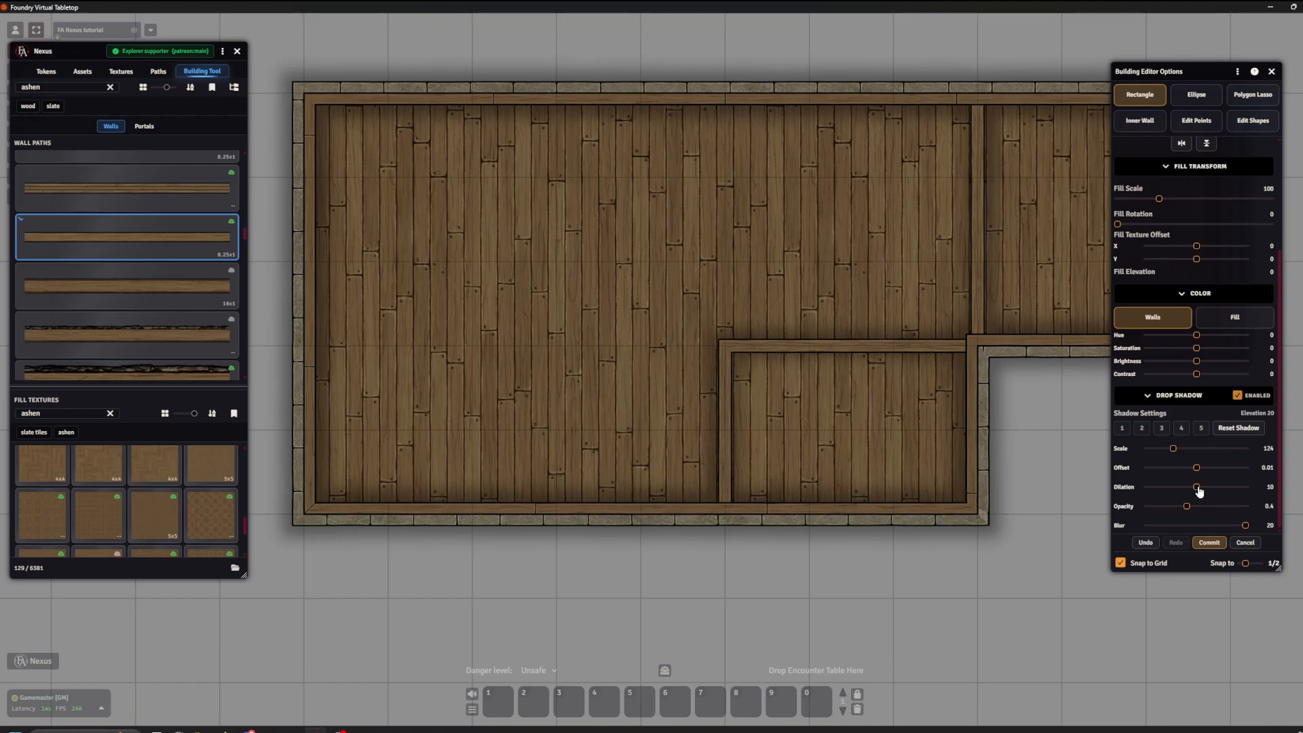
mouse_move(1199, 494)
left_mouse_down()
mouse_move(1225, 492)
mouse_move(1181, 489)
mouse_move(1195, 509)
left_mouse_up()
scroll(913, 436, "down", 1)
left_click_drag(1176, 450, 1168, 448)
scroll(738, 238, "down", 3)
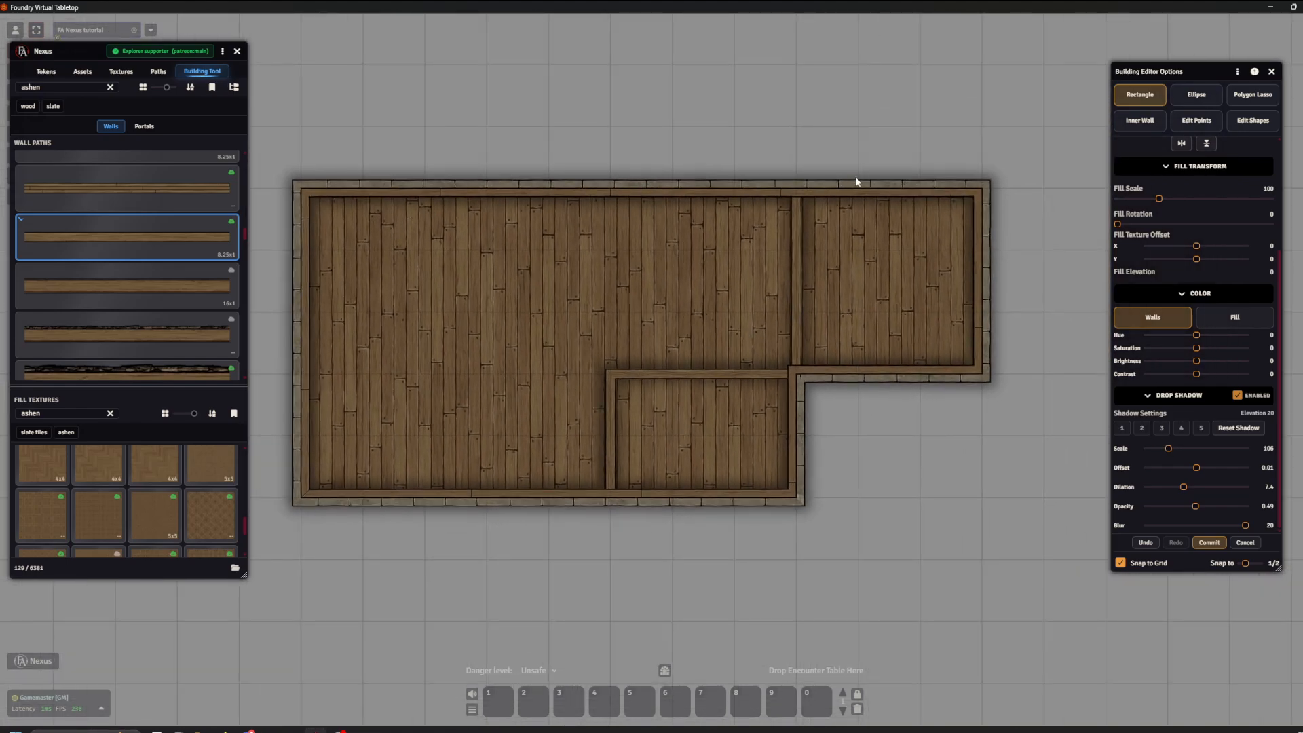
left_click_drag(808, 225, 953, 219)
left_click_drag(948, 172, 907, 223)
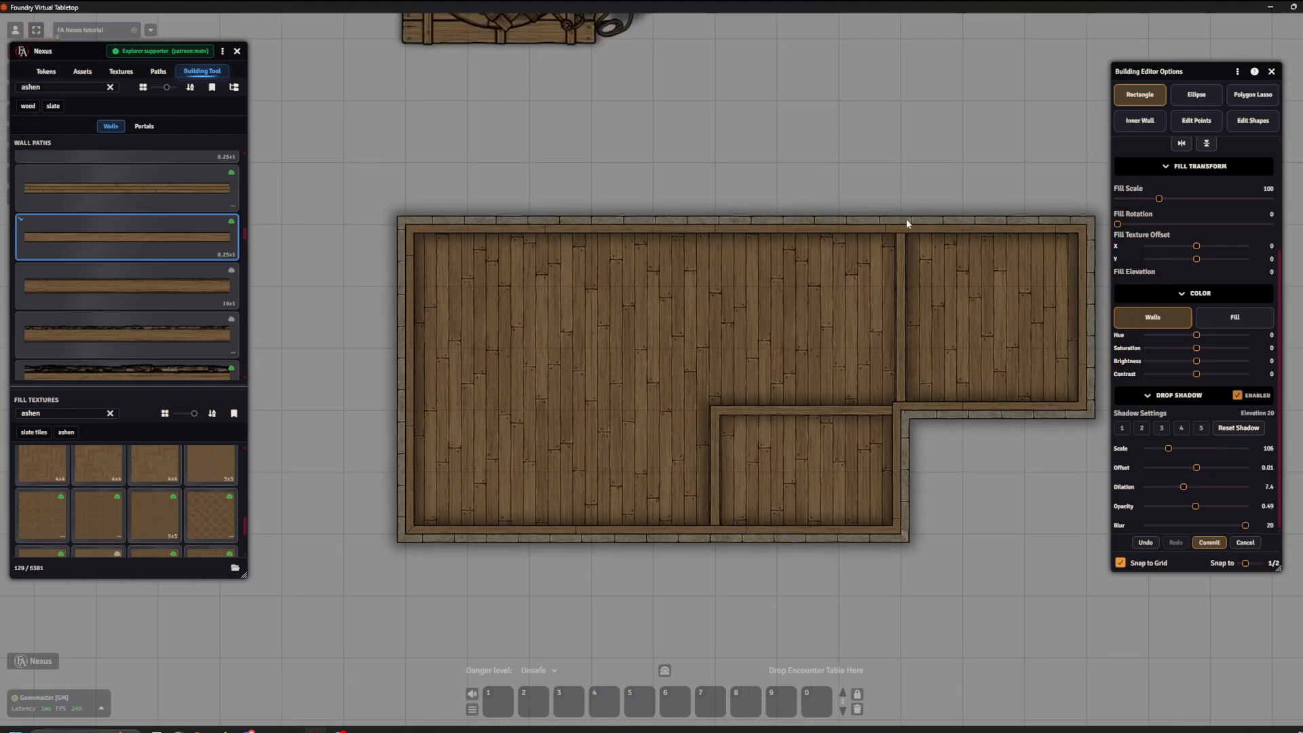
left_click_drag(838, 113, 780, 35)
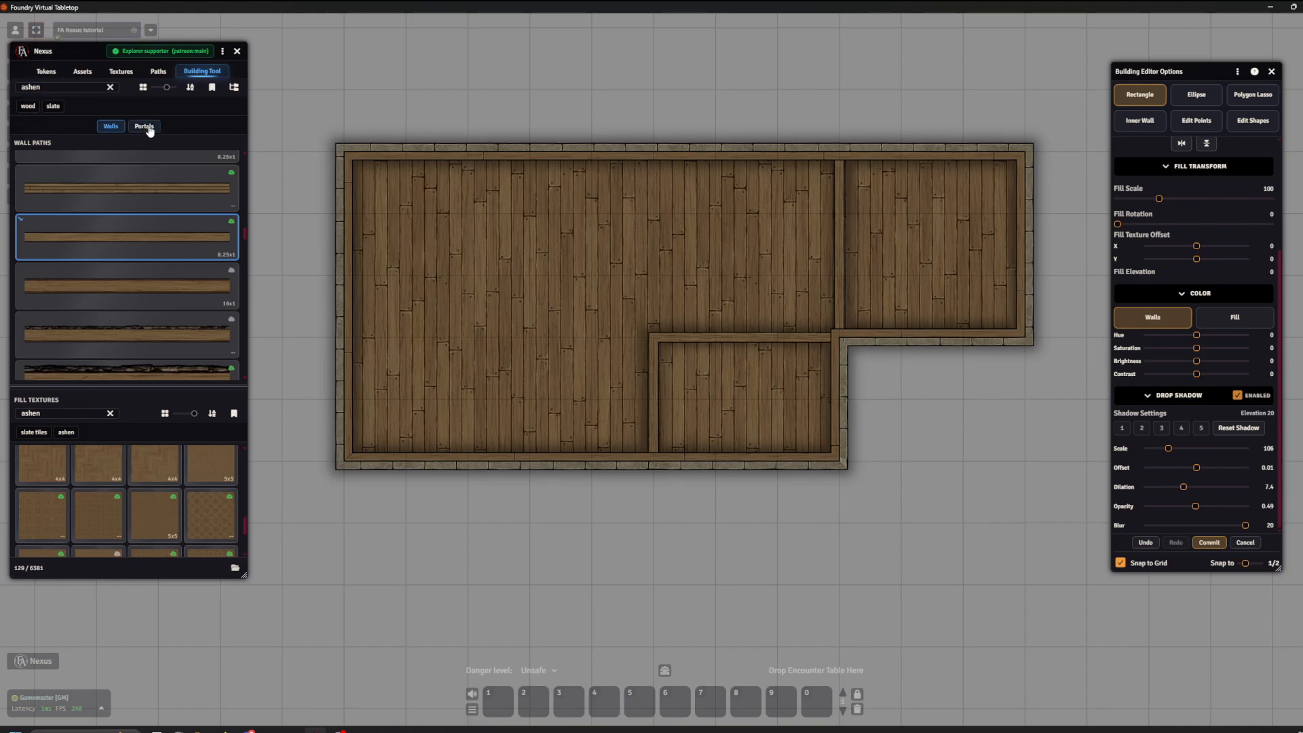
Open the portal options, try a door in the building's left outer wall, and undo it
left_click(144, 127)
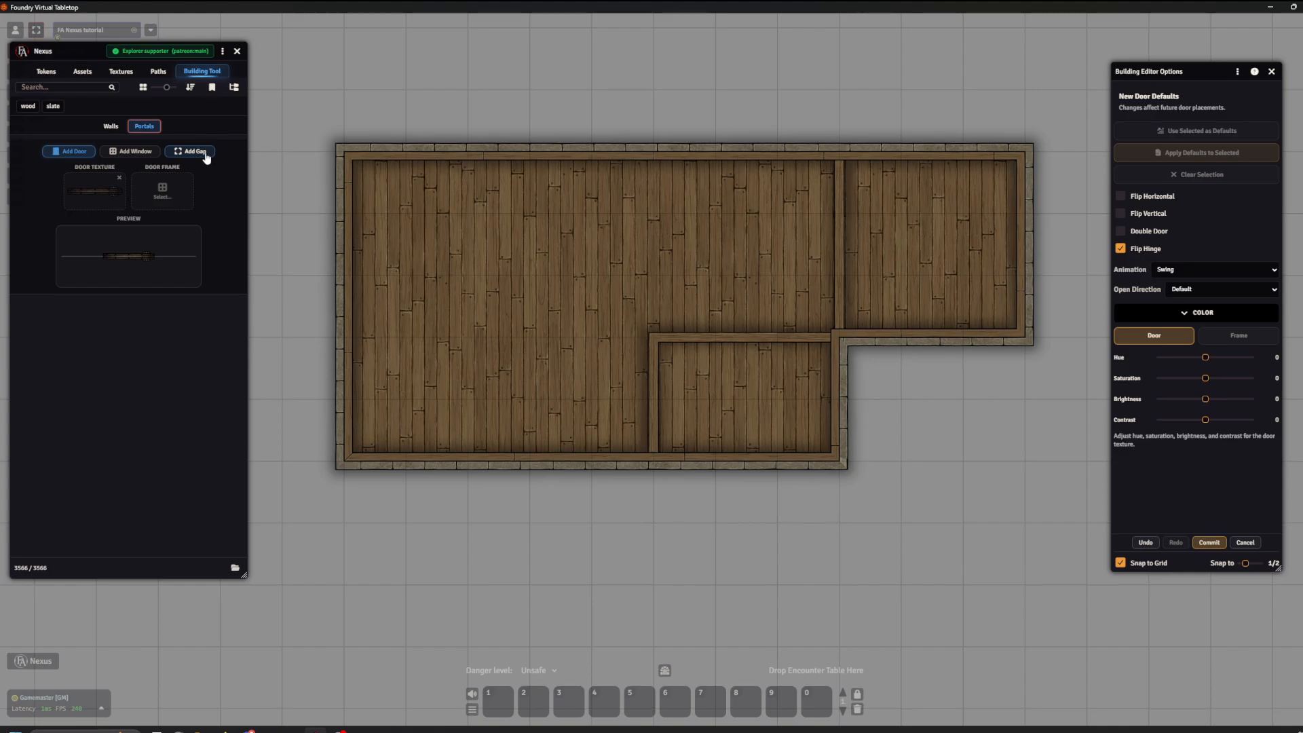
scroll(508, 299, "up", 2)
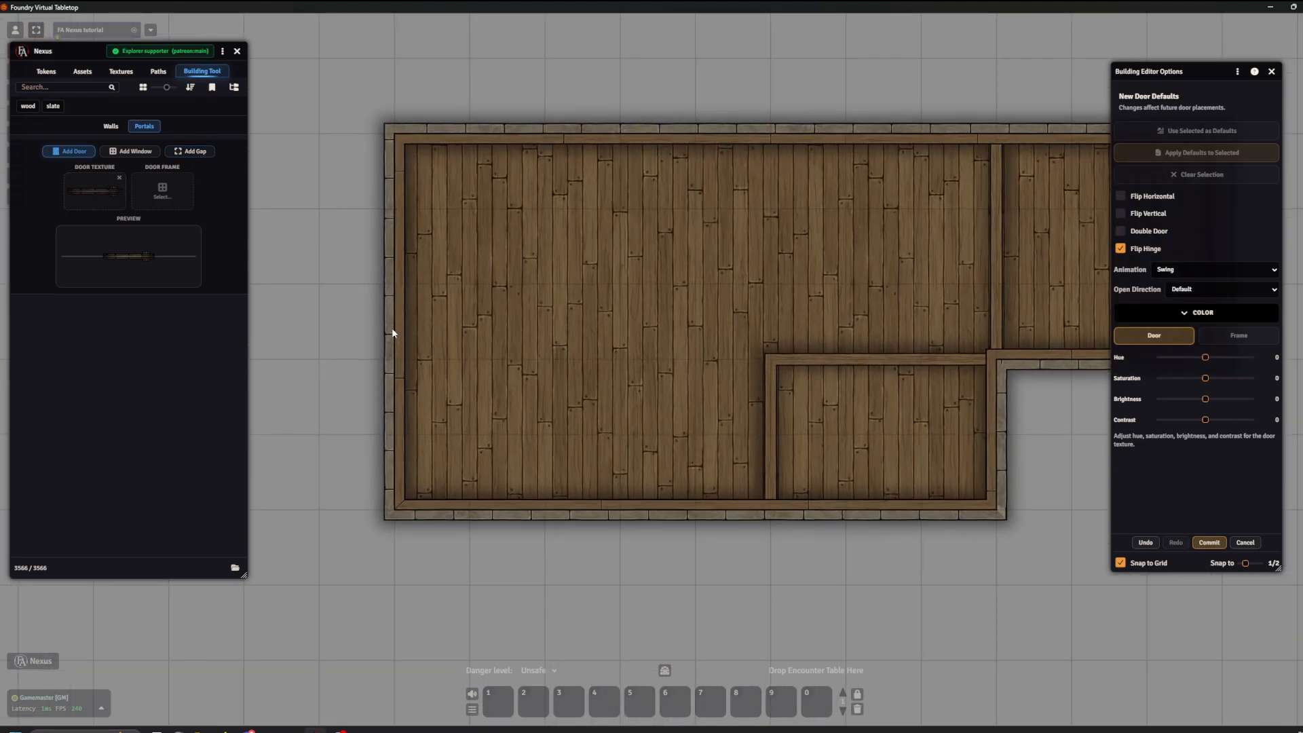
left_click(392, 333)
scroll(346, 344, "up", 2)
left_click_drag(346, 344, 417, 346)
key("ctrl+z")
Try a window in the building's left outer wall, and undo it
left_click(136, 150)
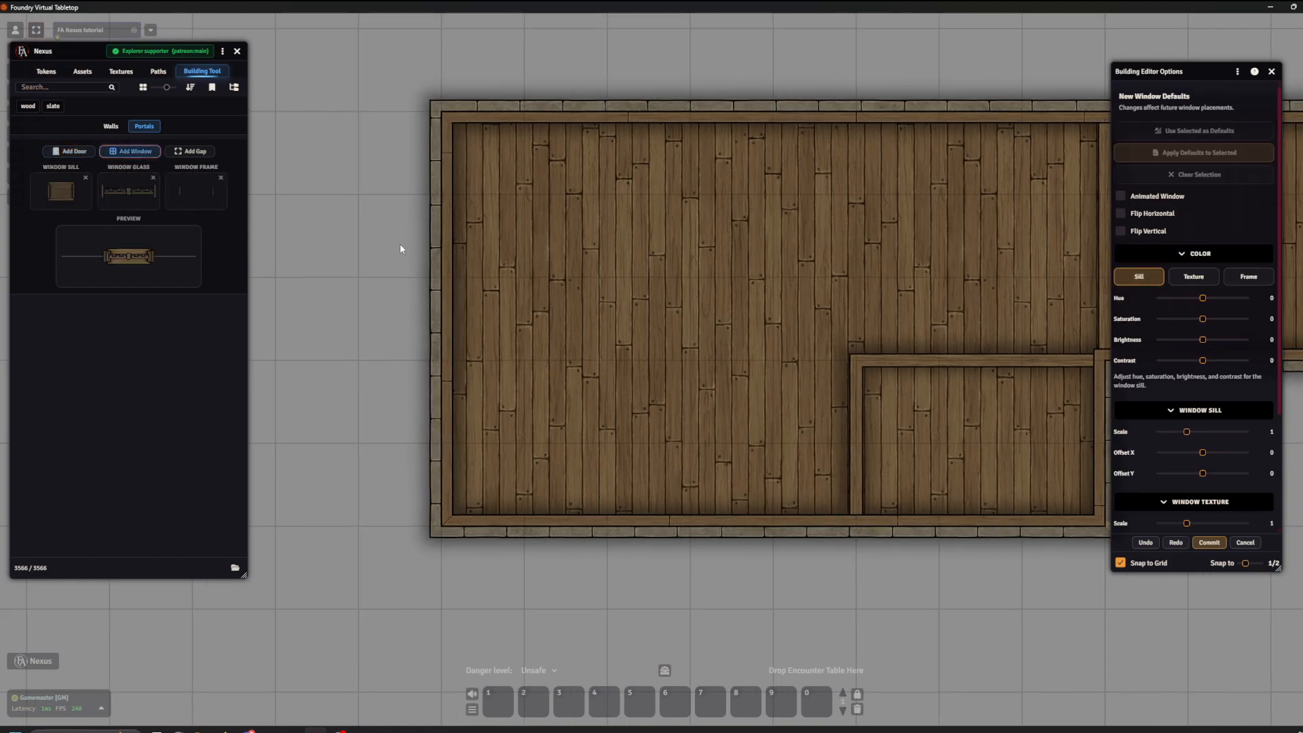
left_click(428, 302)
key("ctrl+z")
Cut a gap 1 square wide into the lower outer wall and shift it half a square left
left_click(194, 151)
left_click_drag(561, 428, 401, 324)
scroll(566, 421, "up", 1)
left_click(570, 426)
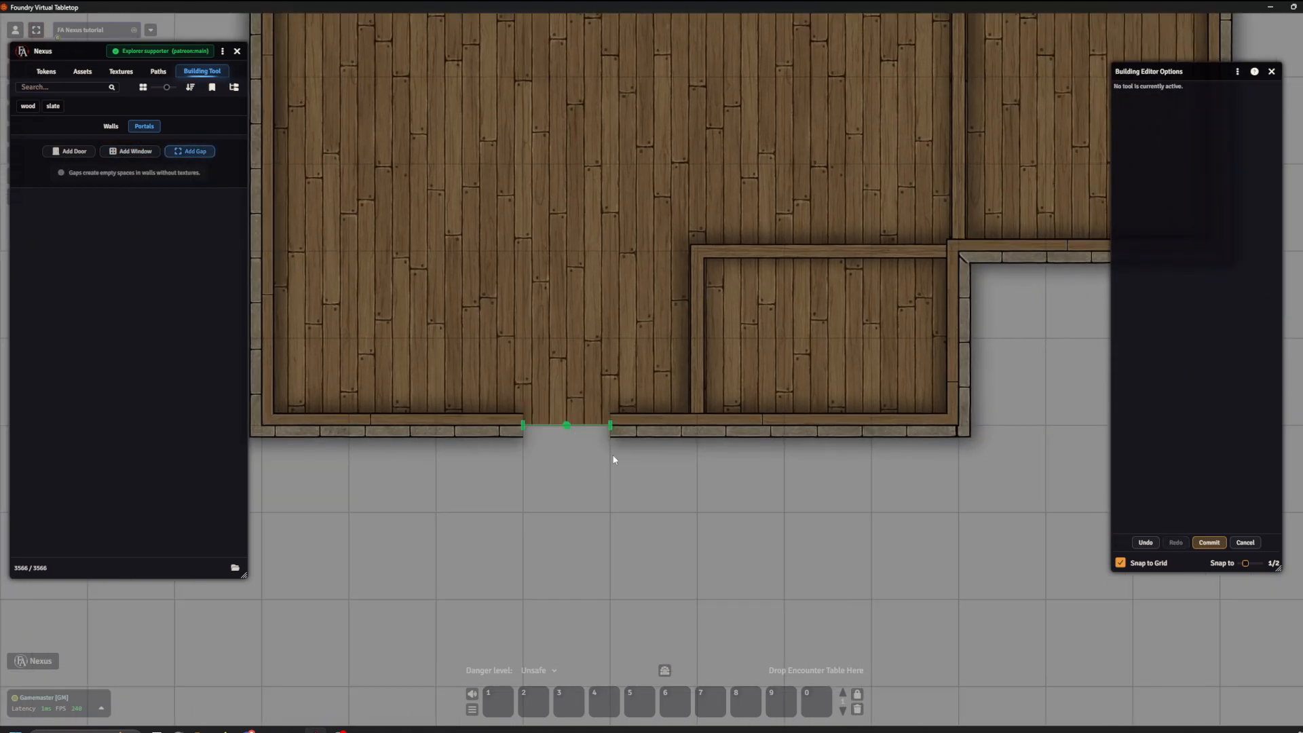
scroll(543, 448, "up", 1)
left_click_drag(550, 432, 504, 434)
left_click_drag(537, 520, 669, 464)
left_click_drag(935, 293, 889, 359)
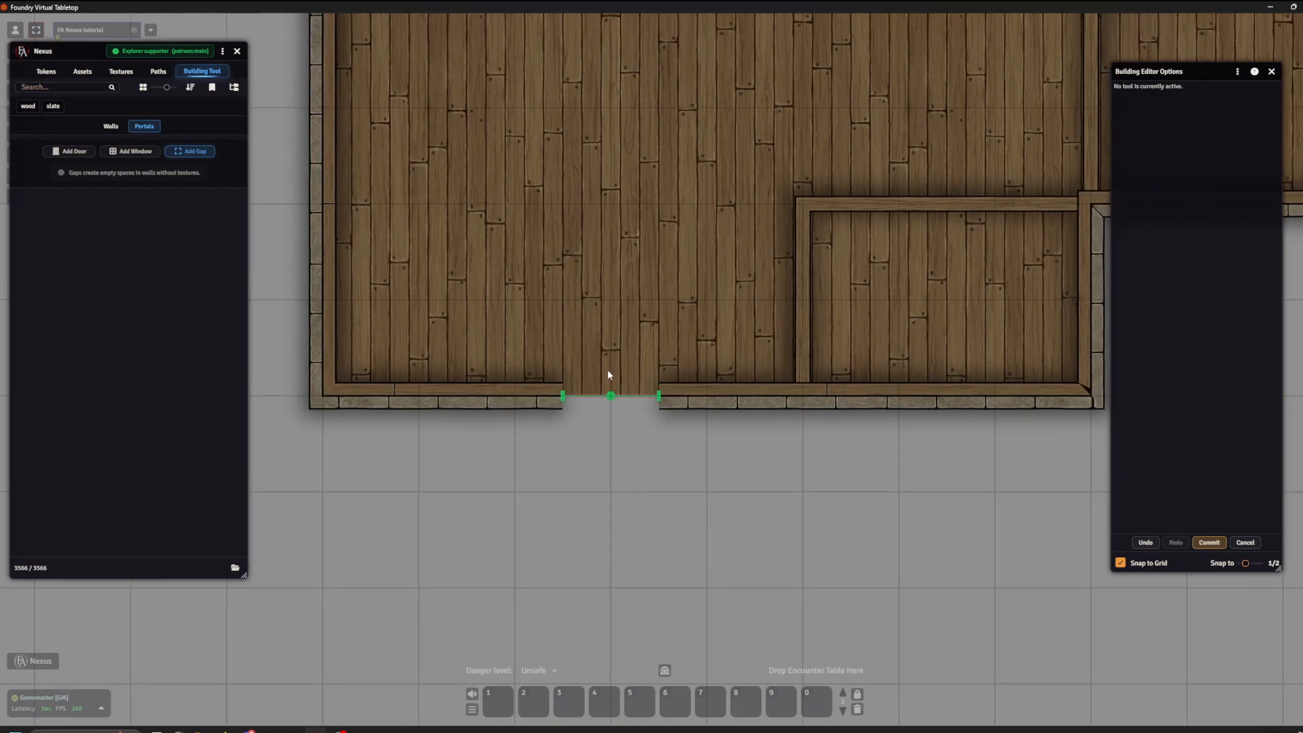
Slide the lower-wall gap half a square left without grid snapping, and 1 more square left with snapping on
key("s")
left_click_drag(609, 396, 562, 396)
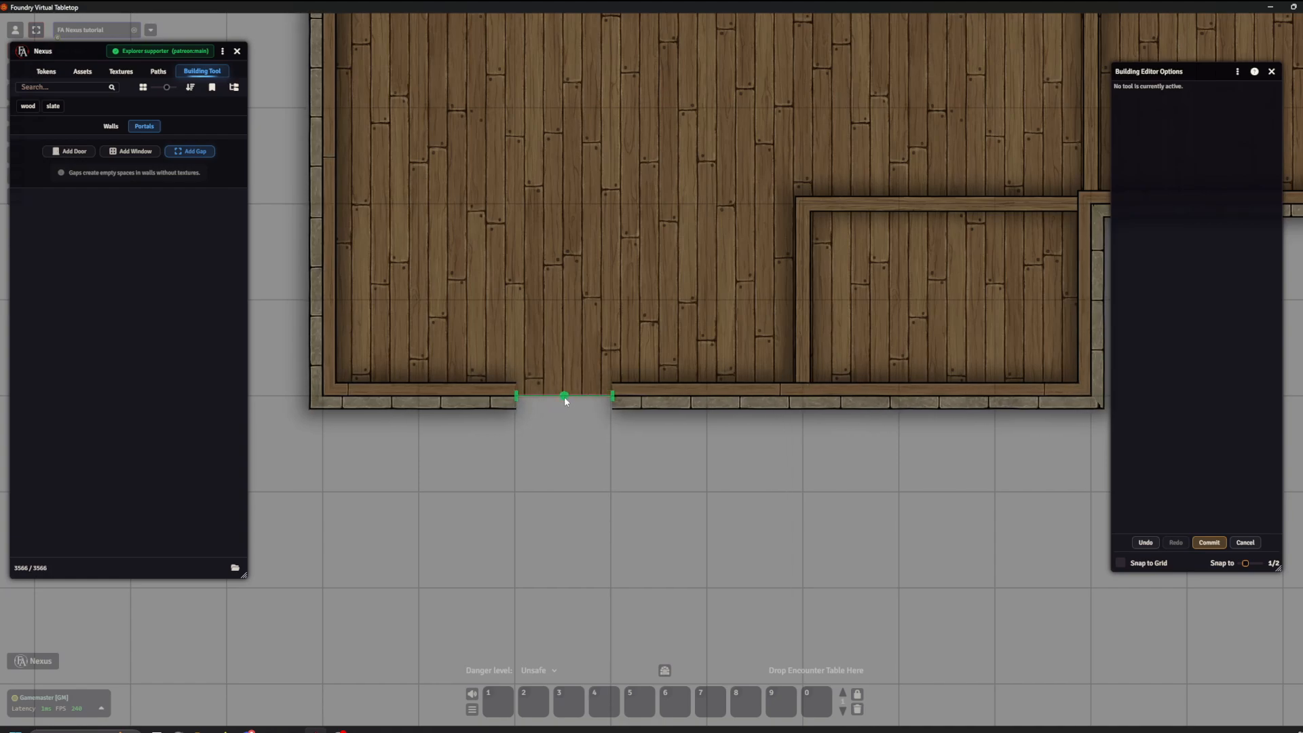
key("s")
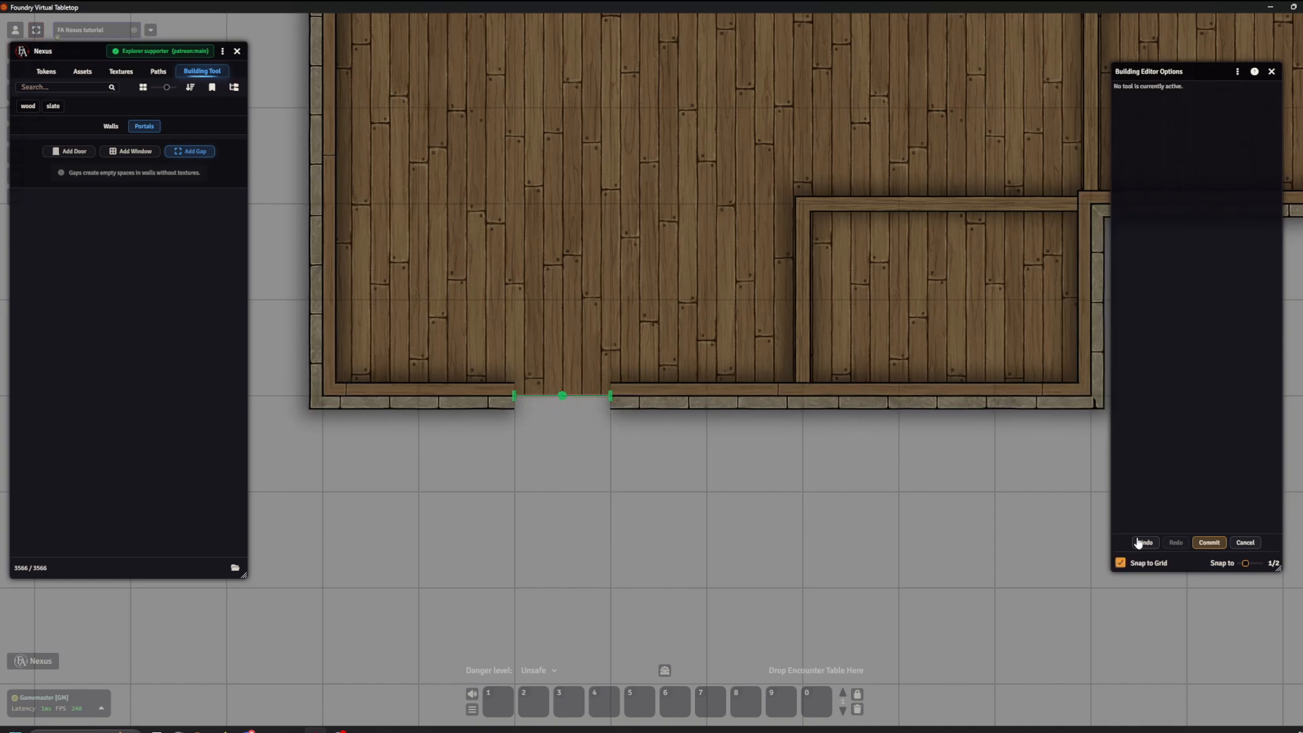
left_click_drag(561, 395, 467, 395)
Nudge the lower-wall gap with snapping at 1/5, then restore 1/2 snapping and move it right along the wall
left_click(1258, 563)
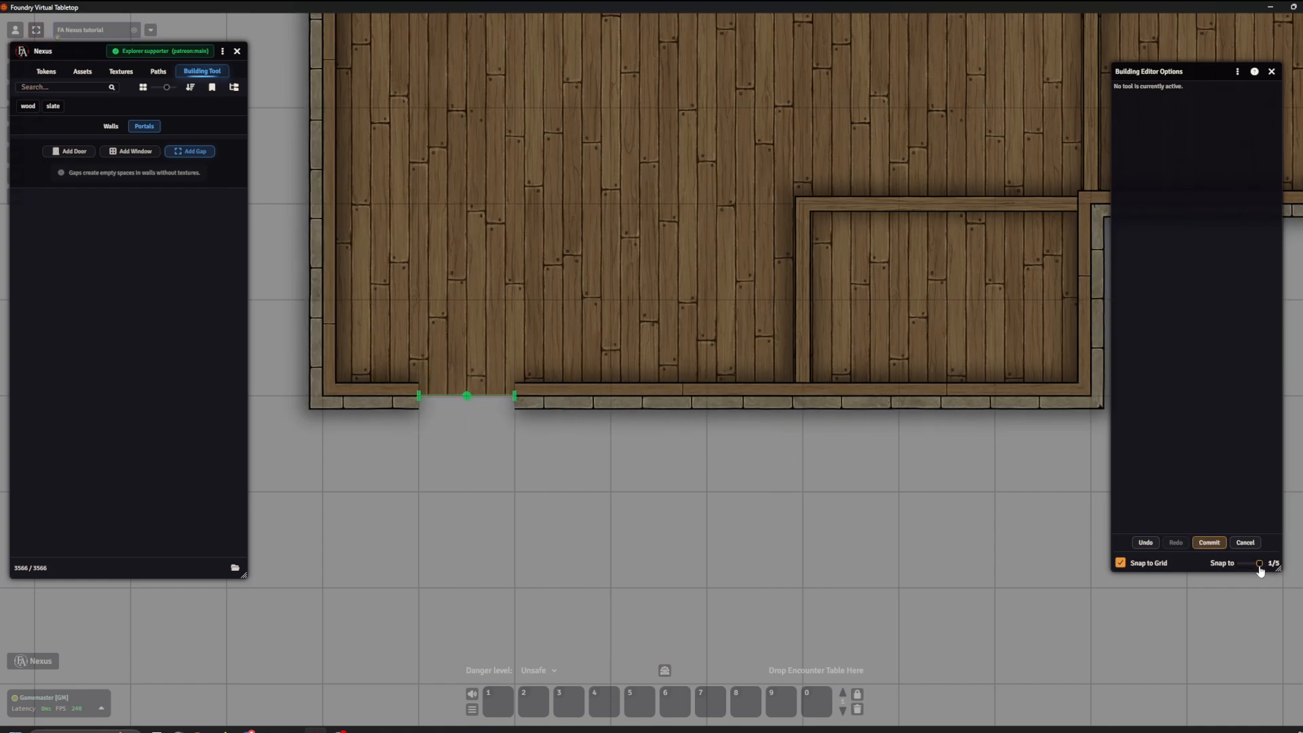
mouse_move(473, 397)
left_mouse_down()
mouse_move(518, 396)
mouse_move(464, 397)
left_mouse_up()
left_click(1245, 564)
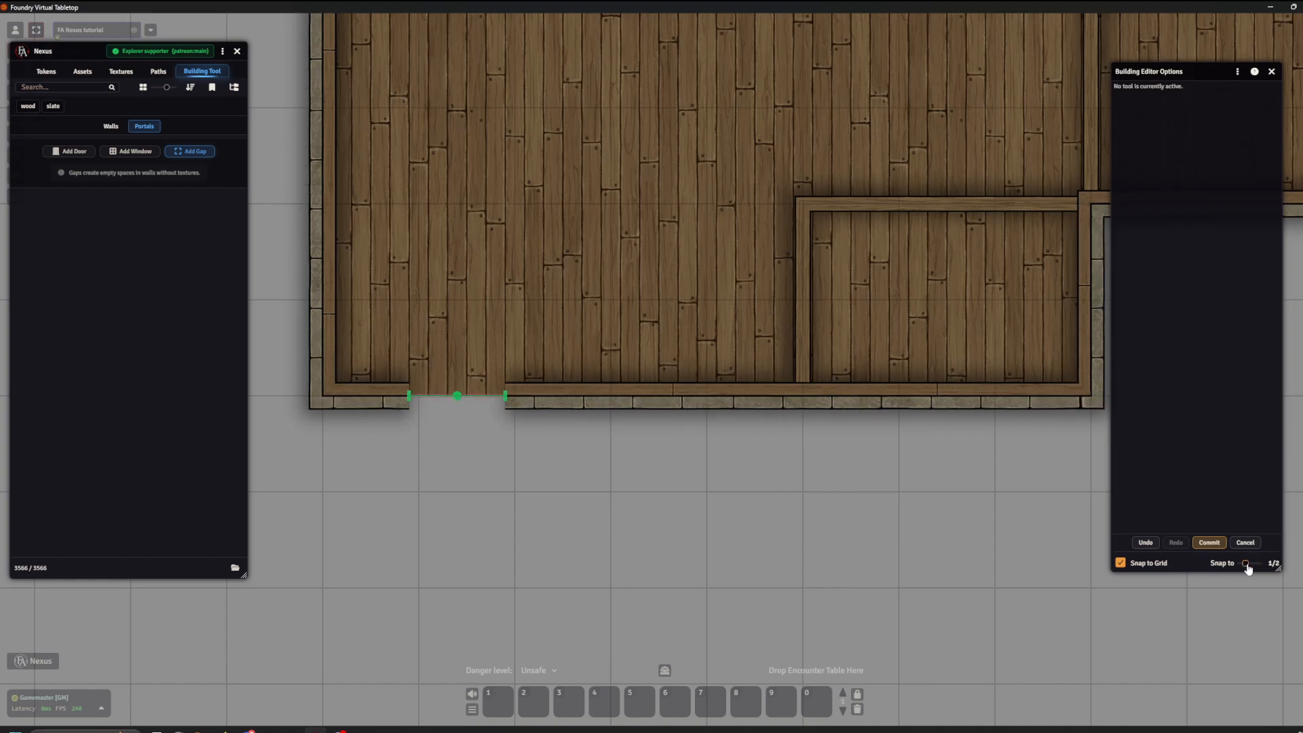
left_click_drag(455, 401, 480, 401)
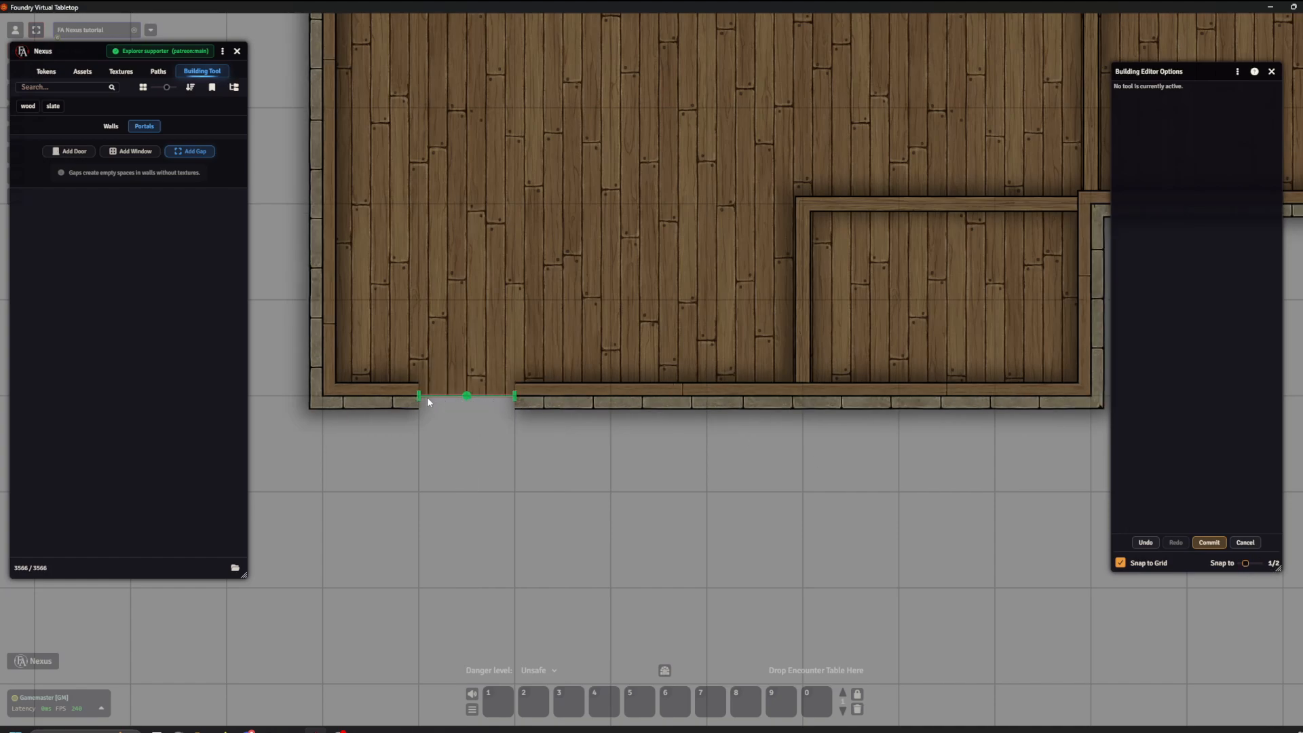
left_click_drag(468, 396, 512, 401)
Add two gaps to the left outer wall and select the building's gaps one after another
left_click_drag(508, 249, 529, 303)
left_click(348, 109)
left_click_drag(508, 197, 589, 255)
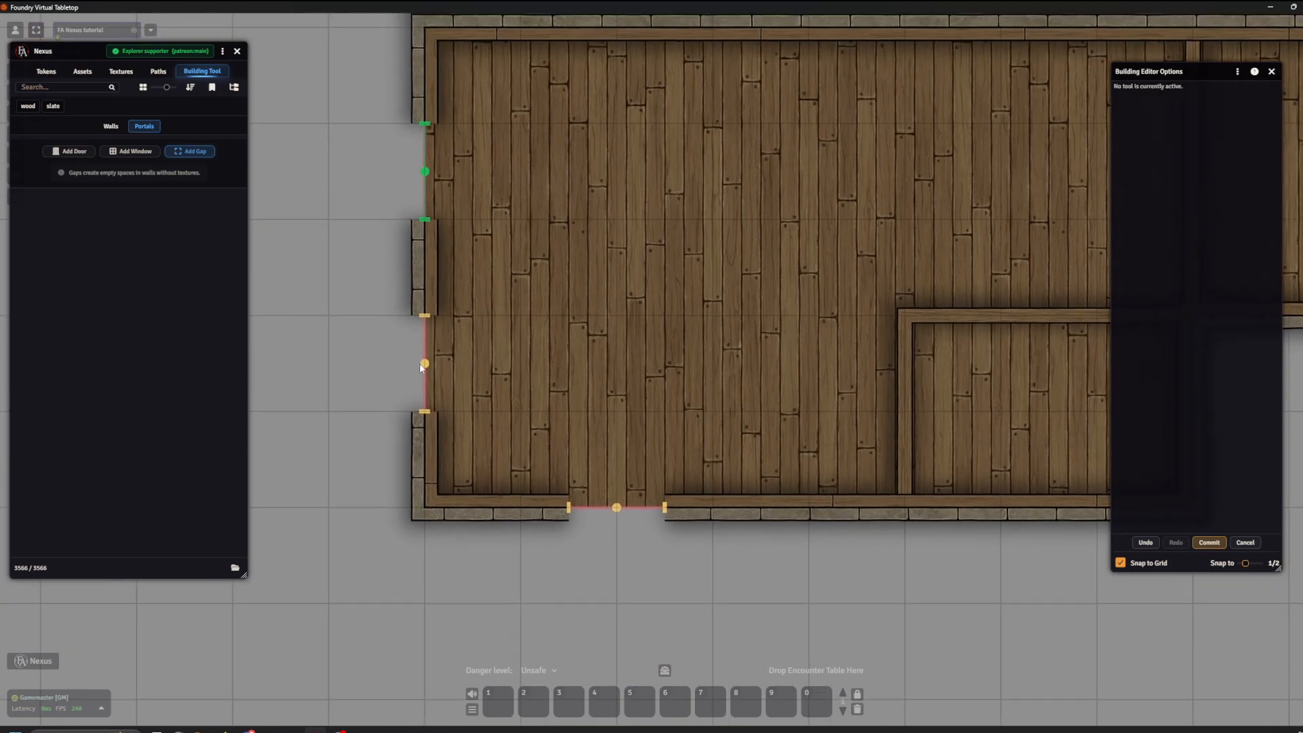
left_click(427, 365)
left_click(617, 508)
left_click(427, 365)
left_click(426, 173)
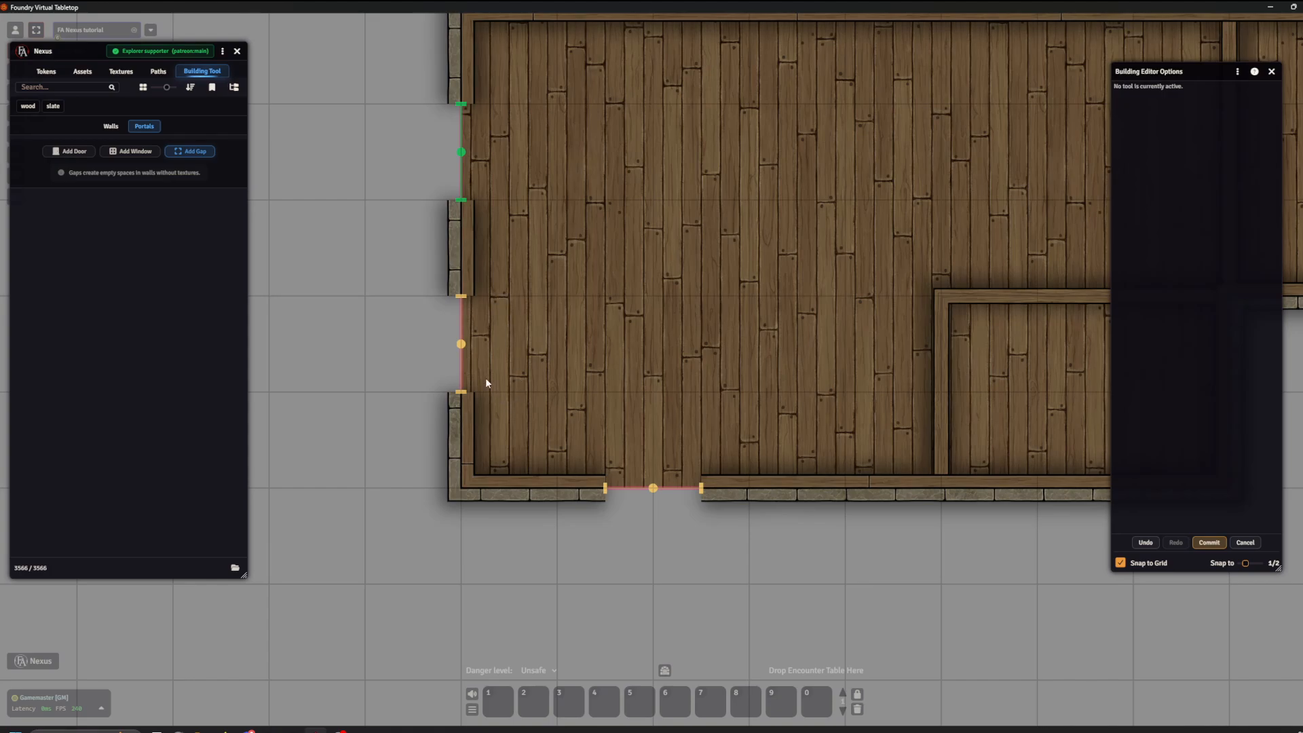
Delete both gaps from the left outer wall
left_click(462, 343)
key("Delete")
left_click(461, 152)
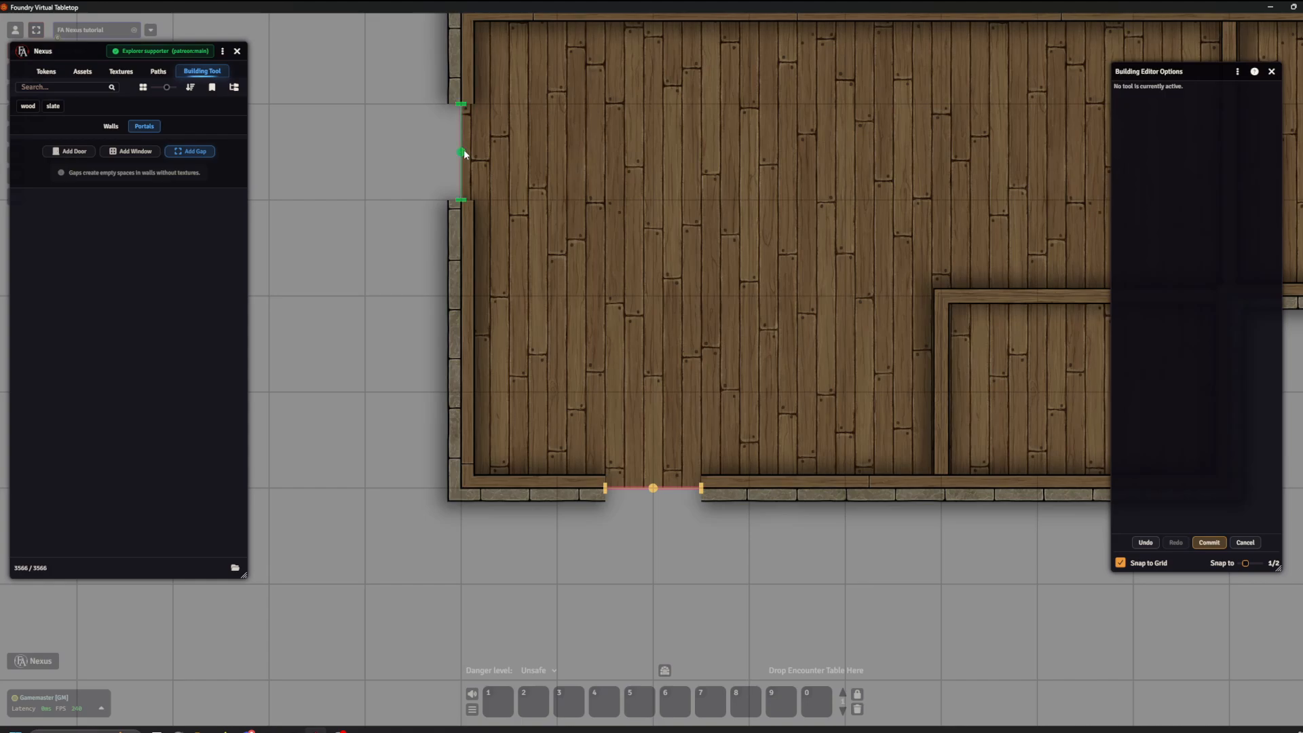
key("Delete")
Try resizing the lower-wall gap from its right end, turn off grid snapping, and delete the gap
left_click(646, 500)
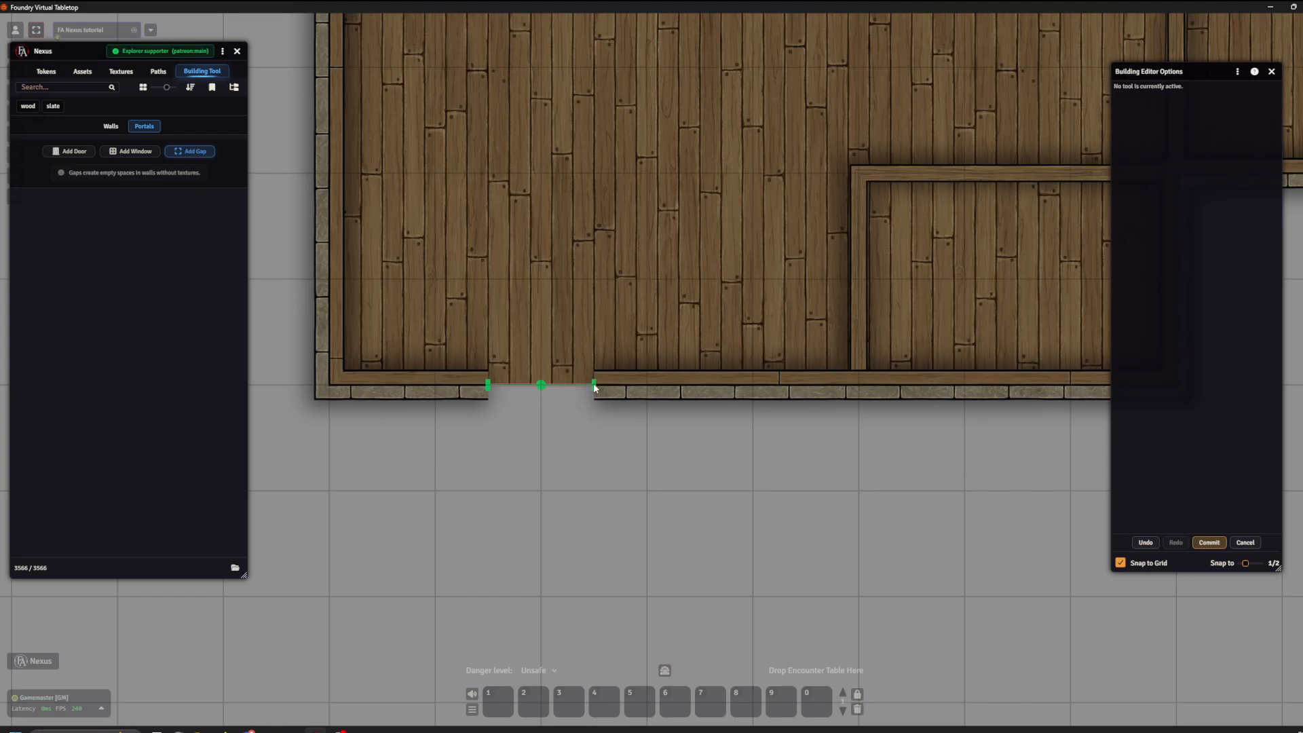
mouse_move(609, 389)
left_mouse_down()
mouse_move(795, 395)
mouse_move(532, 393)
mouse_move(617, 412)
mouse_move(558, 388)
mouse_move(749, 385)
mouse_move(544, 388)
mouse_move(701, 397)
mouse_move(561, 387)
mouse_move(612, 386)
left_mouse_up()
left_click(1120, 562)
key("Delete")
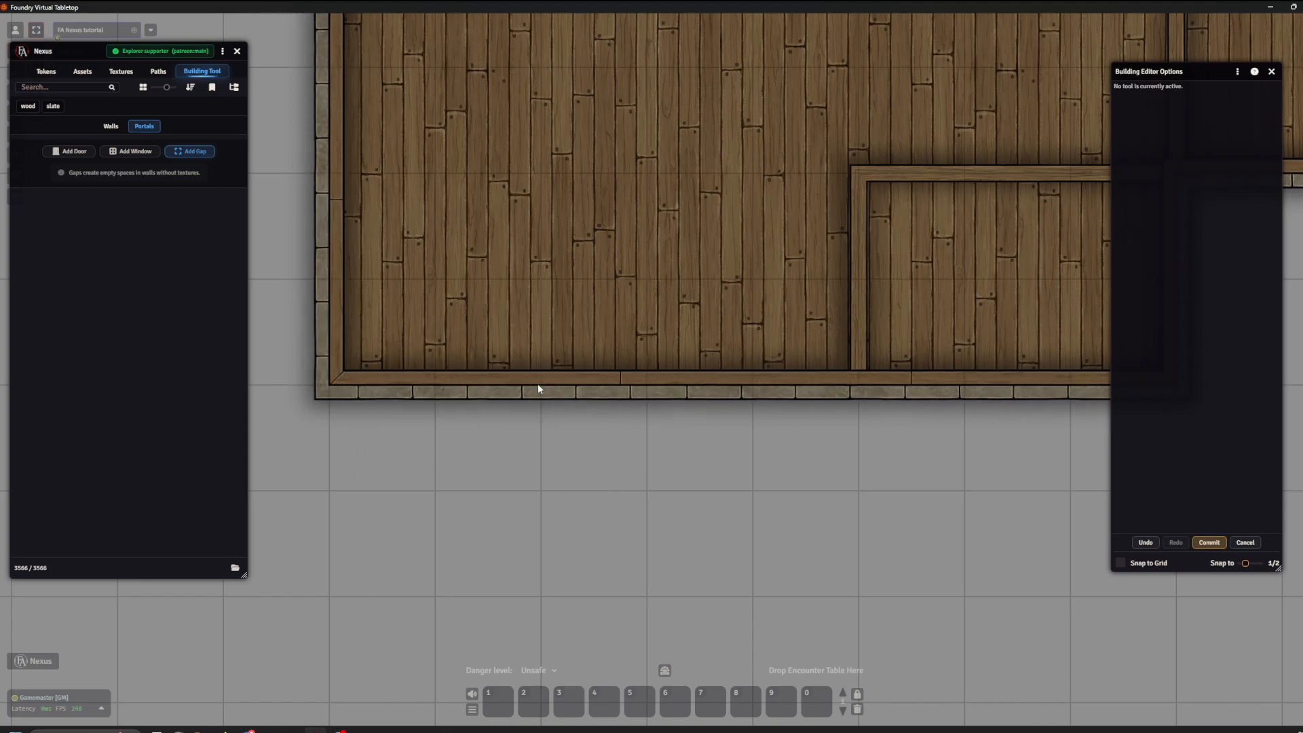
Choose the Door_Wood_Walnut_L_1x1 texture for new doors
left_click(70, 151)
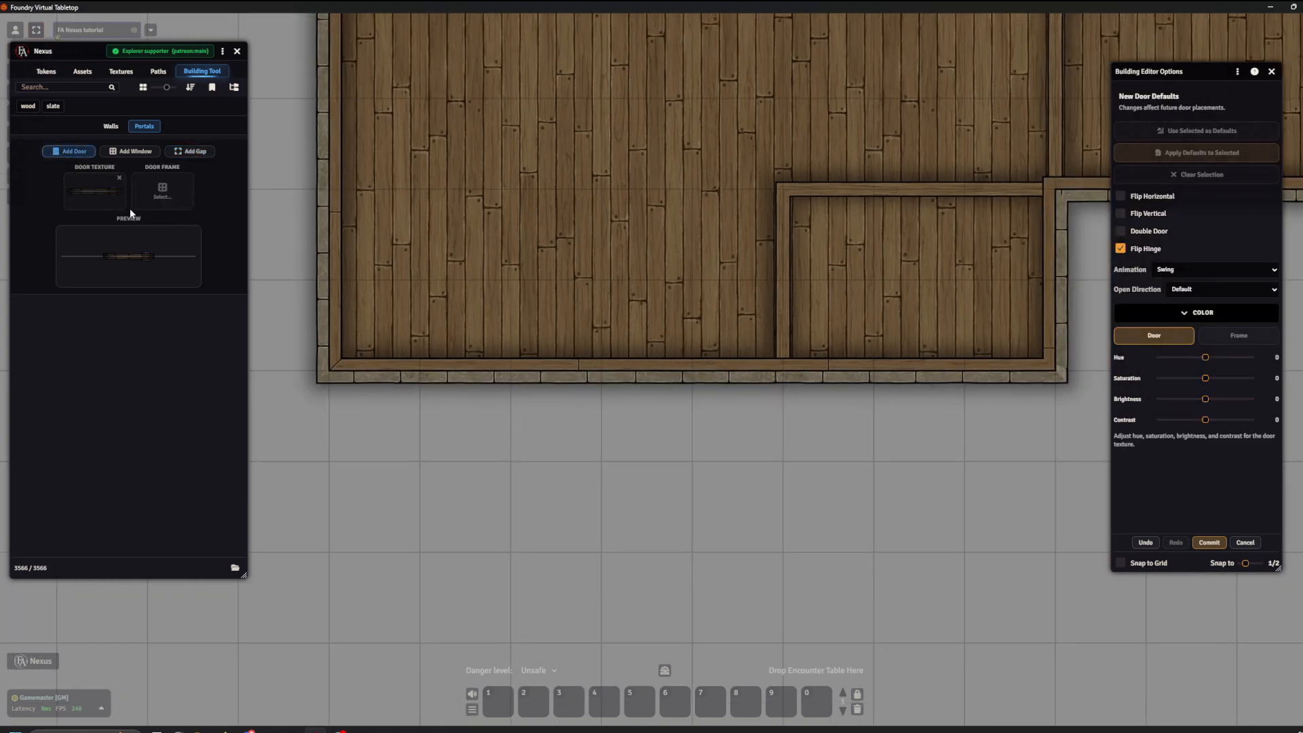
left_click(106, 192)
left_click_drag(827, 500, 967, 612)
left_click_drag(705, 240, 591, 203)
scroll(661, 387, "down", 5)
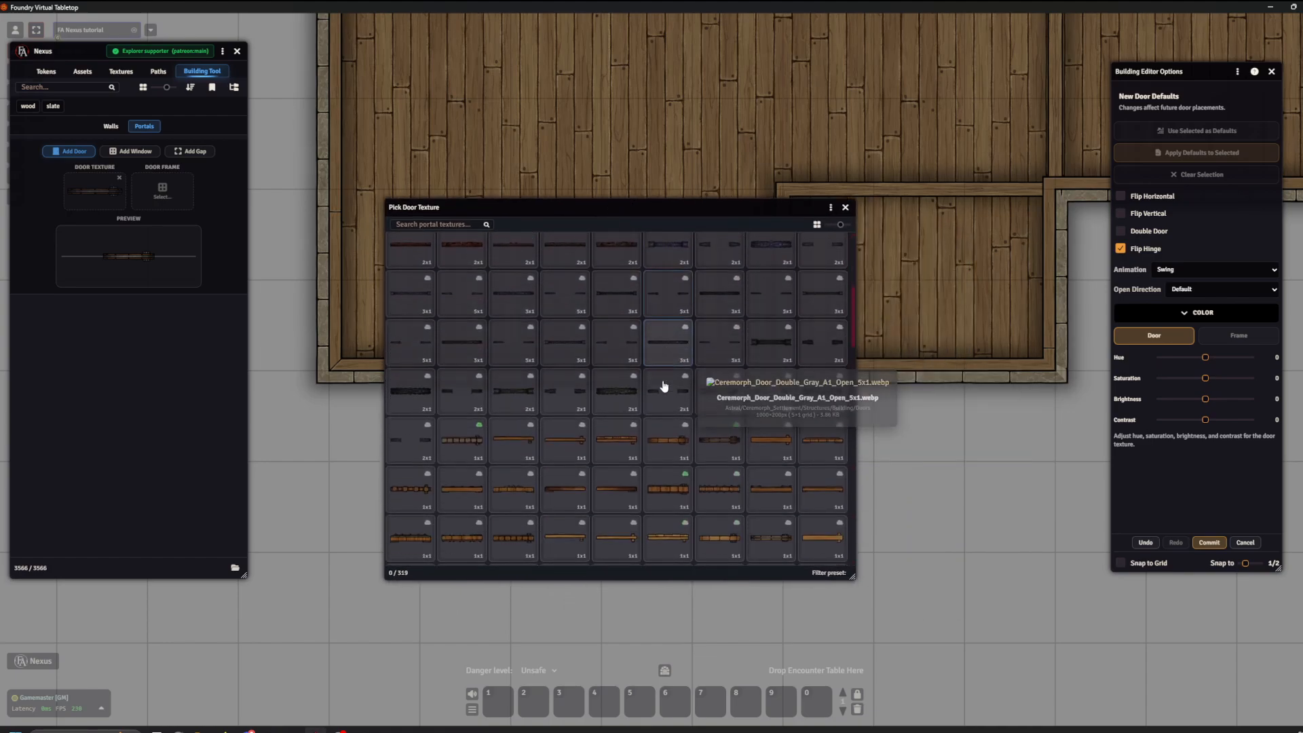
scroll(675, 355, "down", 3)
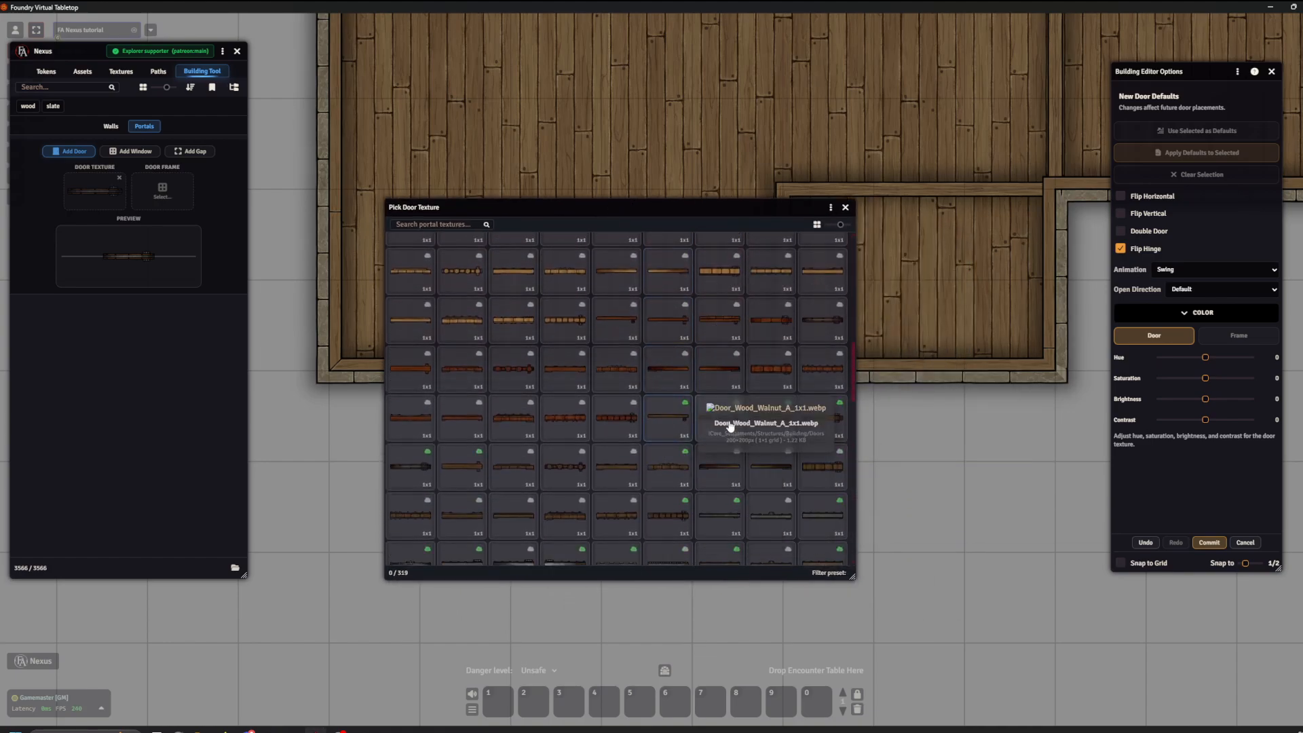
scroll(787, 428, "down", 1)
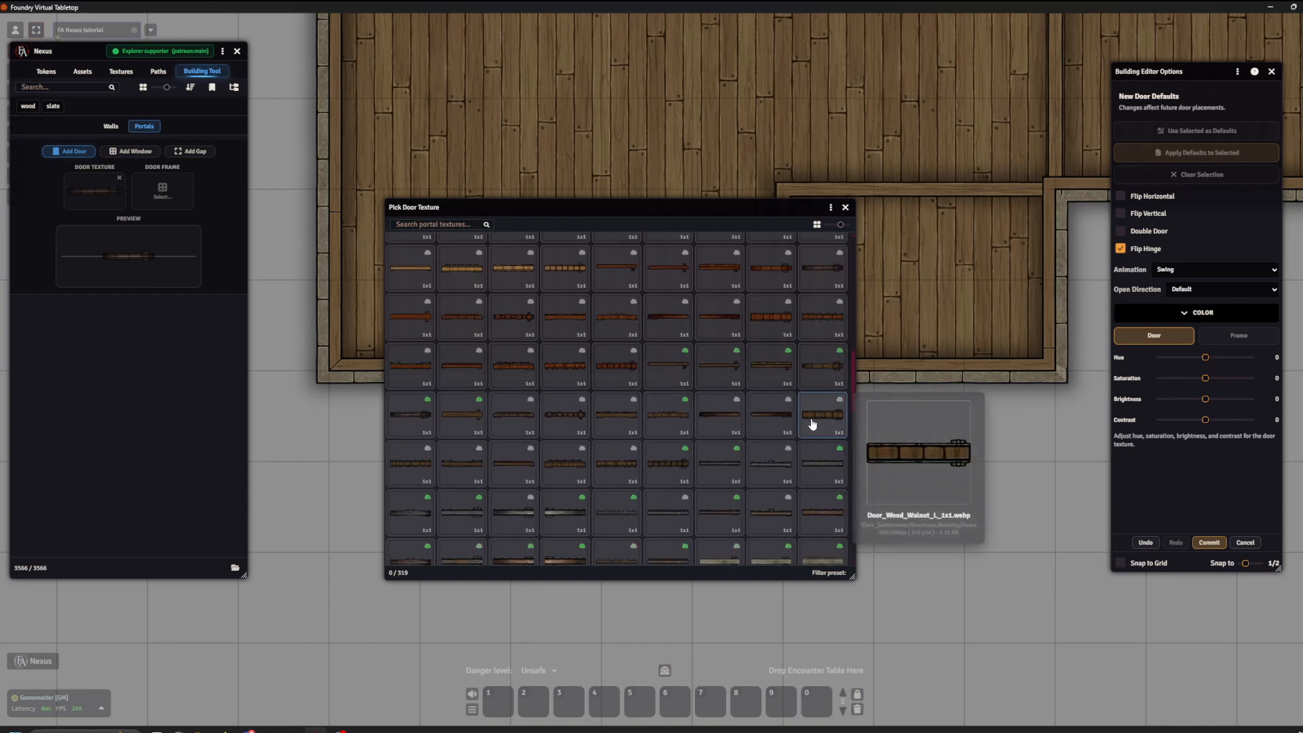
left_click(819, 415)
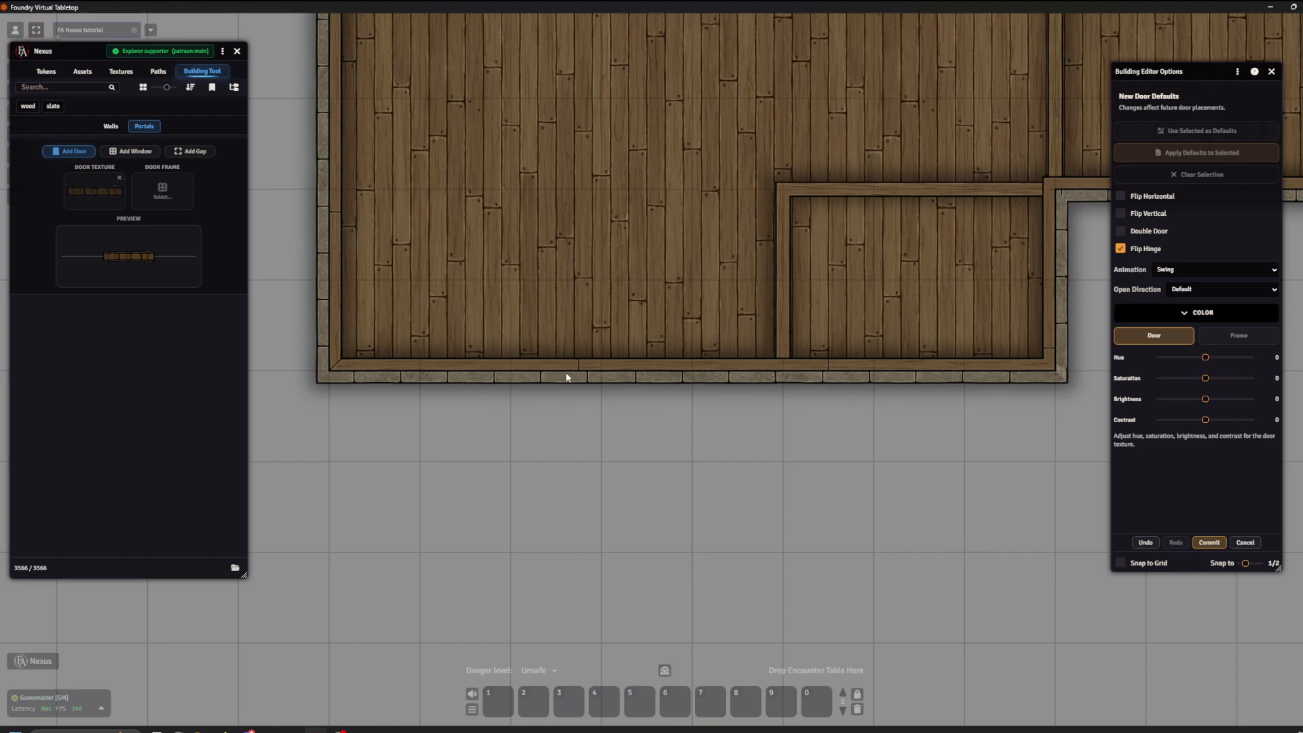
With grid snapping on, place a double door 2 squares wide in the lower outer wall, centred 3 squares from its left corner
left_click(1131, 567)
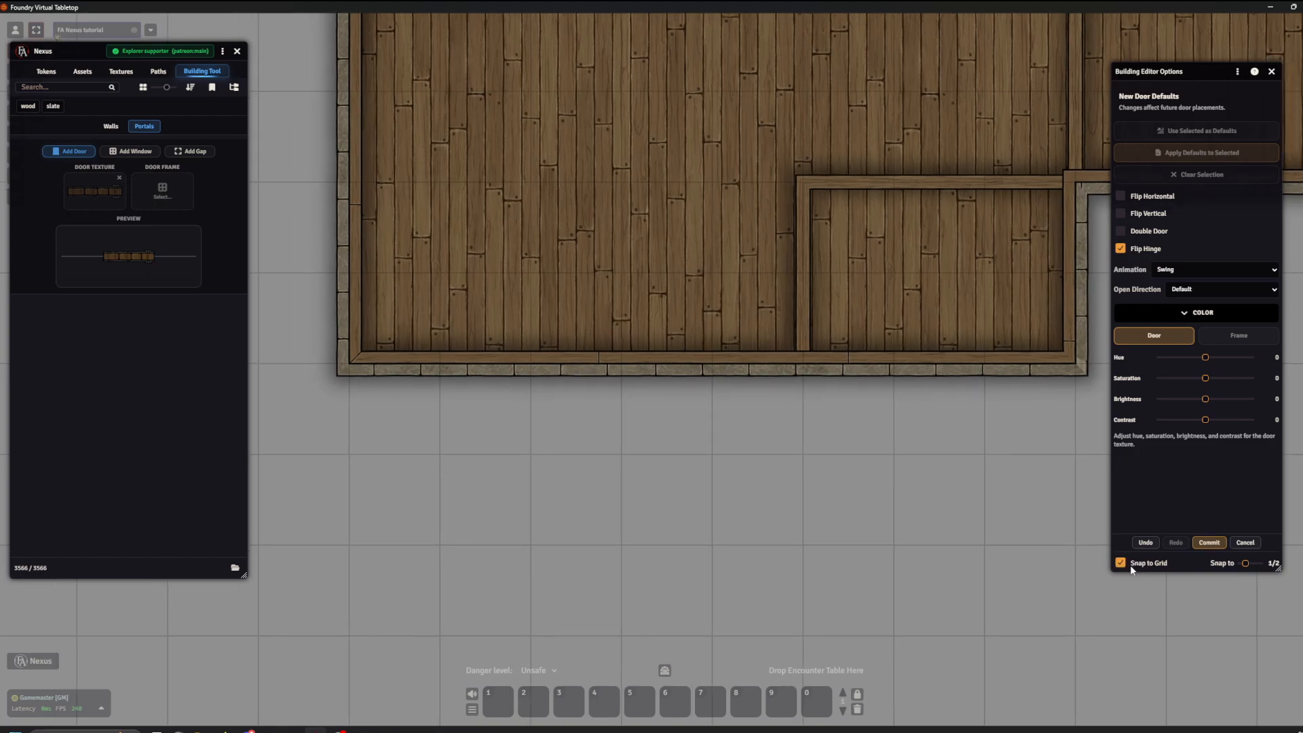
left_click(578, 367)
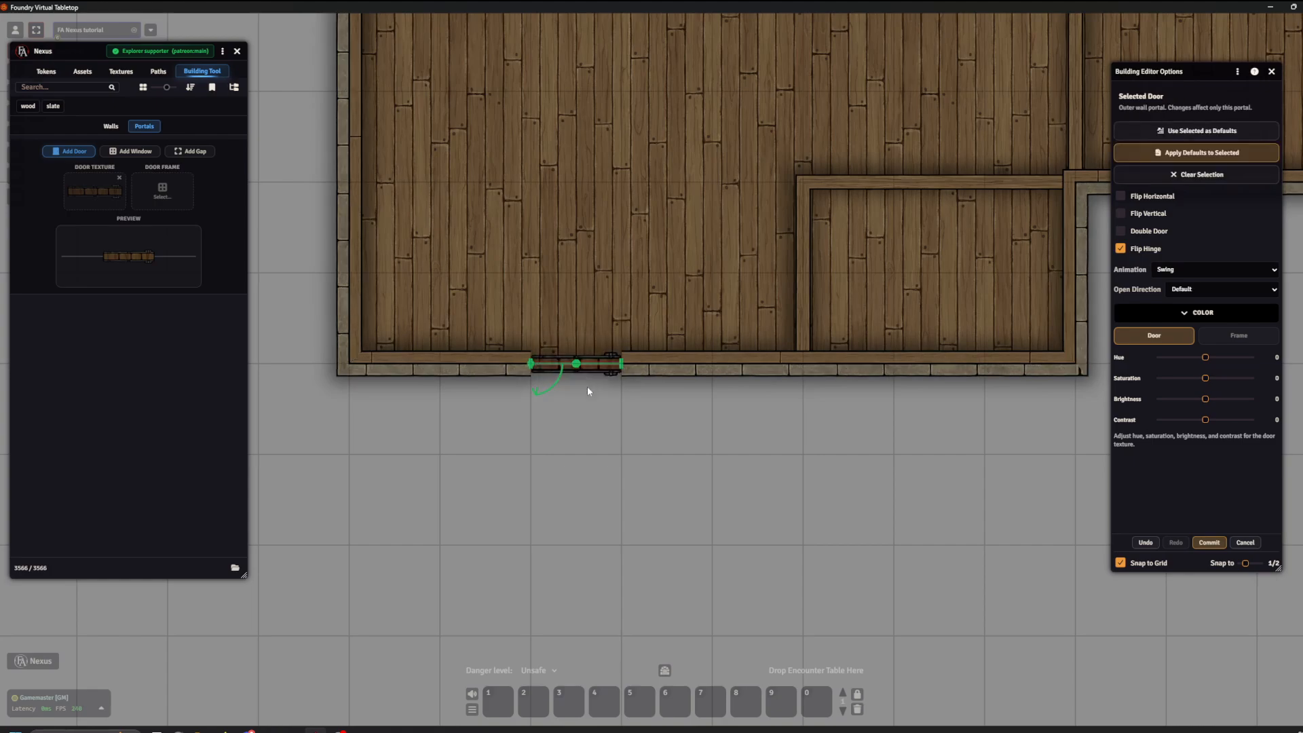
left_click(1121, 233)
scroll(650, 358, "up", 1)
left_click_drag(617, 363, 653, 367)
left_click_drag(567, 365, 616, 367)
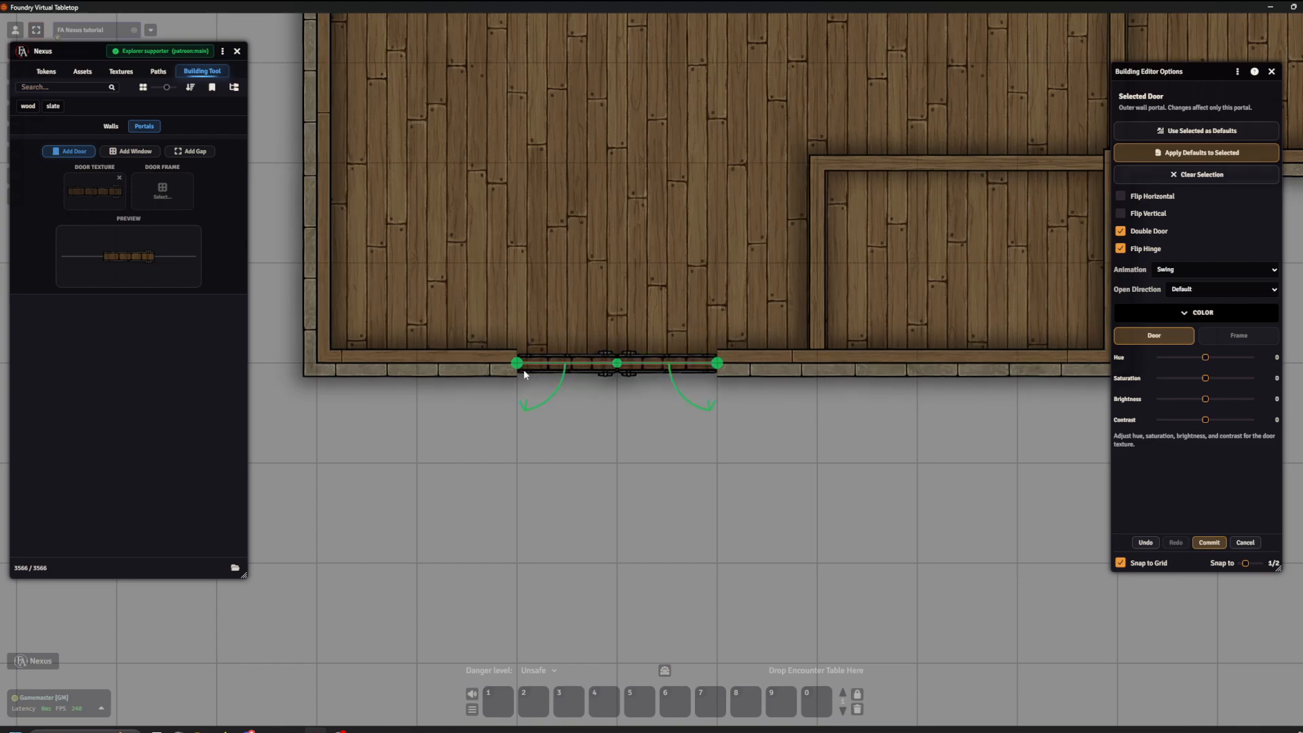
scroll(663, 371, "up", 1)
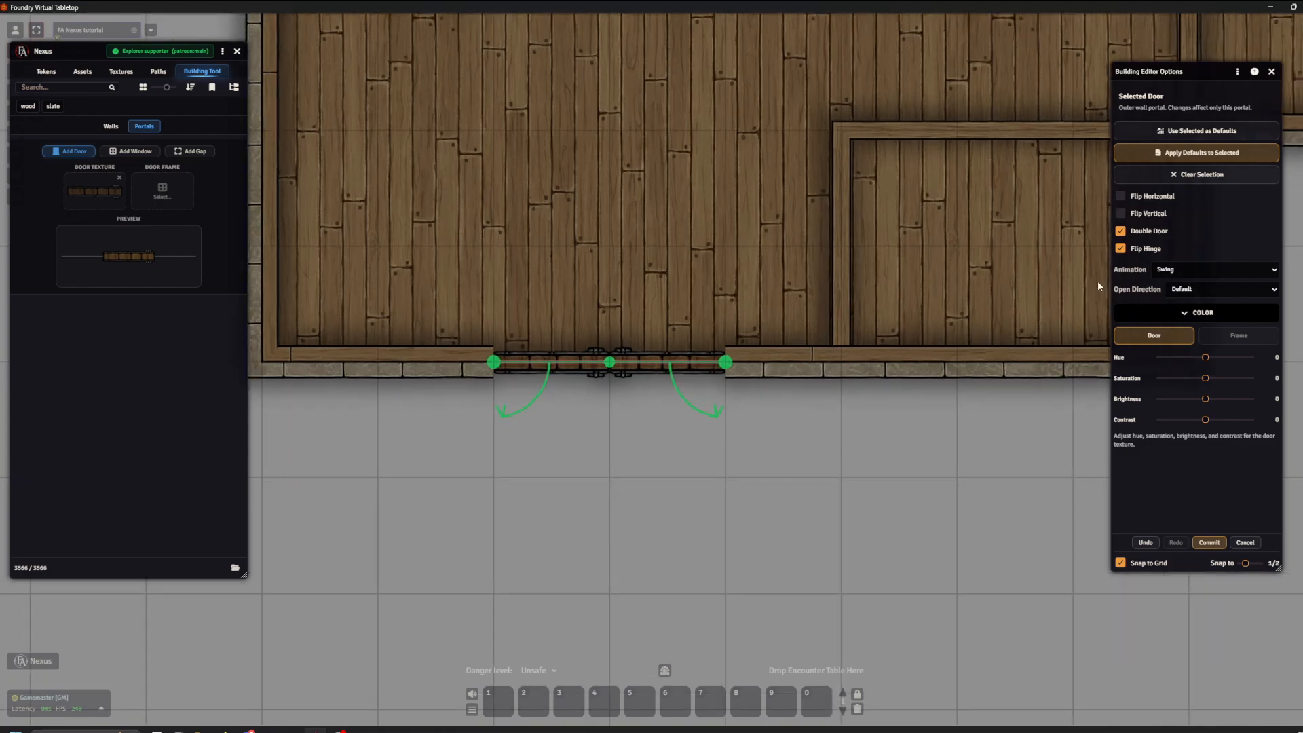
Turn off Flip Hinge for the lower-wall double door, with the Default open direction and Swing animation
left_click(1119, 250)
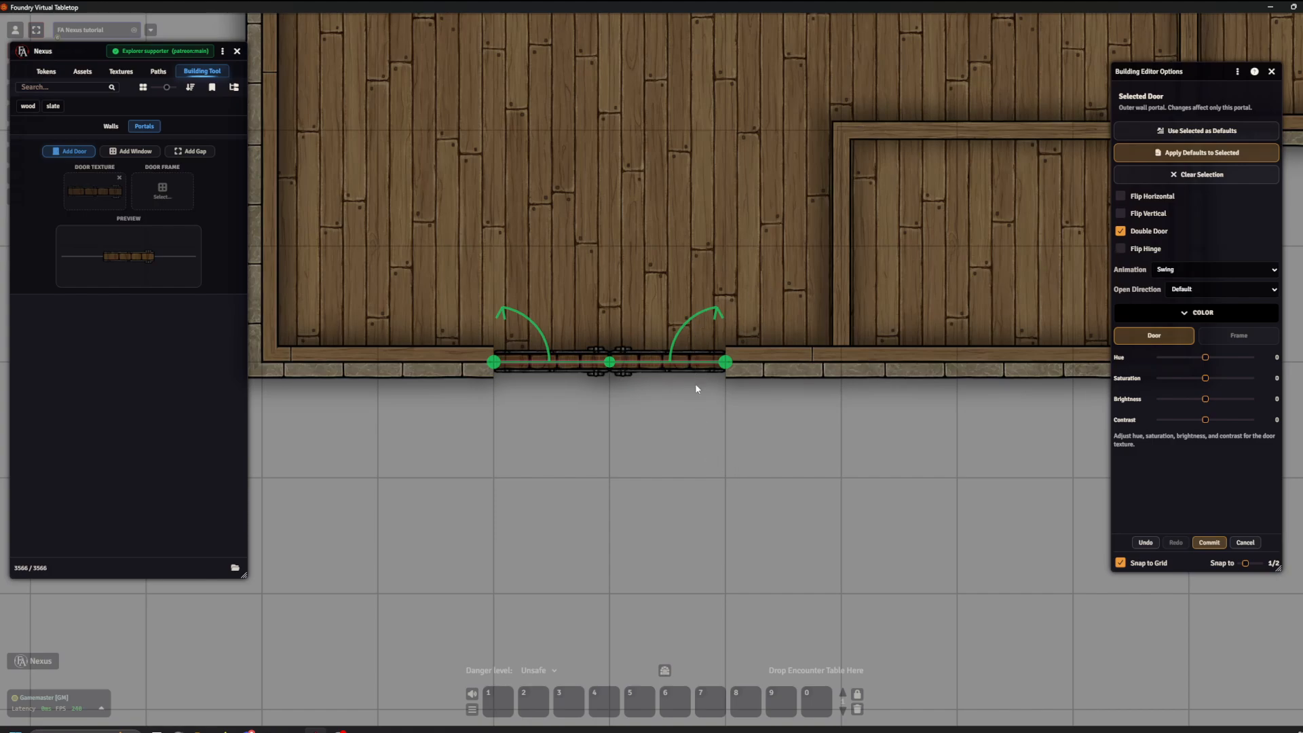
left_click(1181, 290)
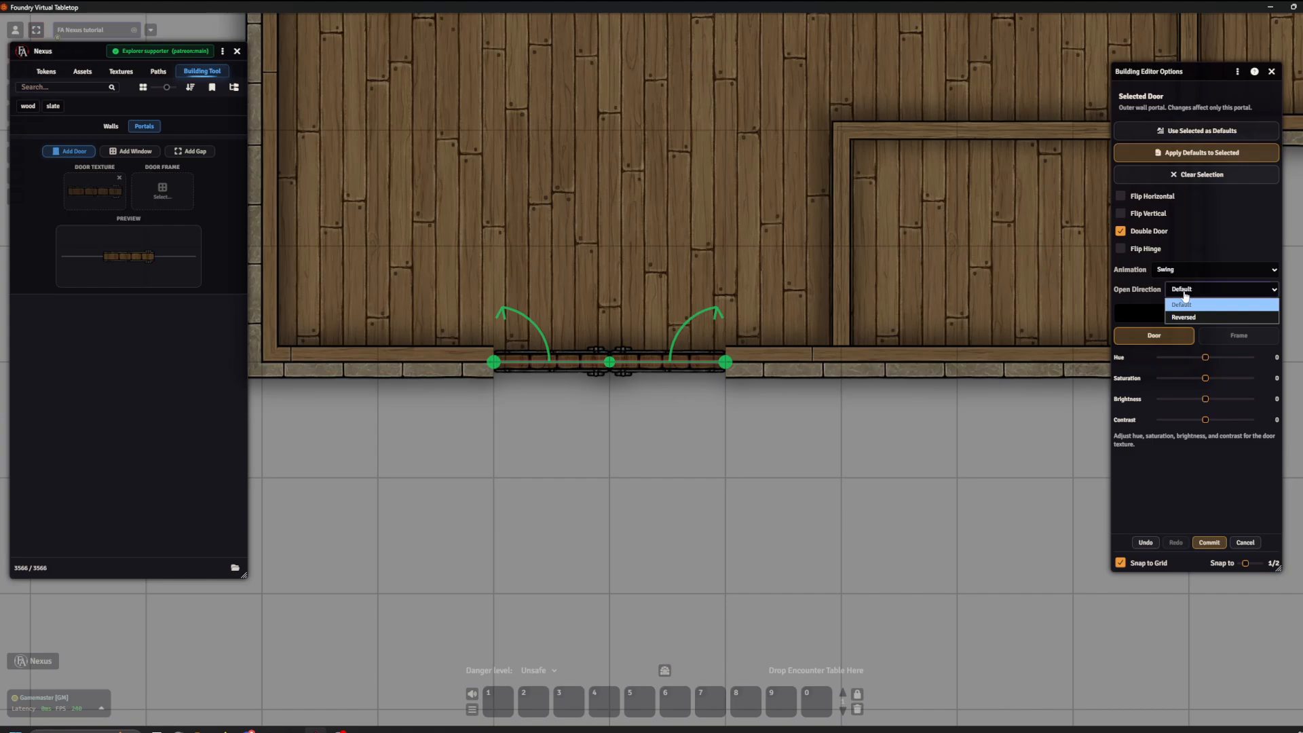
left_click(1186, 319)
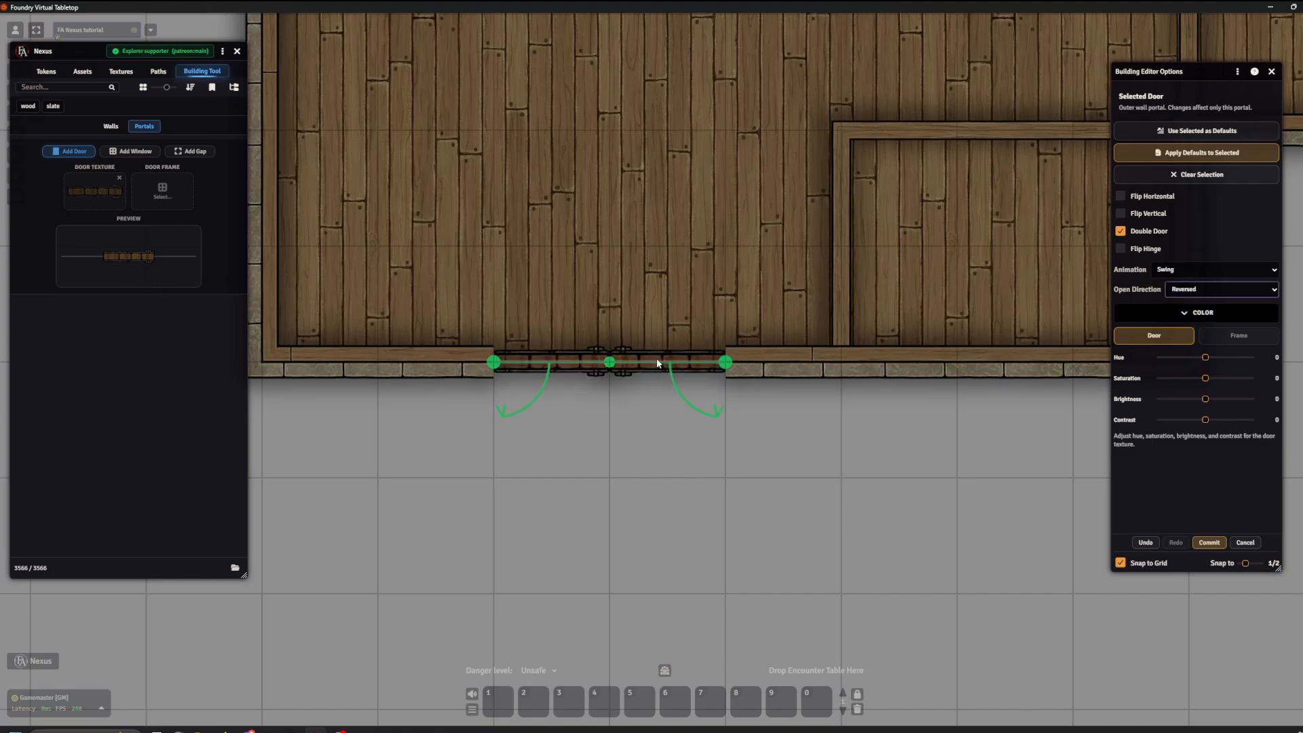
left_click(1191, 290)
left_click(1184, 305)
left_click(1167, 270)
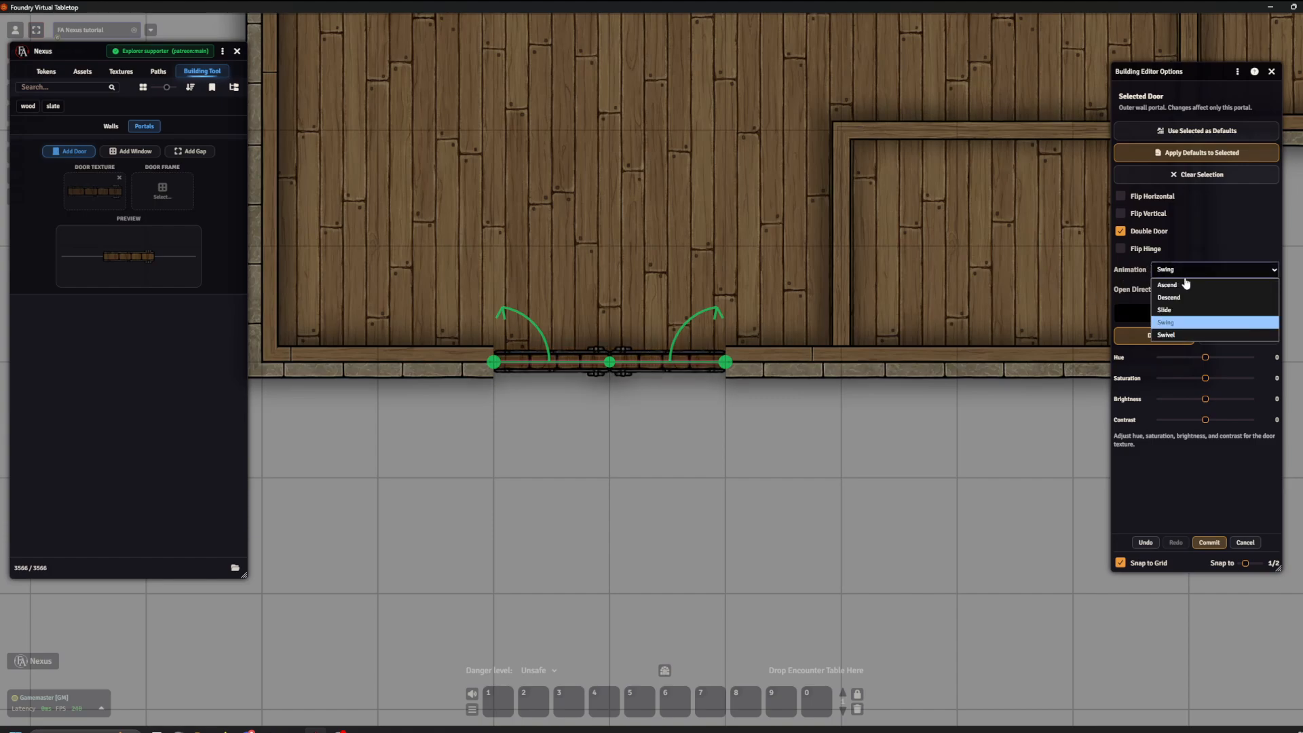
left_click(1180, 324)
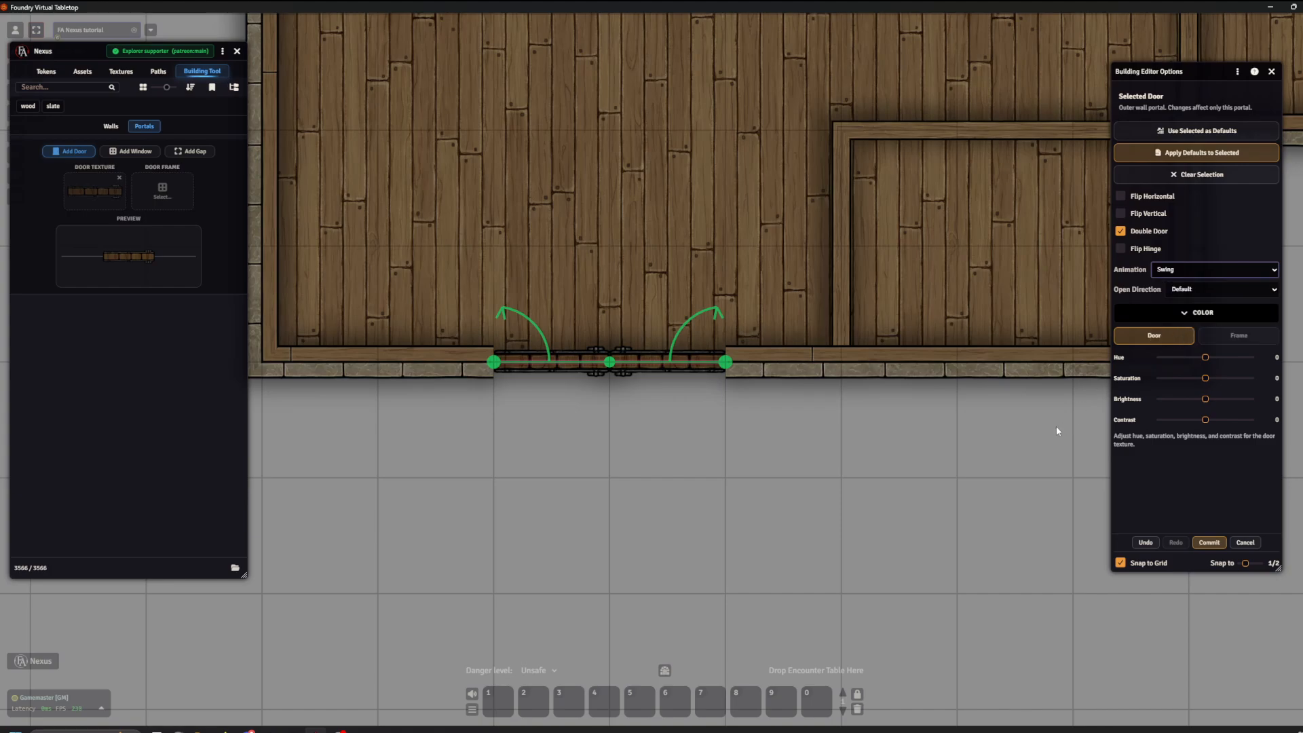
Try a square wooden pillar texture as the frame of the double door
left_click_drag(817, 282, 839, 296)
scroll(629, 410, "down", 1)
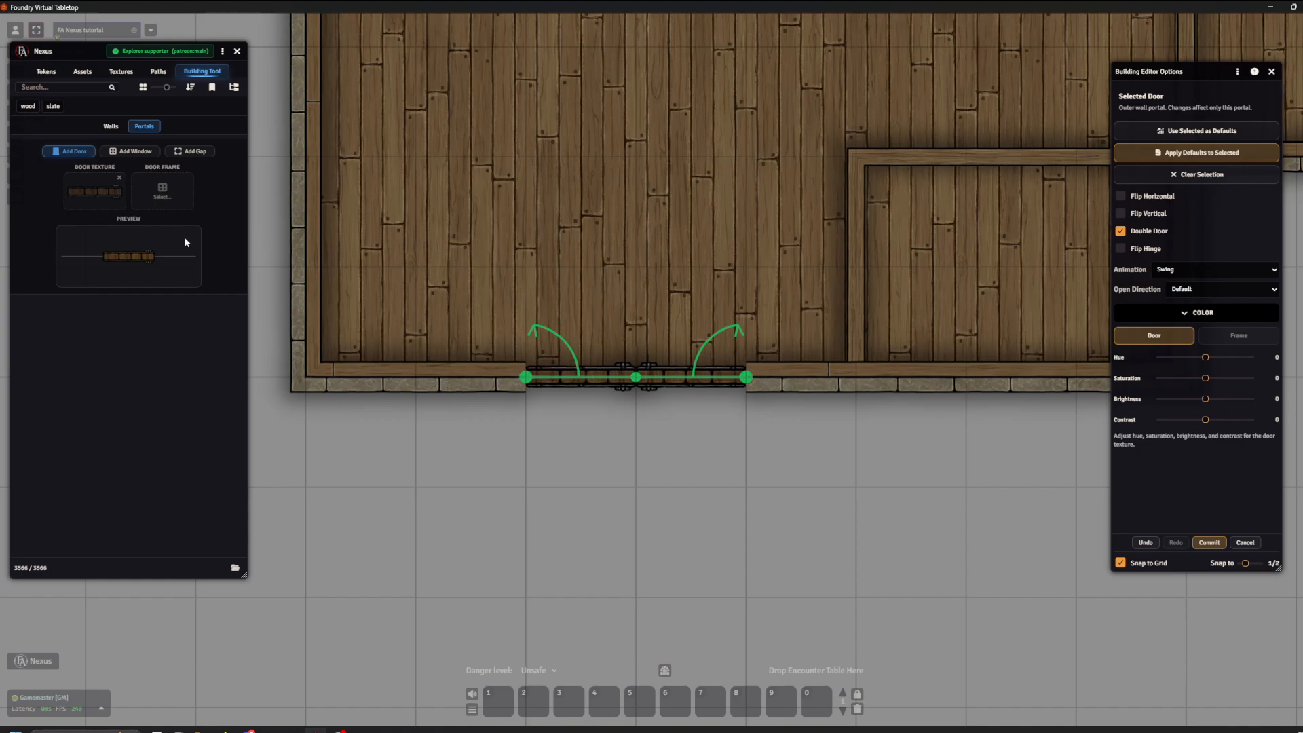
left_click(165, 196)
left_click_drag(625, 247, 309, 251)
left_click_drag(567, 245, 666, 209)
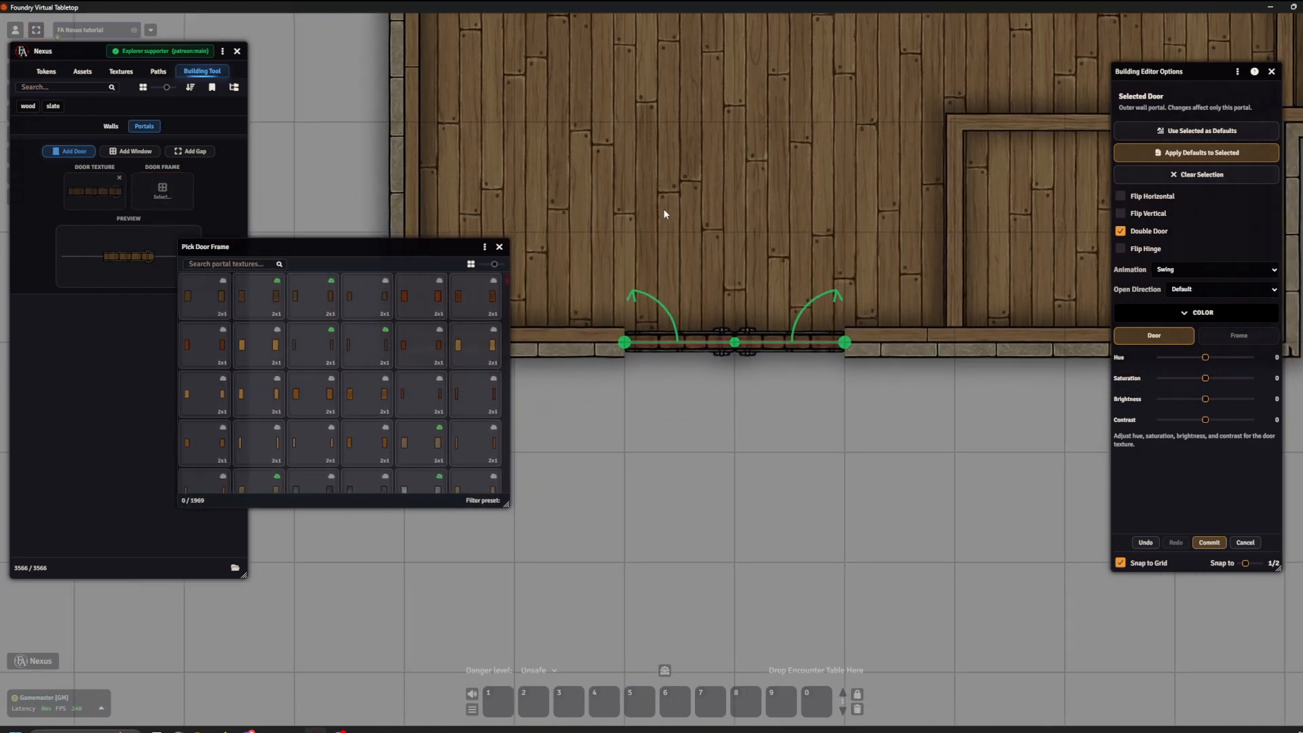
scroll(387, 424, "down", 3)
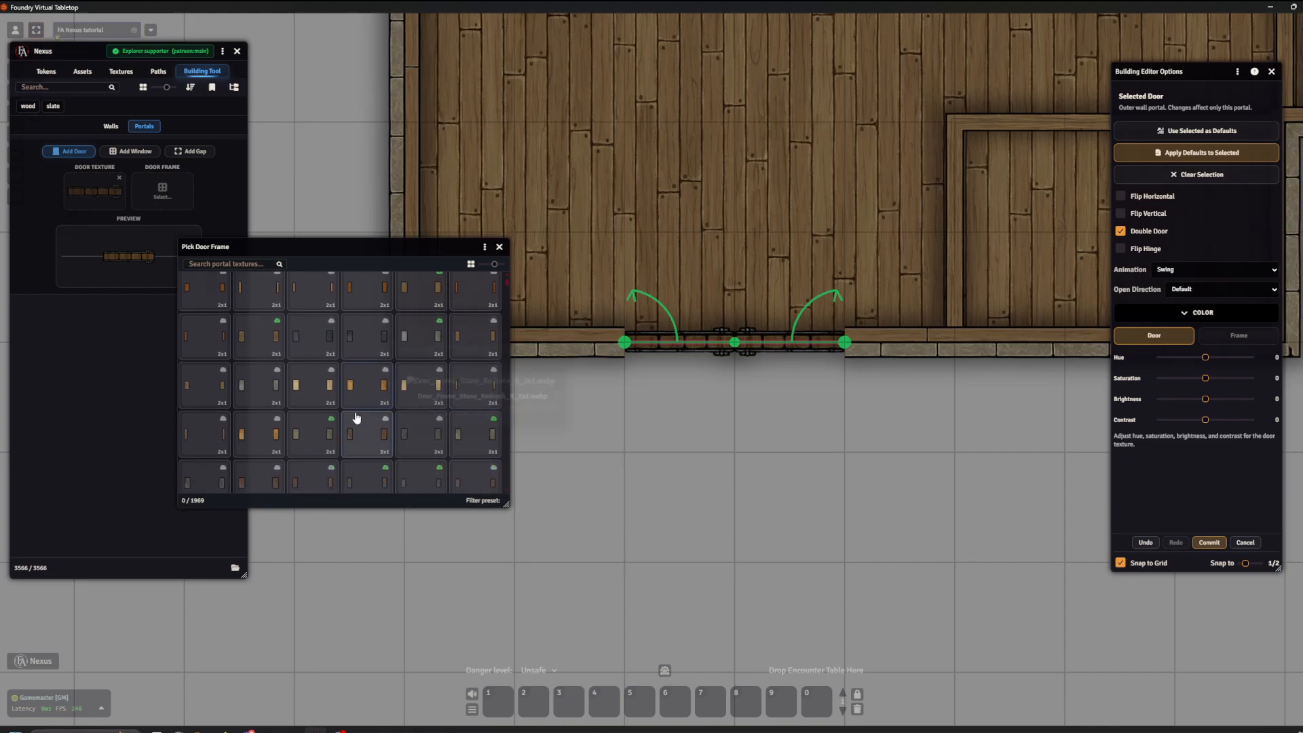
scroll(305, 421, "down", 5)
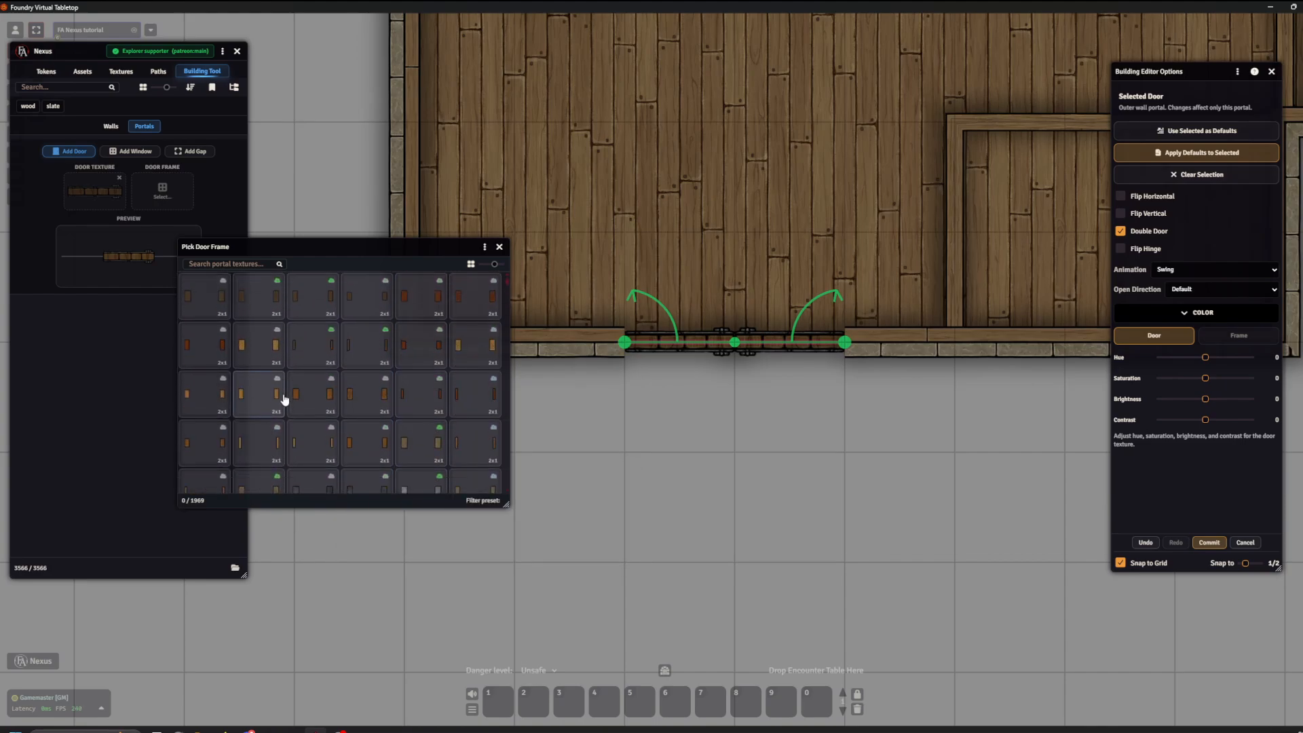
scroll(394, 345, "down", 3)
scroll(394, 344, "down", 5)
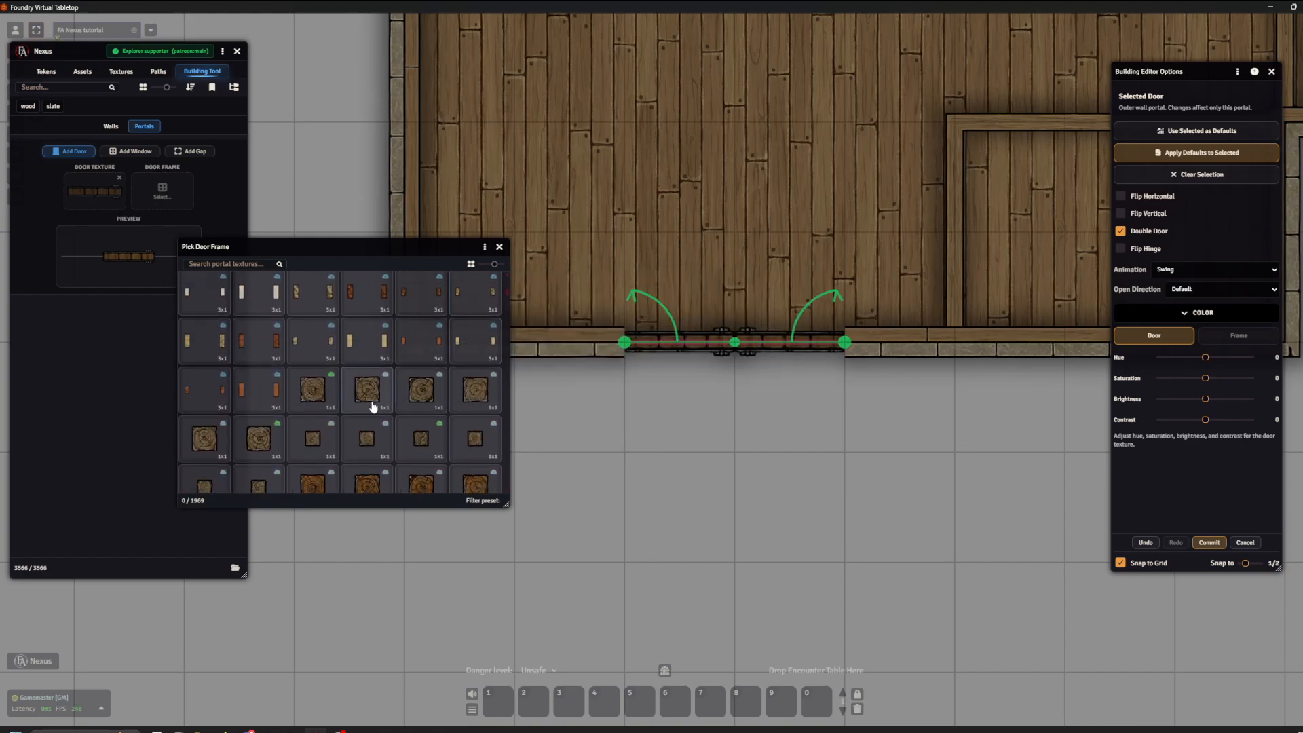
left_click(383, 406)
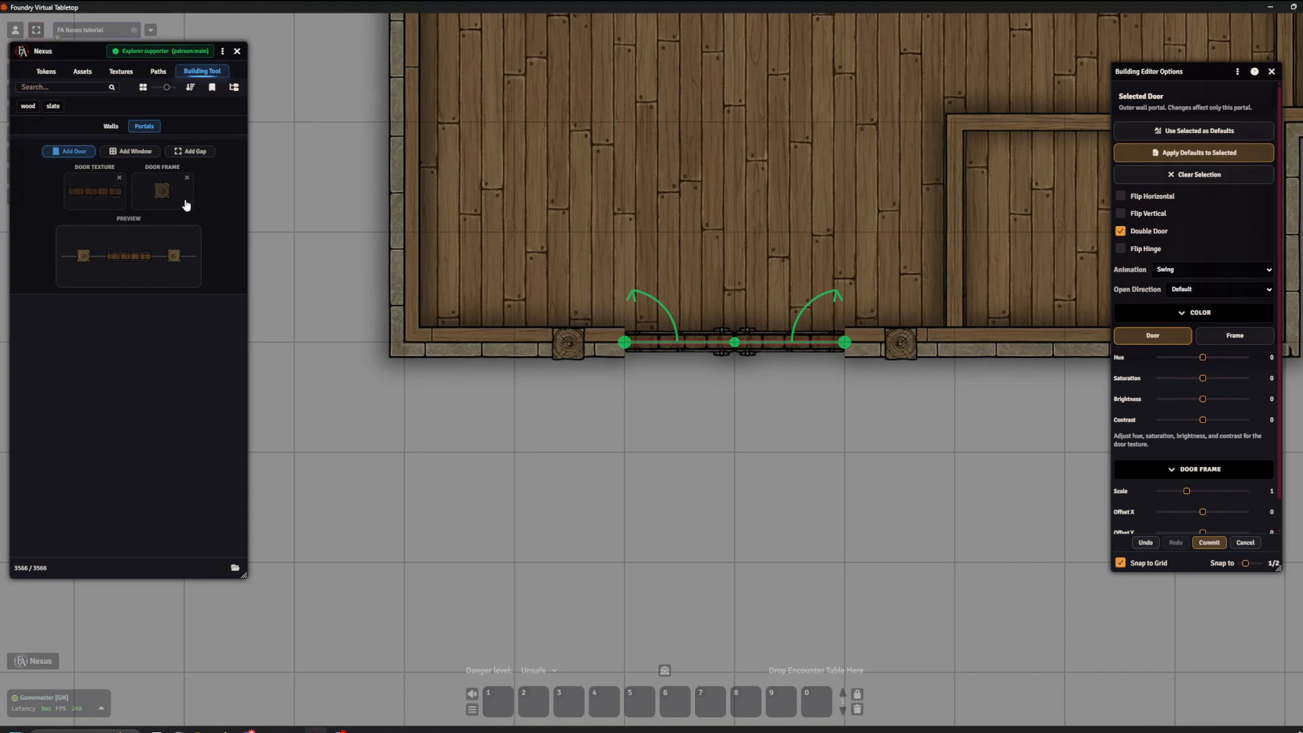
Replace the door frame with Shack_Pillar_Wood_Ashen_A1_1x1 and set the frame scale to 1.07
left_click(187, 178)
left_click(162, 190)
scroll(596, 457, "down", 10)
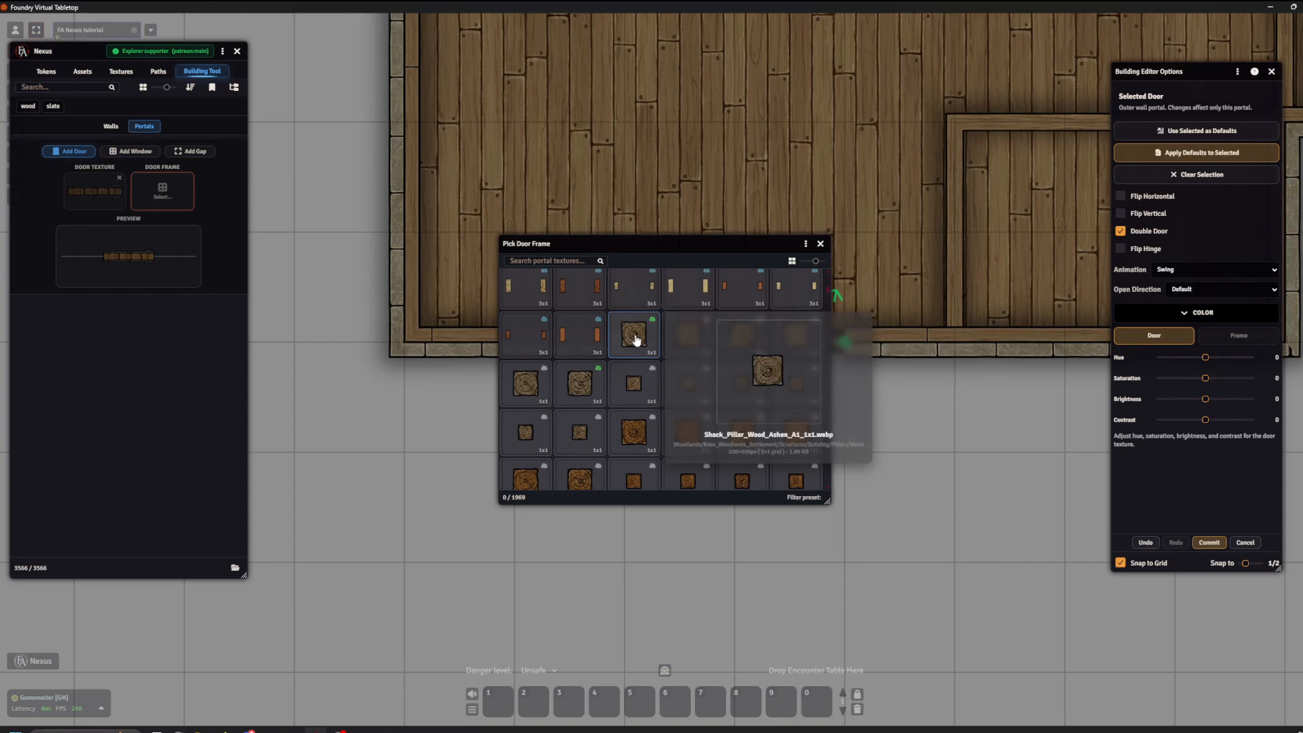
left_click(634, 335)
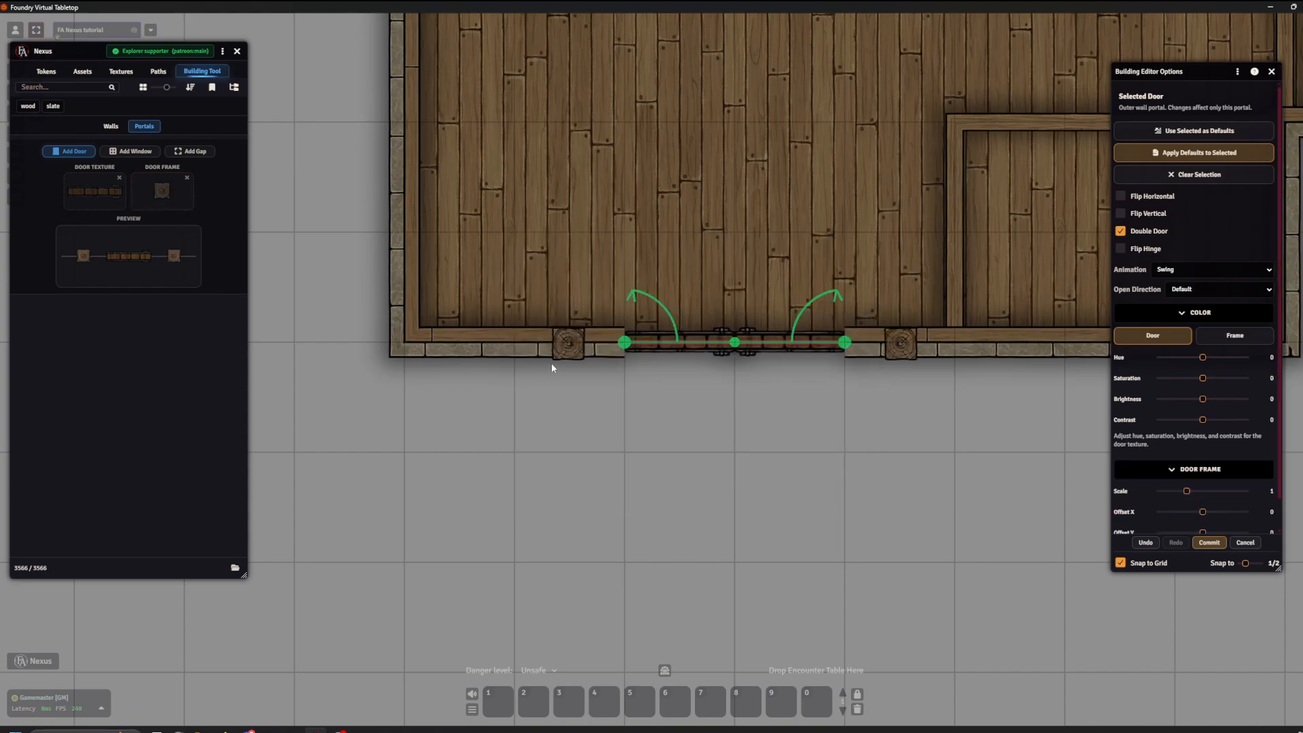
scroll(1146, 433, "down", 1)
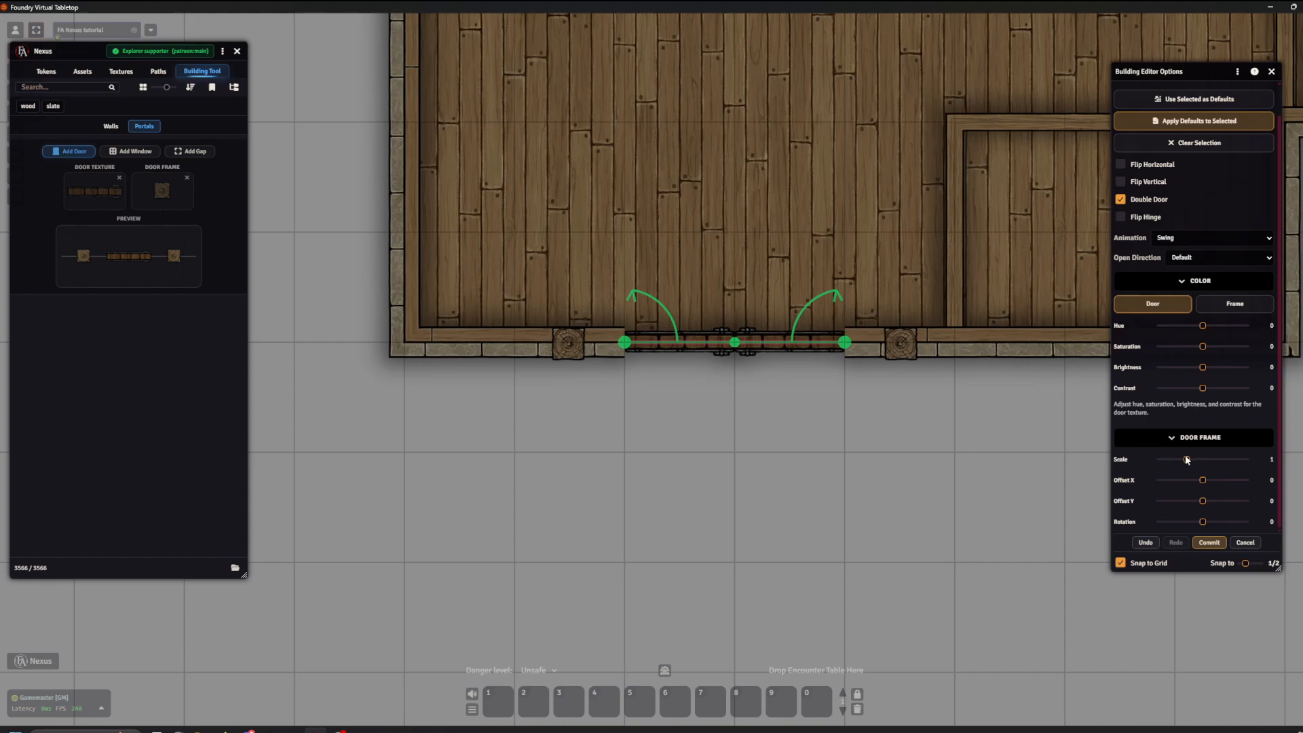
left_click_drag(1188, 464, 1189, 464)
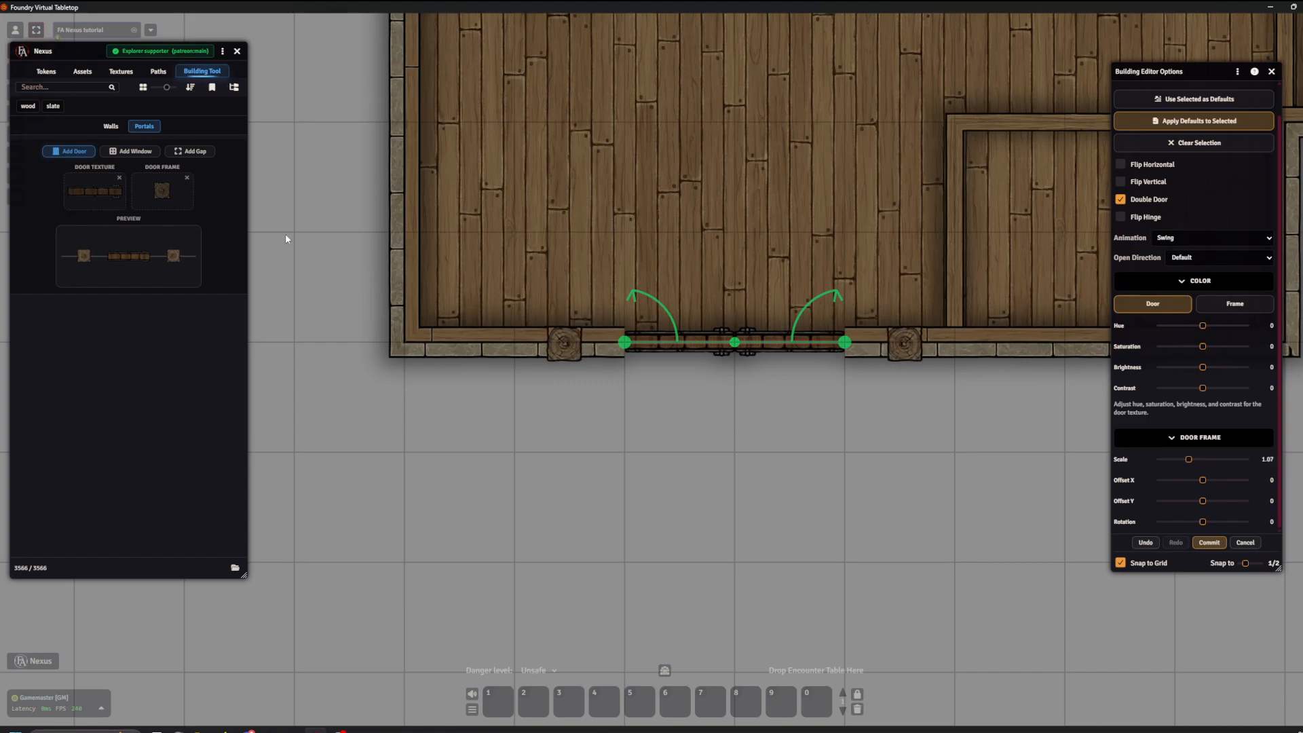
Remove the pillar frame from the double door and use Door_Frame_Wood_Ashen_E_2x1 as its door frame
left_click(187, 178)
left_click(162, 191)
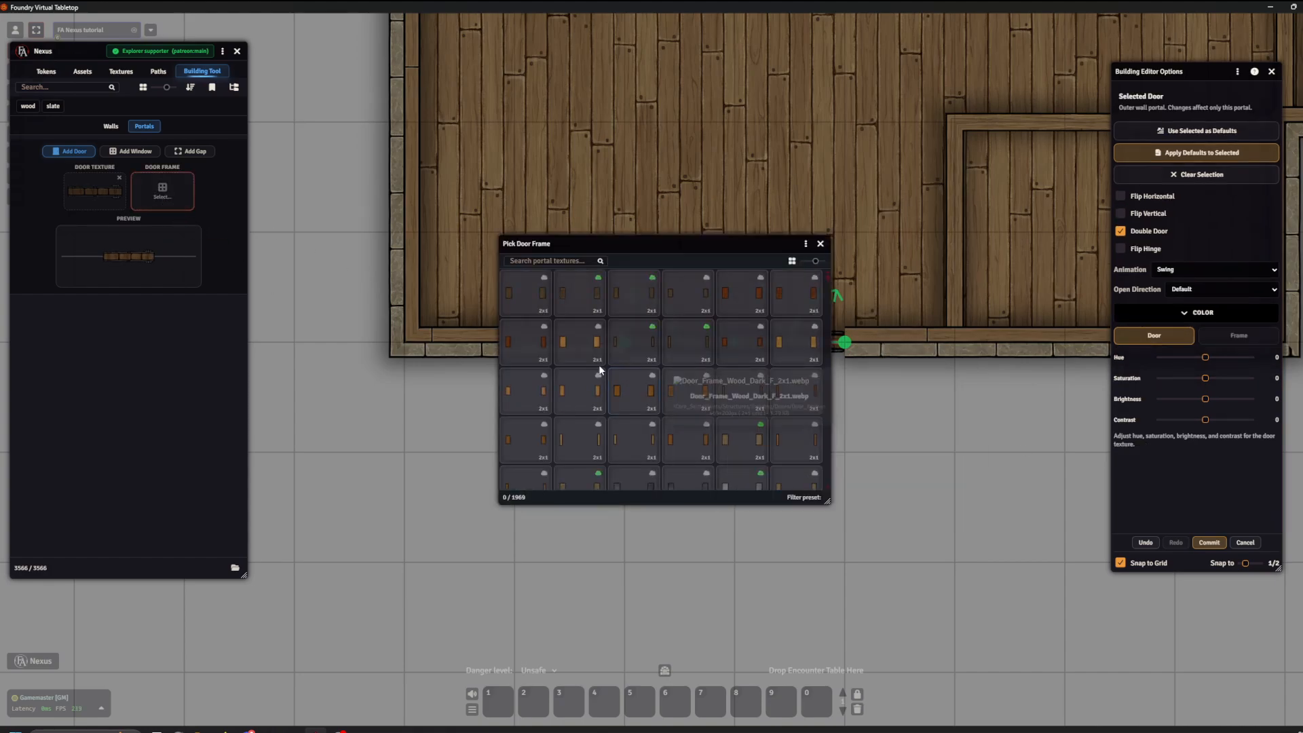
scroll(537, 313, "down", 2)
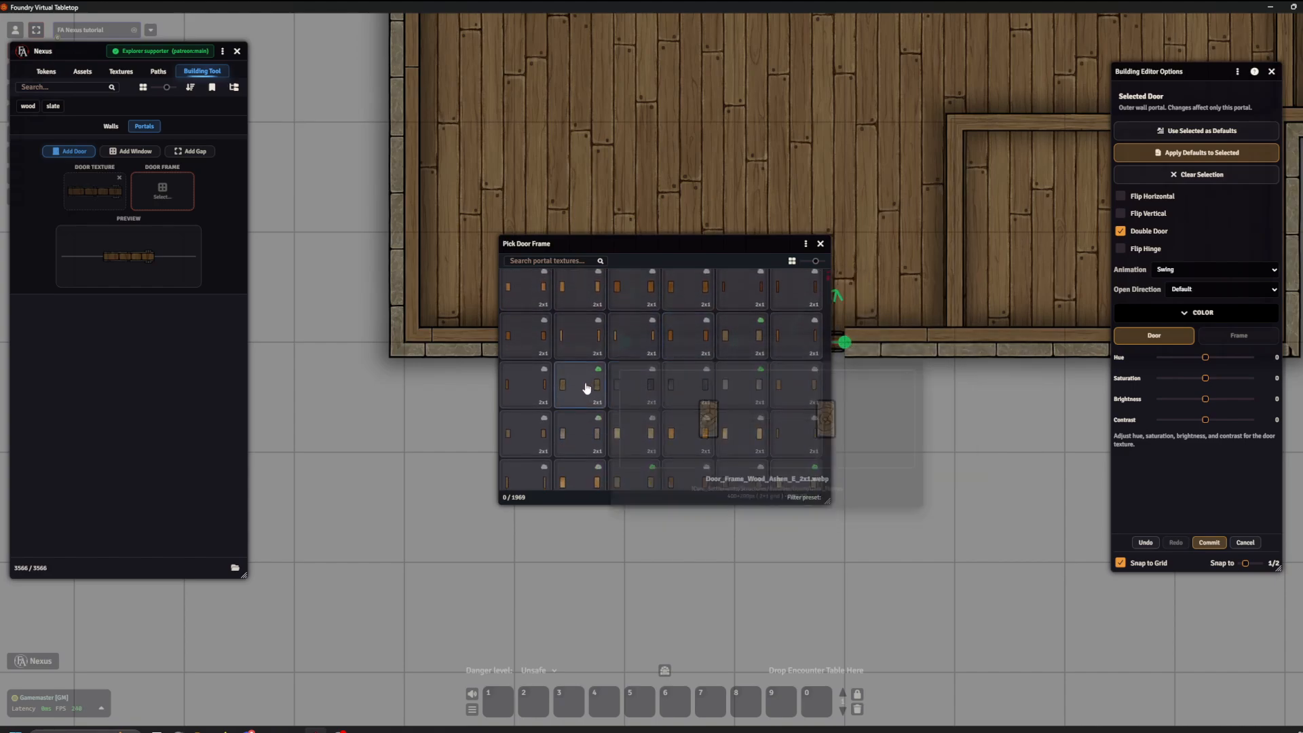
left_click(583, 387)
scroll(896, 326, "up", 1)
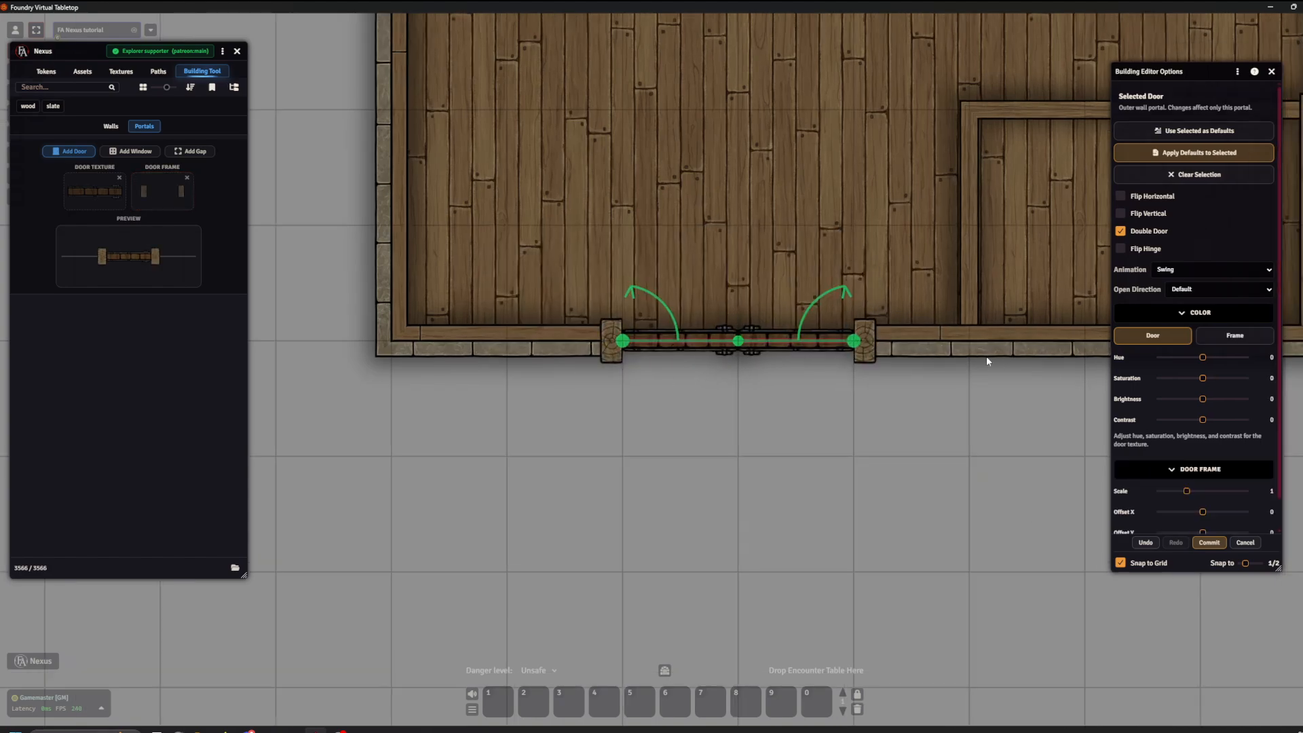
Set the double door's frame scale to 0.75 and its Offset X to 0.06
scroll(1170, 469, "down", 1)
left_click_drag(1186, 458, 1205, 485)
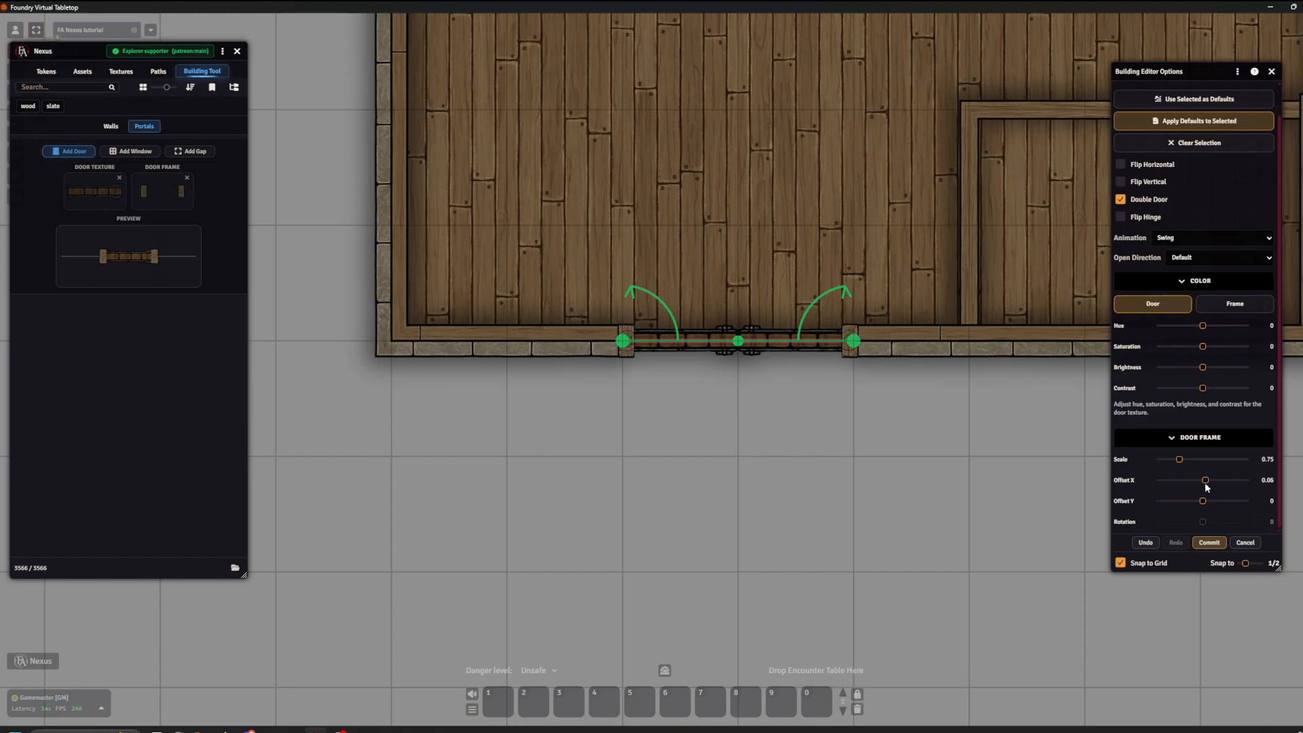
left_click_drag(1180, 459, 1181, 462)
scroll(654, 378, "up", 3)
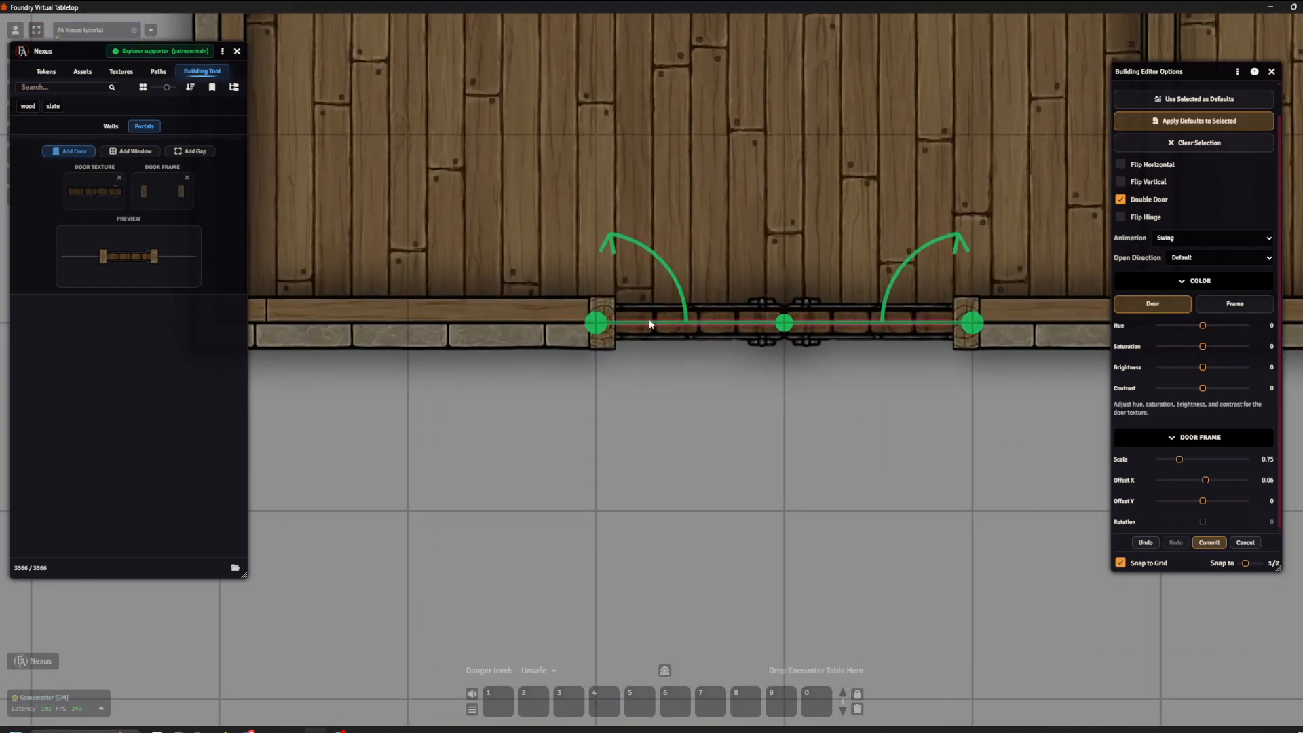
Try a thin single-door texture on the lower-wall door, and undo the texture change
scroll(746, 391, "down", 10)
left_click_drag(833, 430, 592, 572)
scroll(588, 569, "down", 6)
scroll(462, 478, "down", 2)
left_click_drag(470, 486, 534, 476)
scroll(532, 474, "up", 3)
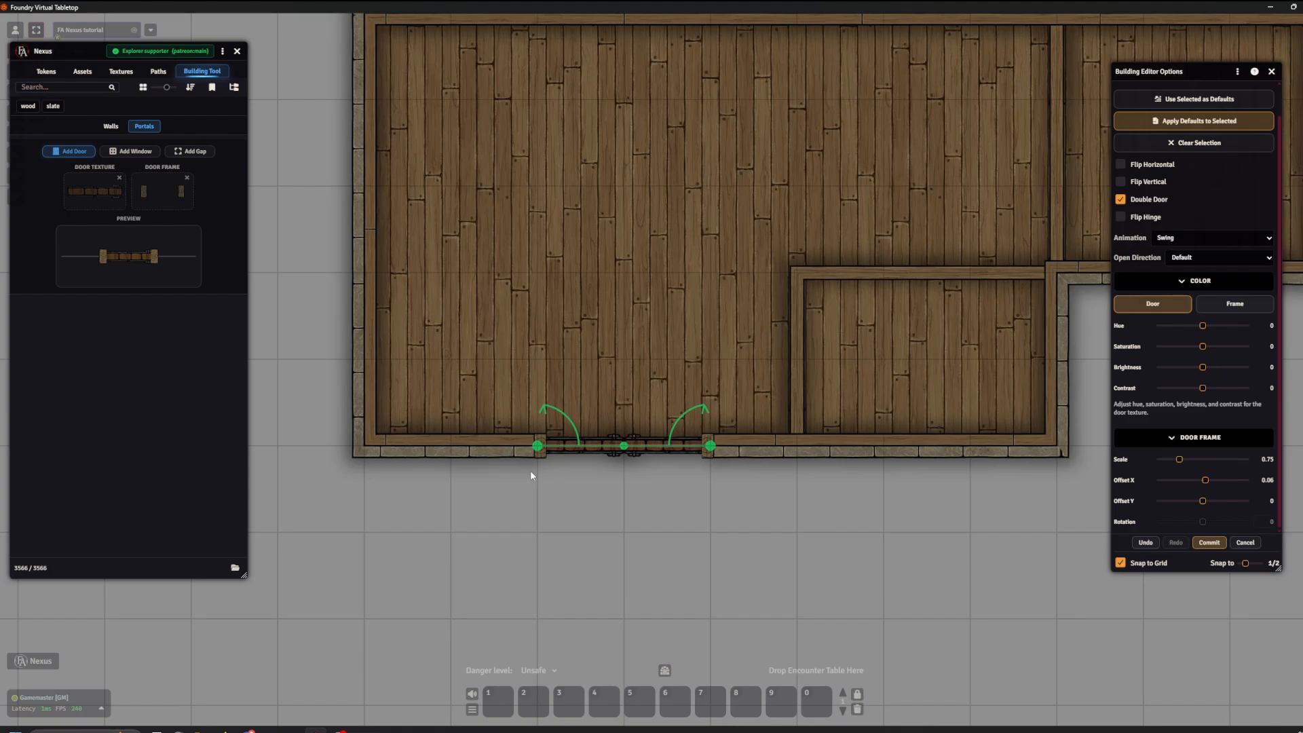
left_click(99, 197)
scroll(717, 399, "down", 5)
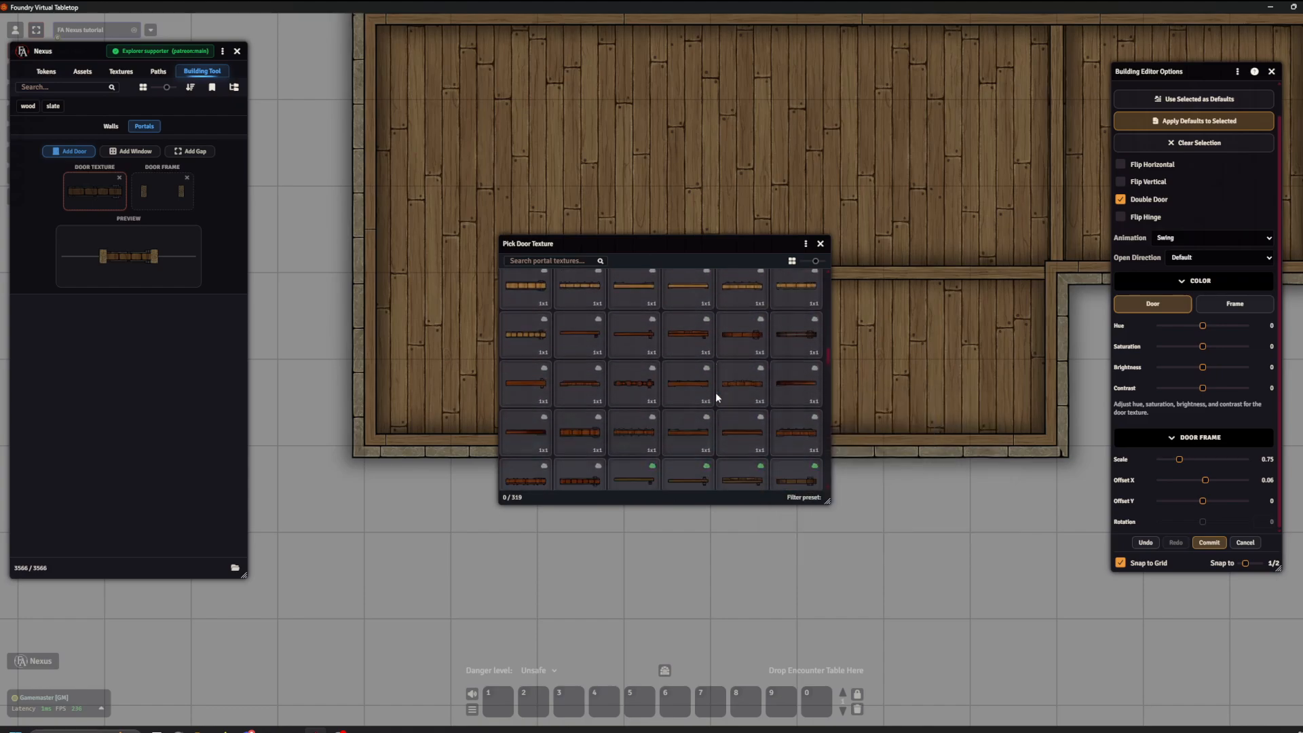
left_click(686, 370)
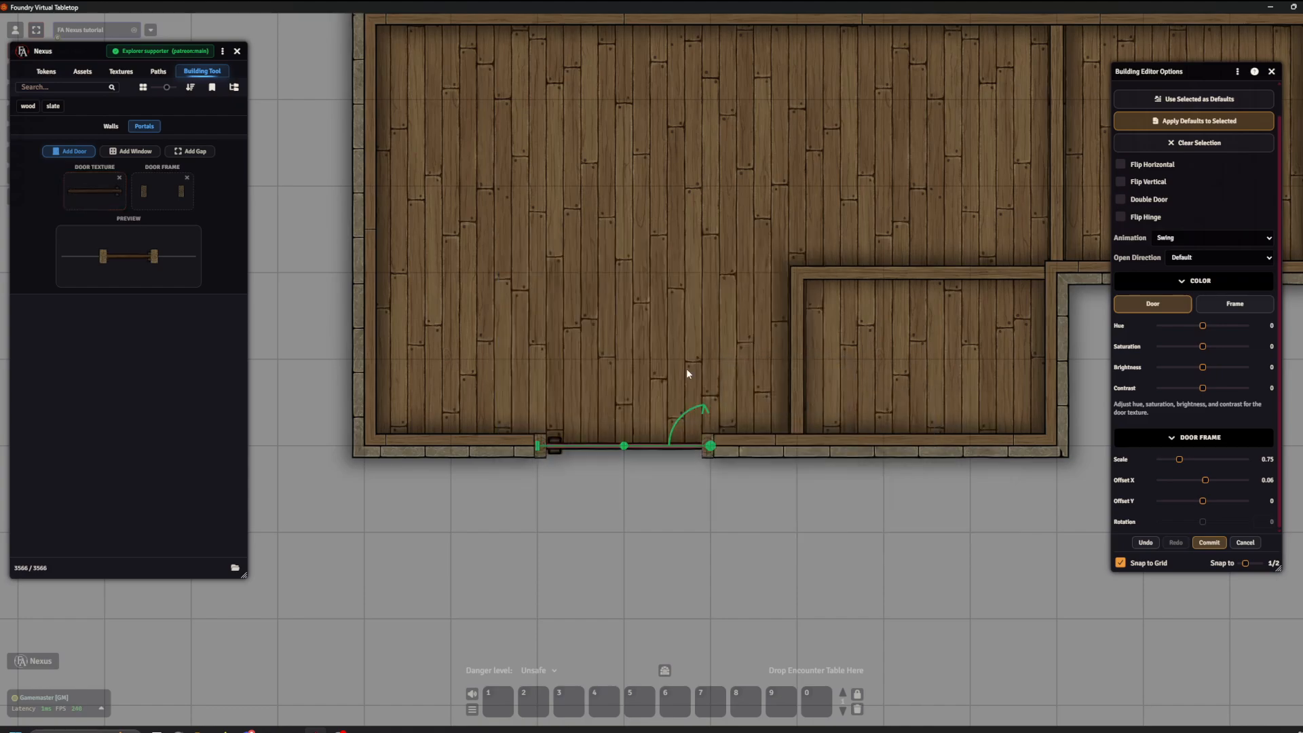
key("ctrl+z")
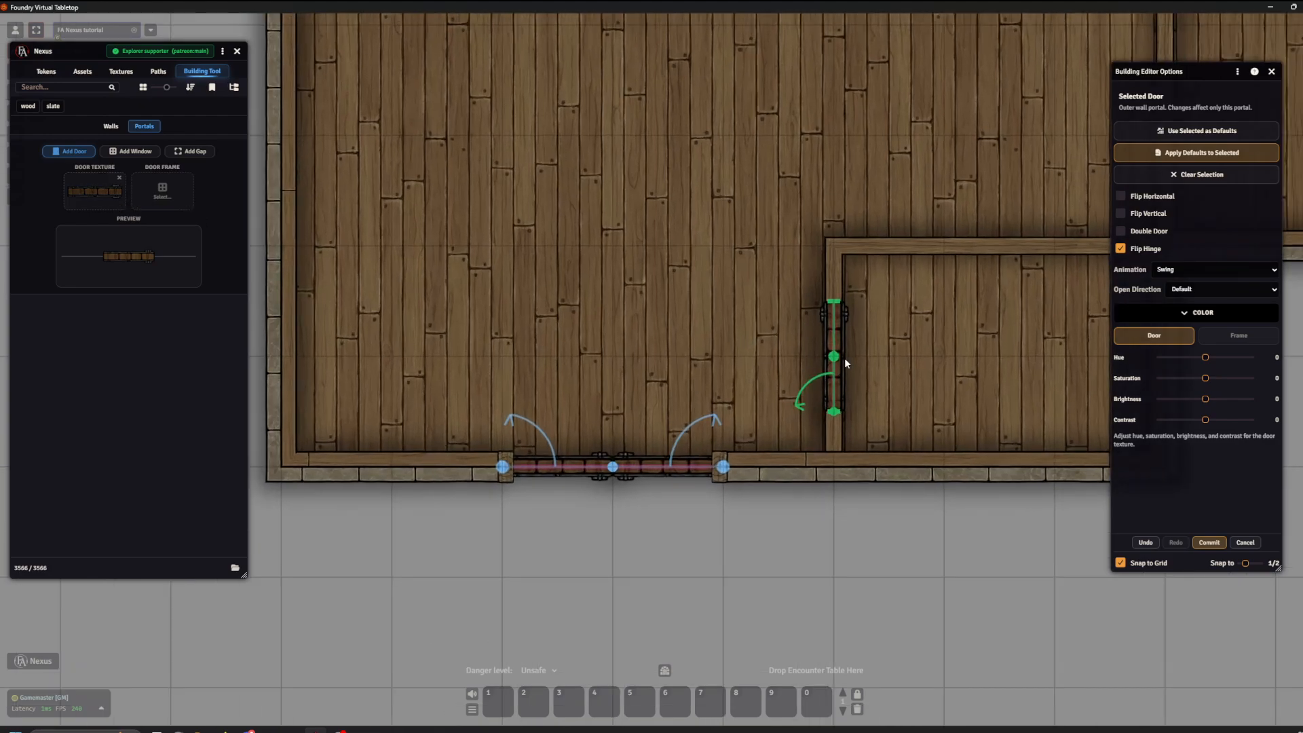
Place a single door in the small inner room's left wall and give it a thin walnut door texture
left_click(95, 191)
scroll(672, 367, "down", 6)
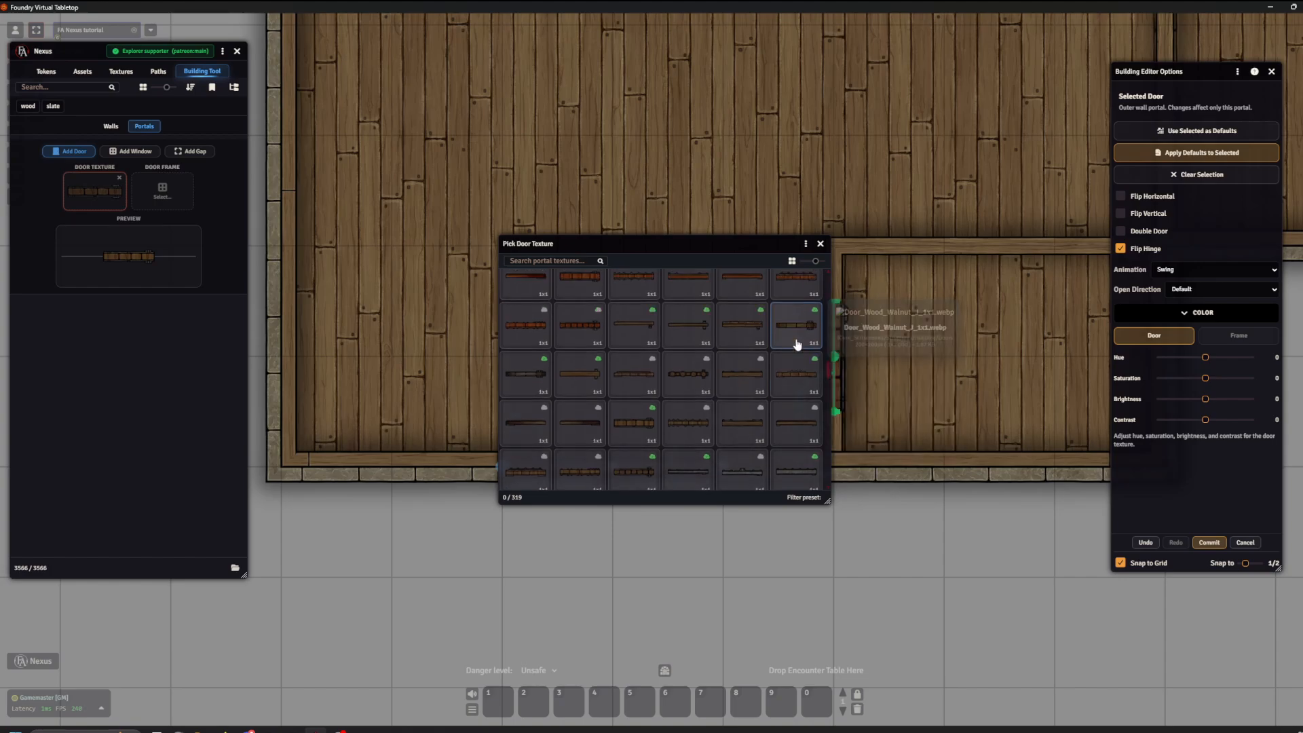
left_click(683, 332)
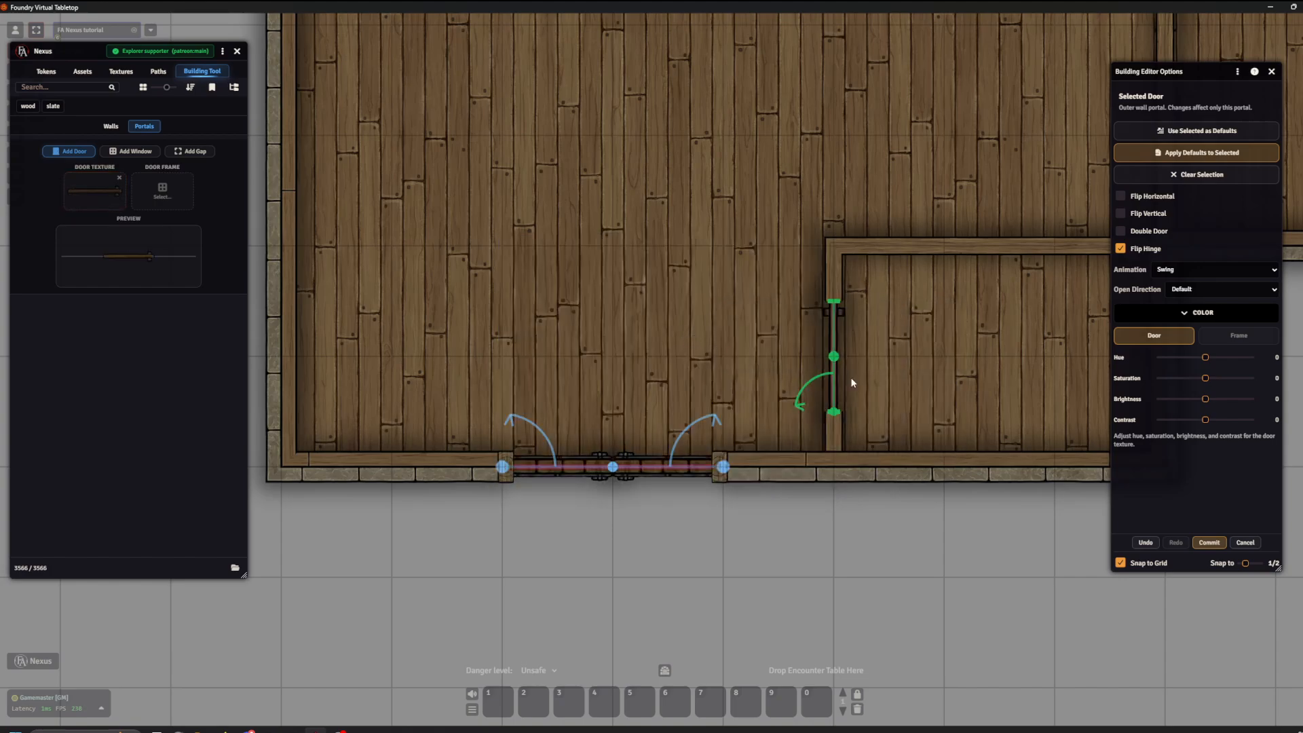
Move the small inner room's door half a square down the wall and set its open direction to Reversed
left_click_drag(835, 363, 834, 419)
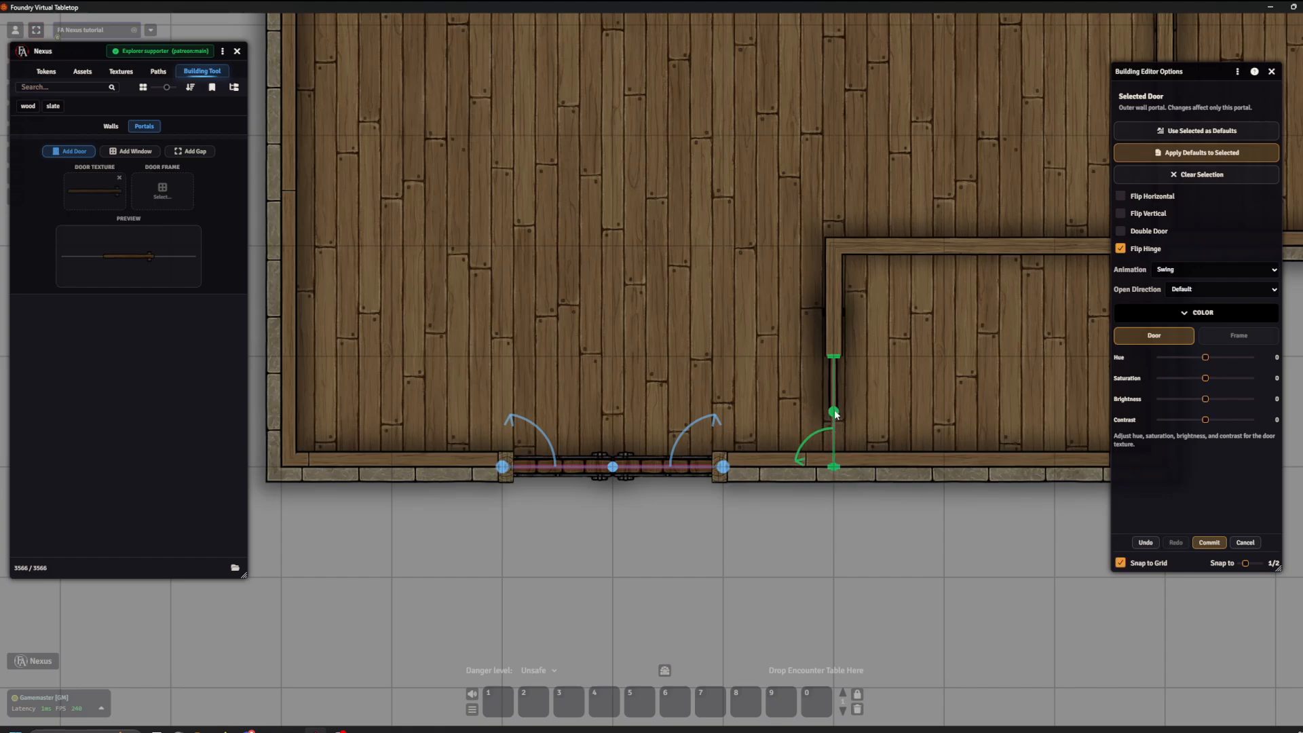
left_click_drag(886, 520, 818, 508)
left_click(1199, 298)
left_click(1191, 315)
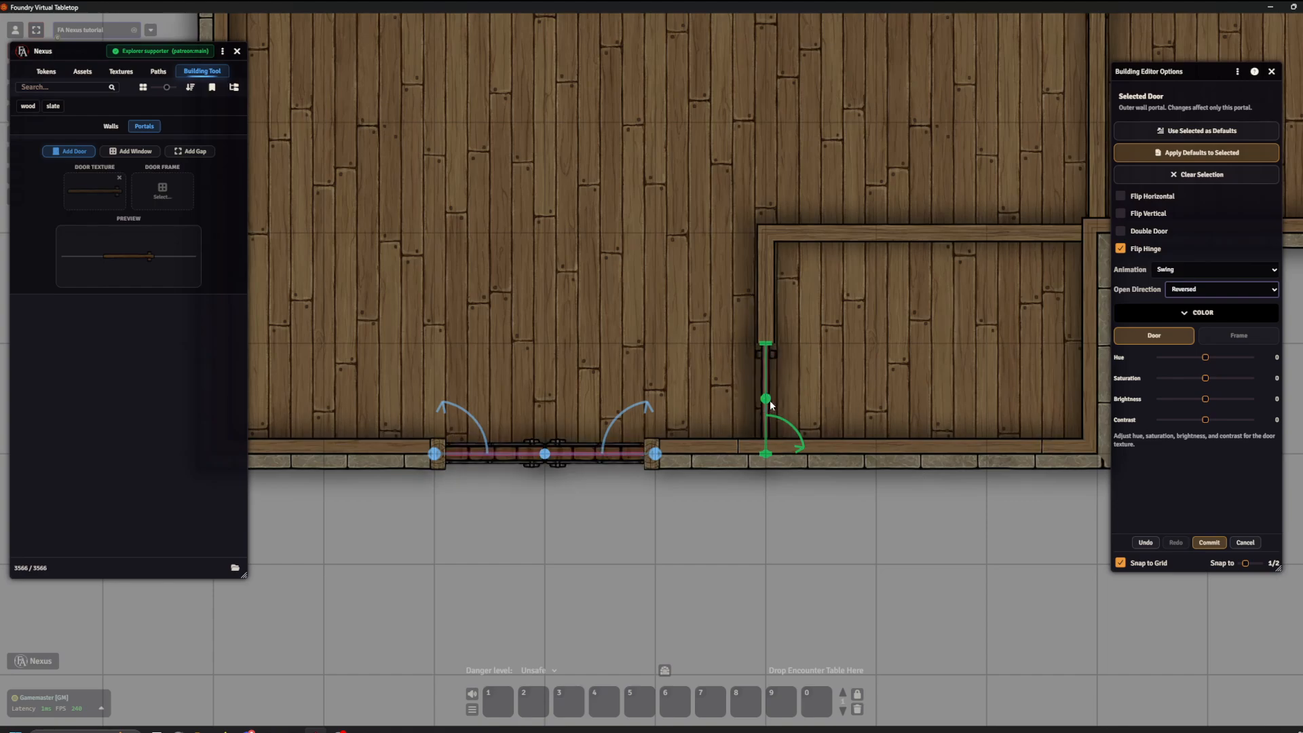
Turn off grid snapping and nudge the small room's door up to meet the inner edge of the lower outer wall
left_click(1120, 562)
left_click_drag(766, 399, 766, 387)
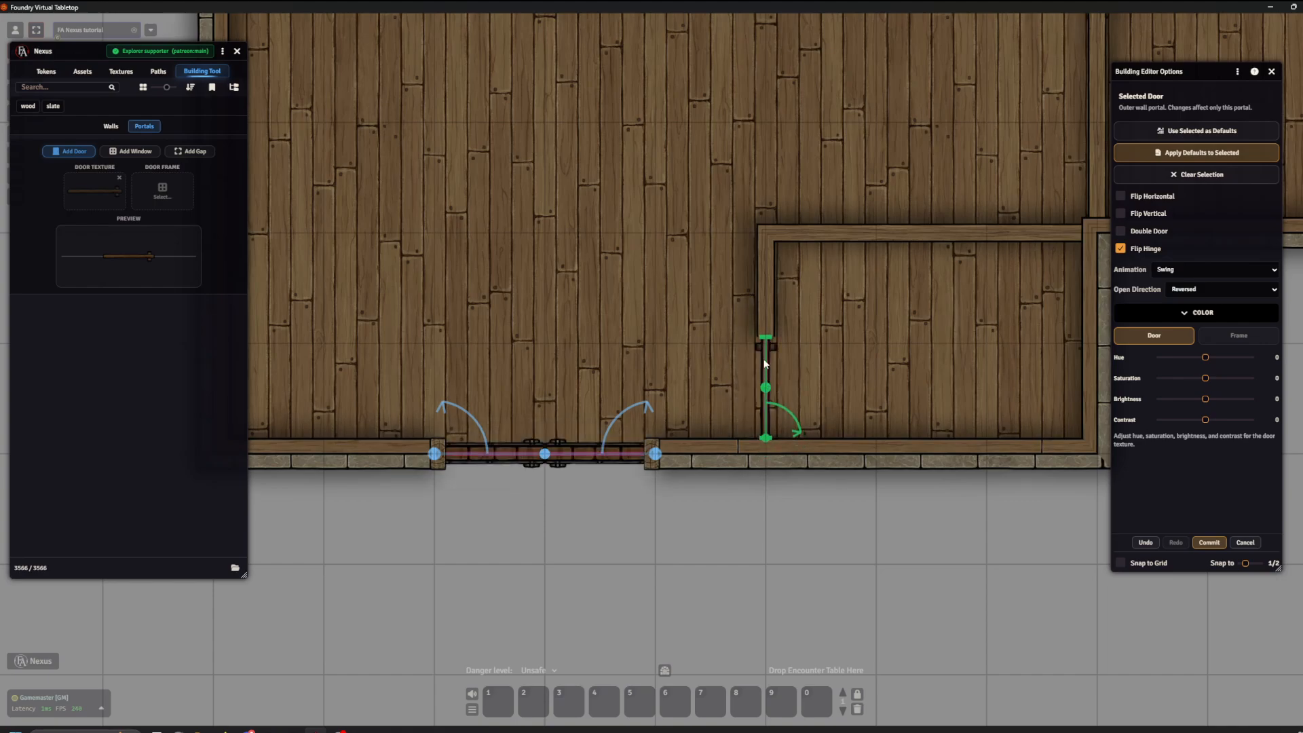
scroll(769, 348, "up", 6)
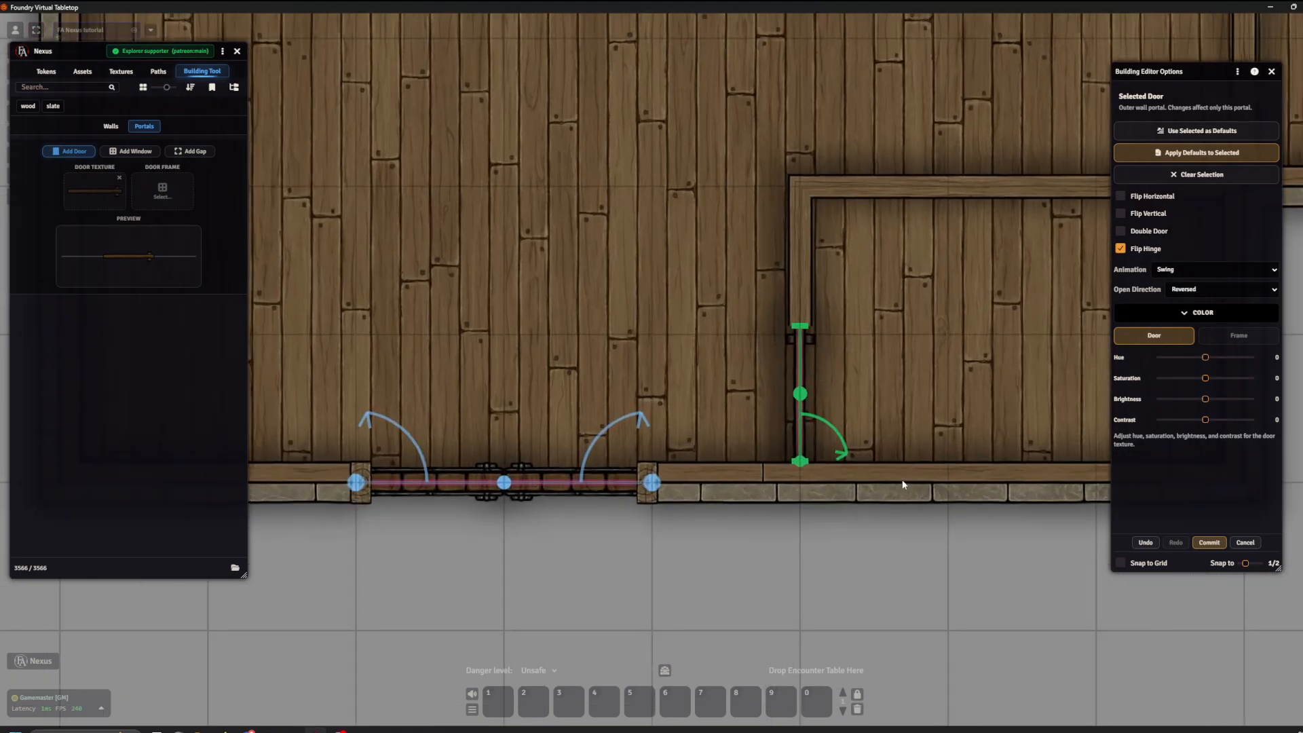
Add a single door with a thin walnut texture in the right-hand room's left wall and move it to the wall's upper end
scroll(742, 190, "down", 8)
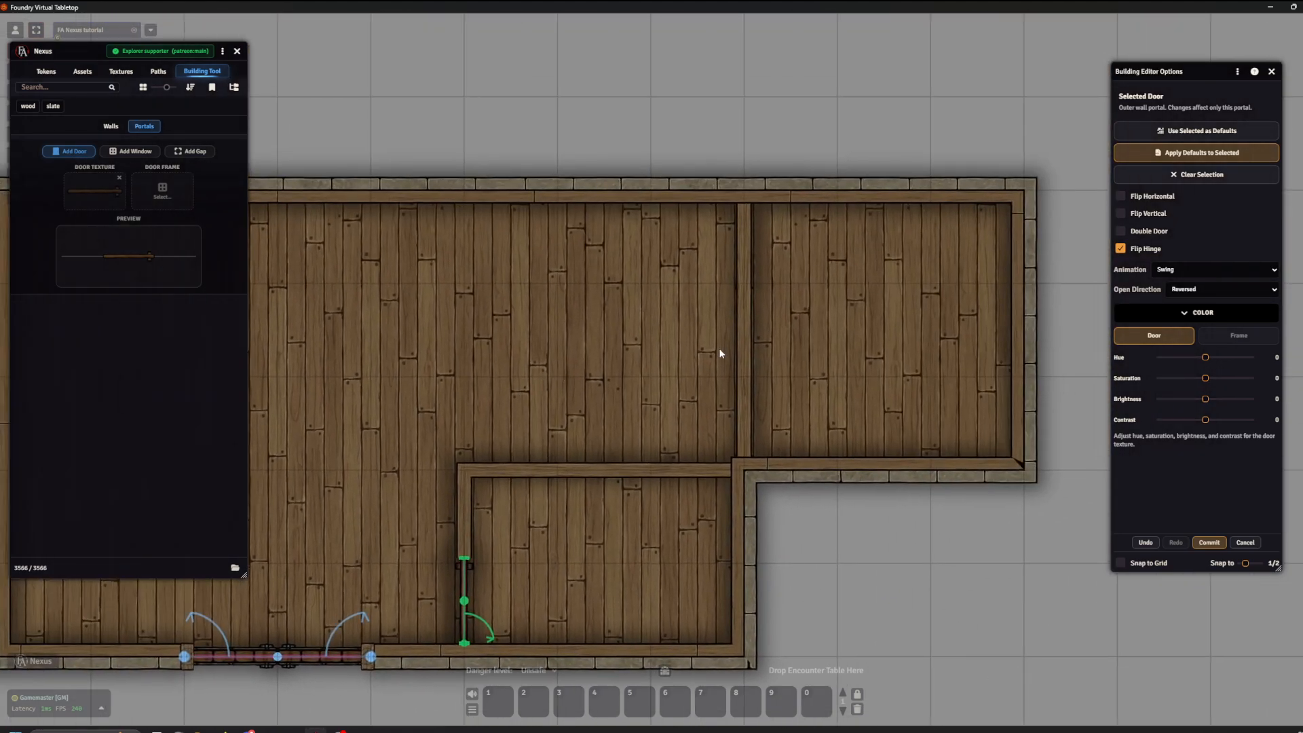
scroll(721, 354, "up", 3)
left_click(744, 332)
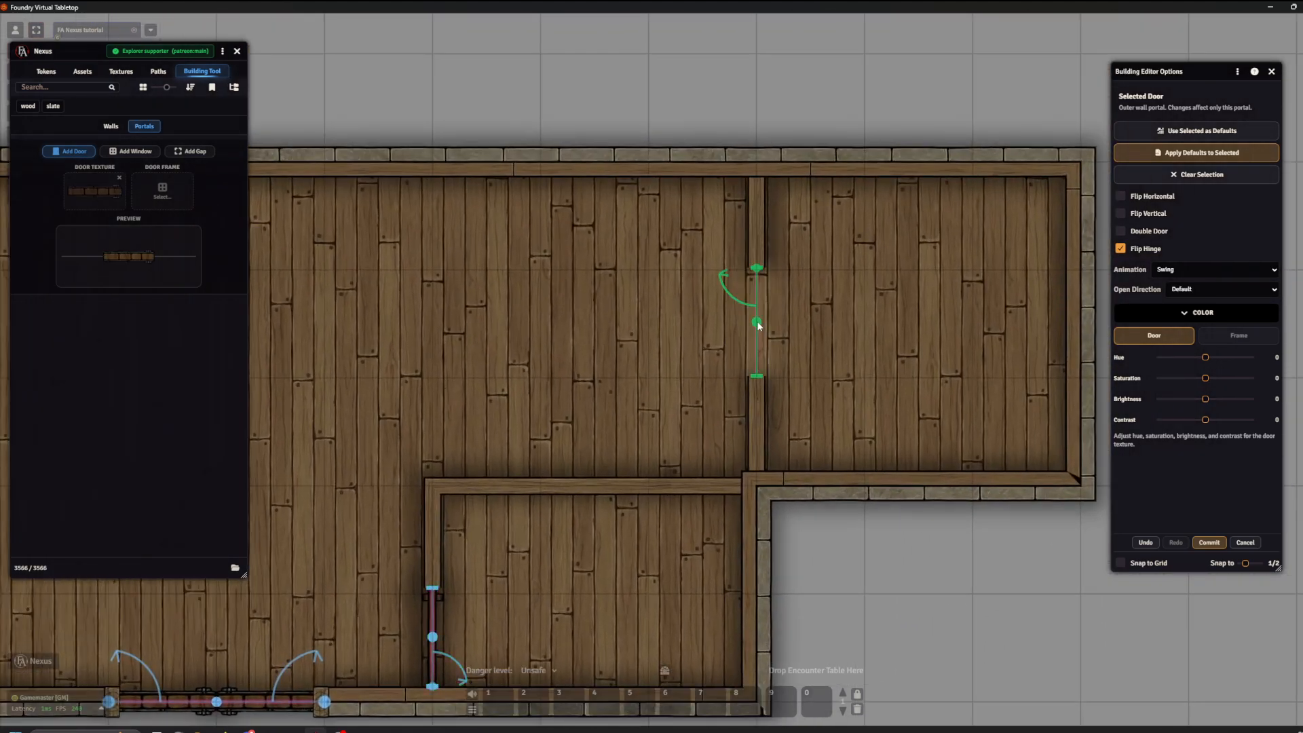
left_click(95, 190)
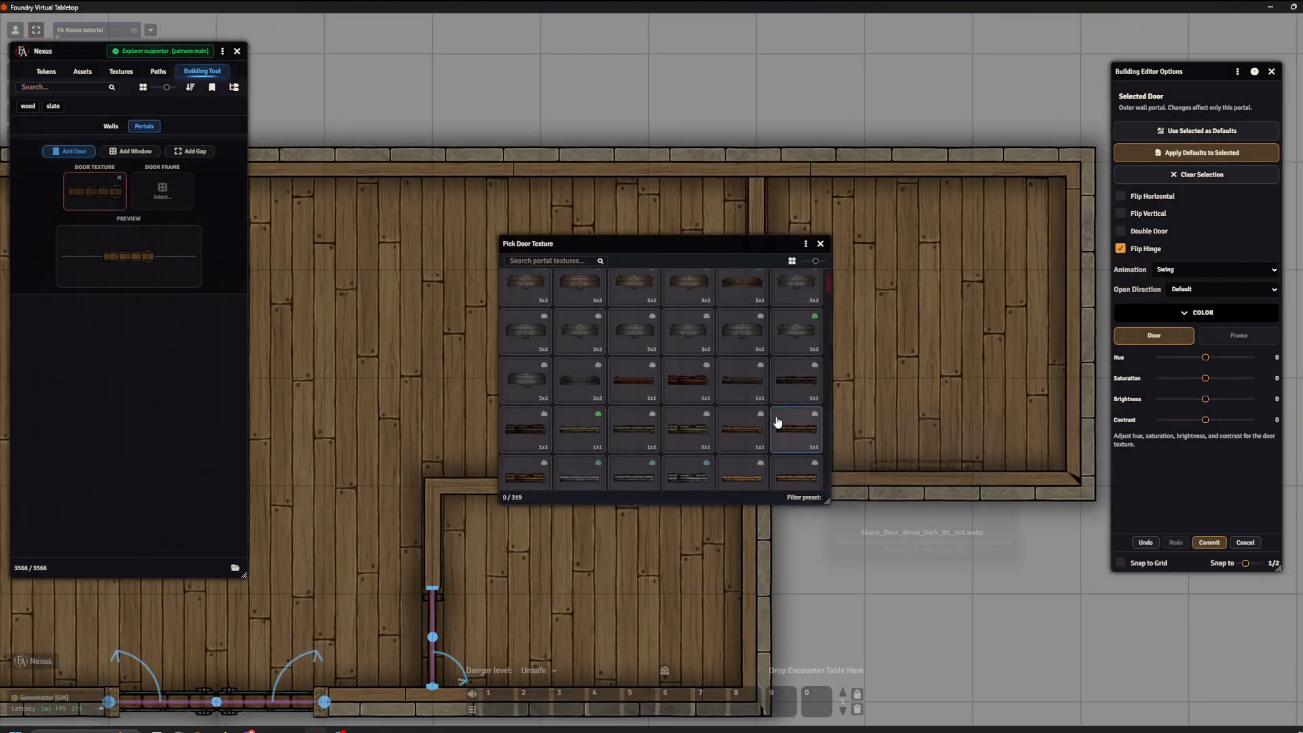
scroll(778, 408, "down", 5)
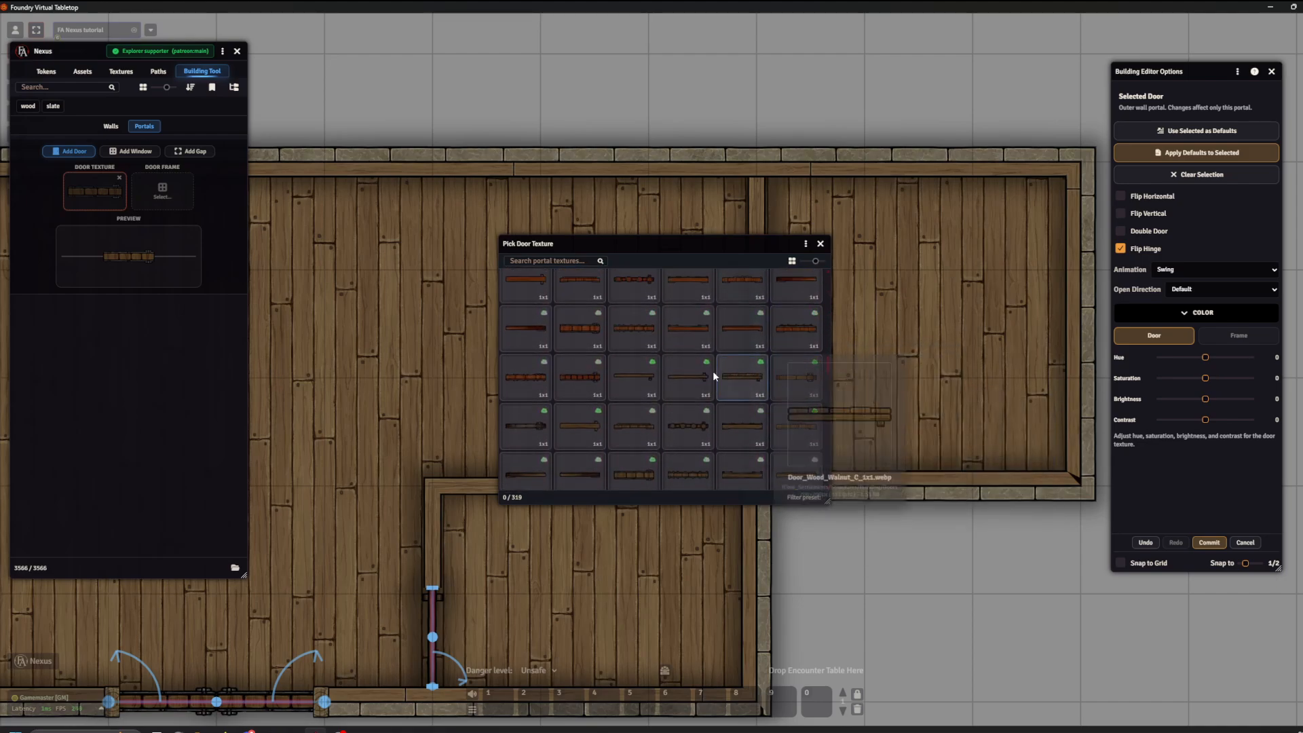
left_click(718, 375)
left_click_drag(756, 322, 757, 233)
left_click_drag(759, 292, 758, 279)
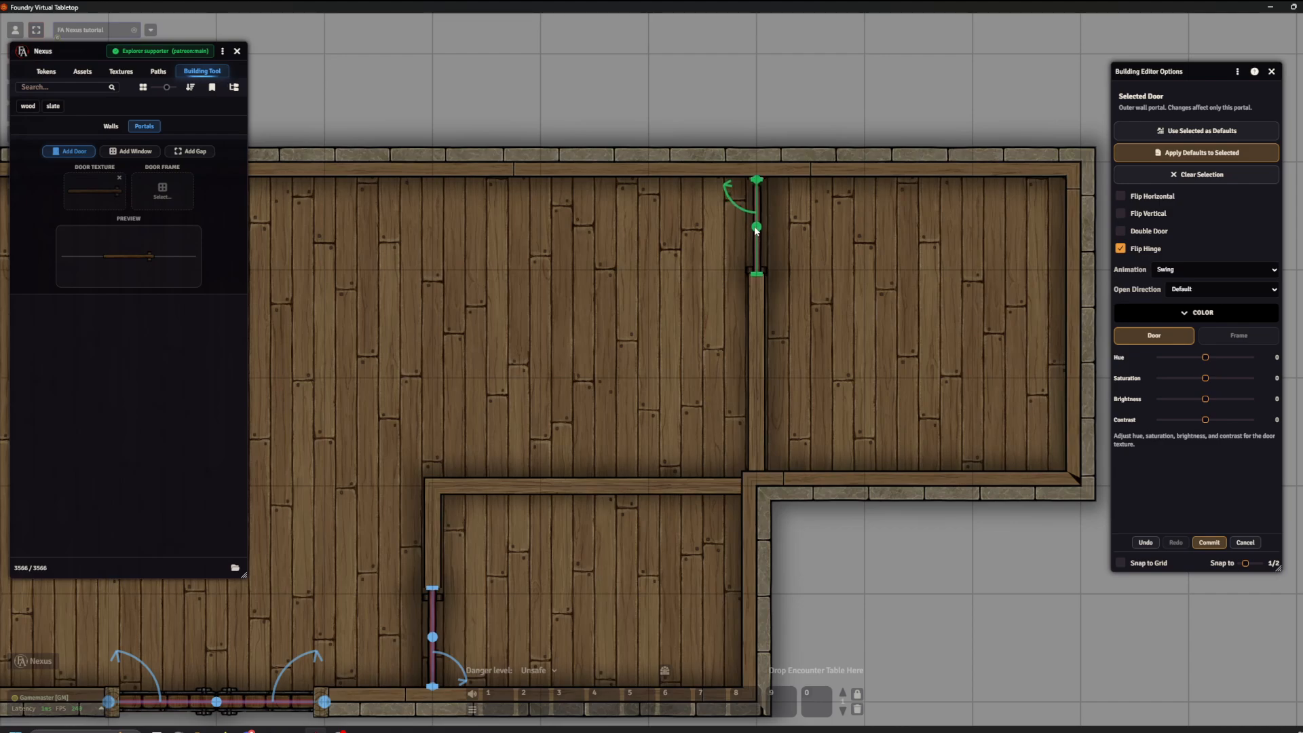
Set the open direction of the right-hand room's door to Reversed
left_click(1221, 289)
left_click(1184, 306)
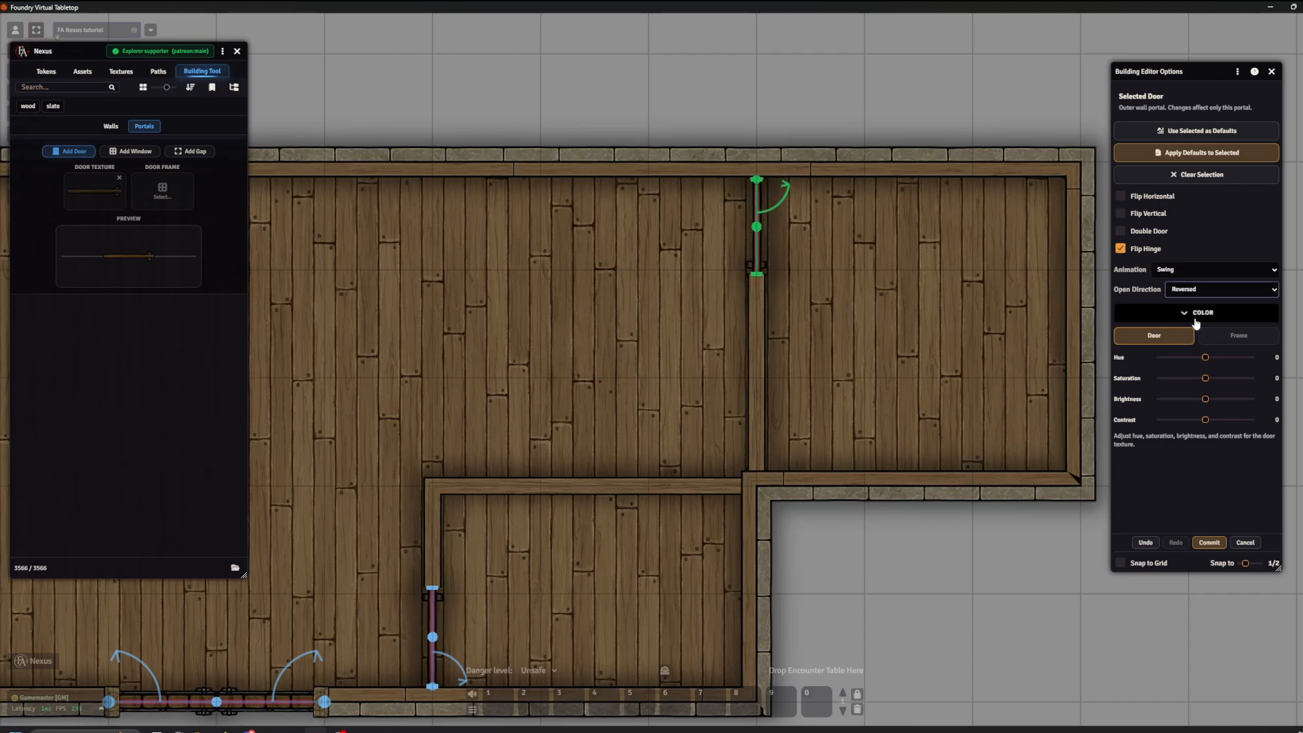
scroll(689, 272, "down", 1)
left_click_drag(598, 180, 697, 142)
scroll(698, 143, "down", 1)
left_click_drag(579, 255, 687, 228)
scroll(582, 297, "down", 1)
left_click_drag(934, 305, 821, 324)
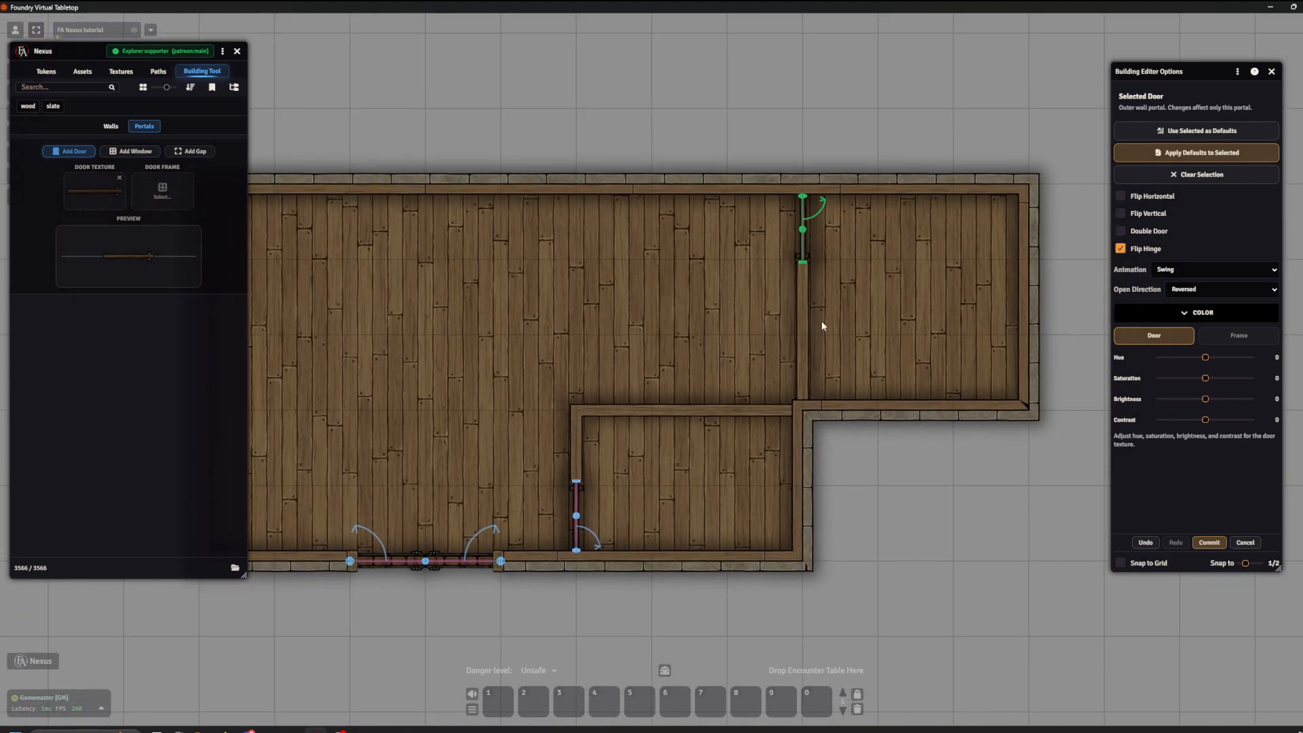
left_click_drag(800, 231, 802, 229)
Switch portal placement from doors to windows and look at the available window glass textures, keeping the current one
key("s")
key("s")
scroll(652, 466, "up", 5)
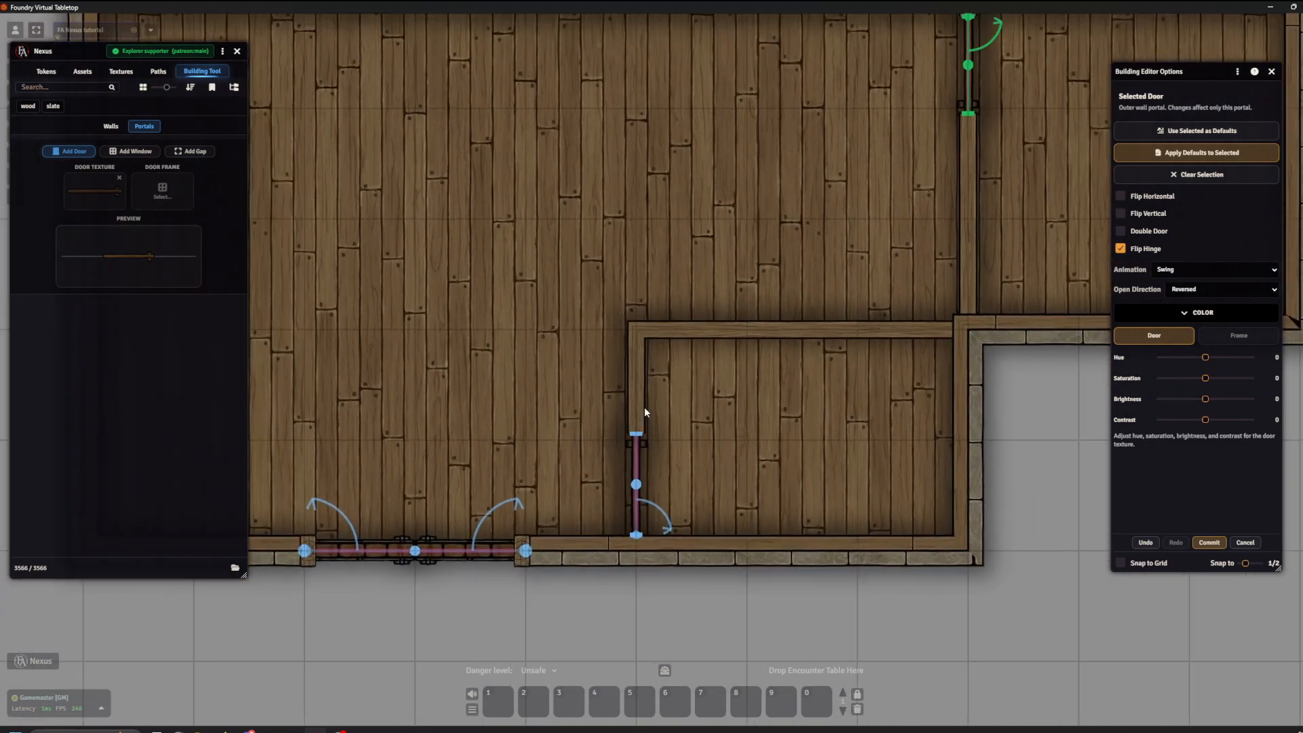
left_click_drag(923, 163, 881, 253)
left_click(134, 153)
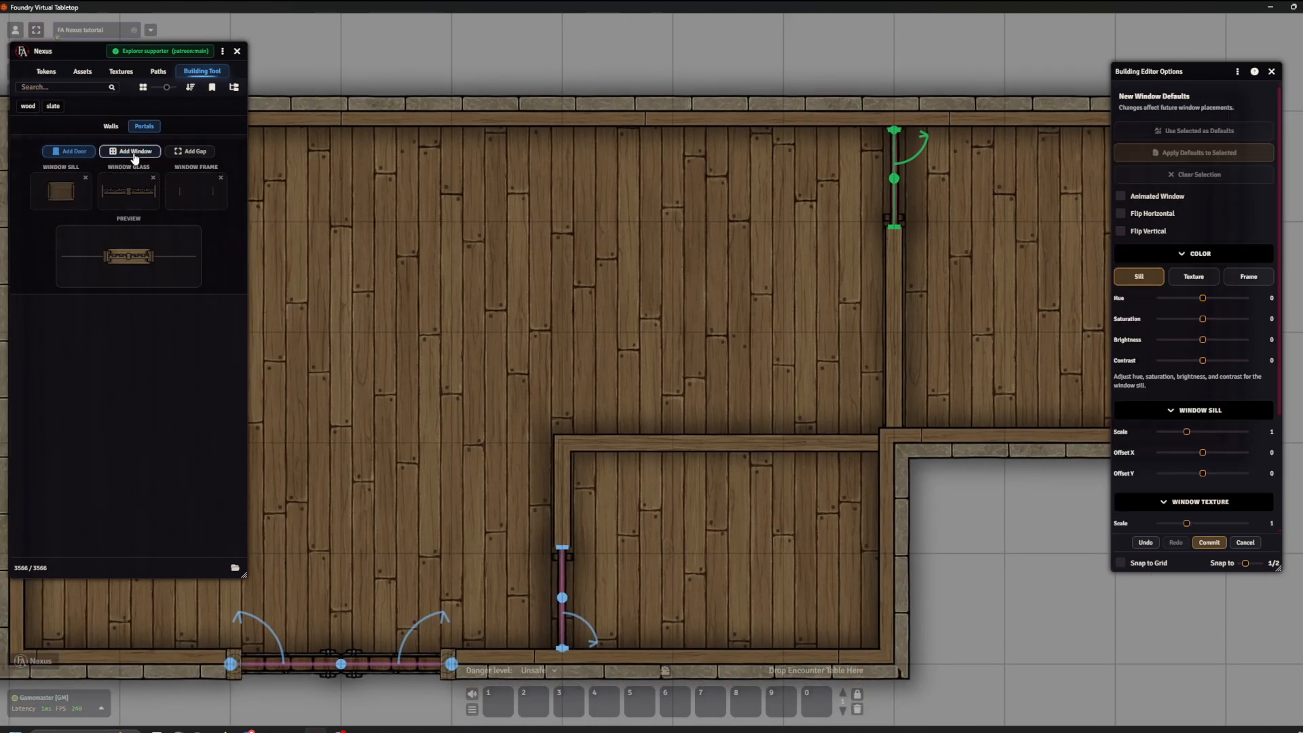
scroll(428, 323, "down", 3)
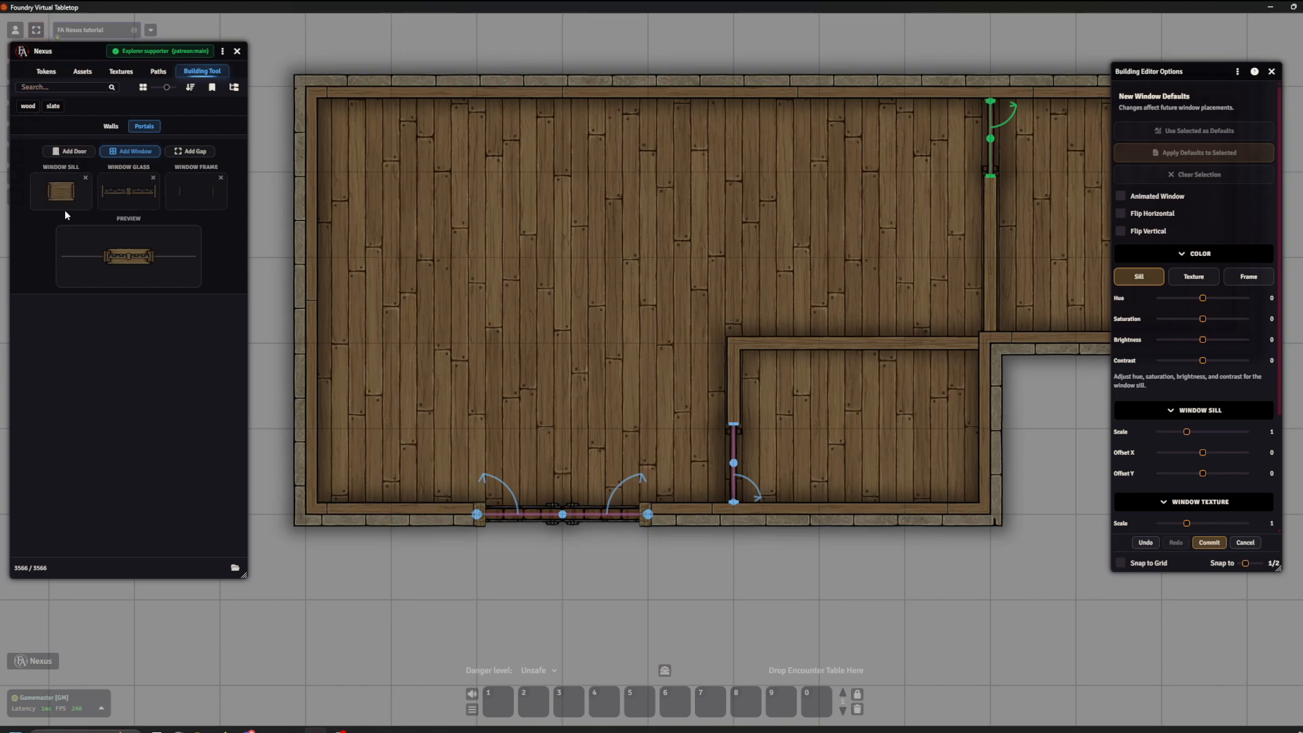
left_click_drag(330, 312, 371, 291)
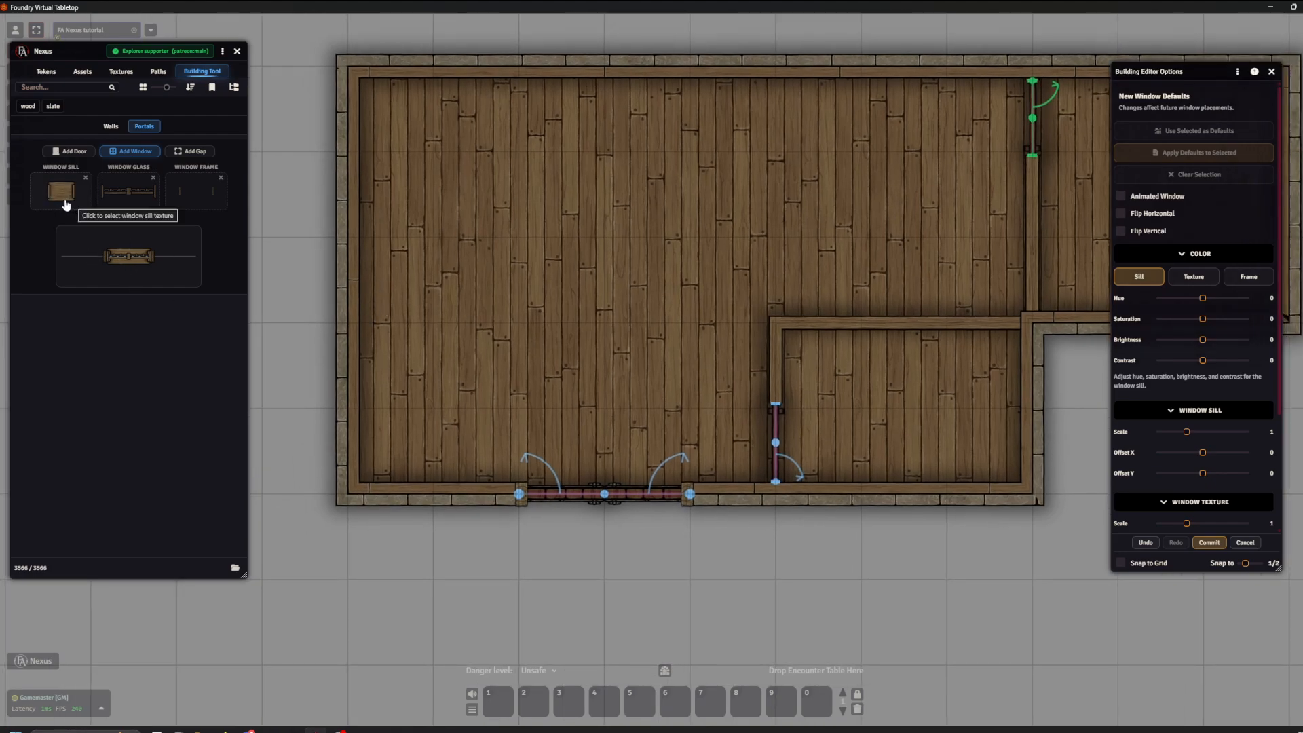
left_click(126, 200)
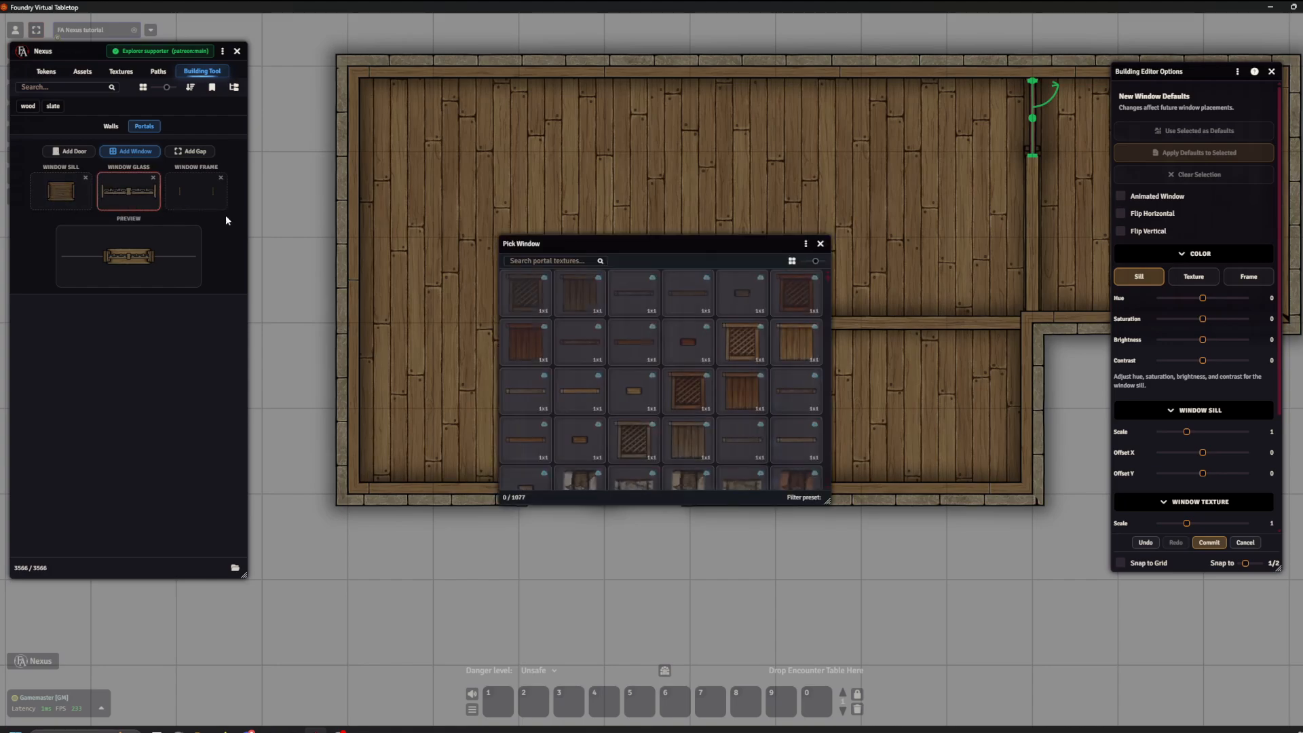
left_click(820, 243)
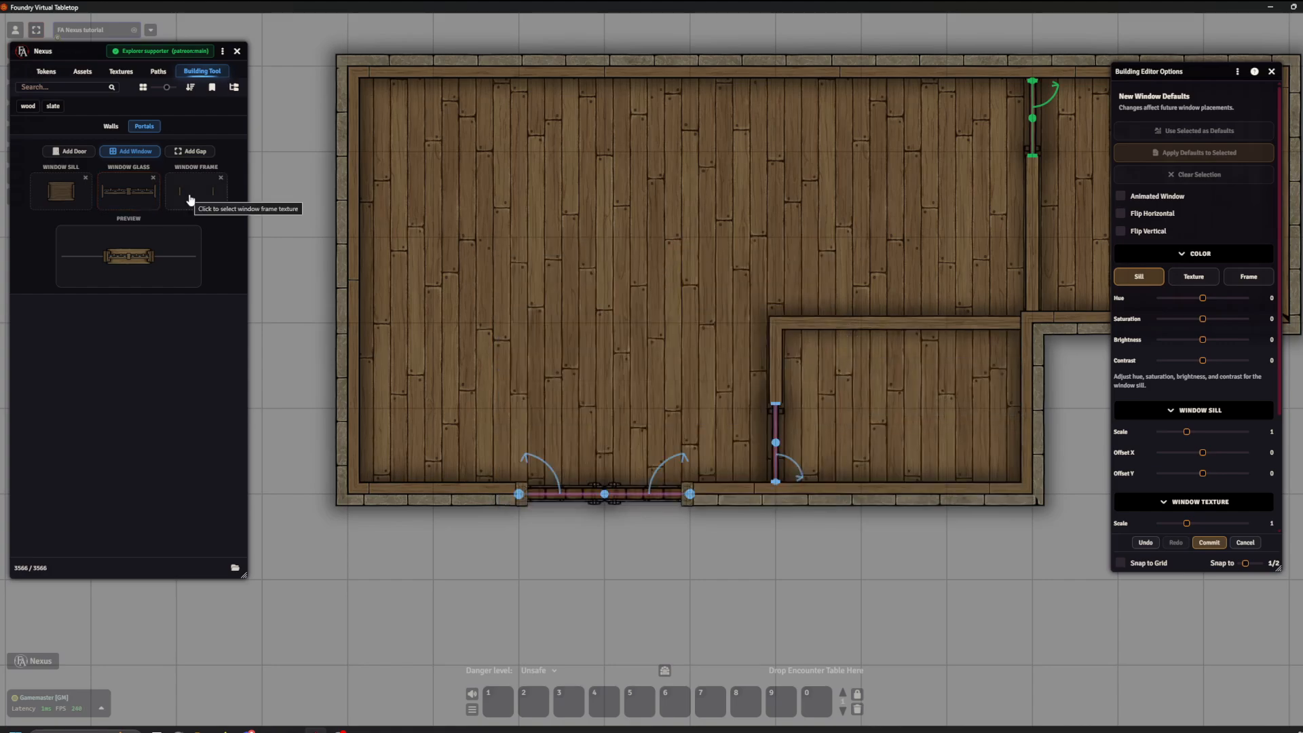
Add a window in the small inner room's lower outer wall
scroll(631, 400, "up", 1)
left_click_drag(718, 432, 586, 366)
left_click(785, 434)
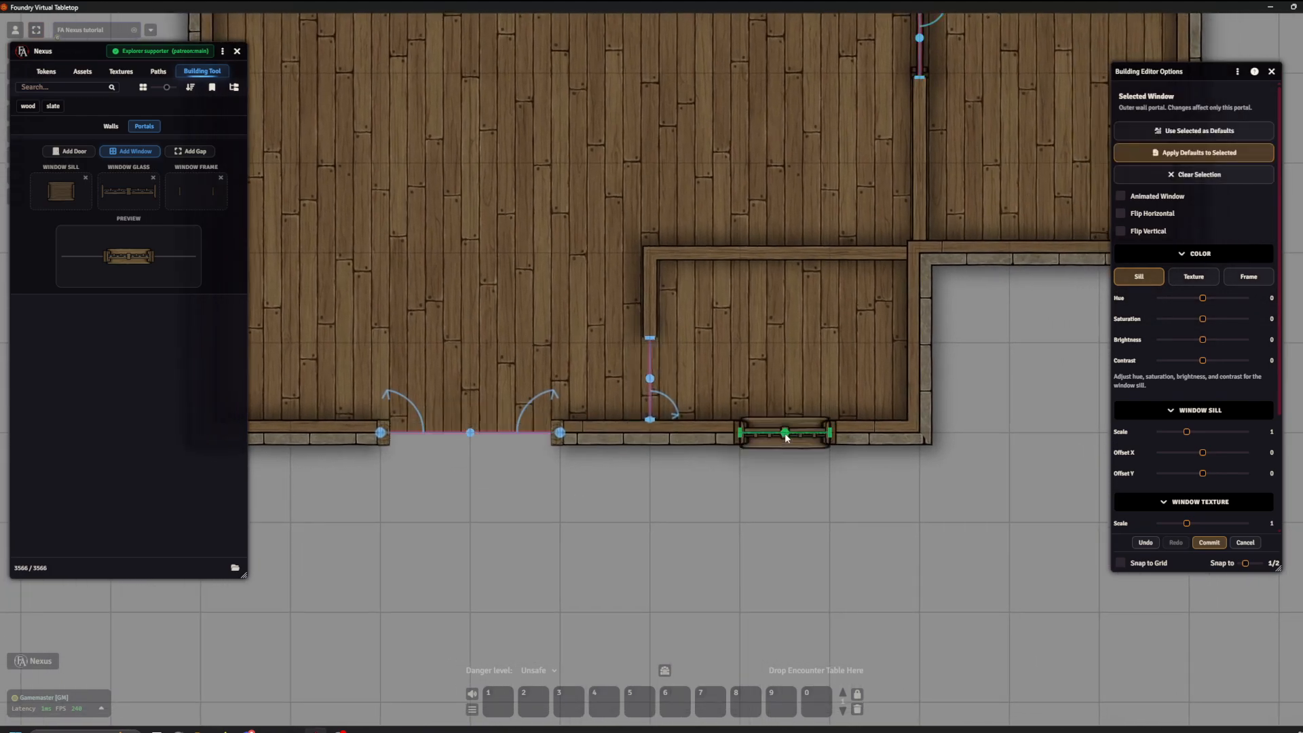
scroll(832, 505, "up", 2)
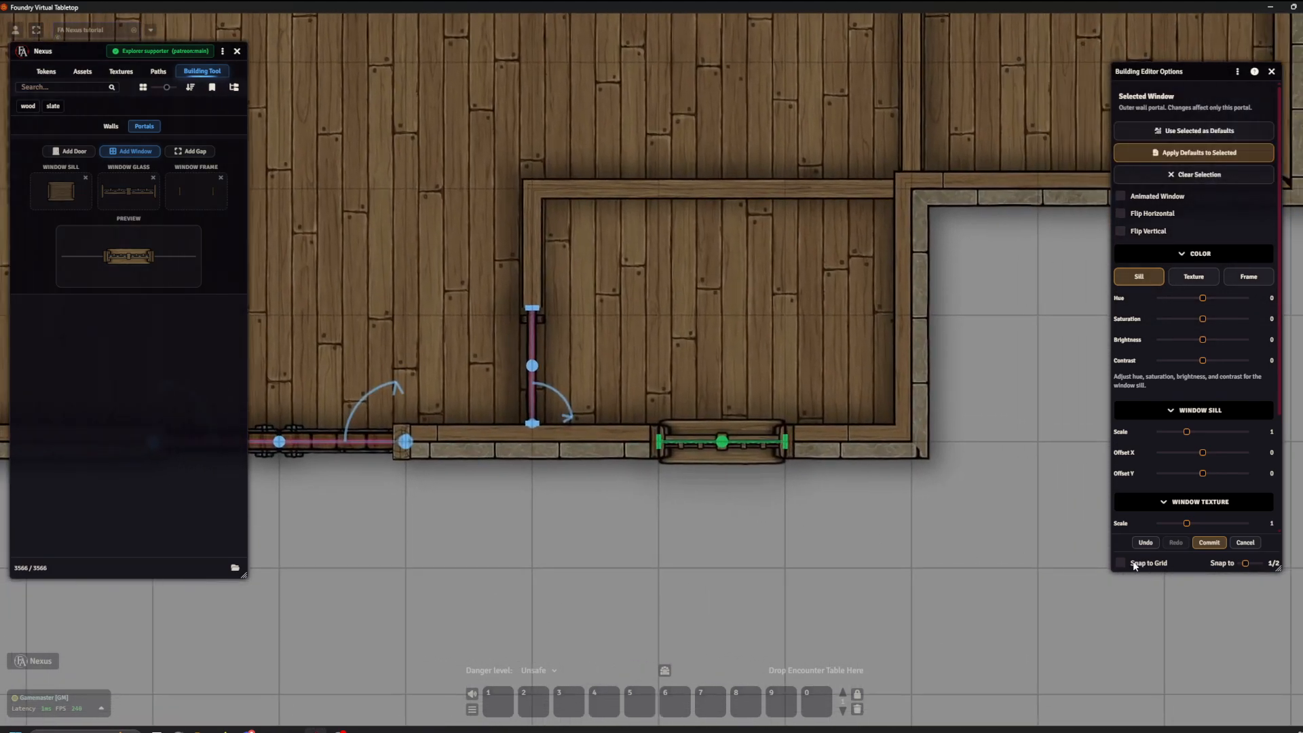
Turn on grid snapping and add one window each to the right-hand room's lower, upper and right outer walls
scroll(718, 464, "down", 4)
left_click_drag(553, 473, 909, 499)
scroll(721, 491, "down", 2)
scroll(721, 491, "down", 2)
left_click_drag(931, 456, 674, 521)
scroll(678, 519, "down", 1)
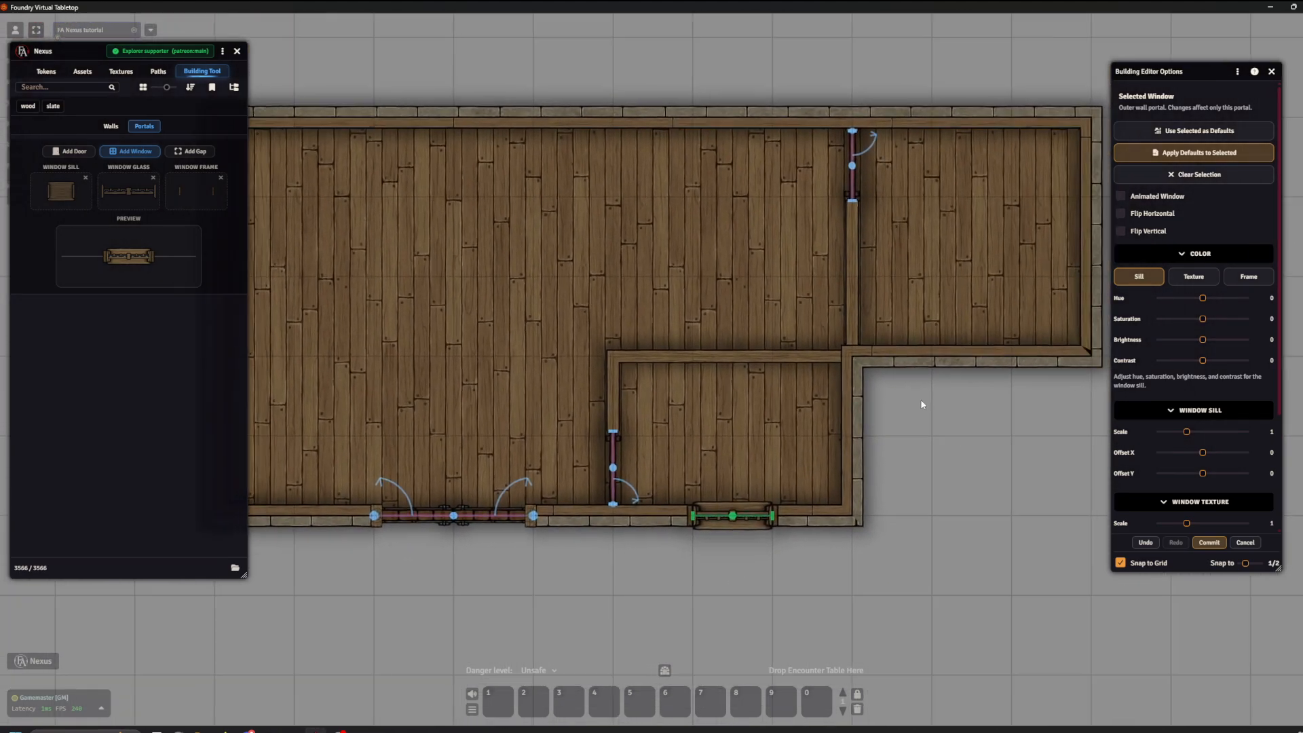
left_click_drag(931, 397, 804, 417)
left_click(847, 379)
left_click(849, 143)
left_click(979, 266)
Add two windows in the main room's left outer wall and one in its upper outer wall
scroll(950, 282, "down", 1)
left_click_drag(350, 350, 586, 345)
left_click(411, 405)
left_click(404, 266)
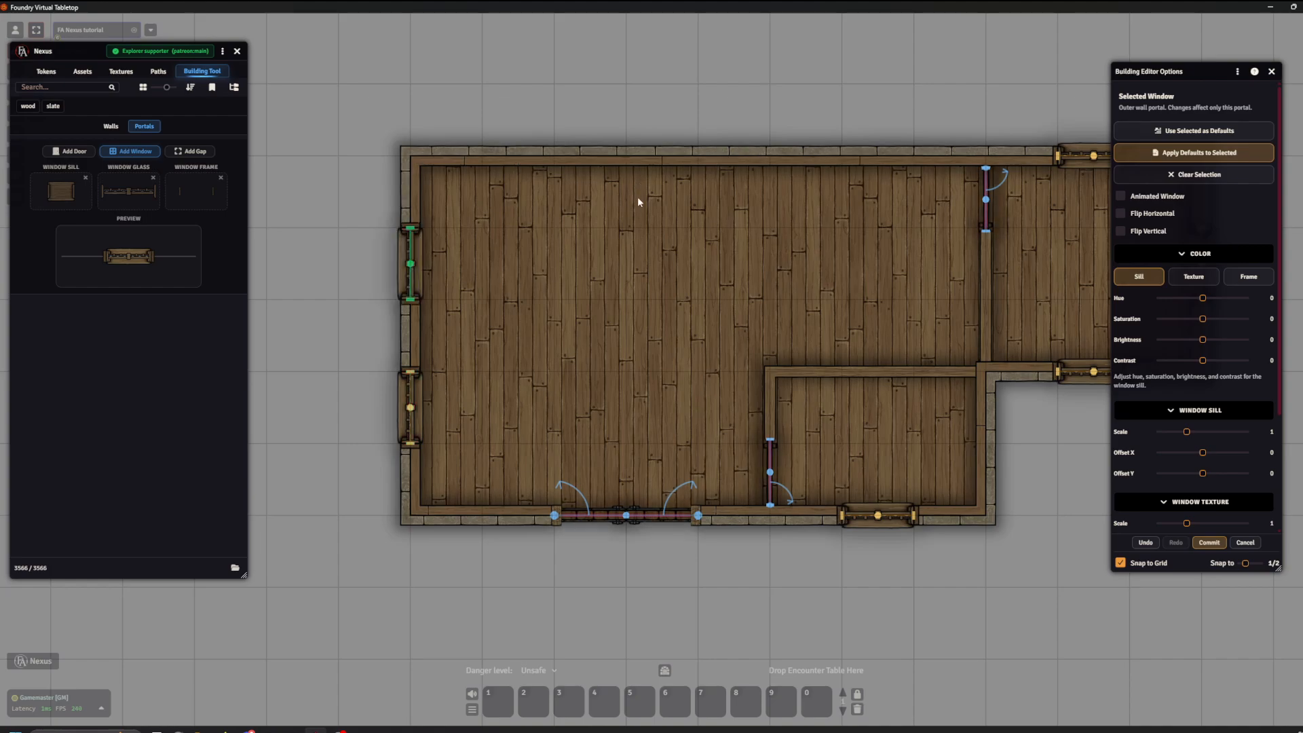
left_click_drag(912, 182, 821, 229)
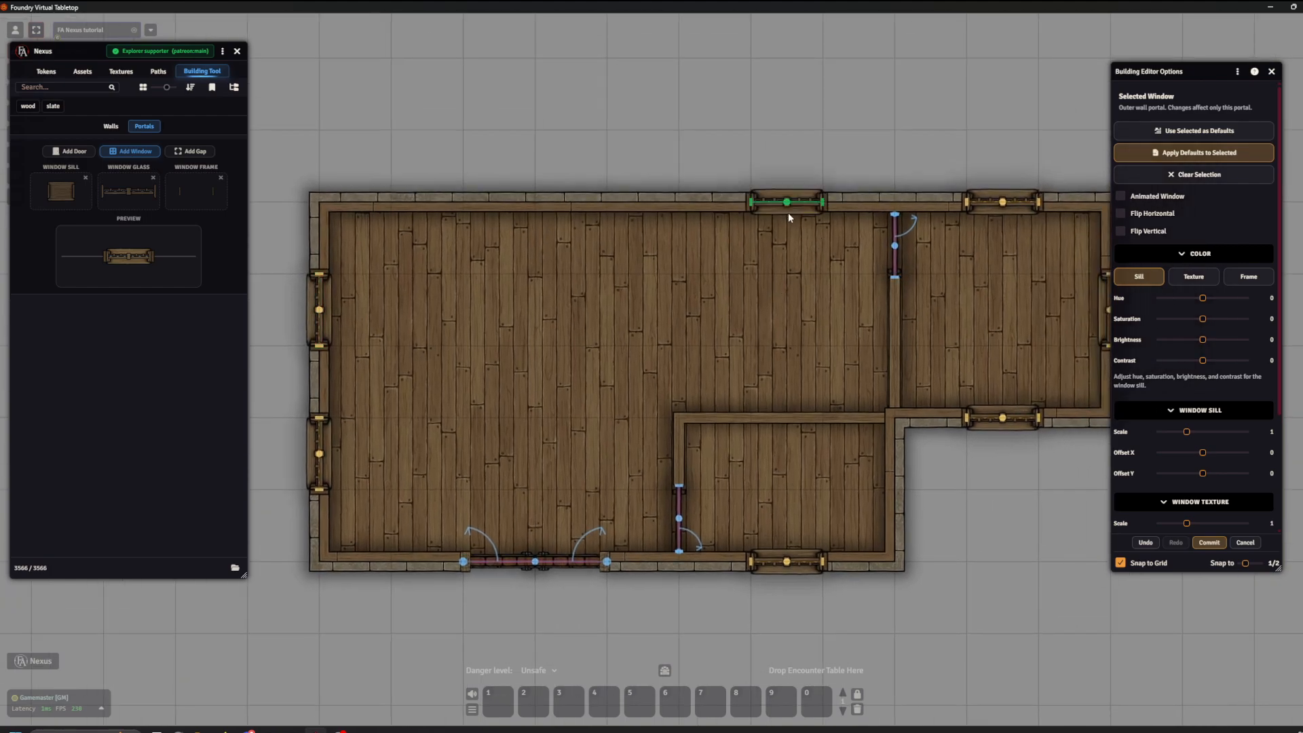
left_click_drag(817, 335, 897, 311)
scroll(618, 281, "down", 1)
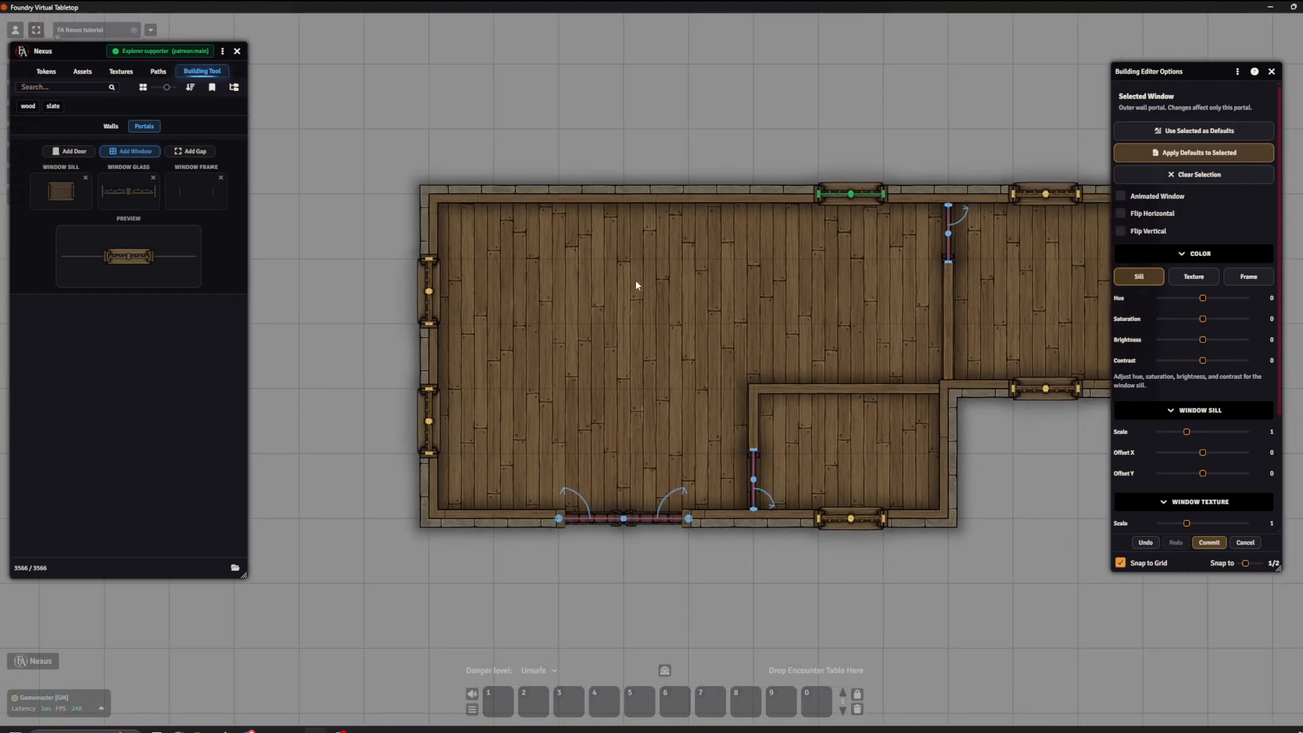
Commit the building with its doors and windows to the scene
scroll(479, 373, "up", 4)
key("d")
key("d")
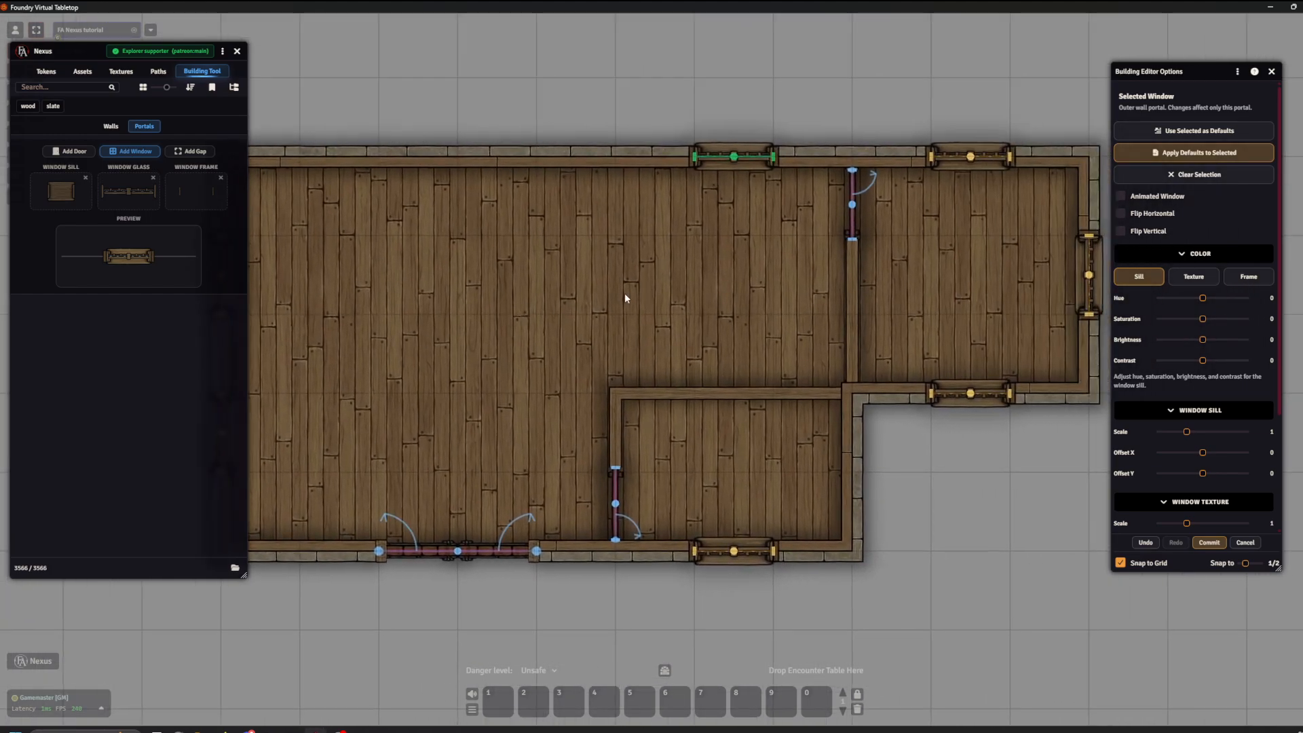
scroll(457, 271, "down", 3)
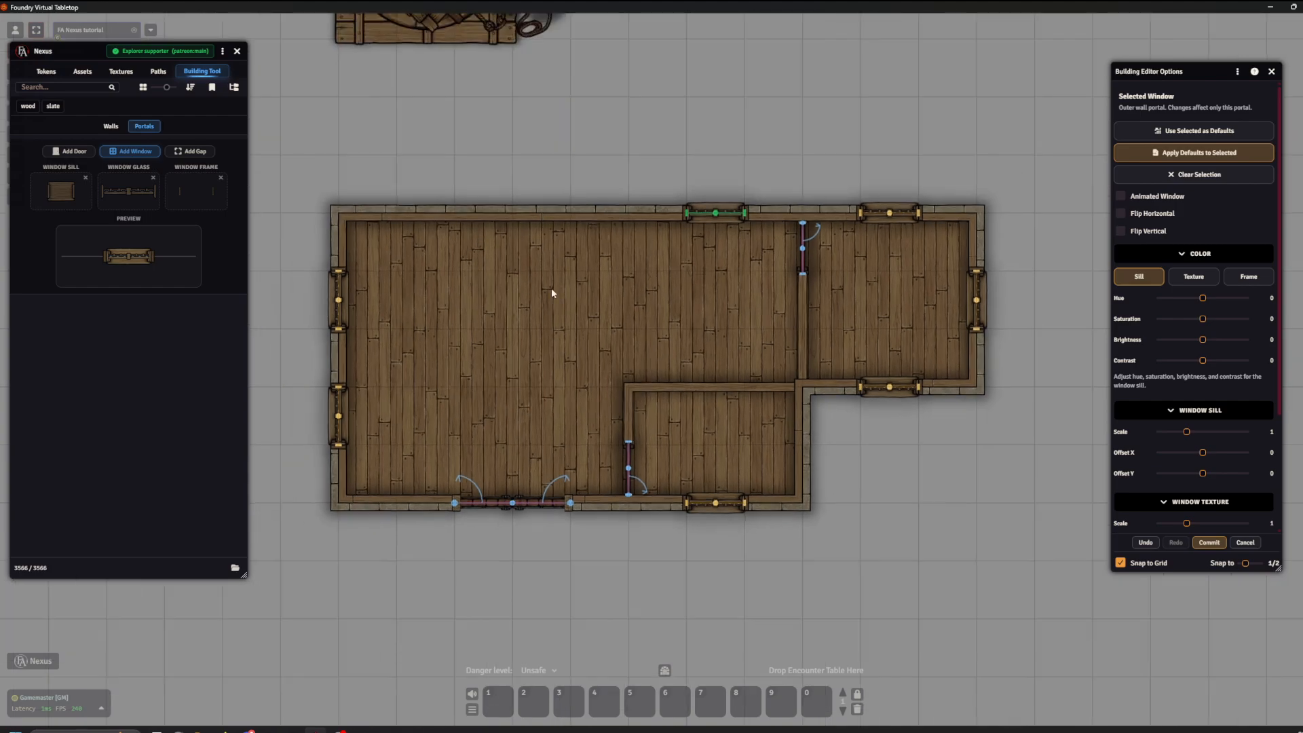
left_click(1210, 544)
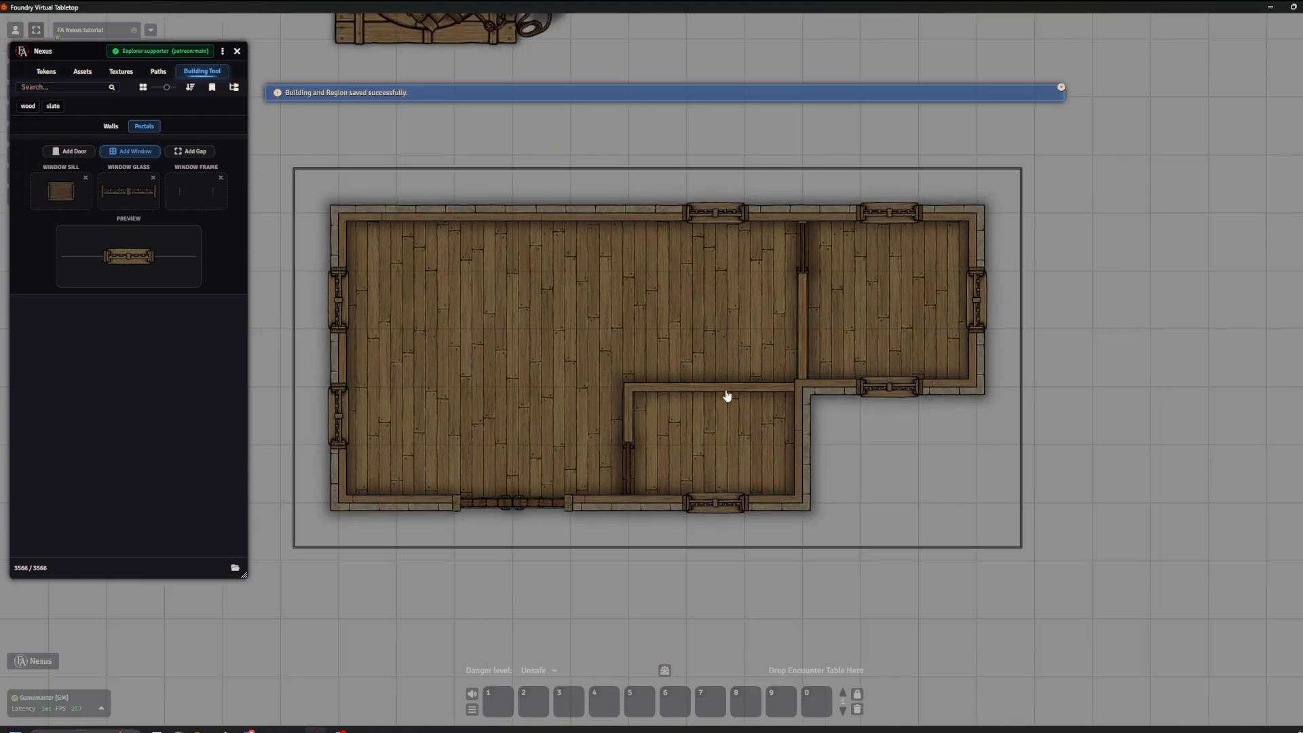
left_click_drag(443, 564, 528, 536)
scroll(661, 373, "up", 1)
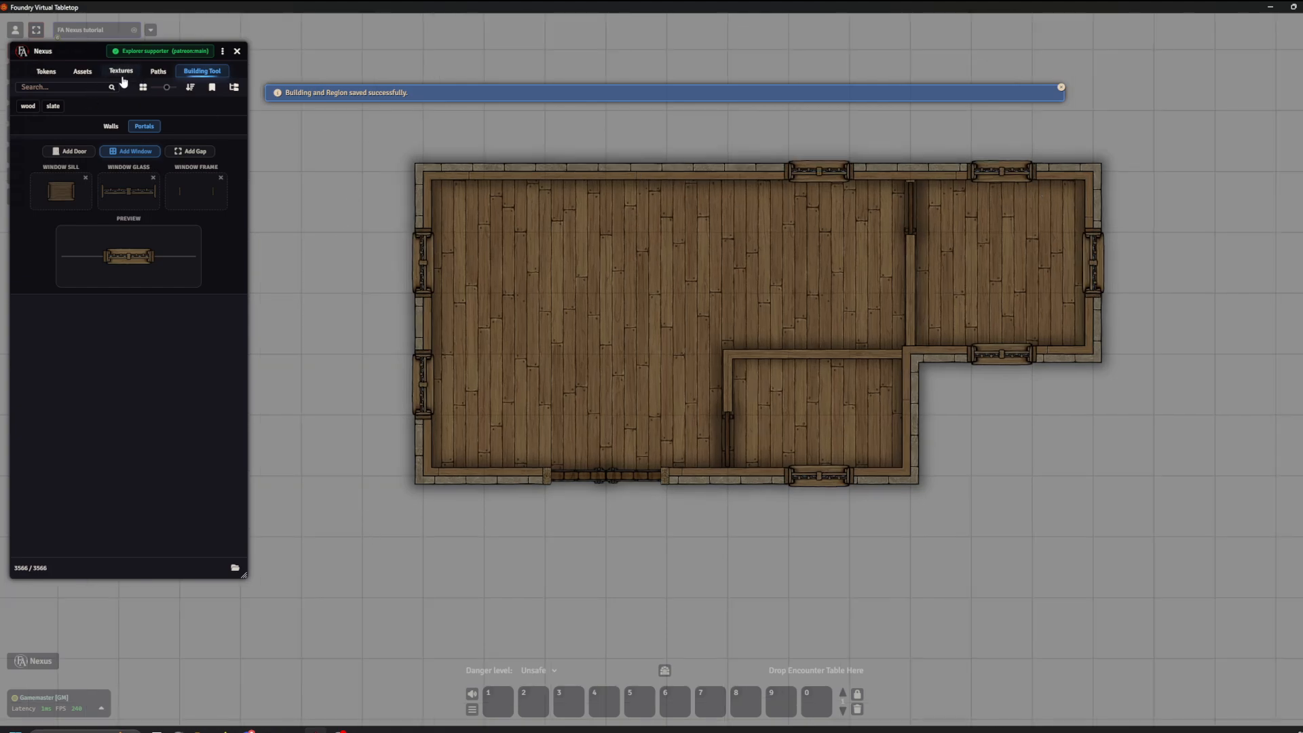
Select the building's wall tile and then its floor tile on the canvas to check their elevations
left_click(83, 71)
left_click_drag(303, 192, 395, 190)
left_click(469, 192)
right_click(469, 192)
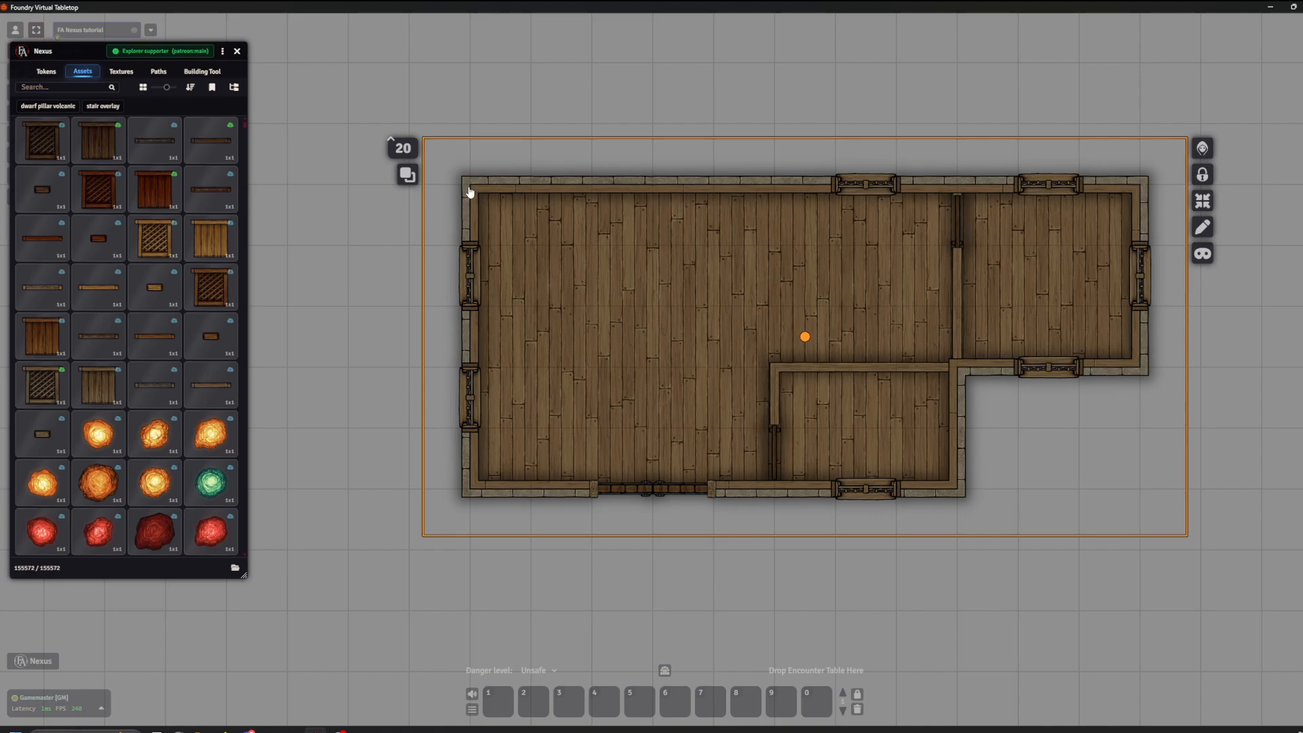
left_click(401, 156)
left_click(904, 58)
left_click(650, 477)
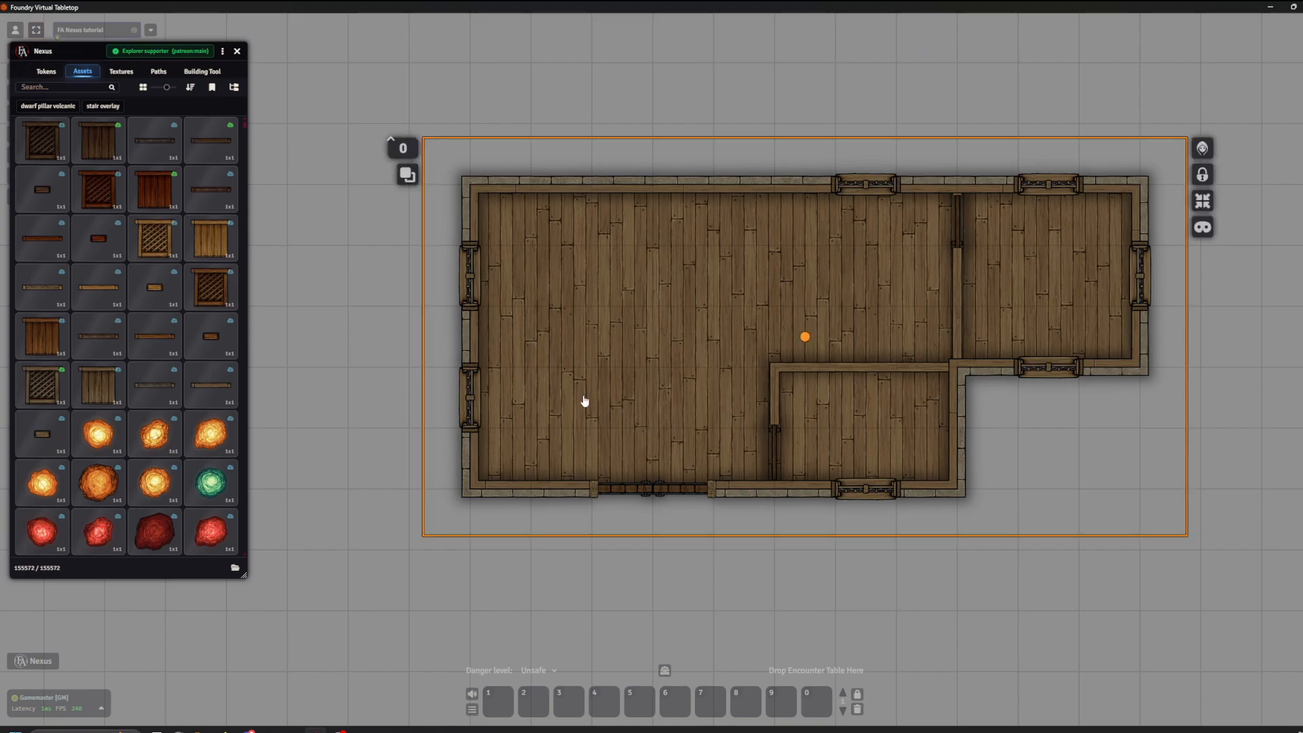
left_click(331, 417)
left_click_drag(804, 606, 709, 594)
Open the FA Nexus Layer Manager and select the Level Building 2 - Walls layer
mouse_move(1231, 67)
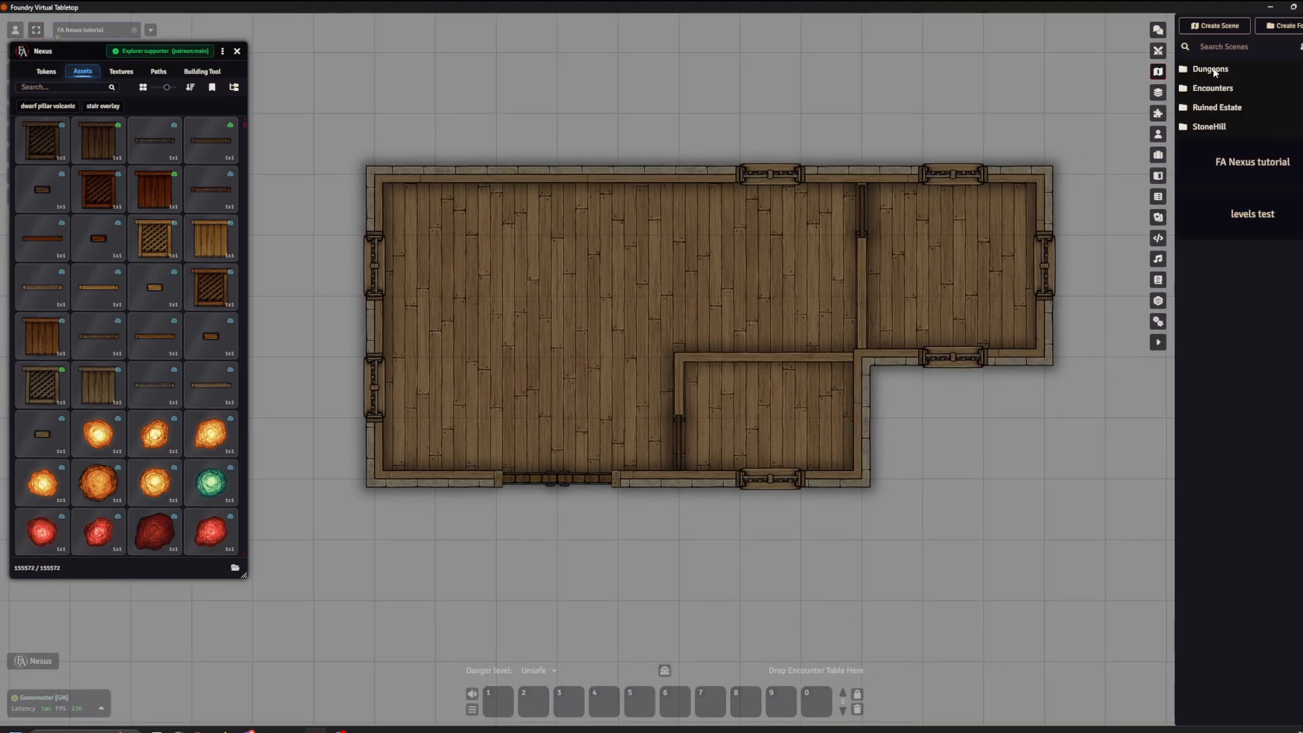
left_click(1159, 92)
left_click(1242, 144)
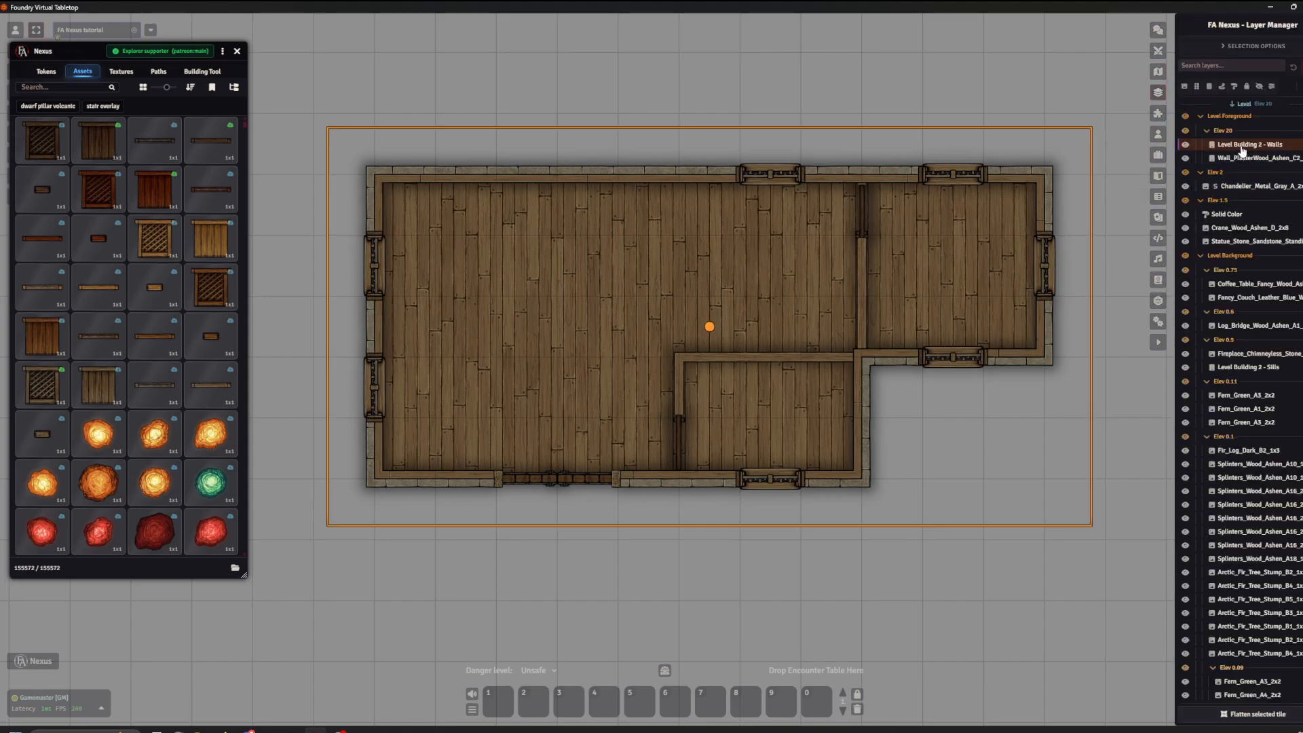
scroll(942, 154, "down", 3)
left_click_drag(814, 102, 909, 190)
scroll(921, 180, "down", 2)
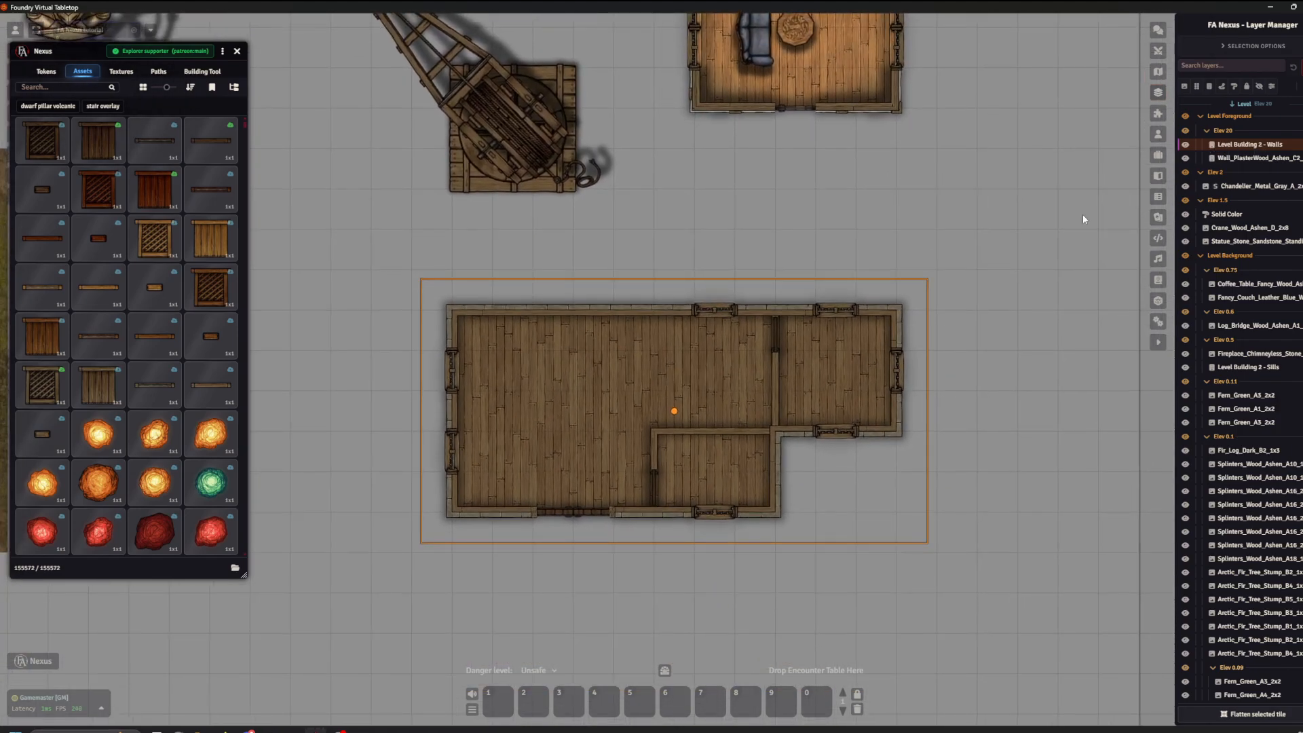
Reopen the building for editing from its wall tile, view its portals, and exit the editor without changing anything
right_click(662, 310)
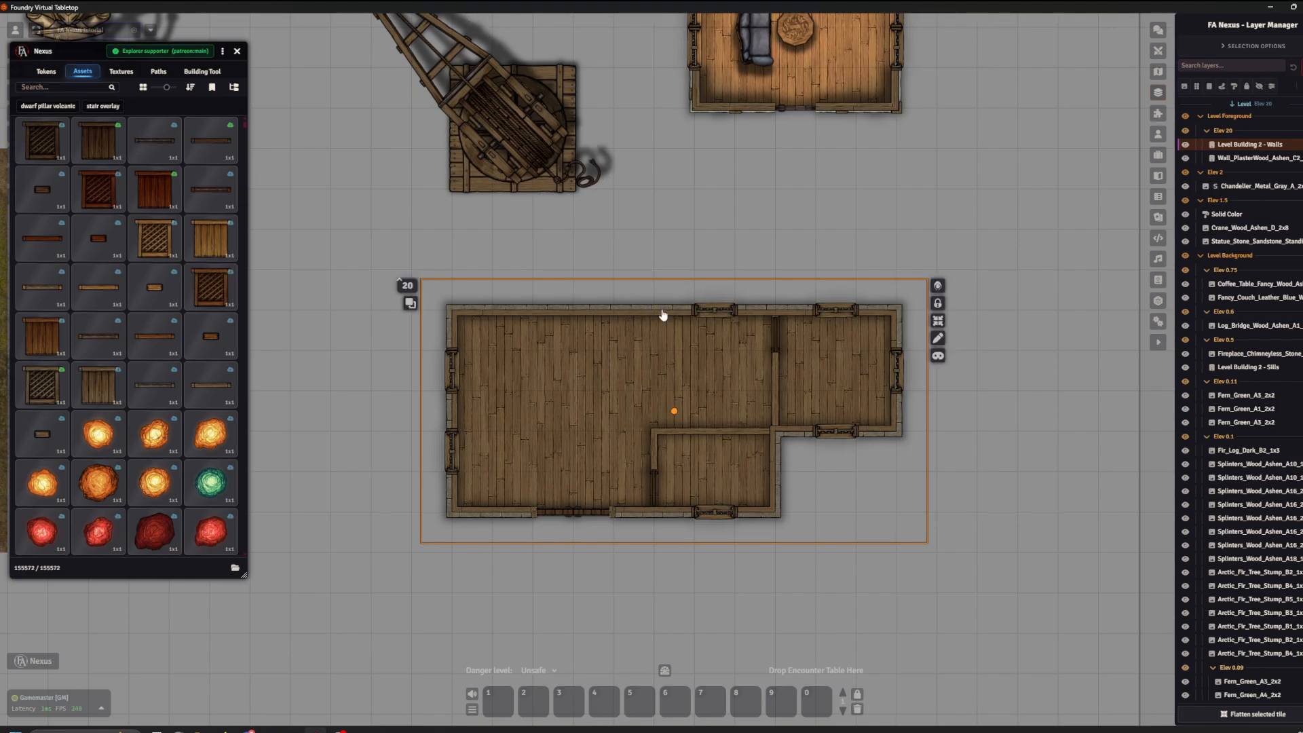
left_click(938, 338)
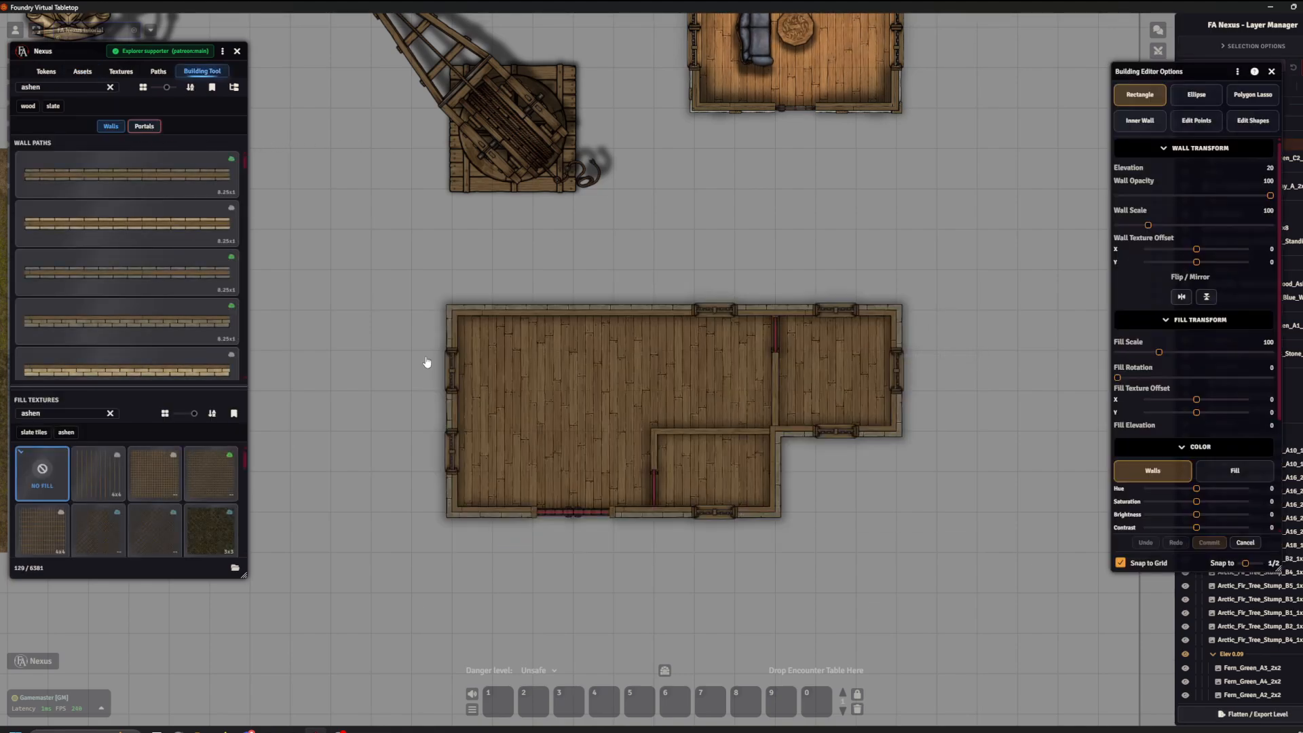
left_click(579, 519)
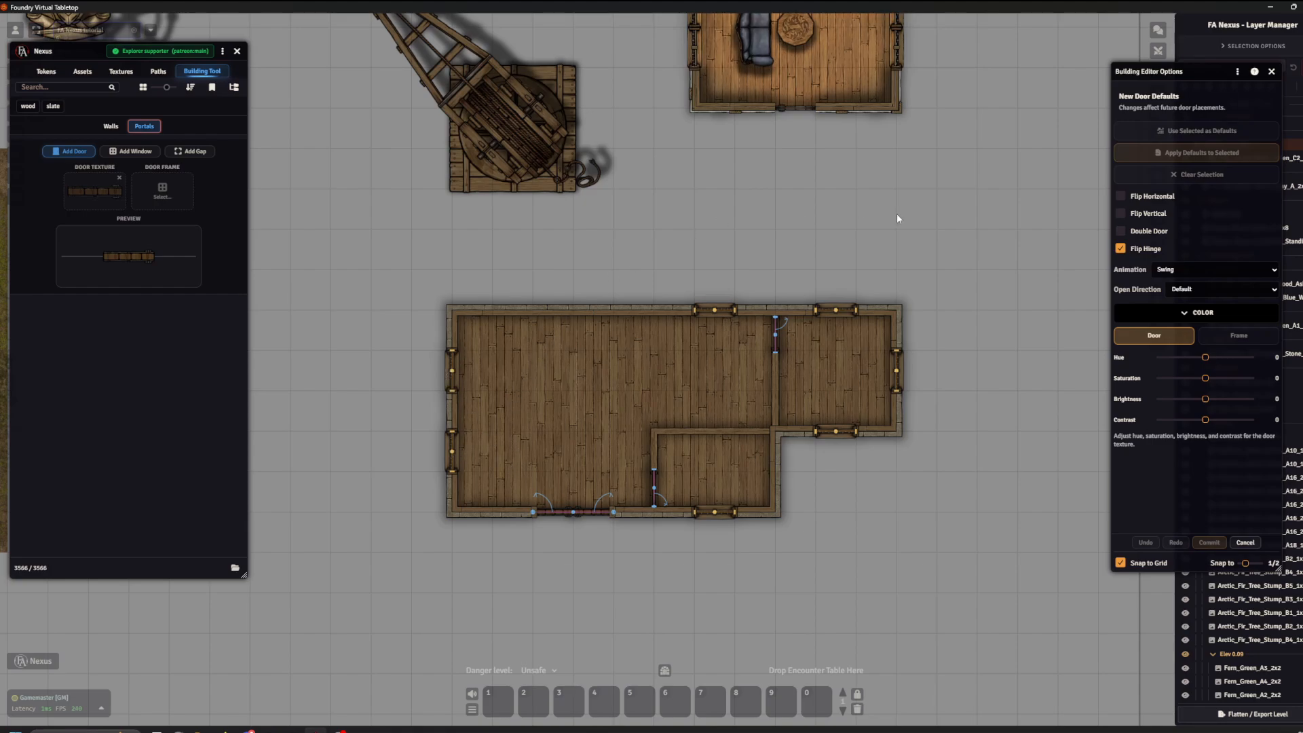
key("Escape")
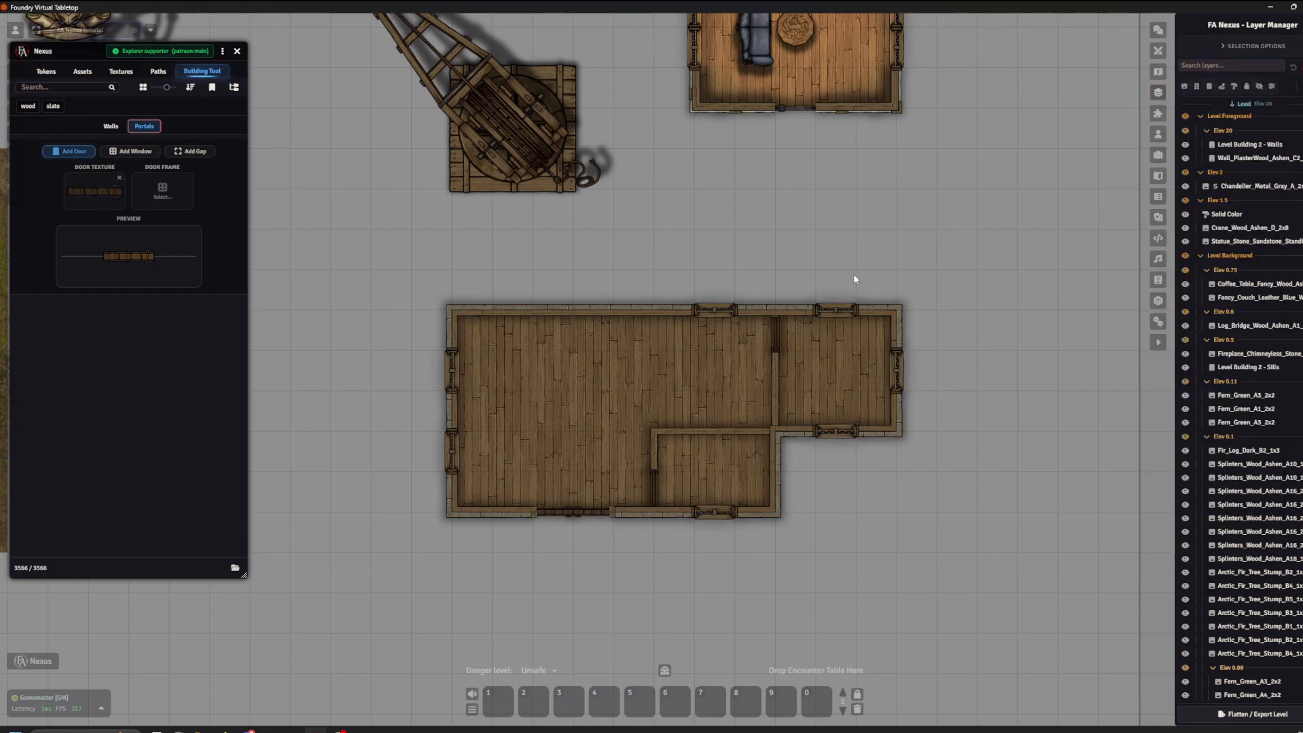
key("Escape")
left_click(919, 324)
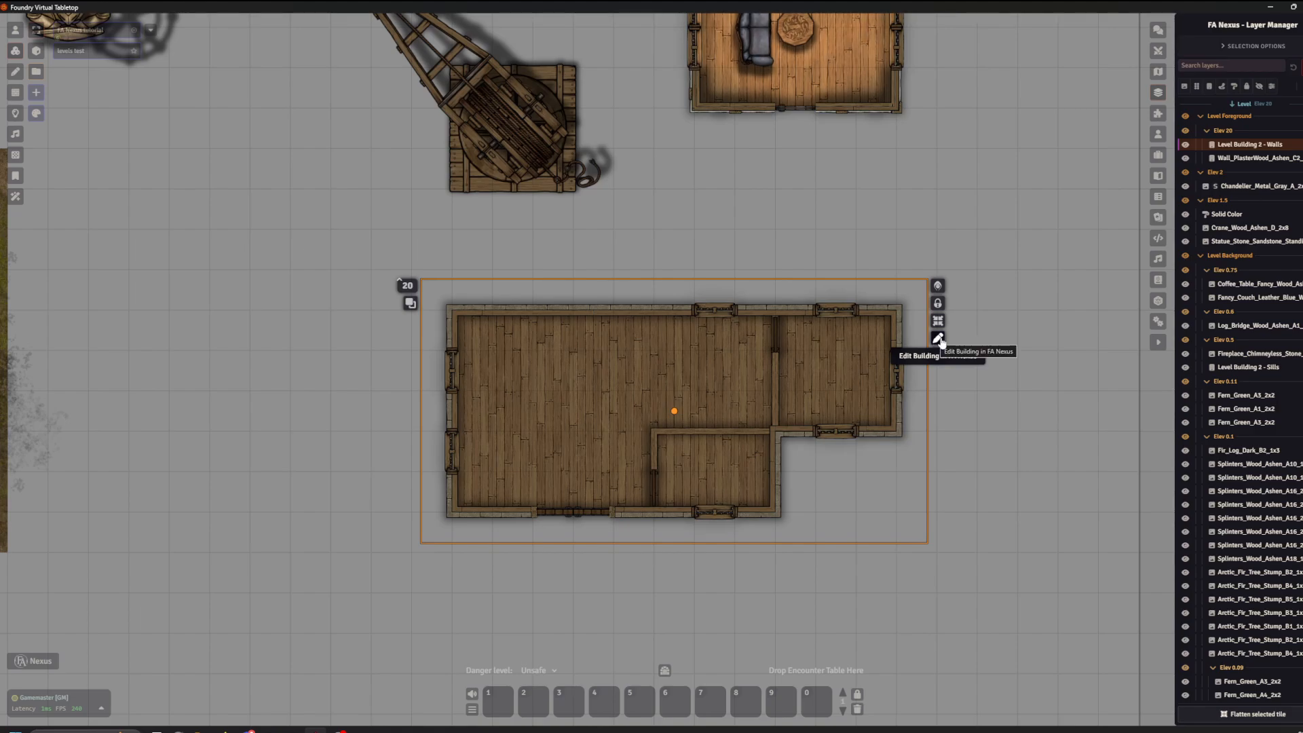
left_click_drag(243, 226, 431, 299)
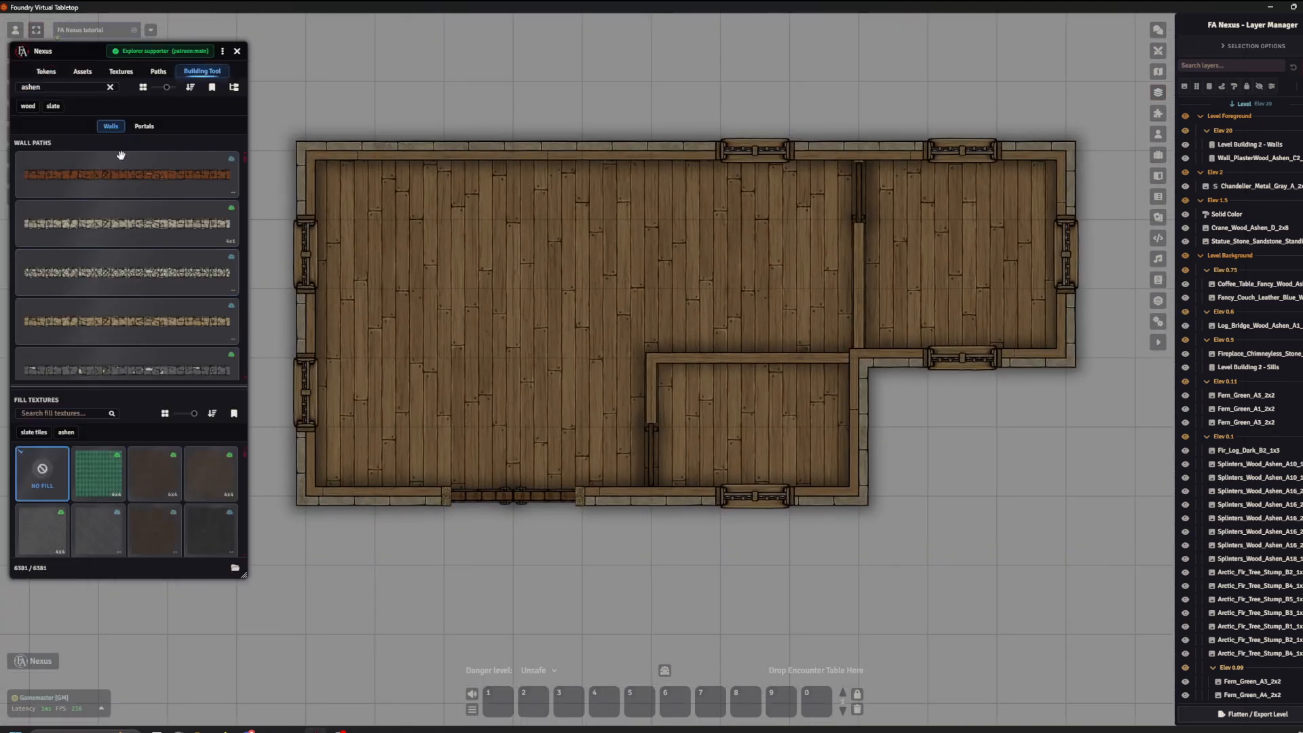
Search the assets for "fireplace" and choose a 1x2 gray stone fireplace with a wooden mantel
left_click(82, 71)
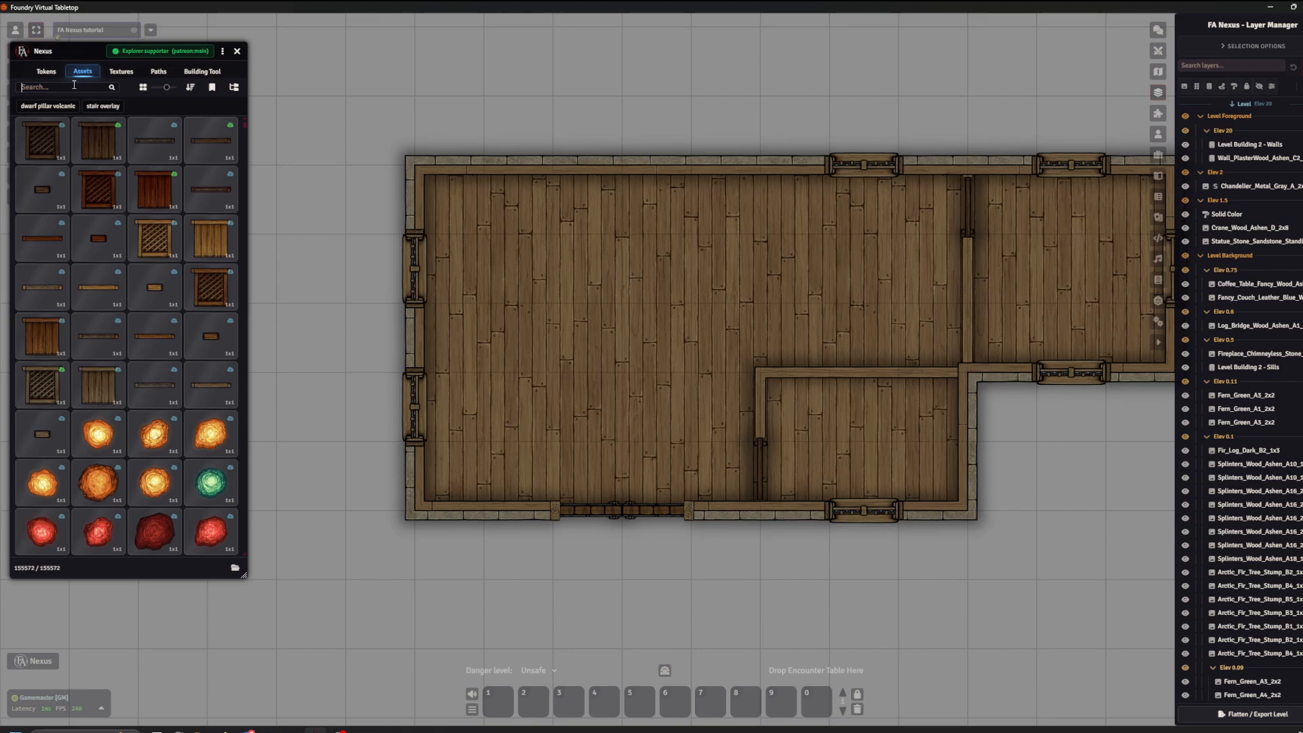
left_click(68, 83)
type("fireplace")
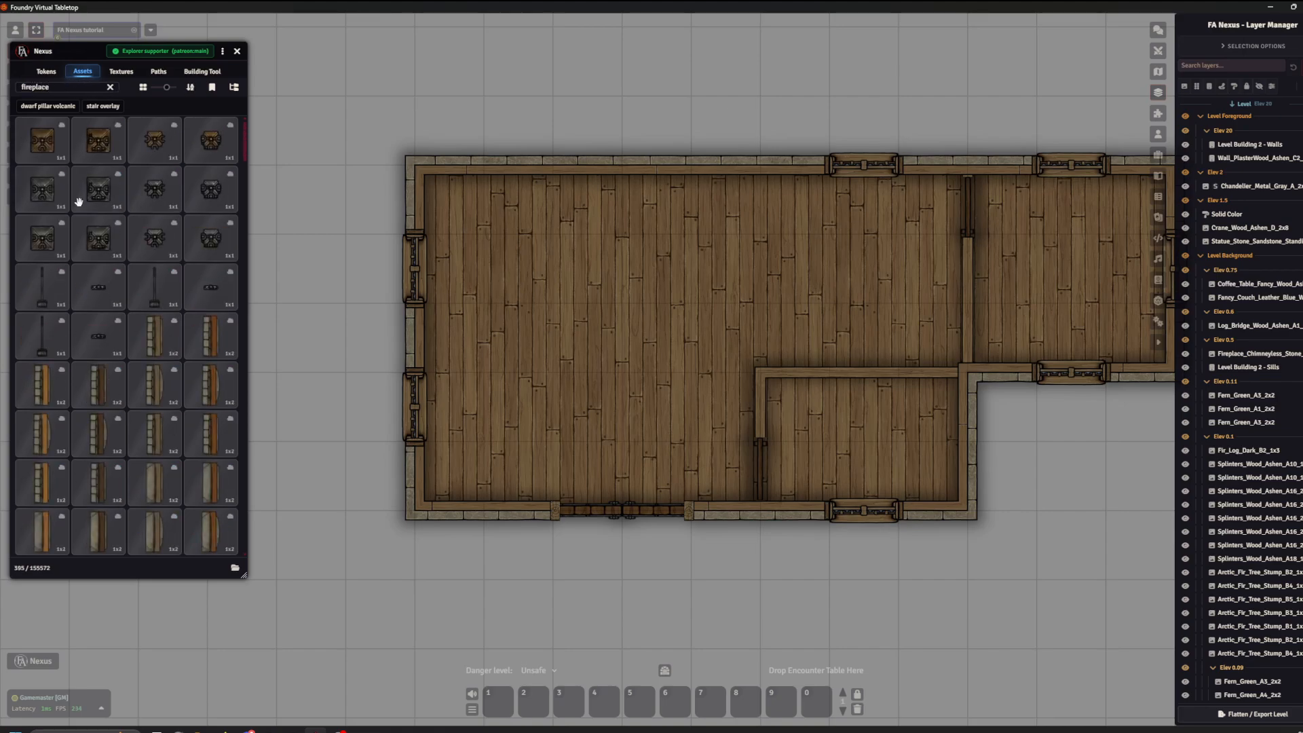
scroll(133, 378, "down", 3)
scroll(157, 370, "up", 1)
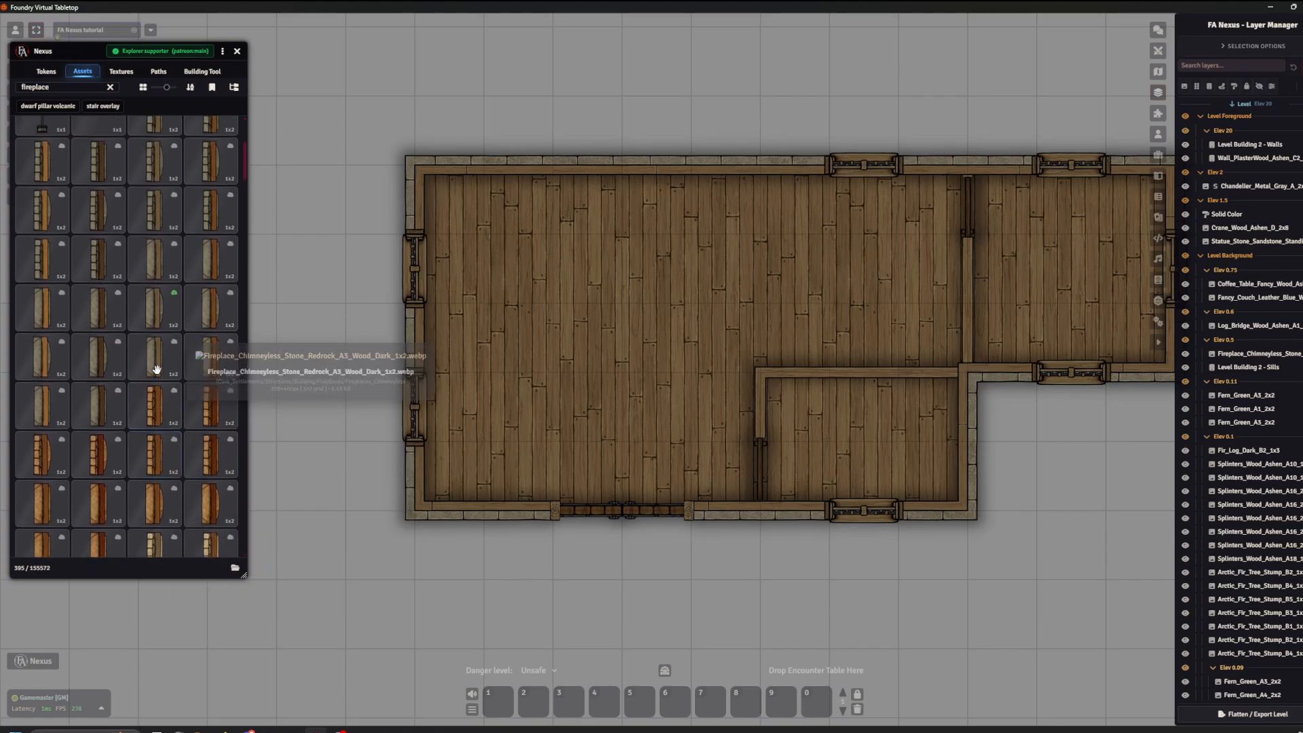
left_click(160, 328)
Rotate the fireplace to 90 degrees and place it with grid snapping off against the main room's upper wall
scroll(607, 194, "up", 2)
scroll(607, 195, "up", 4)
left_click_drag(654, 260, 653, 344)
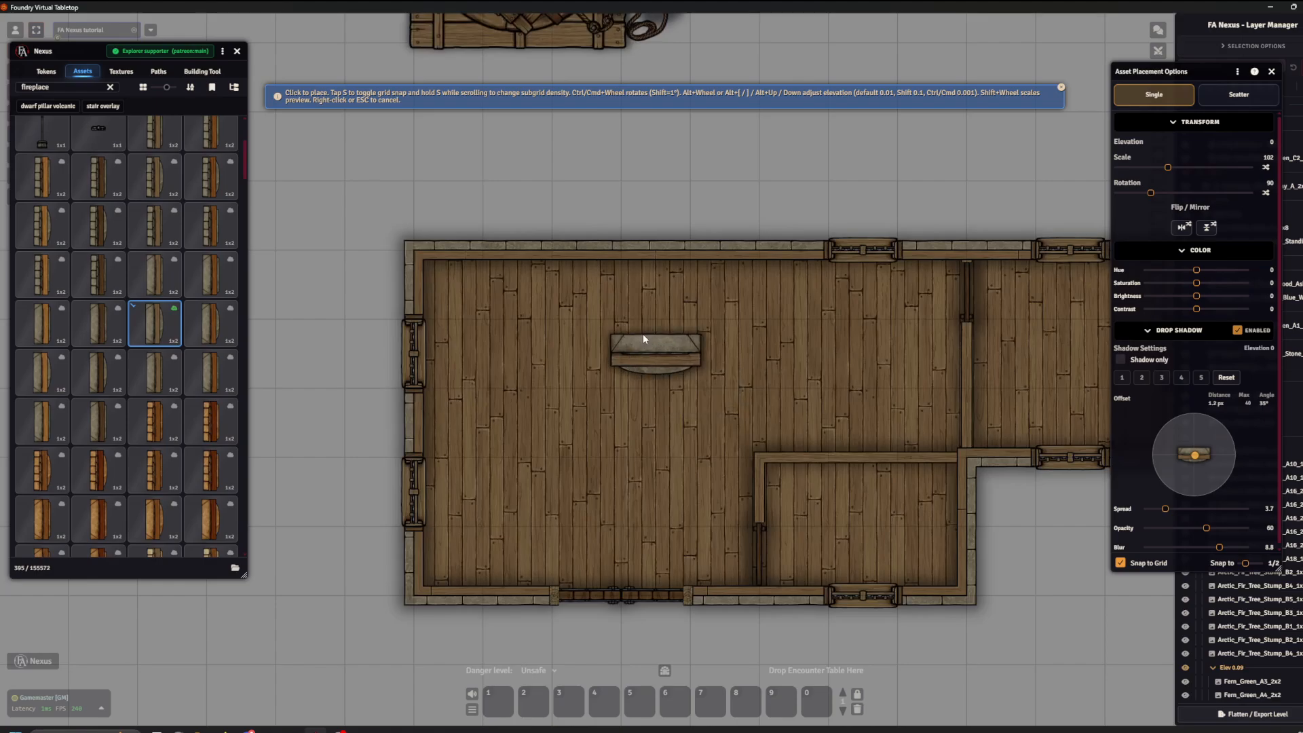
scroll(618, 290, "up", 3)
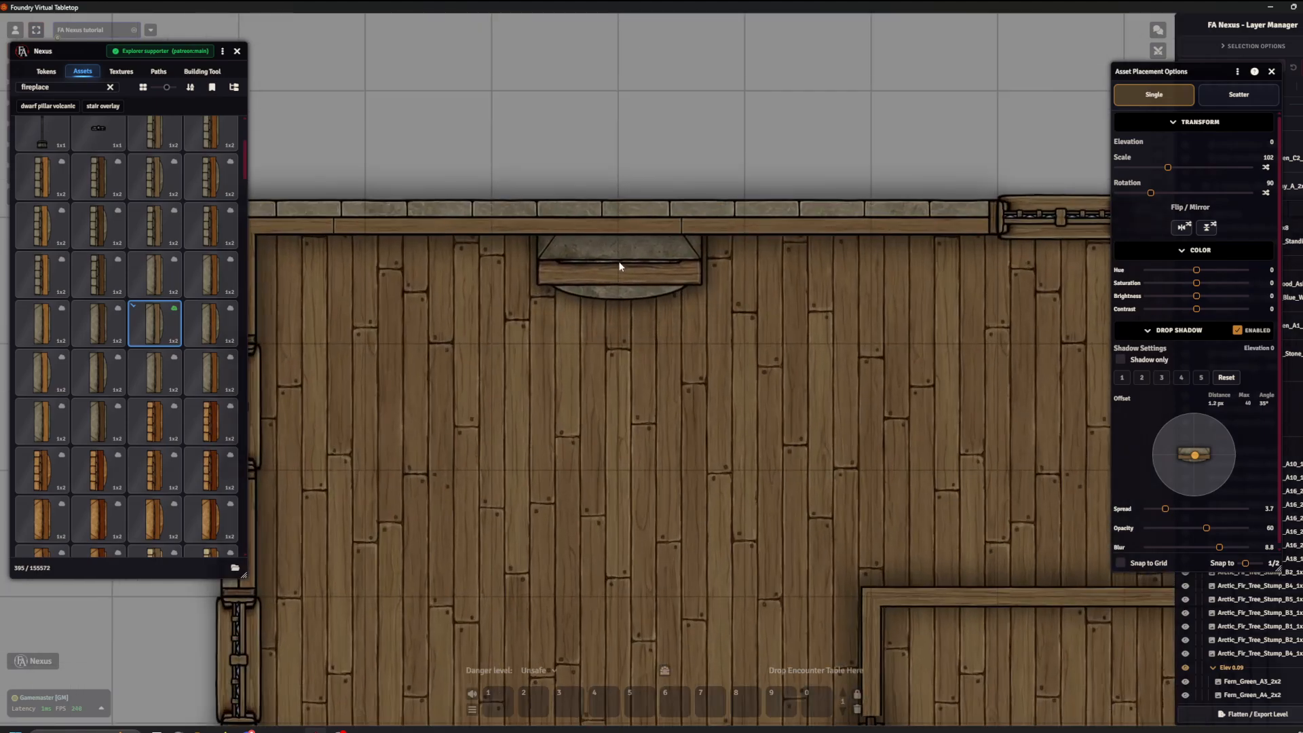
left_click(618, 265)
scroll(611, 299, "down", 3)
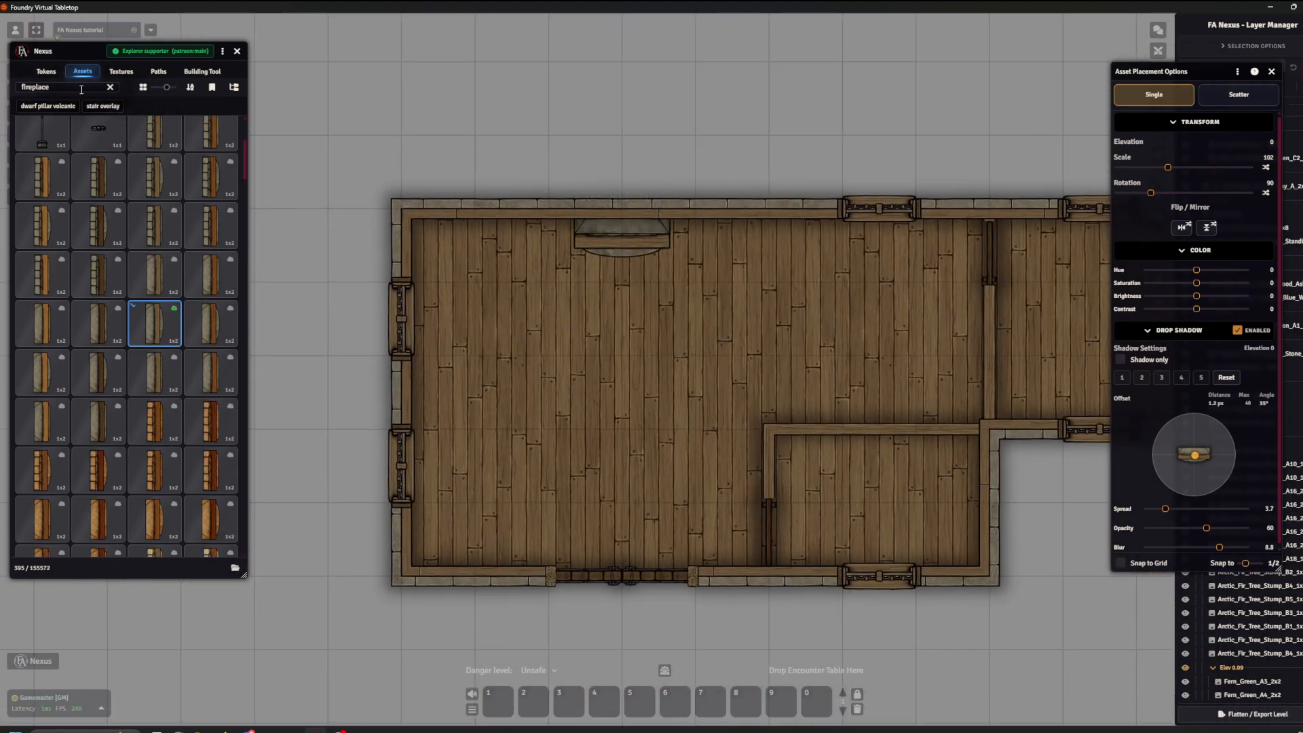
Search the assets for "chair" and choose a 1x1 dark wooden armchair with a red cushion
type("chair")
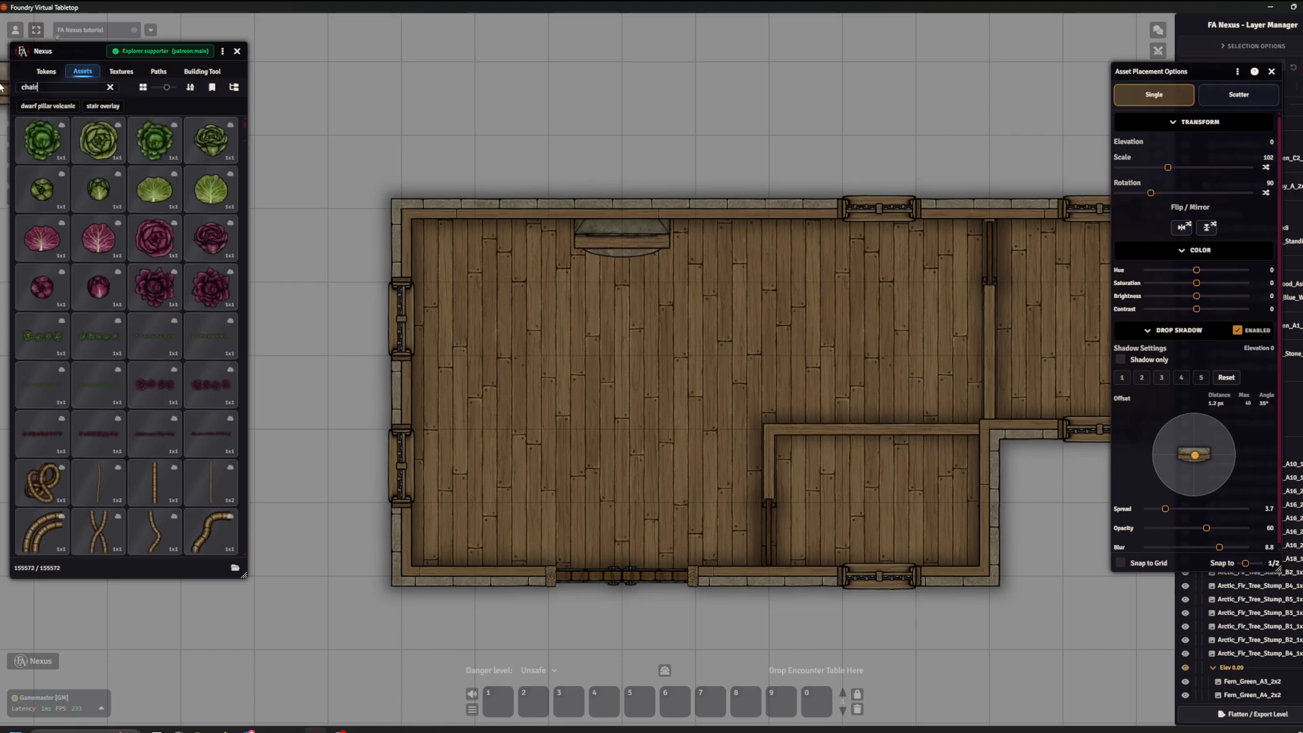
scroll(123, 275, "down", 10)
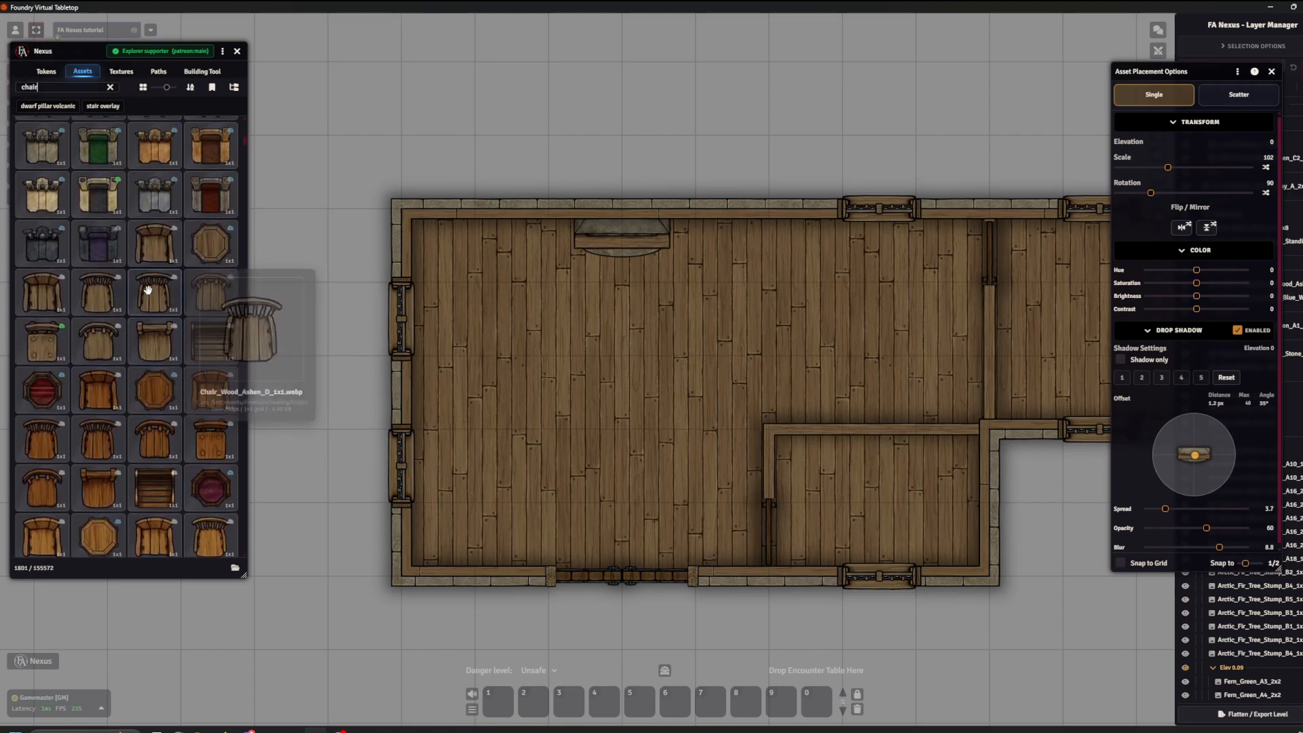
scroll(143, 290, "down", 10)
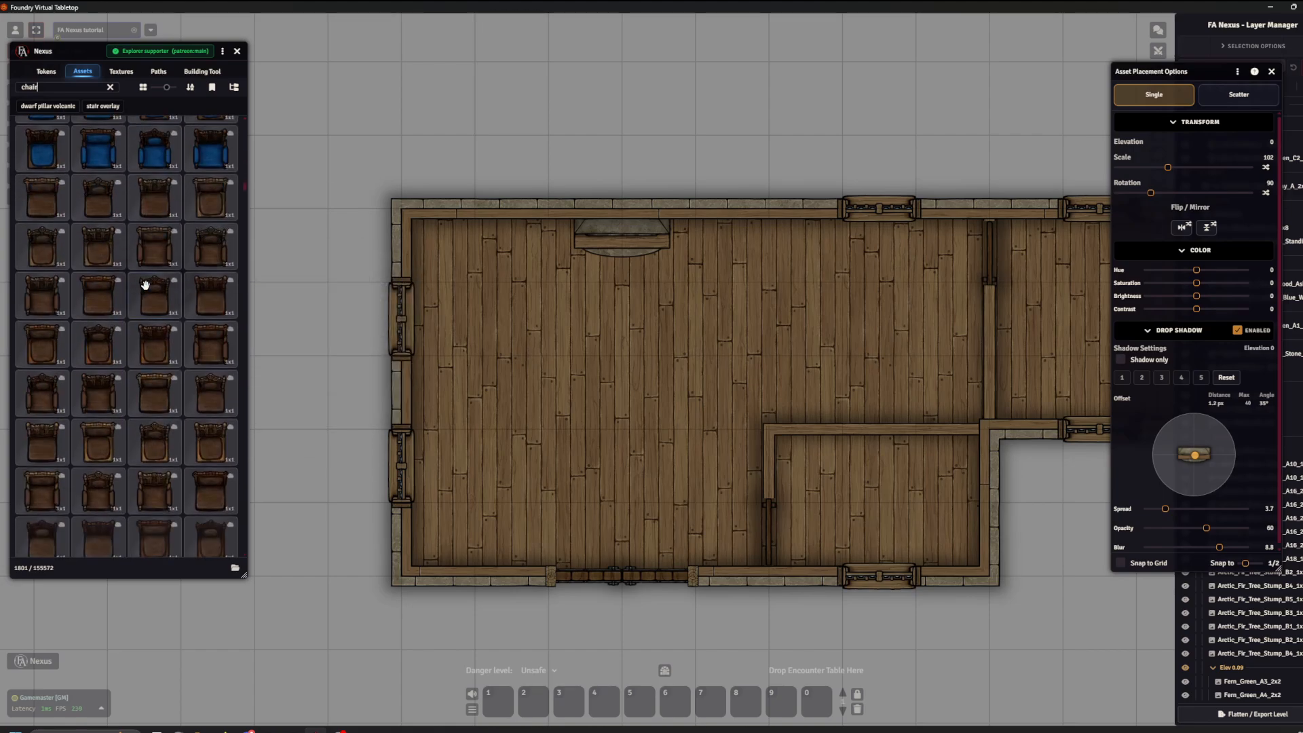
scroll(155, 249, "down", 10)
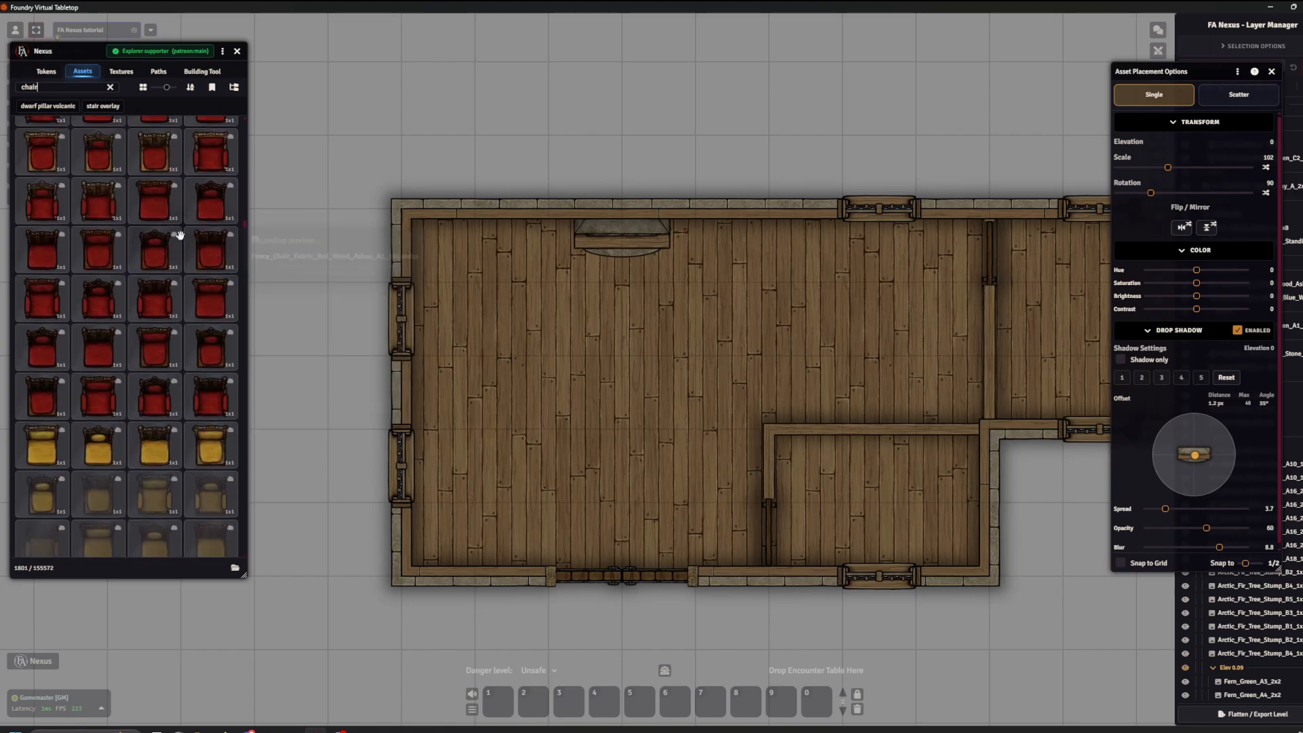
left_click(213, 235)
scroll(597, 317, "up", 5)
scroll(596, 302, "up", 4)
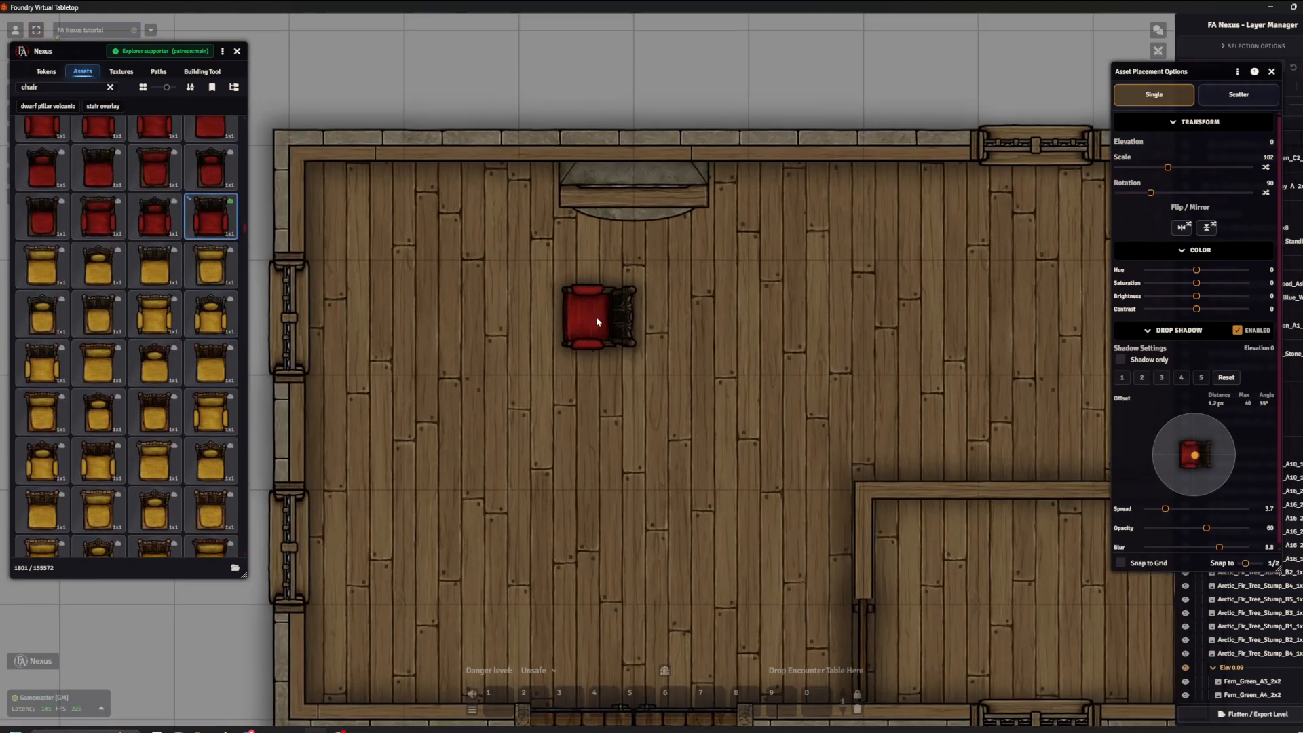
Scale the red chair to 118, rotate it to 199 degrees, and set its drop shadow to a 17.2 px offset with opacity 41
scroll(594, 303, "down", 9)
scroll(607, 315, "up", 1)
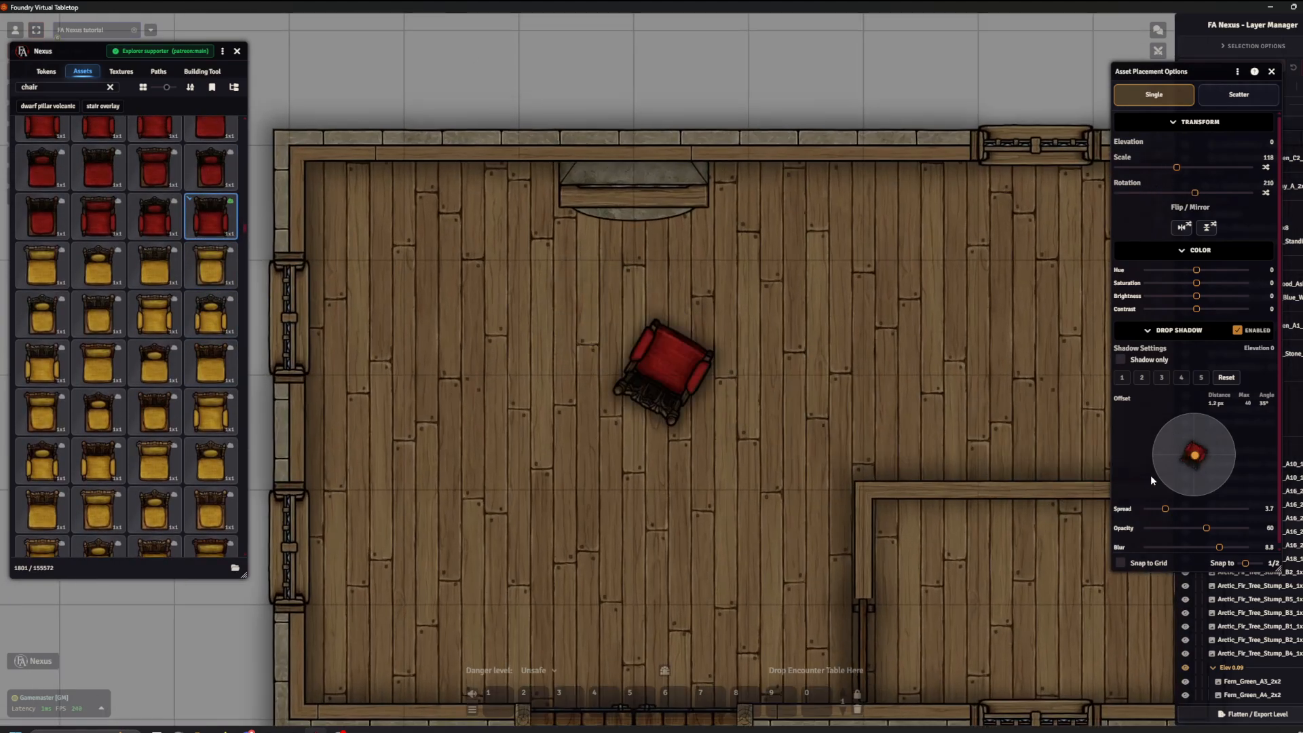
left_click_drag(1195, 460, 1185, 463)
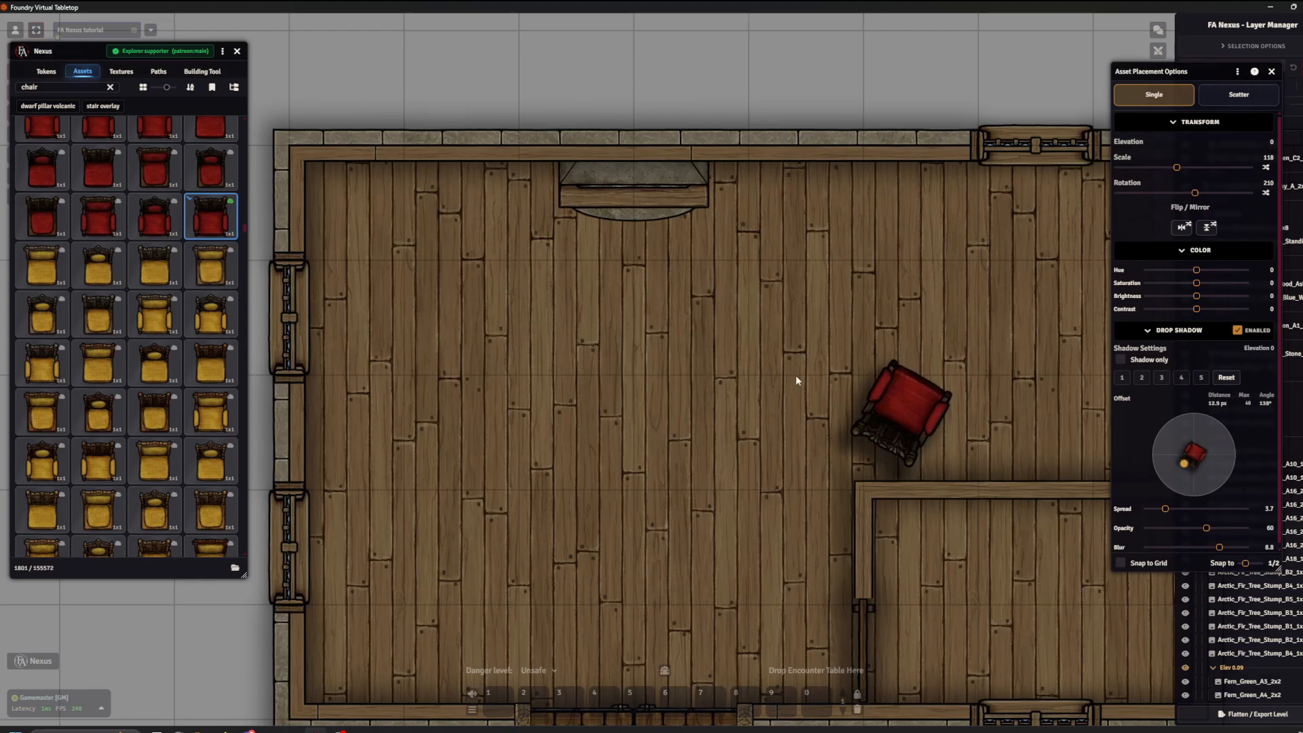
scroll(601, 278, "up", 1)
scroll(589, 285, "down", 8)
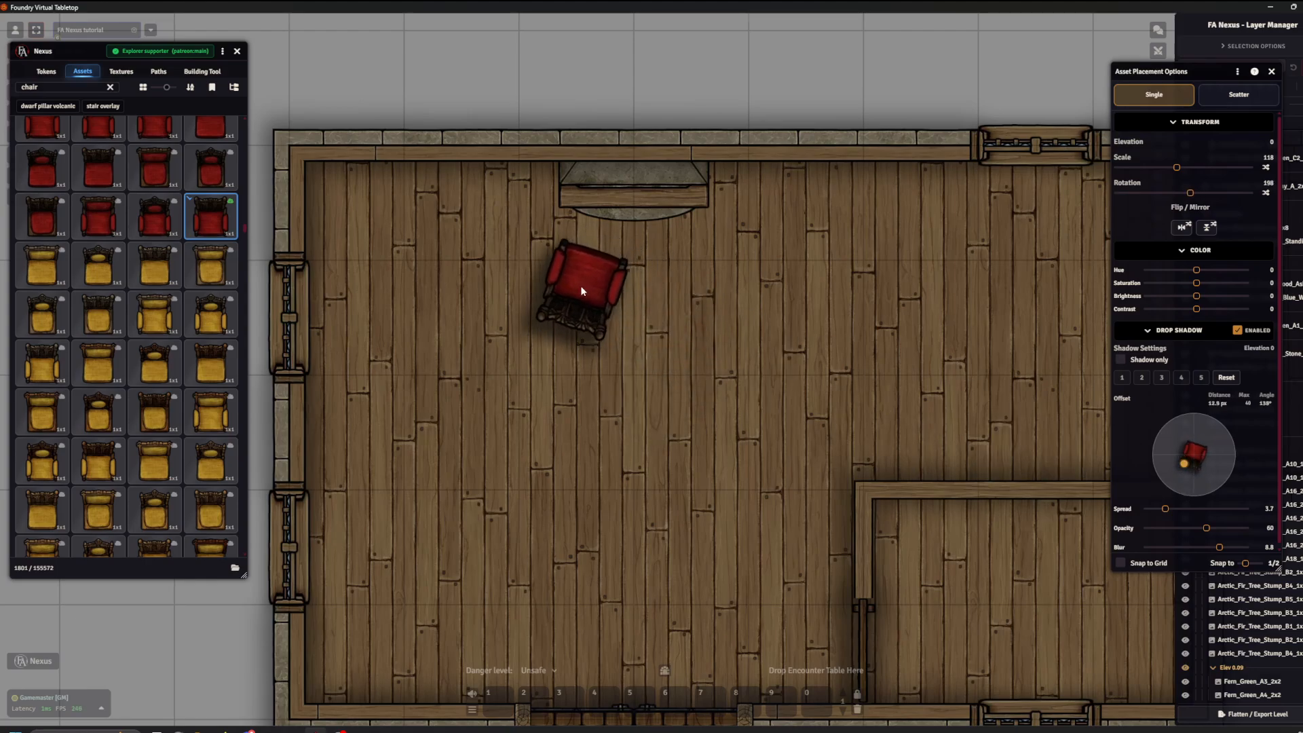
left_click_drag(1183, 464, 1186, 469)
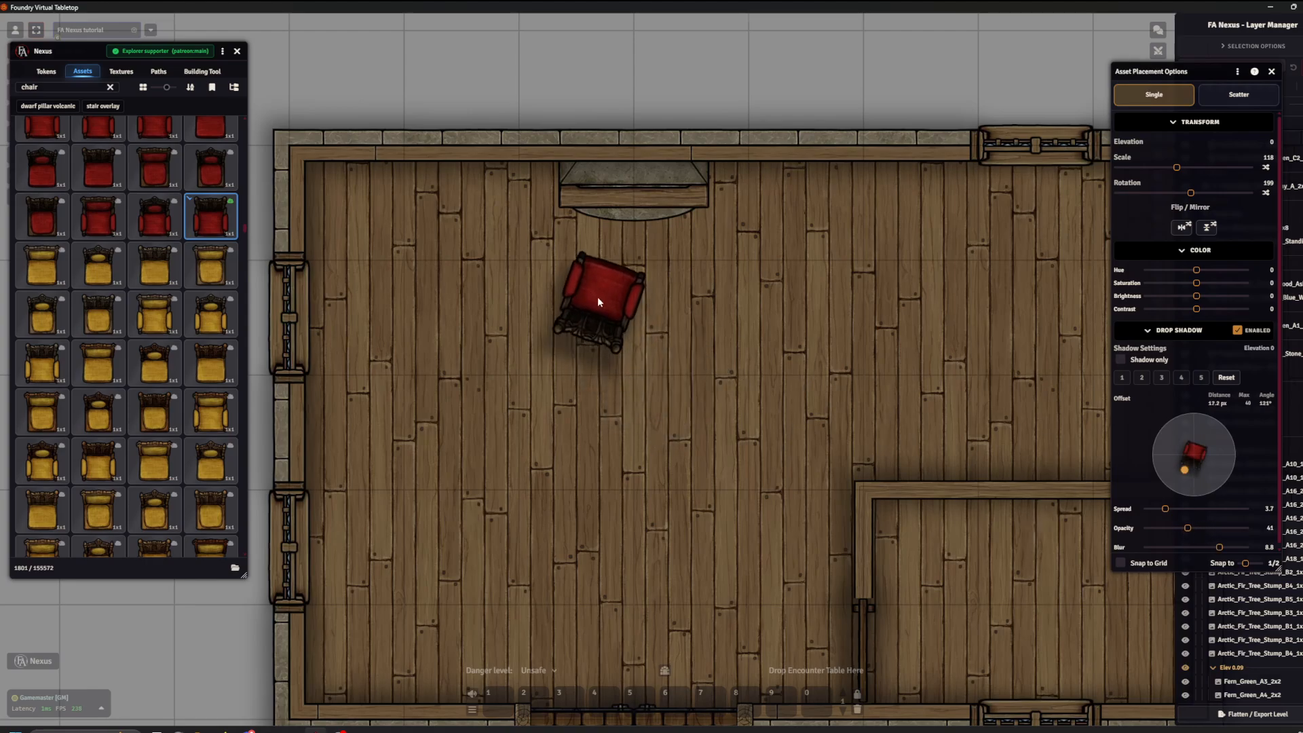
Try placing a pair of red chairs angled toward the fireplace, undoing the placements and repositioning the left chair
scroll(571, 307, "up", 3)
left_click(575, 312)
scroll(702, 319, "up", 1)
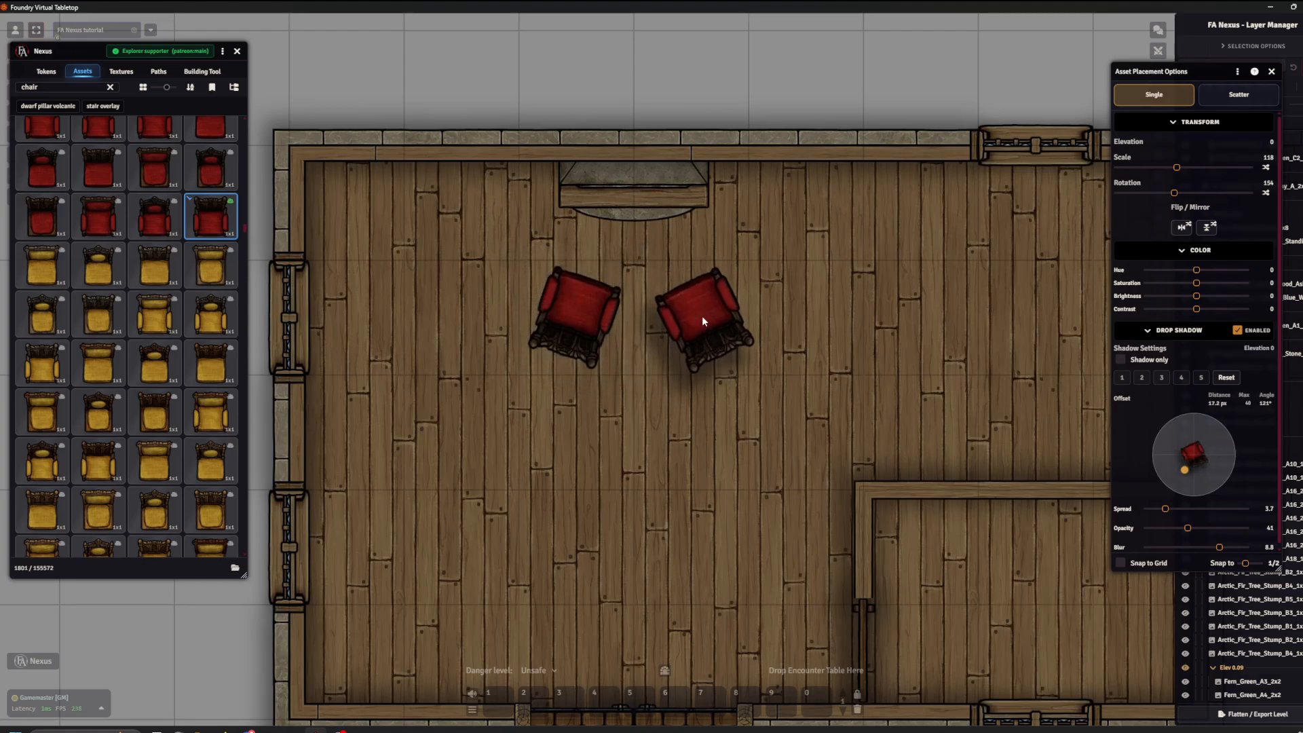
left_click(700, 307)
scroll(697, 336, "up", 1)
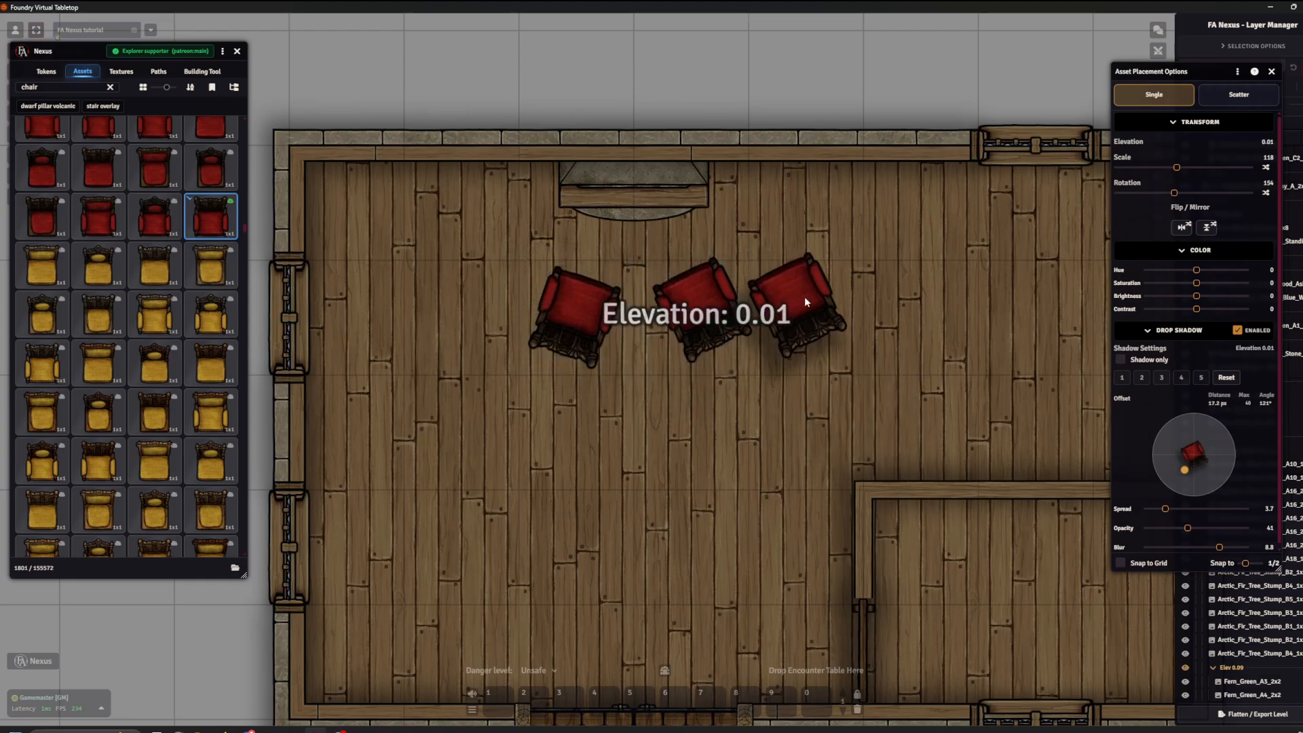
key("ctrl+z")
key("ctrl+z")
left_click(712, 302)
key("ctrl+z")
scroll(672, 307, "down", 1)
scroll(575, 312, "down", 3)
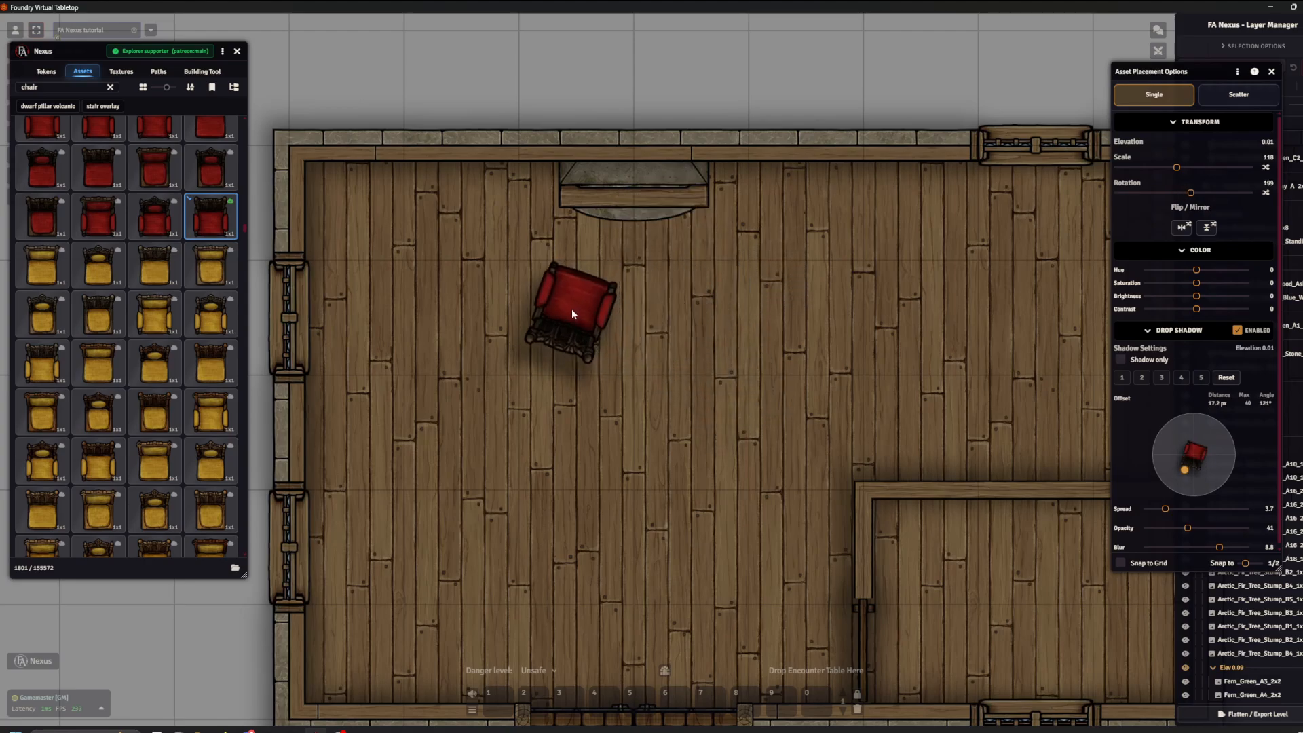
left_click(571, 323)
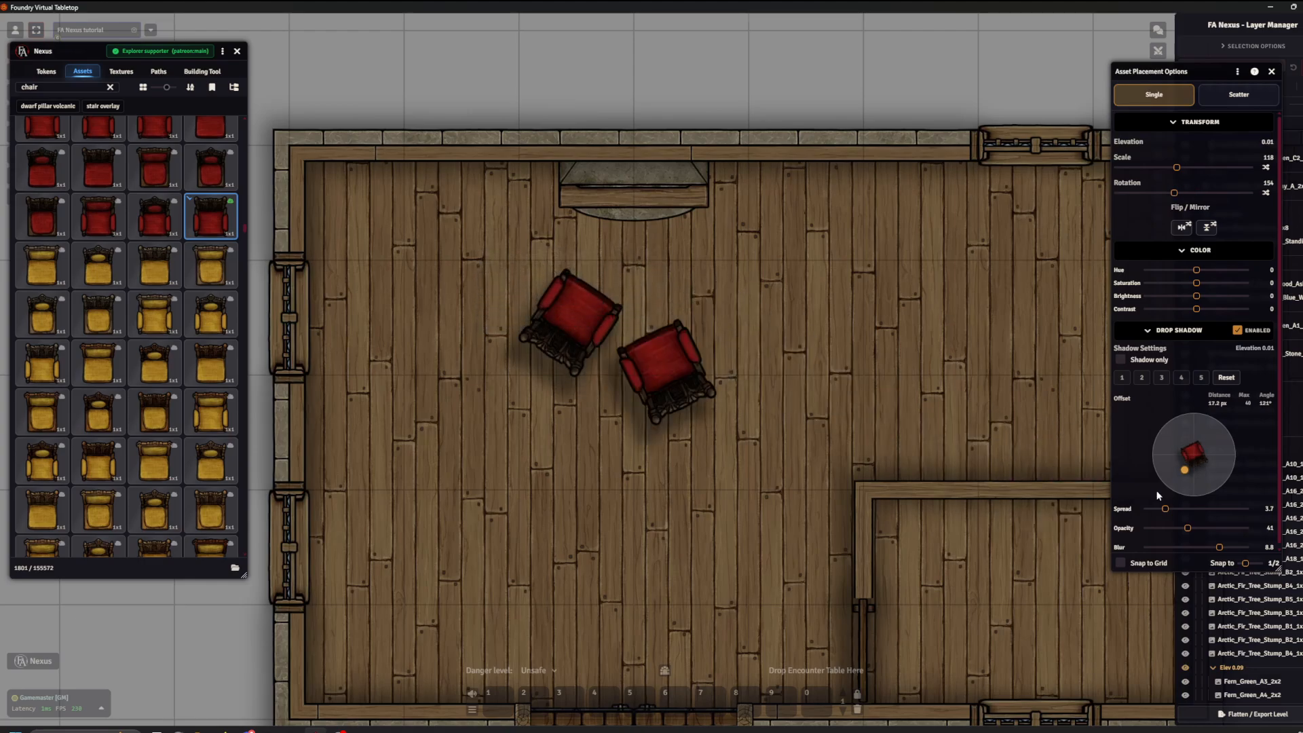
Place two red chairs facing the fireplace, the right at 154 degrees and the left at 209, with each shadow offset behind its chair
left_click_drag(1185, 468, 1204, 467)
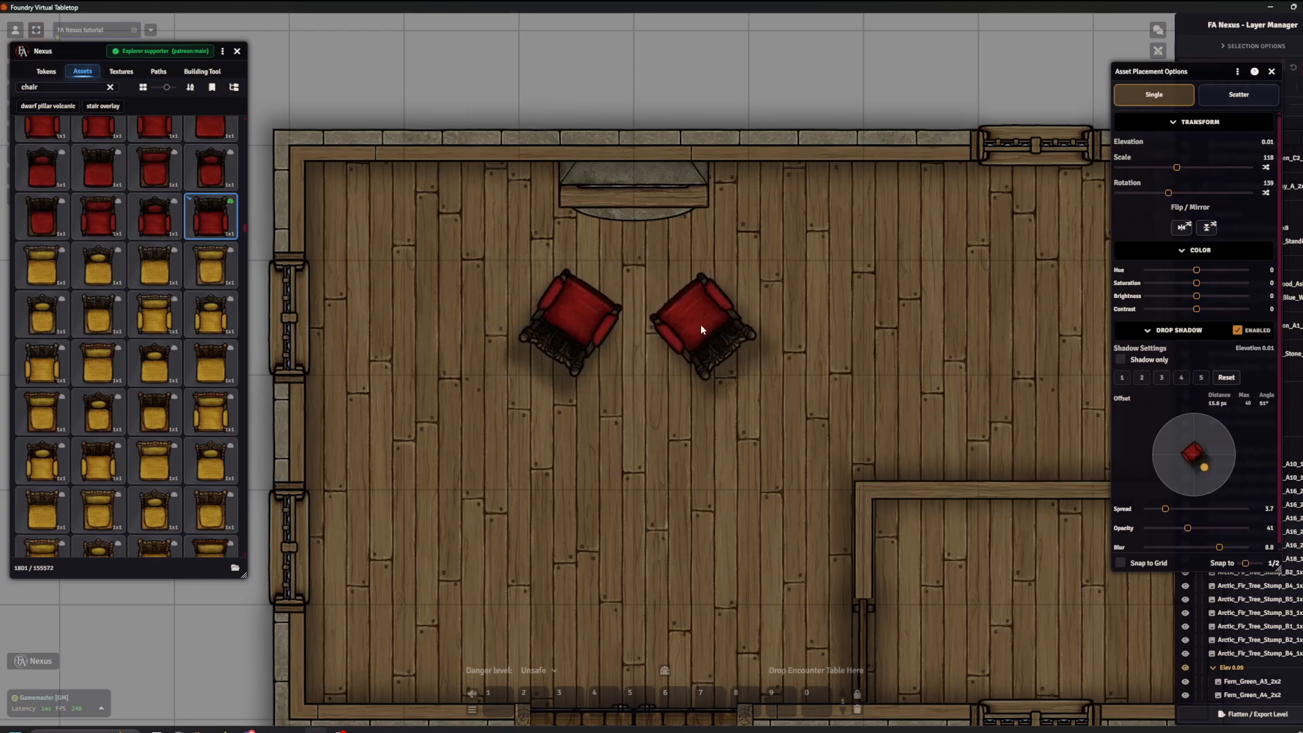
left_click(706, 330)
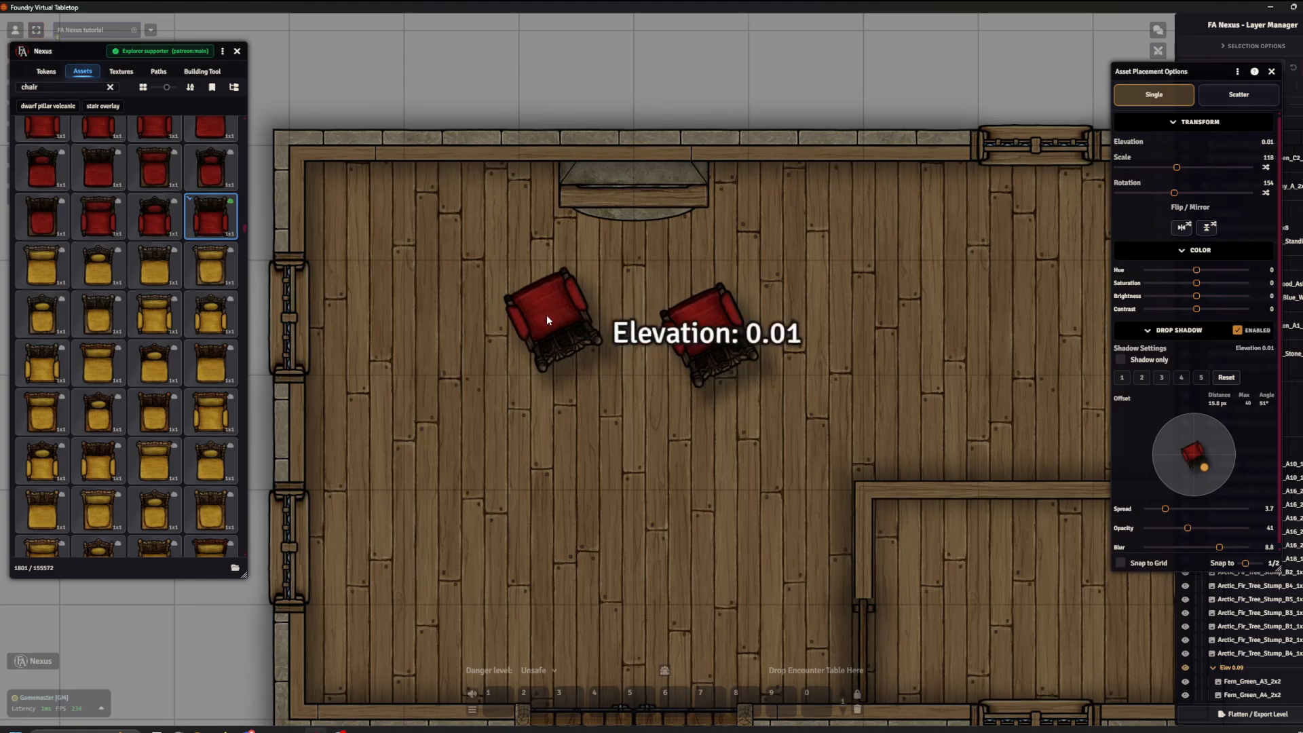
left_click_drag(1203, 467, 1178, 467)
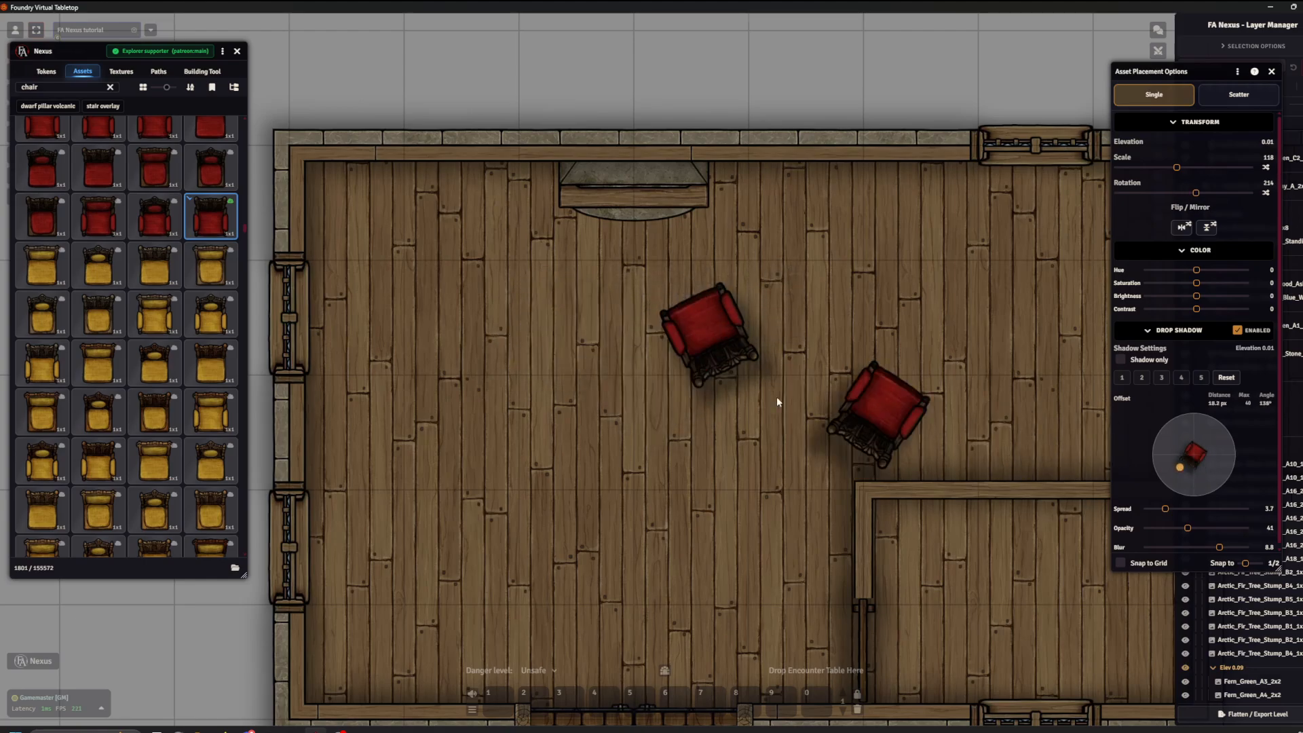
scroll(562, 334, "down", 5)
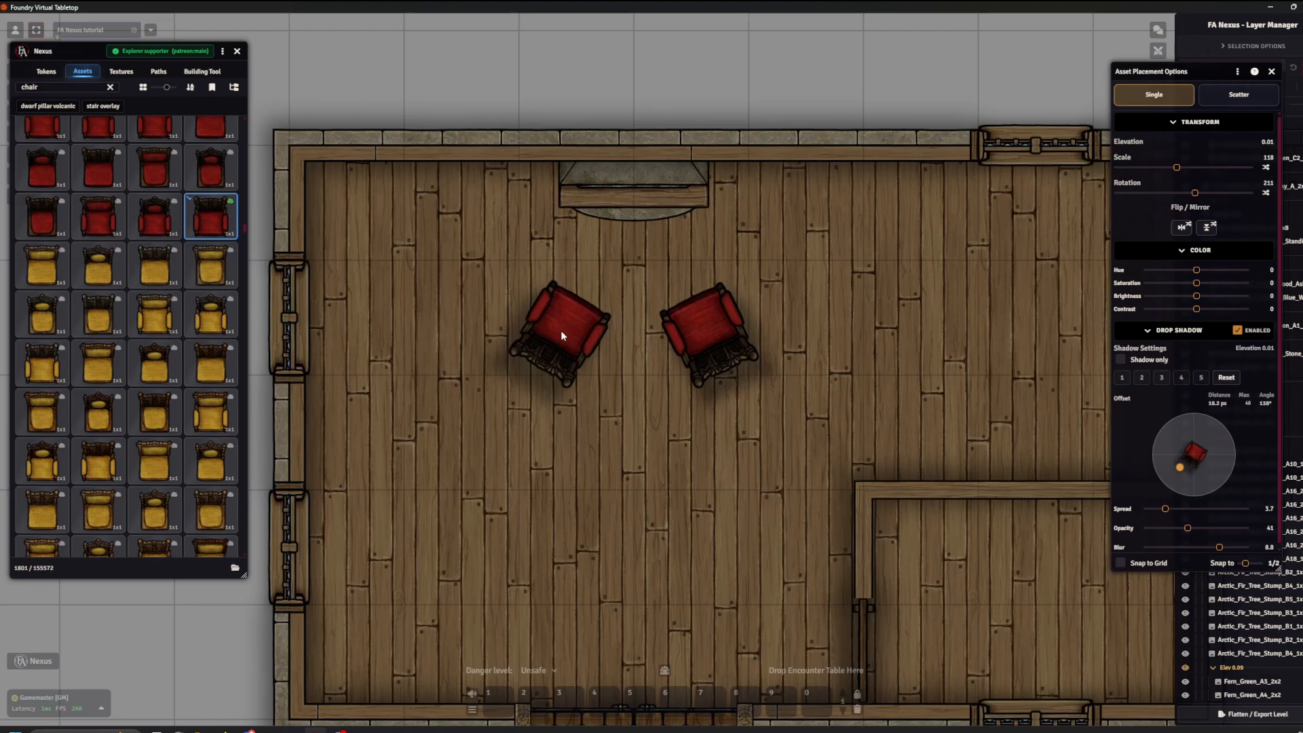
left_click(563, 330)
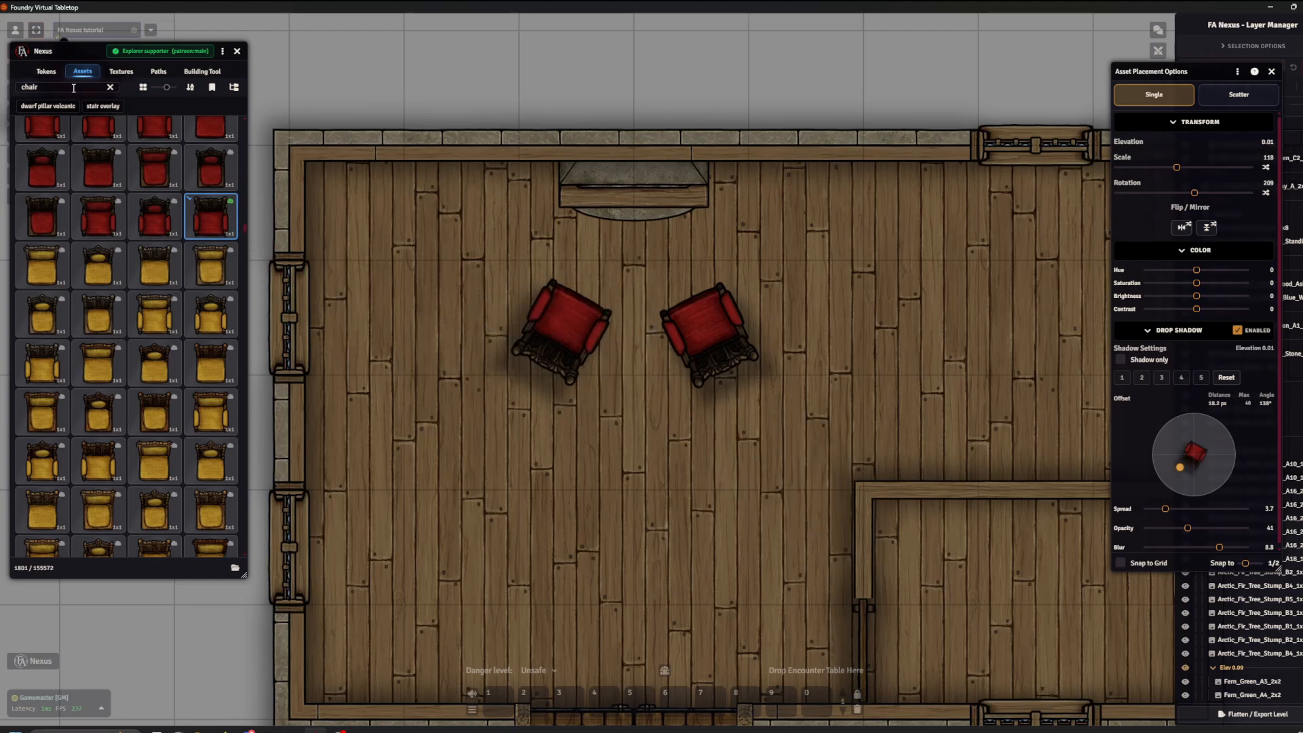
Search the assets for "table ash" and choose a round 2x2 wooden table with a patterned top
type("table")
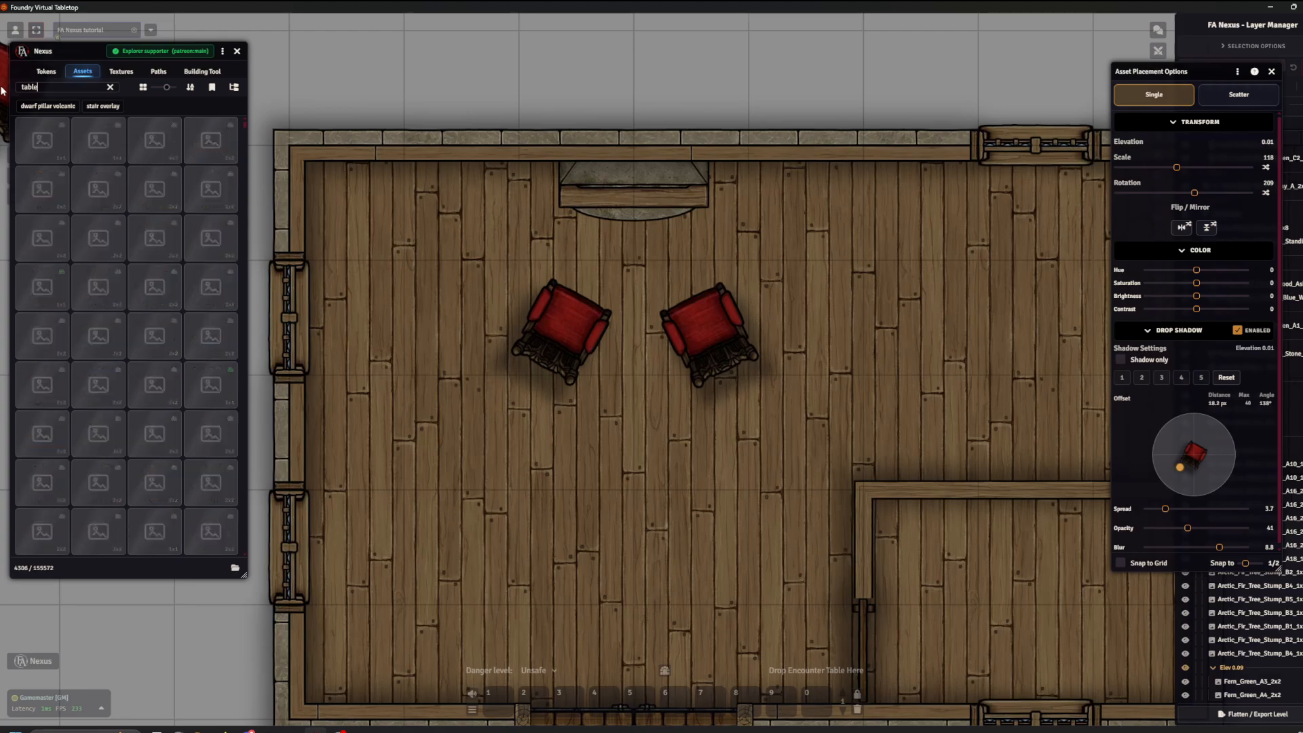
type(" ash")
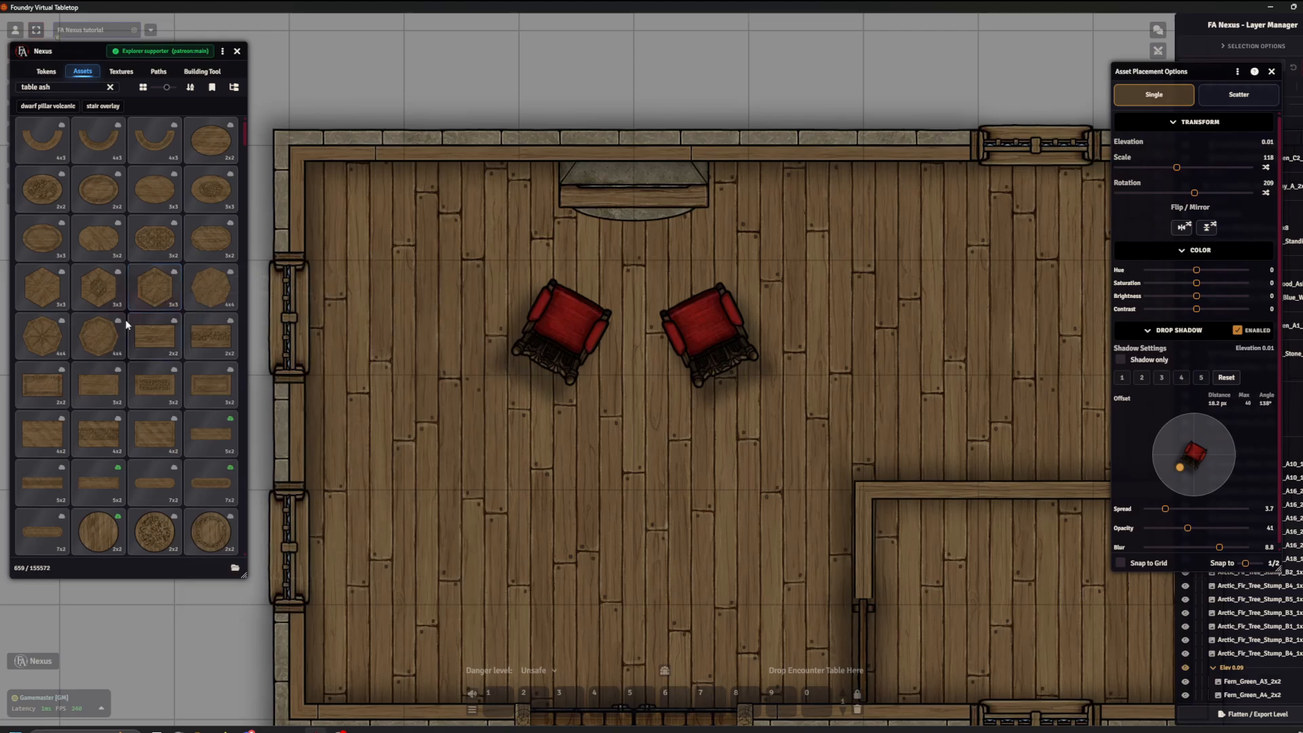
scroll(123, 320, "down", 2)
left_click(155, 479)
Scale the round table to 65, offset its shadow straight down with opacity 27, and place it between the two red chairs
left_click(636, 352)
scroll(637, 356, "down", 6)
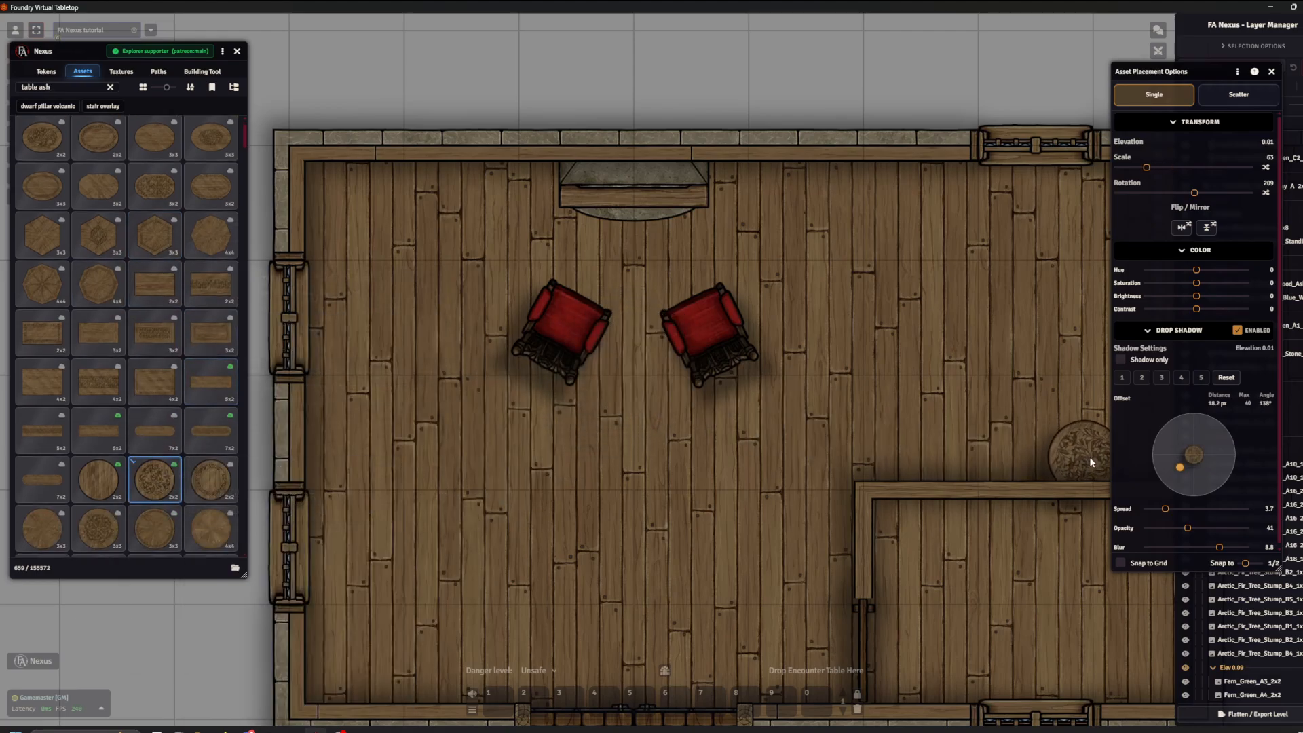
left_click_drag(1180, 468, 1185, 466)
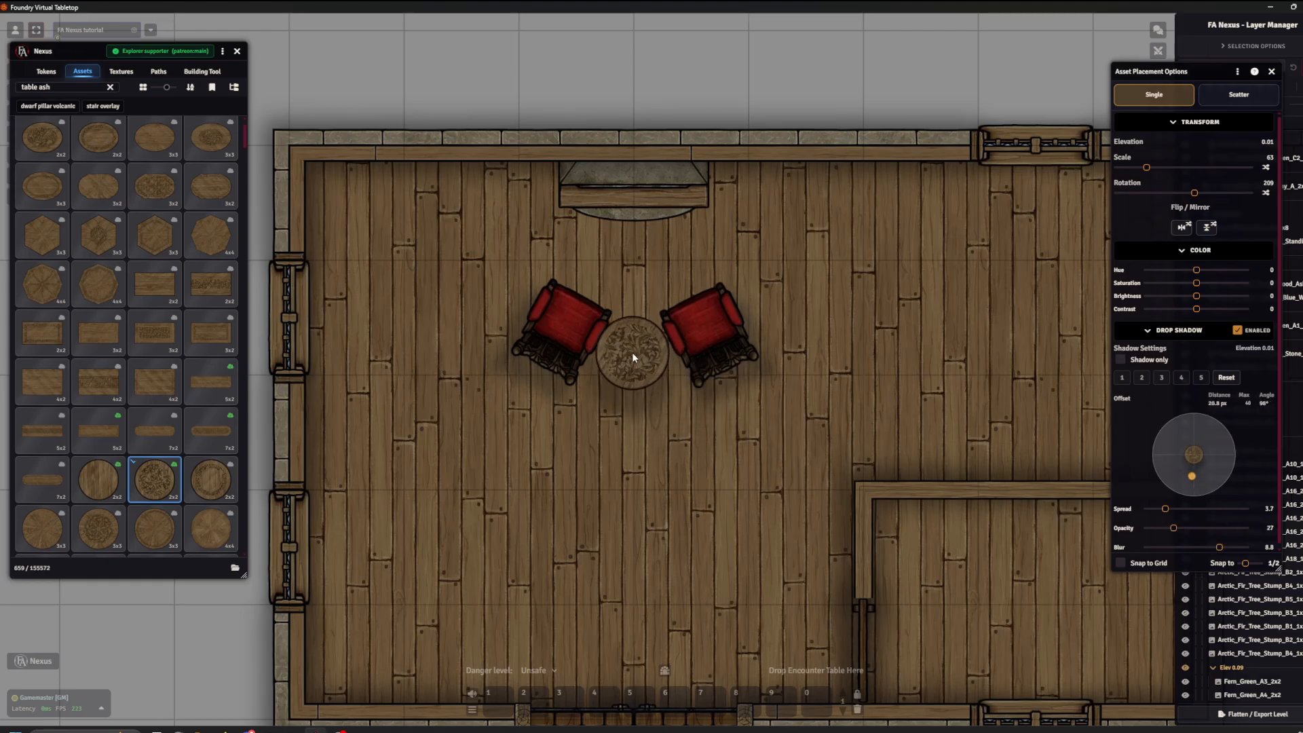
left_click(633, 350)
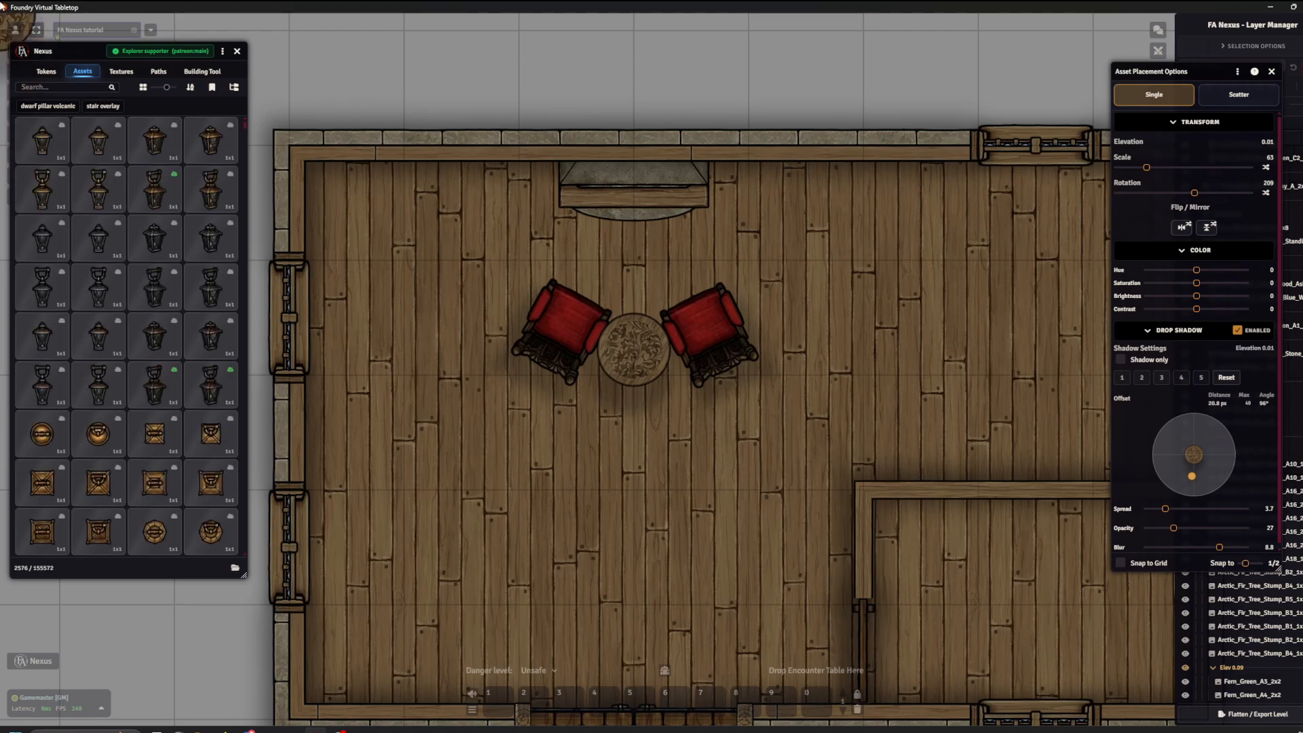
Search the assets for "plant" and choose a green 2x2 fern-like plant
type("plant")
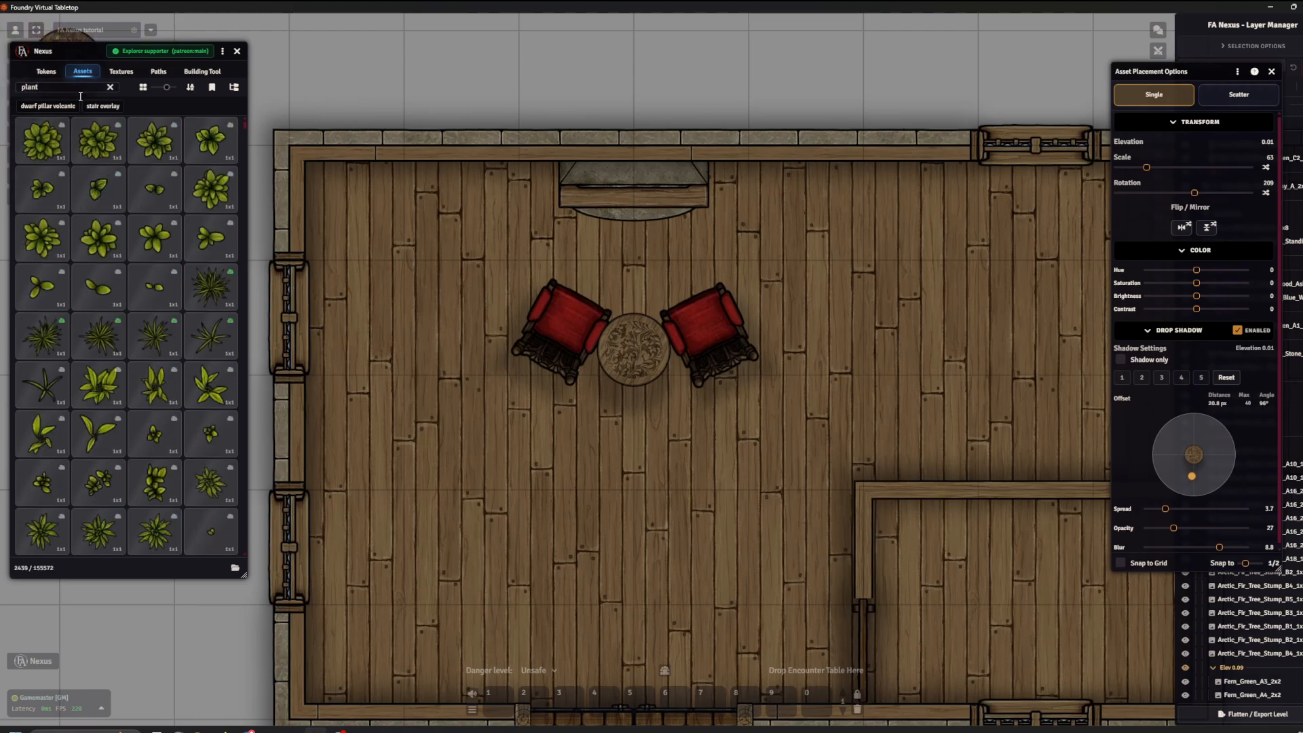
scroll(86, 139, "down", 1)
scroll(122, 231, "down", 10)
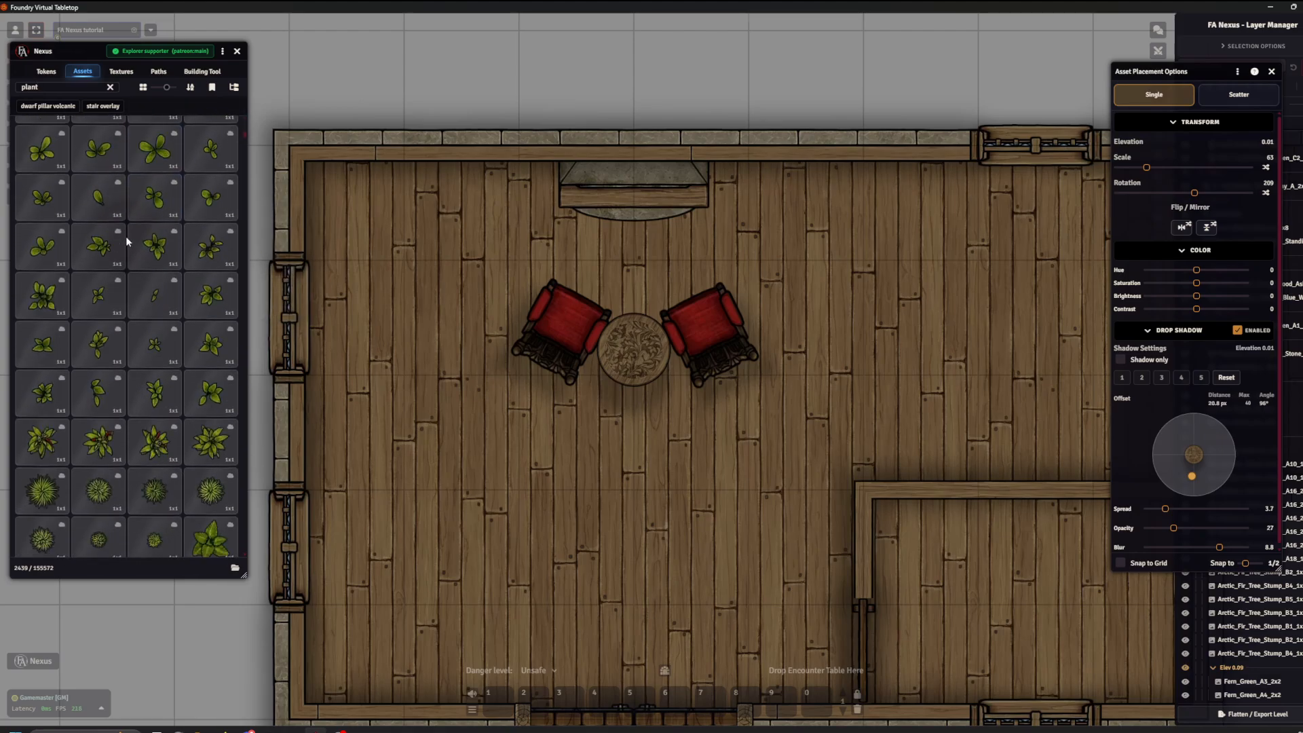
mouse_move(236, 154)
left_click_drag(244, 156, 241, 541)
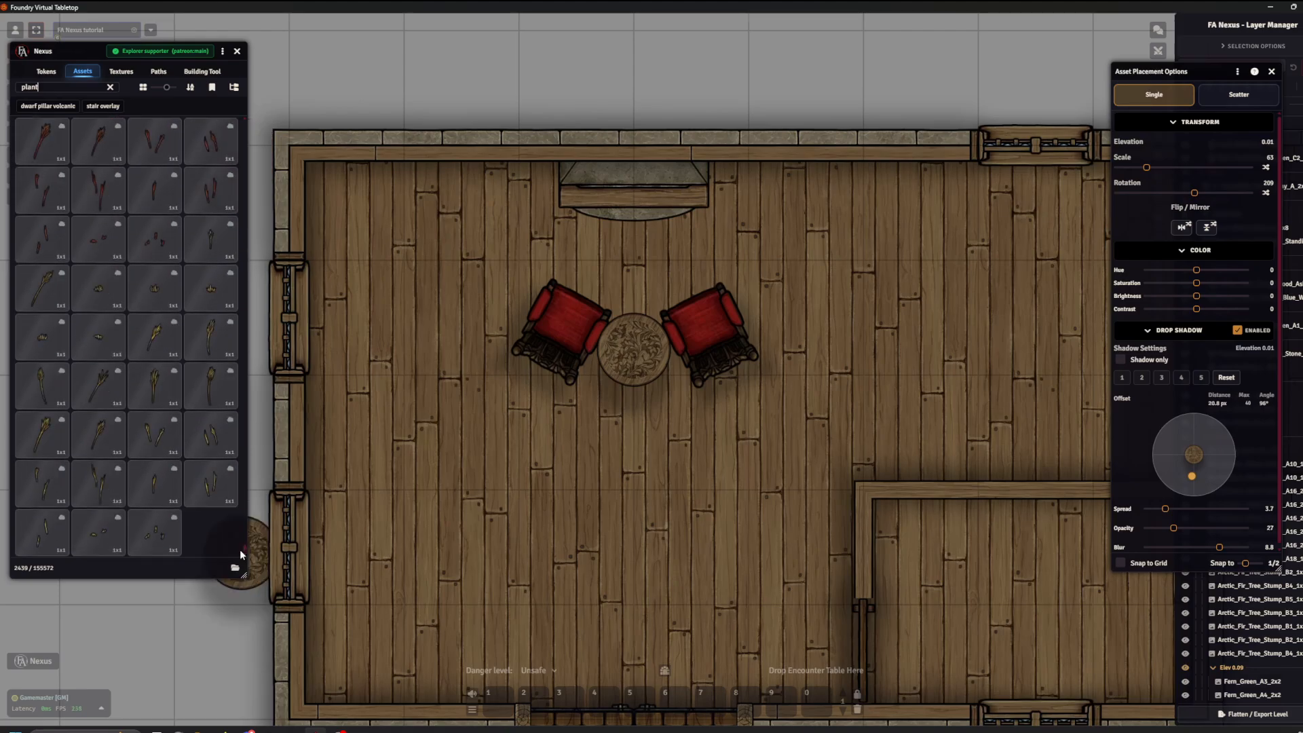
scroll(150, 423, "down", 10)
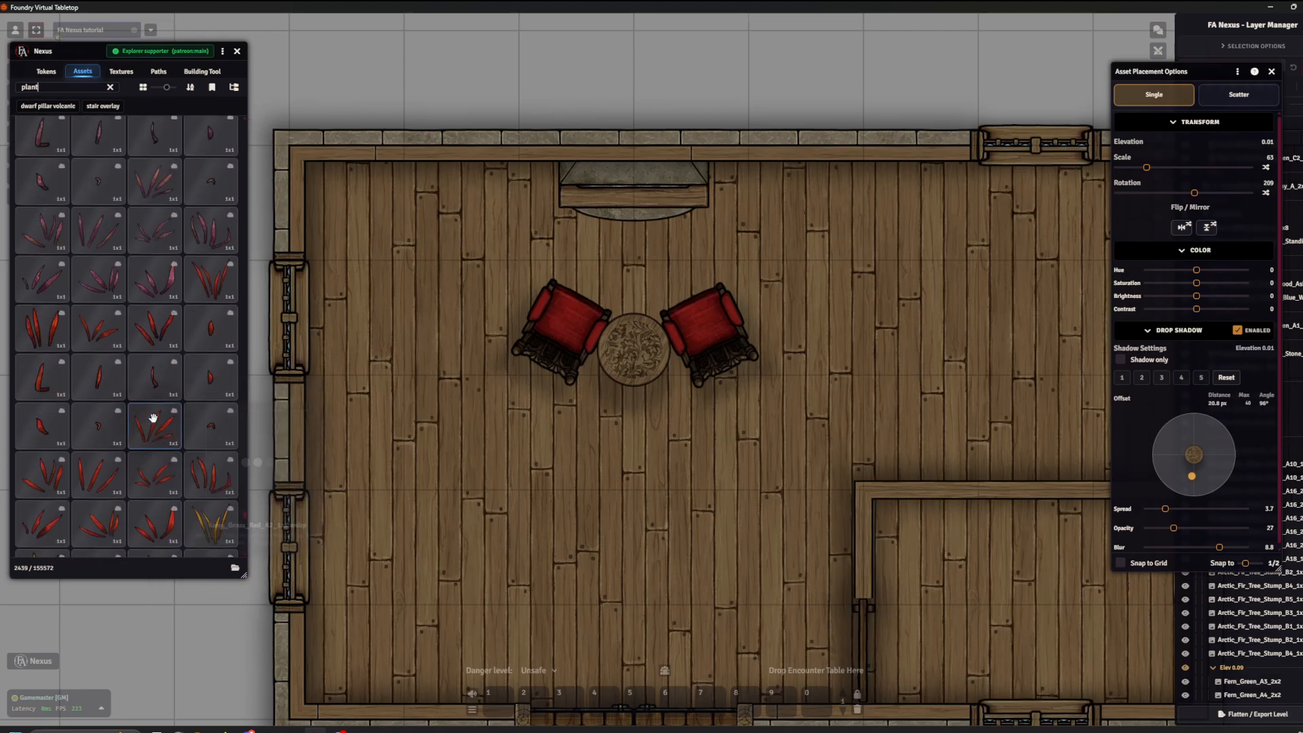
left_click_drag(244, 492, 247, 464)
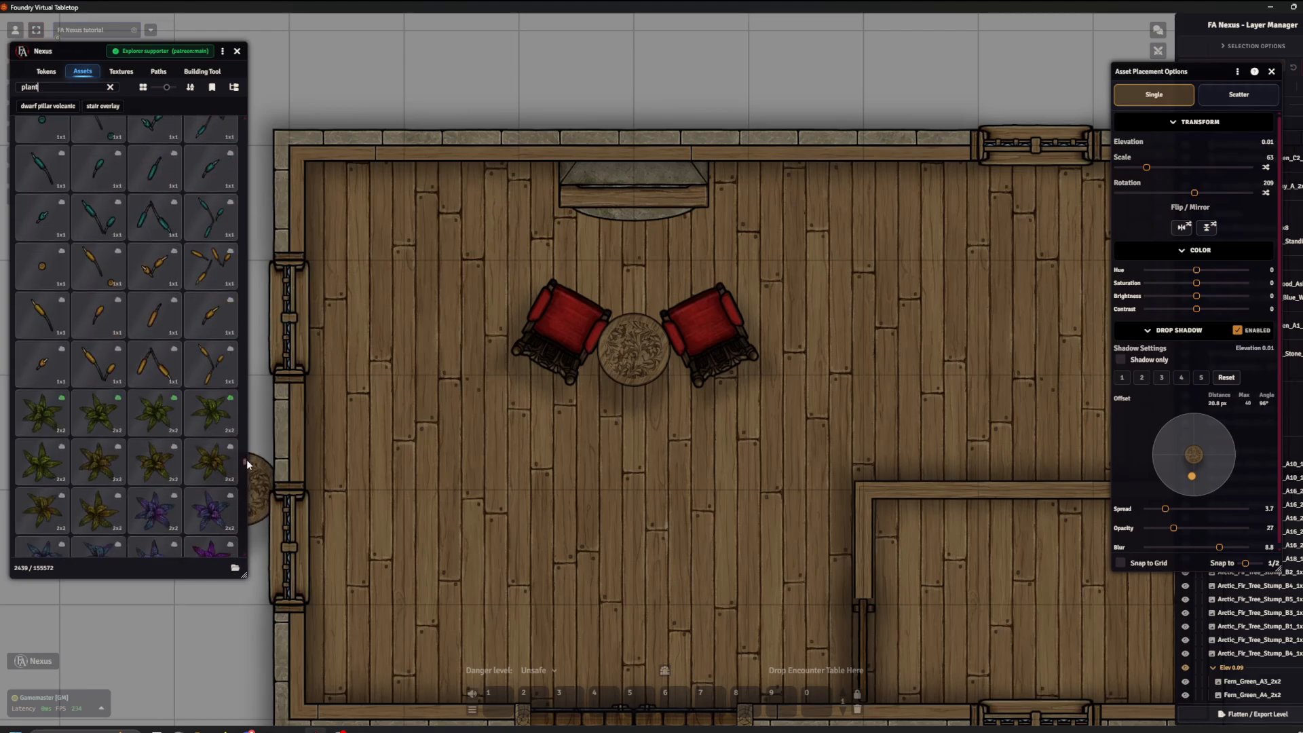
left_click(154, 411)
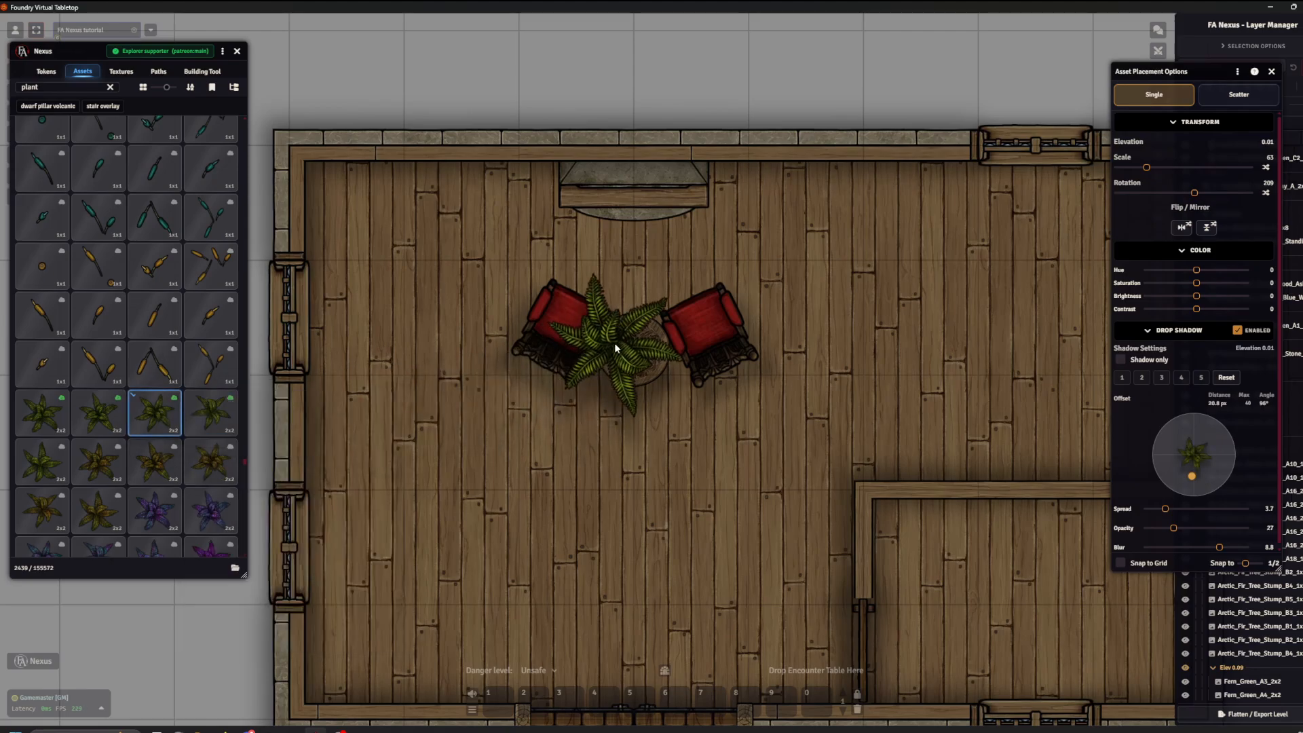
Scale the plant down to 42 and place it on the round table between the chairs
left_click(633, 345)
scroll(632, 345, "up", 3)
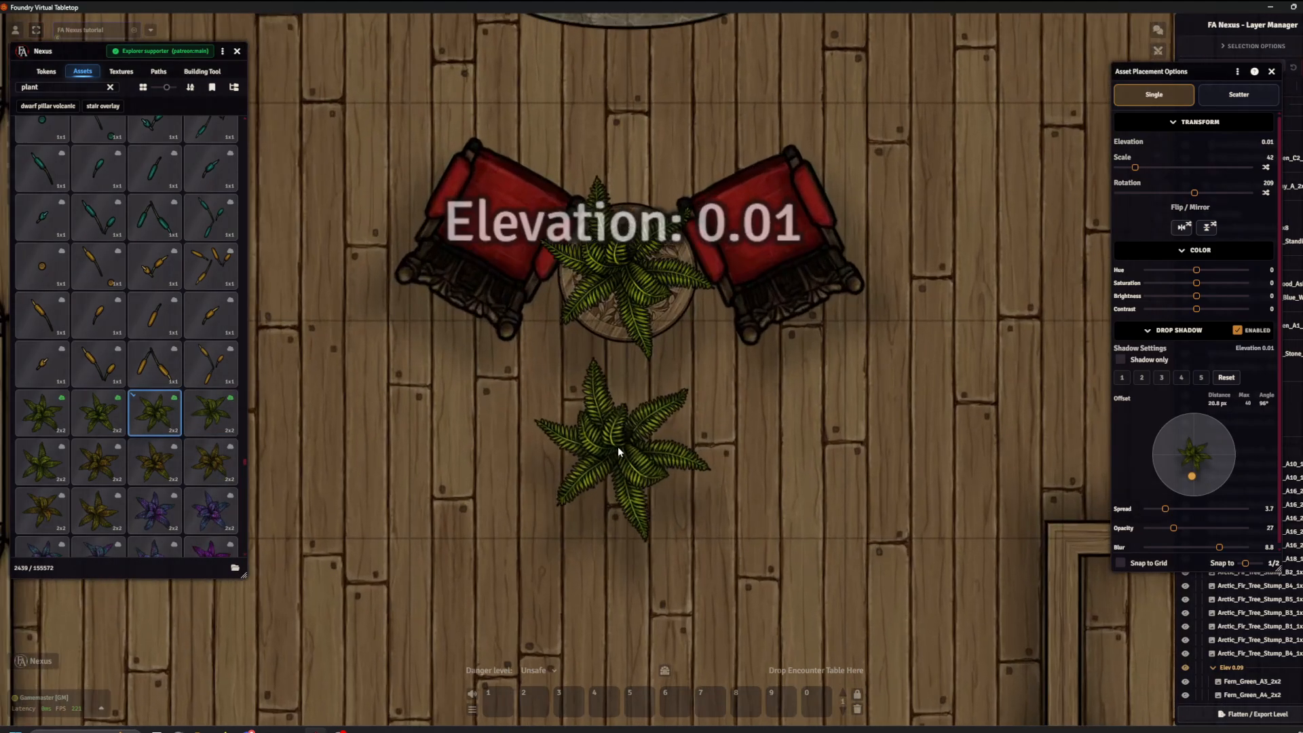
scroll(555, 426, "down", 3)
Search the assets for "table" and choose a laid dining table with two chairs
type("table")
scroll(165, 233, "down", 20)
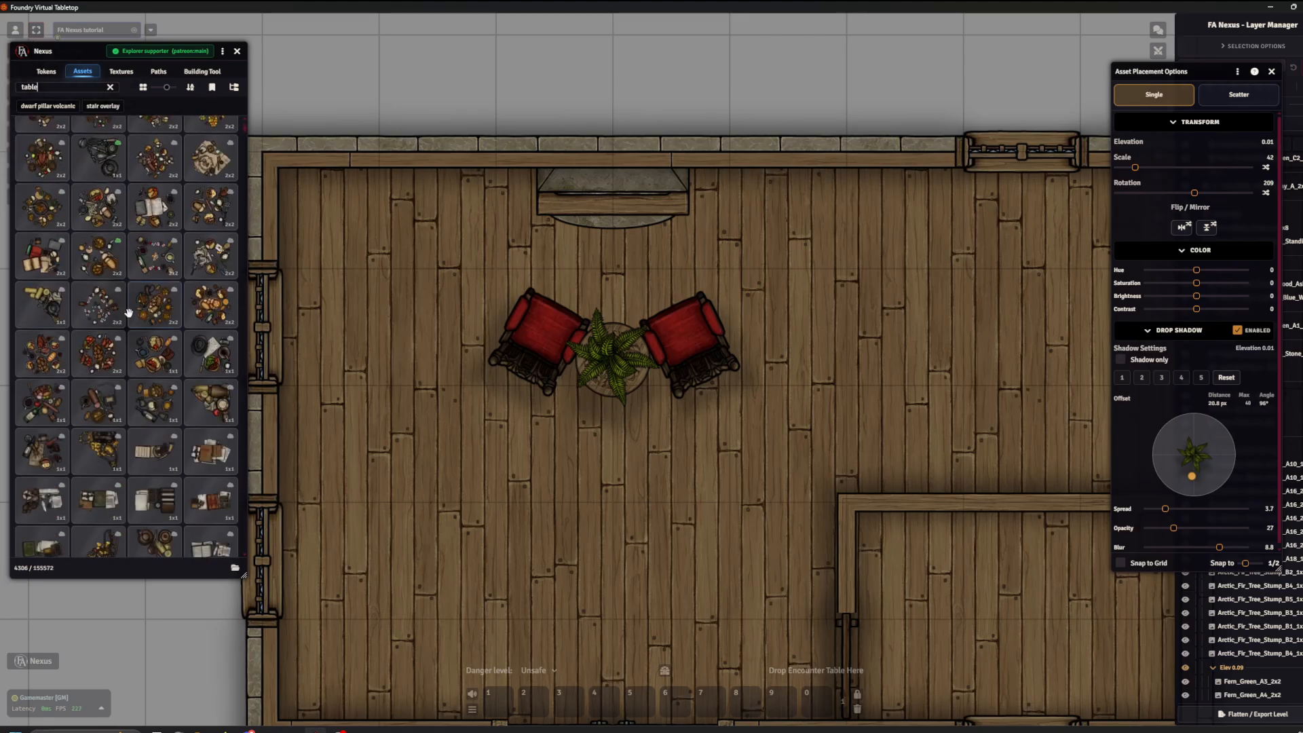
left_click_drag(238, 137, 245, 148)
left_click(155, 231)
Rotate the dining set to 269 degrees, scale it to 107, and place it with grid snapping off along the main room's left wall
scroll(529, 409, "down", 5)
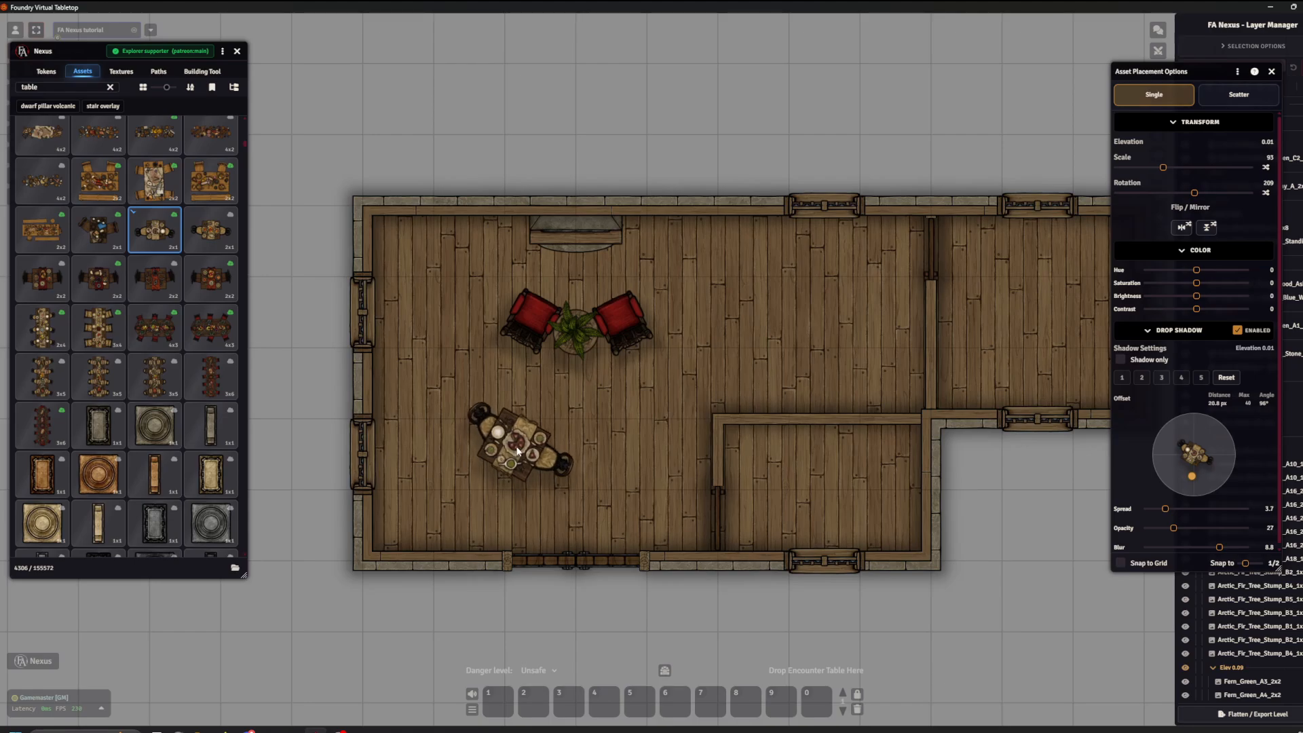
scroll(470, 451, "up", 8)
scroll(463, 461, "down", 7)
scroll(433, 469, "up", 7)
scroll(433, 469, "down", 6)
key("s")
scroll(464, 461, "down", 3)
scroll(465, 464, "up", 1)
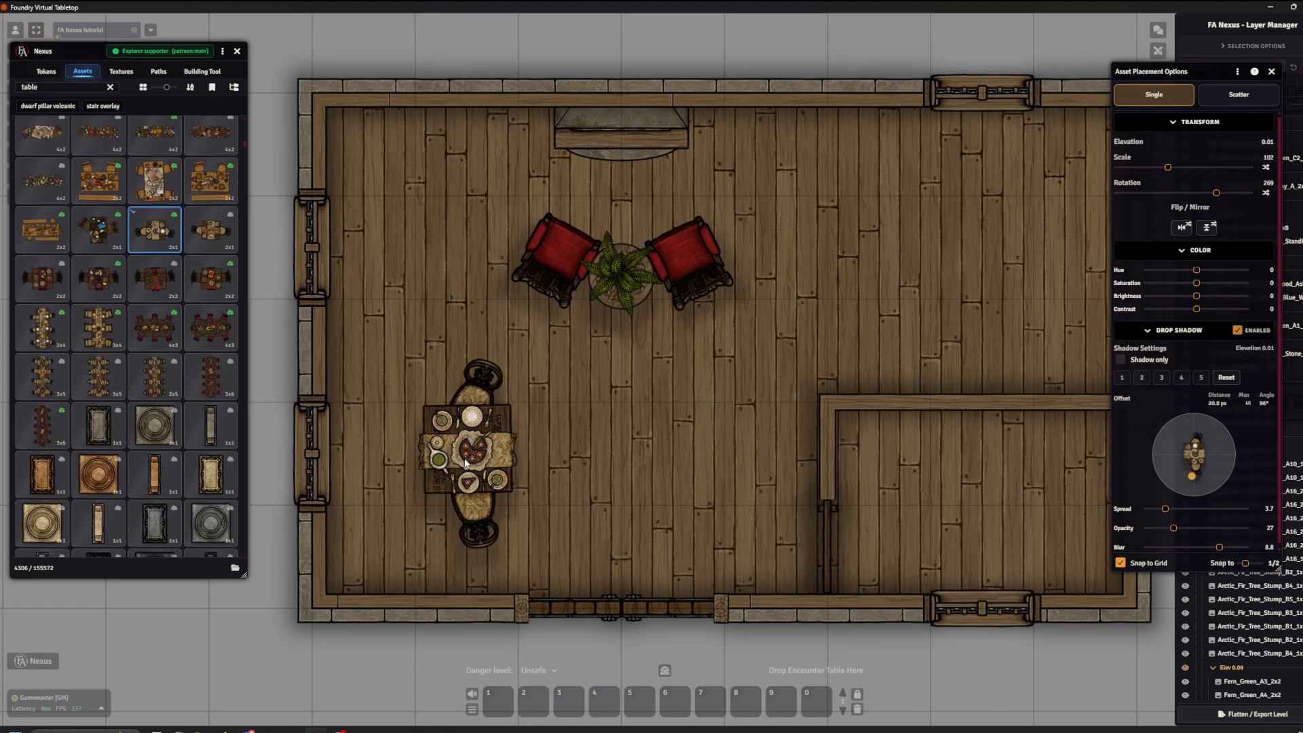
scroll(465, 464, "up", 2)
key("s")
scroll(399, 380, "down", 2)
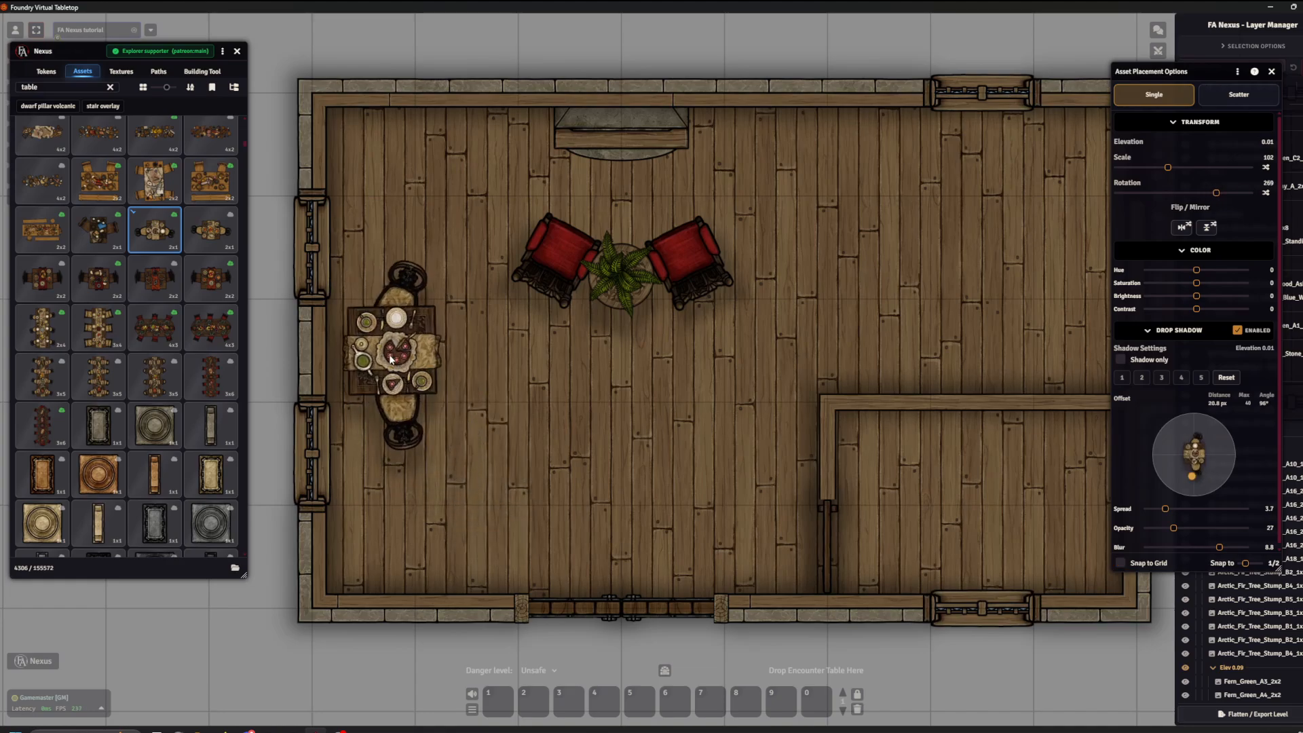
scroll(386, 363, "up", 1)
left_click(384, 363)
Search the assets for "bed" and choose the 2x2 double bed with the green blanket
left_click_drag(607, 404, 468, 459)
scroll(735, 332, "down", 4)
left_click_drag(735, 331, 567, 282)
left_click_drag(70, 90, 1, 86)
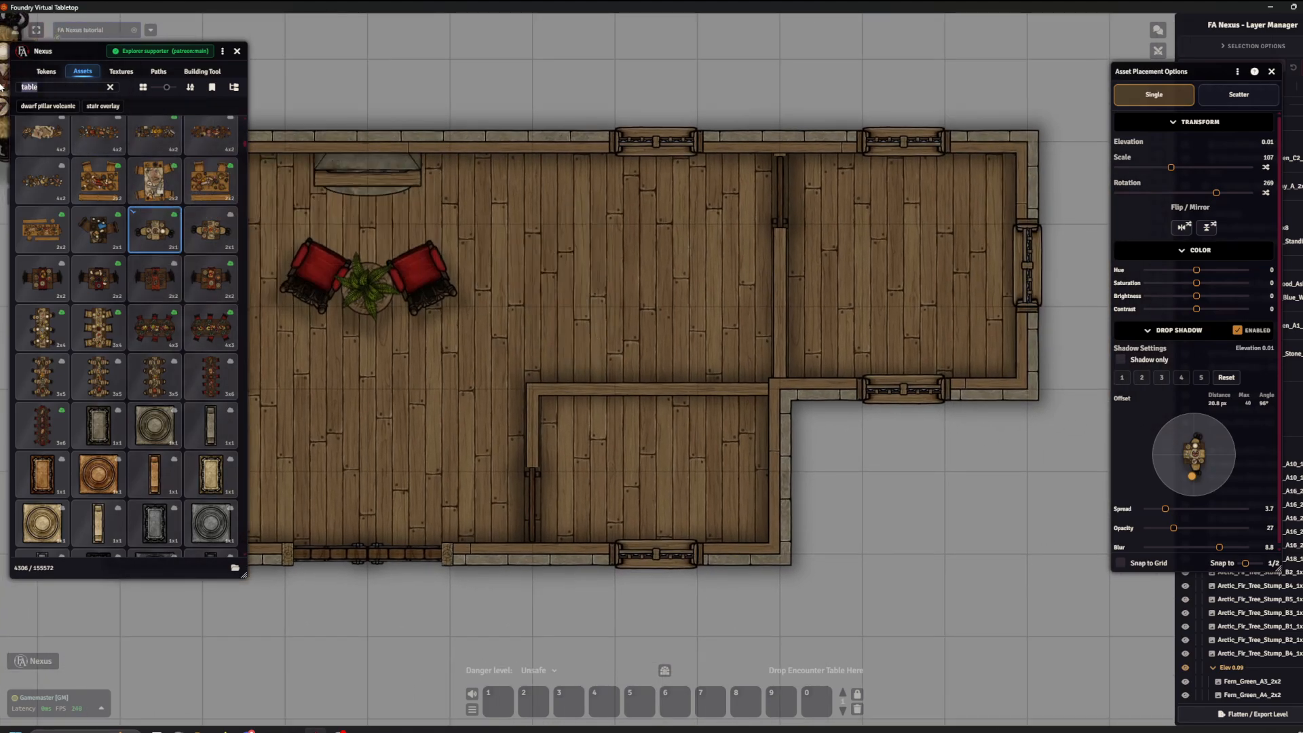
type("bed")
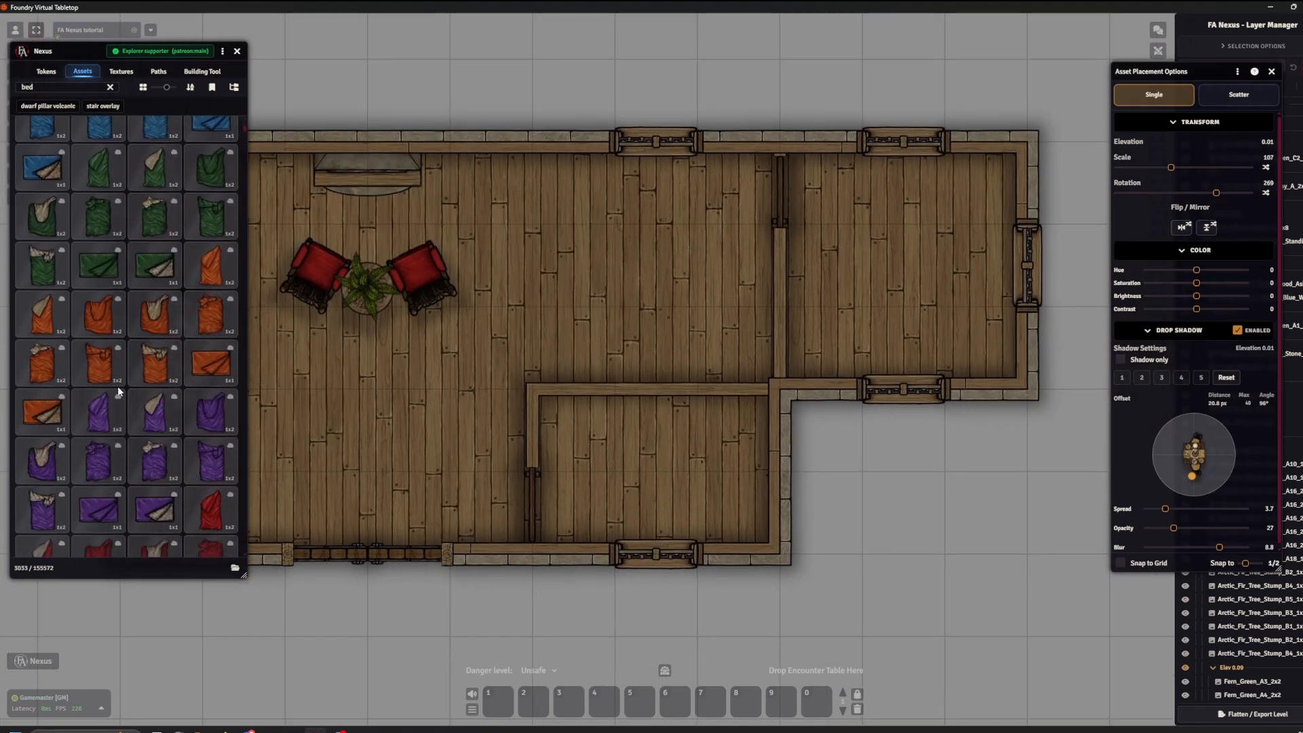
scroll(190, 318, "down", 10)
mouse_move(191, 314)
scroll(190, 314, "down", 2)
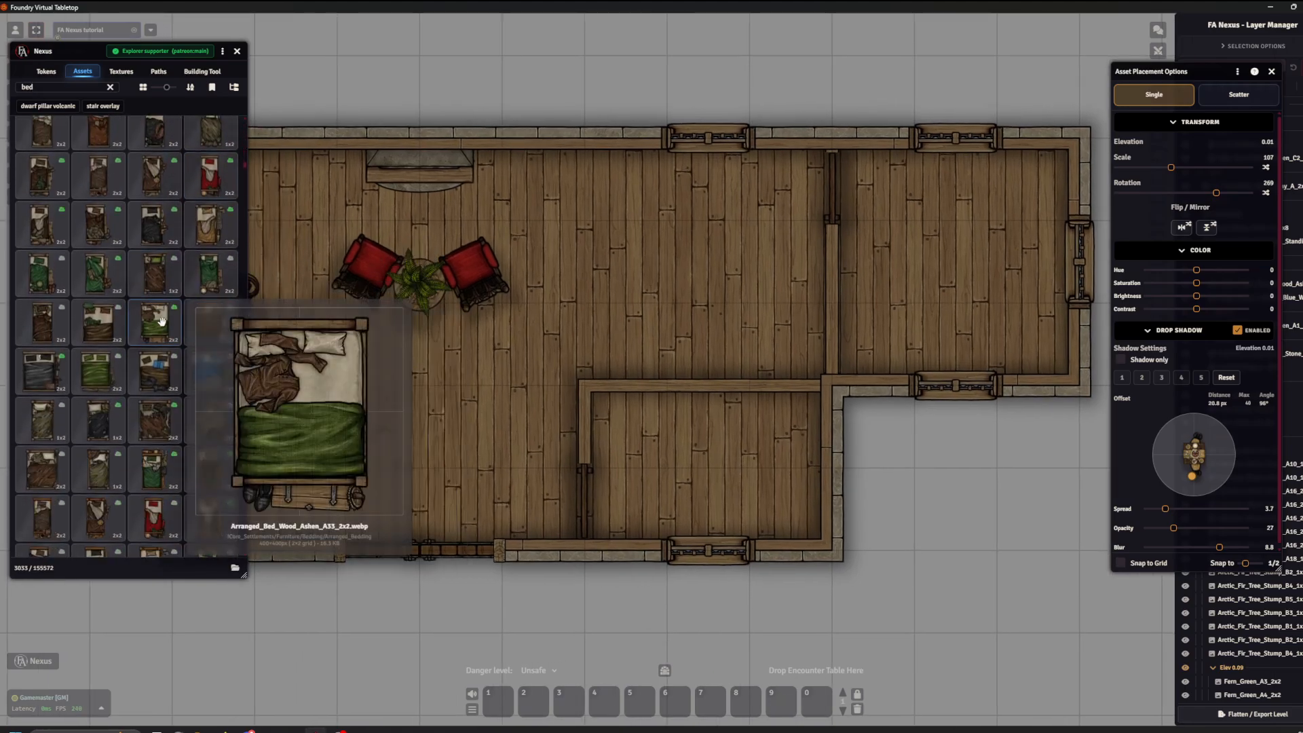
left_click(96, 388)
Rotate the bed to 89 degrees, scale it to 93, and place it with grid snapping off against the bedroom's right window wall
left_click_drag(818, 254, 561, 343)
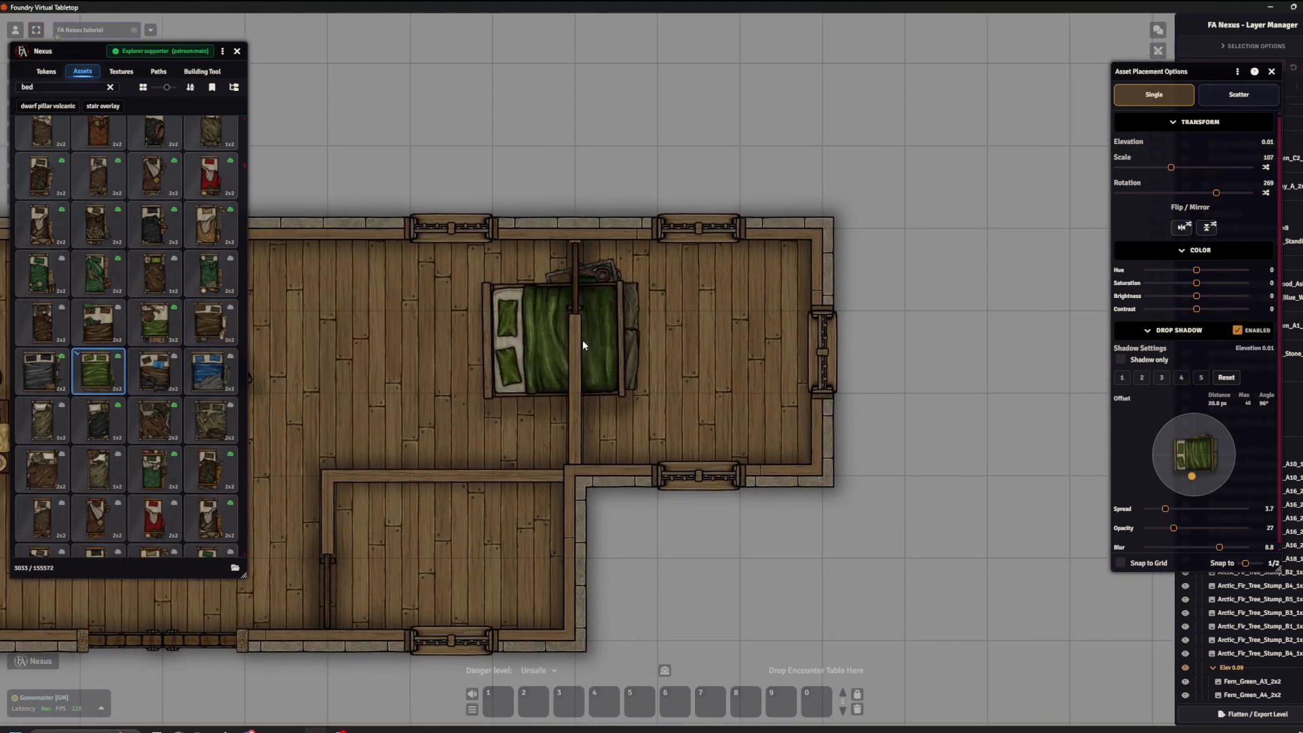
key("s")
scroll(714, 355, "down", 5)
scroll(712, 353, "down", 7)
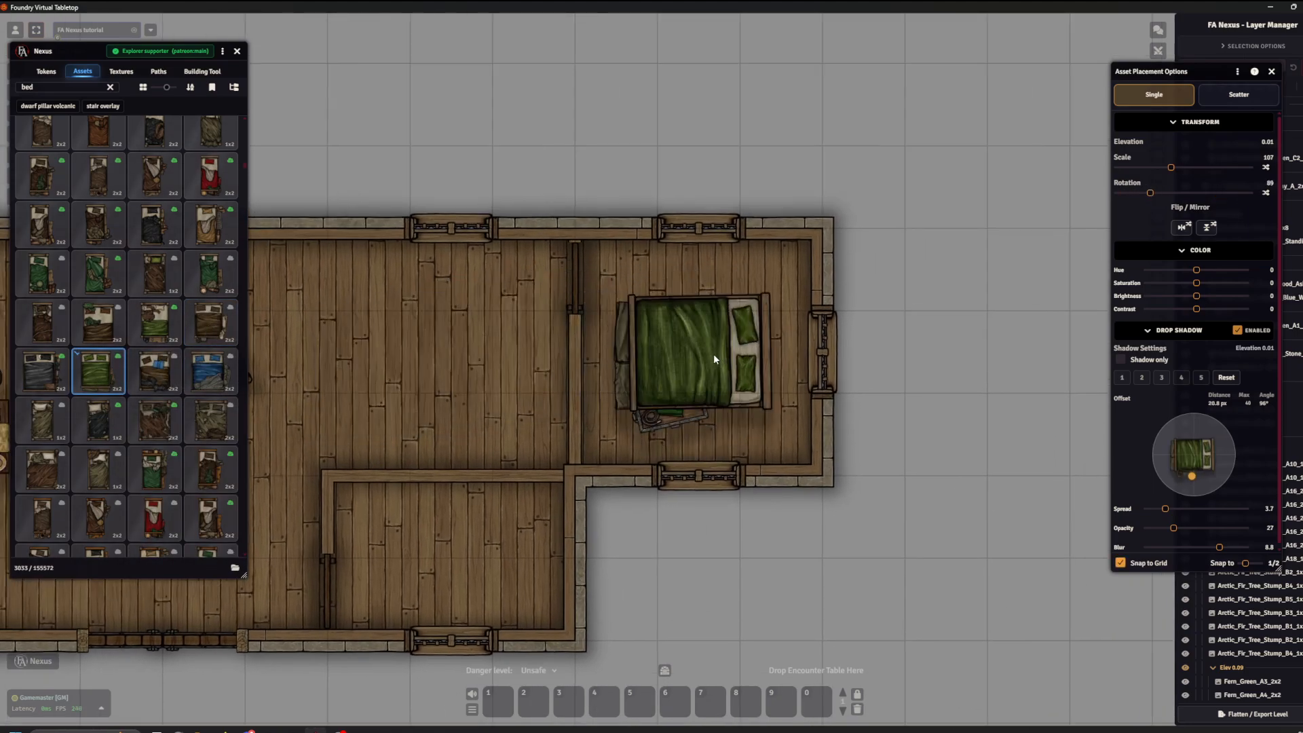
key("s")
scroll(738, 357, "down", 1)
scroll(738, 358, "up", 1)
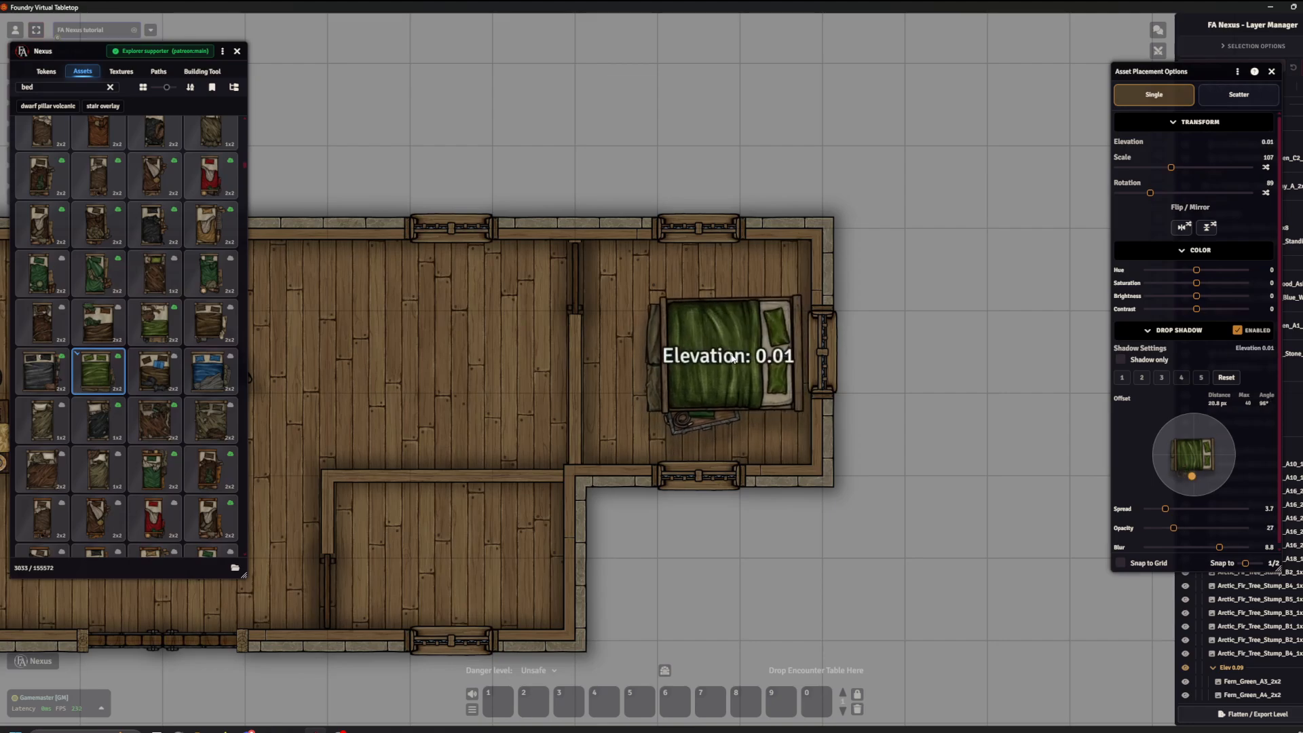
scroll(740, 353, "down", 3)
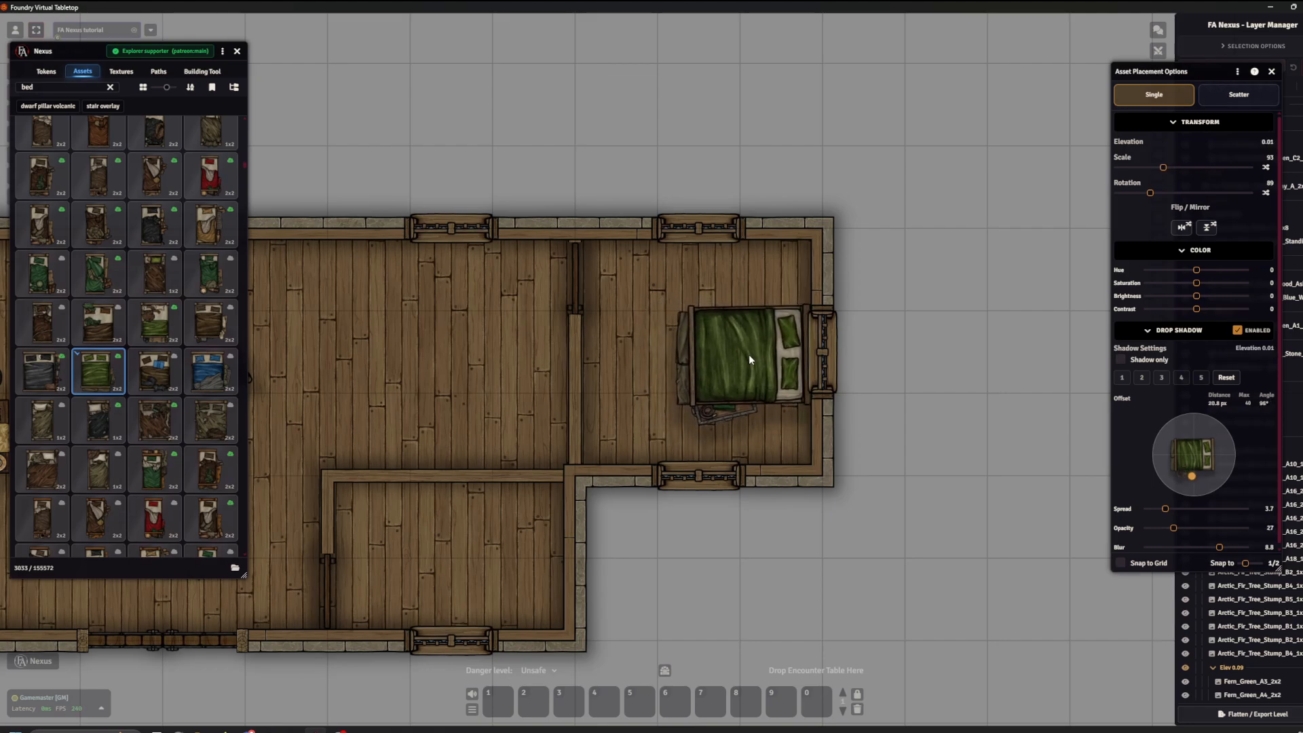
key("s")
Search the assets for "storage" and choose the arrangement with a barrel on a wooden pallet
key("a")
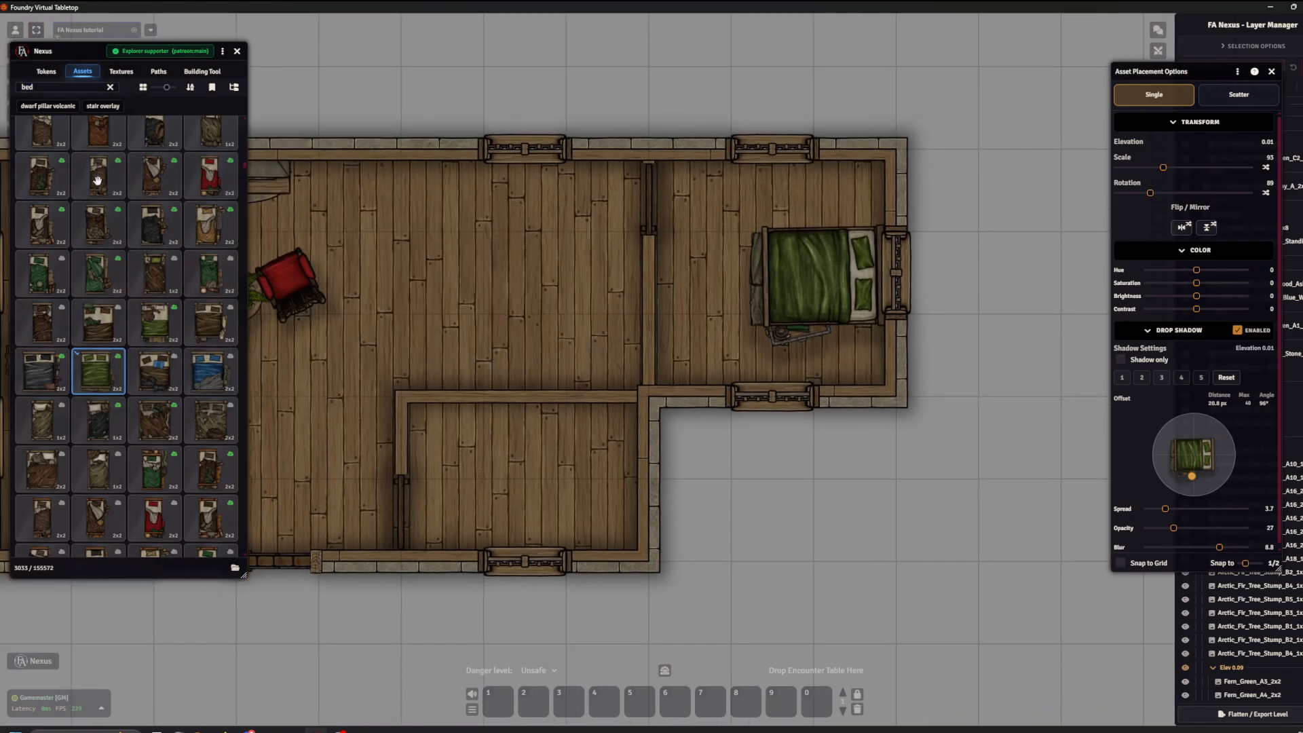
type("torage")
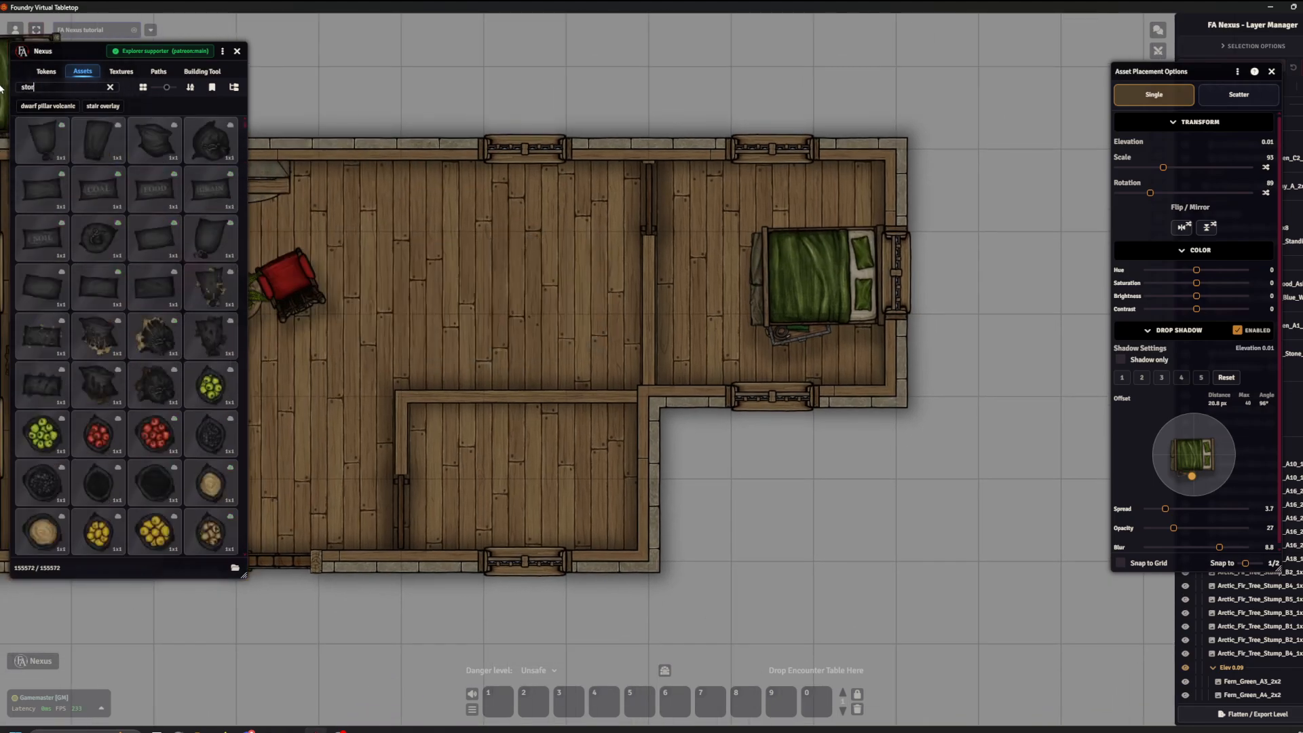
left_click(211, 475)
Scale the barrel arrangement to 88 and place it in the main room against the storage room's outer left wall
left_click_drag(472, 288, 615, 270)
key("s")
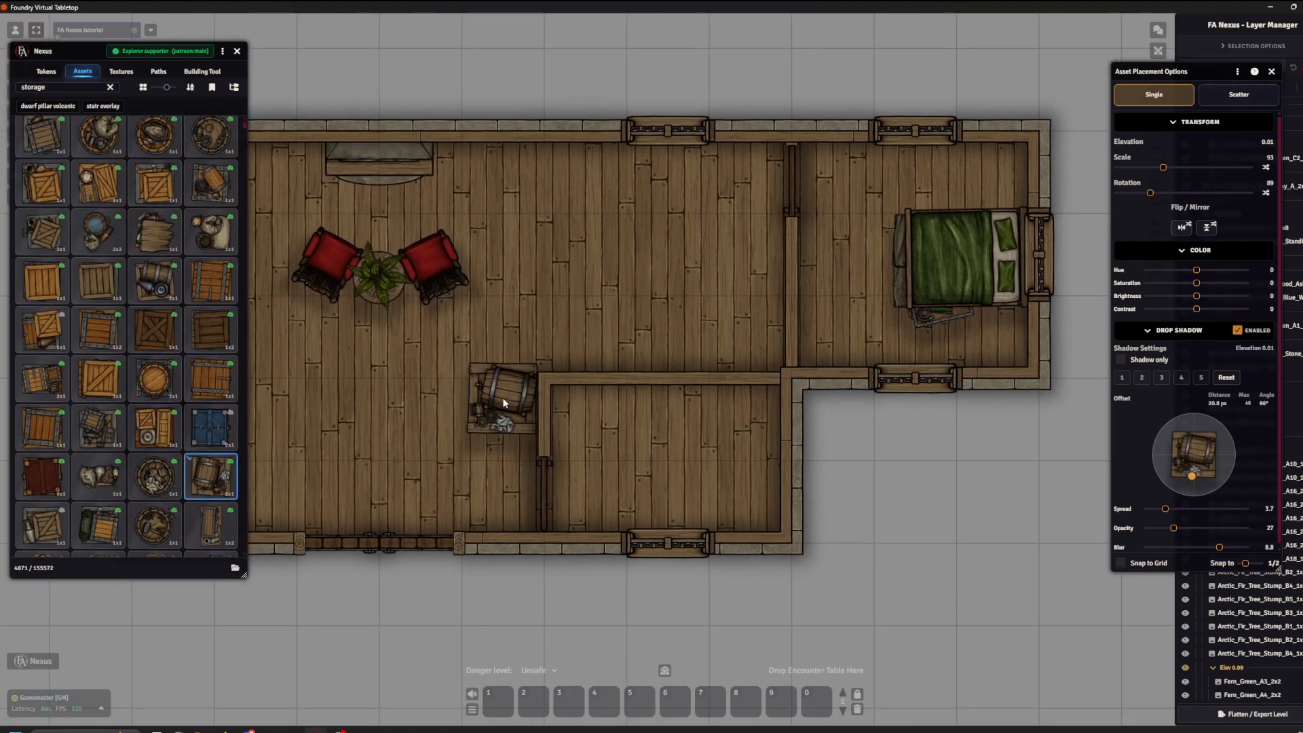
scroll(499, 413, "up", 3)
scroll(500, 414, "down", 1)
left_click(511, 418)
Choose the long 1x2 storage arrangement with a metal-bound chest and place it along the storage room's upper wall
scroll(192, 489, "down", 2)
left_click(211, 370)
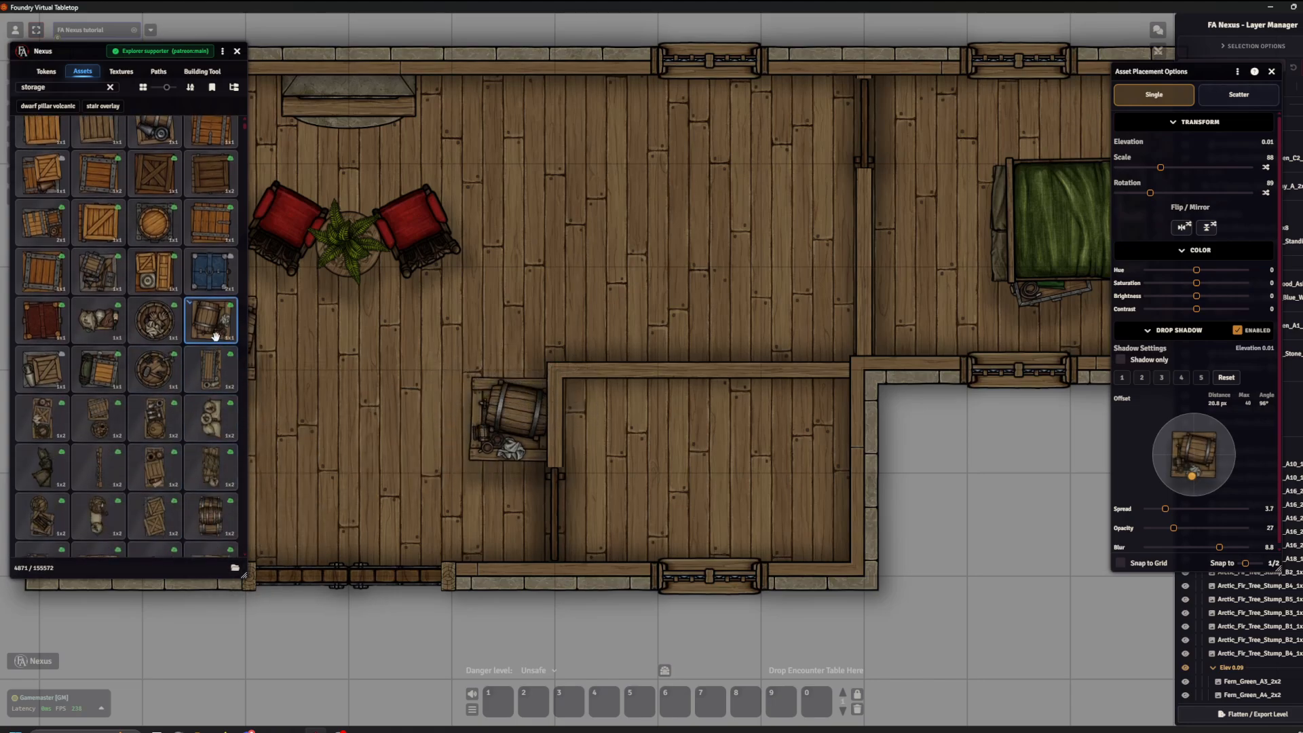
left_click(638, 416)
Choose the 1x2 barrel stack, rotate it to 179 degrees, scale it to 102, and place it along the storage room's right wall
left_click(211, 516)
scroll(797, 466, "down", 5)
scroll(805, 471, "down", 2)
left_click(806, 472)
Search the assets for "rug" and choose the large round 4x4 yellow rug
scroll(473, 299, "down", 10)
left_click_drag(474, 298, 604, 322)
scroll(271, 143, "up", 4)
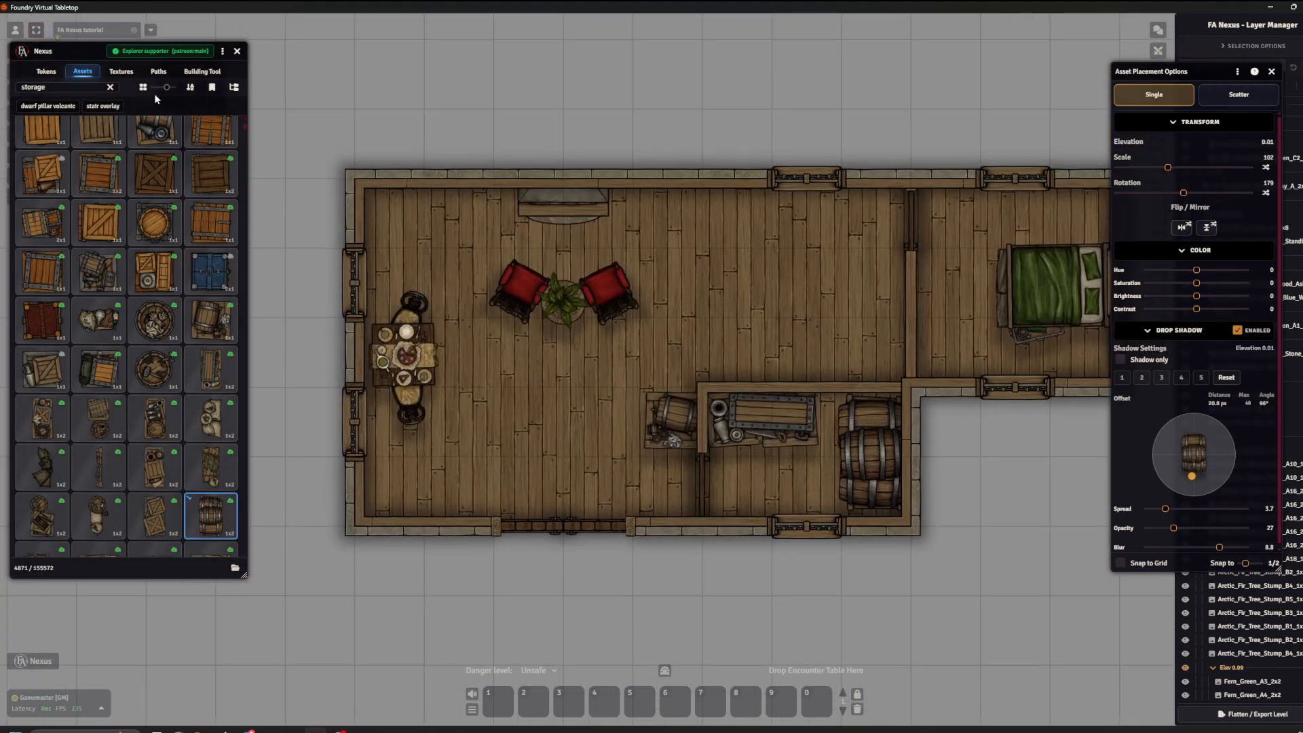
type("r")
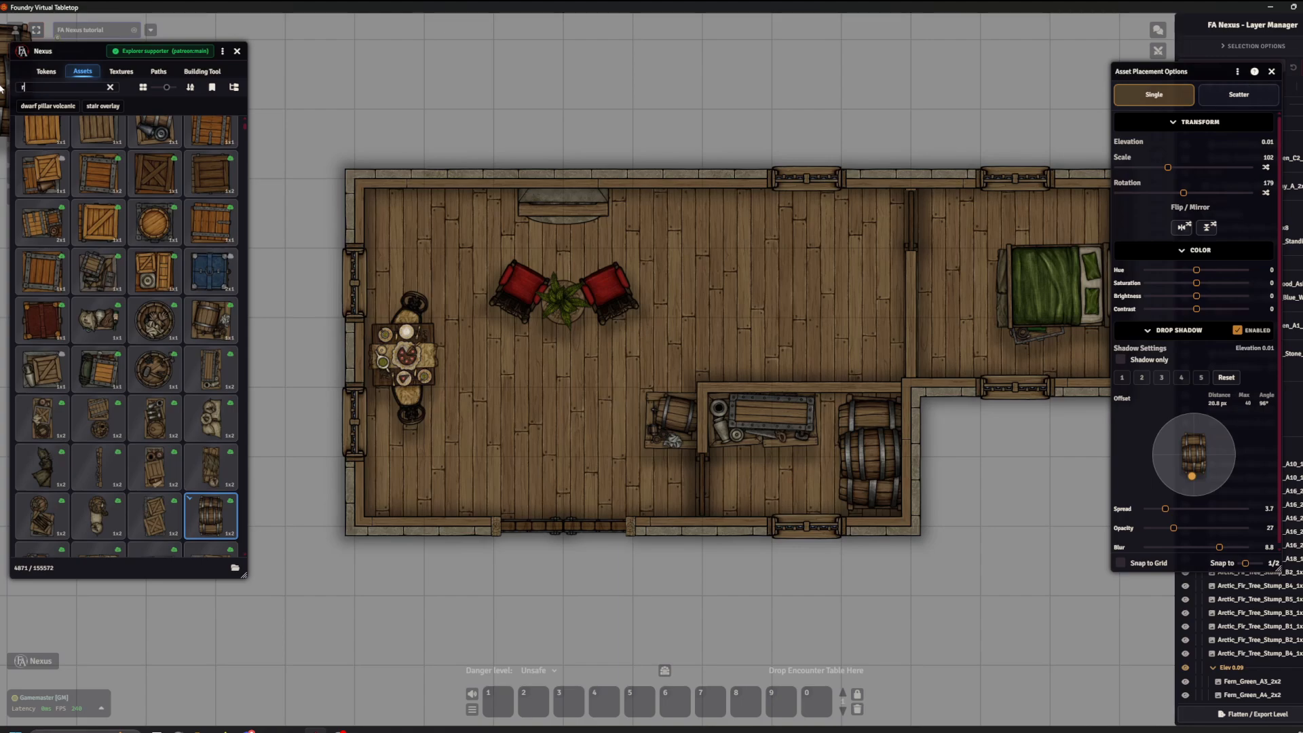
type("ug")
mouse_move(162, 341)
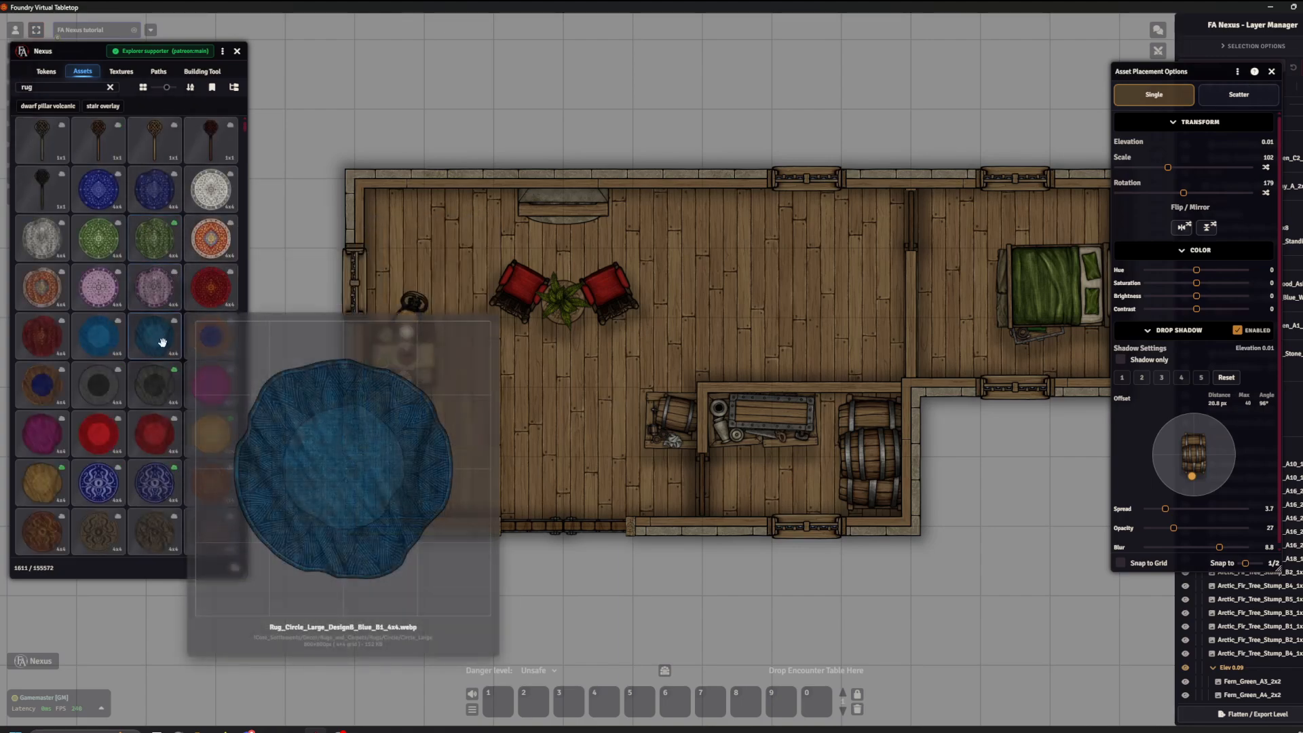
left_click(211, 433)
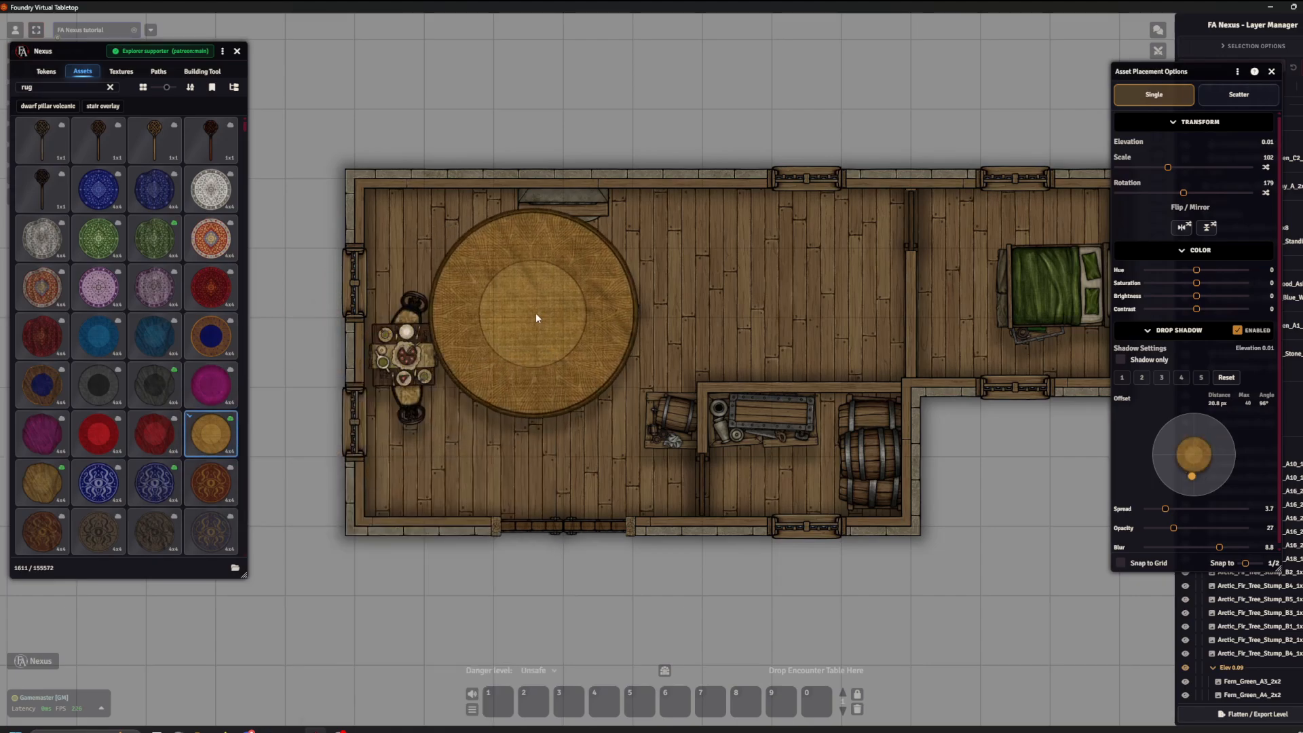
Scale the rug to 80, set its elevation to 0, place it beneath the red chairs and plant table, and end placement
scroll(560, 320, "down", 5)
left_click(563, 295)
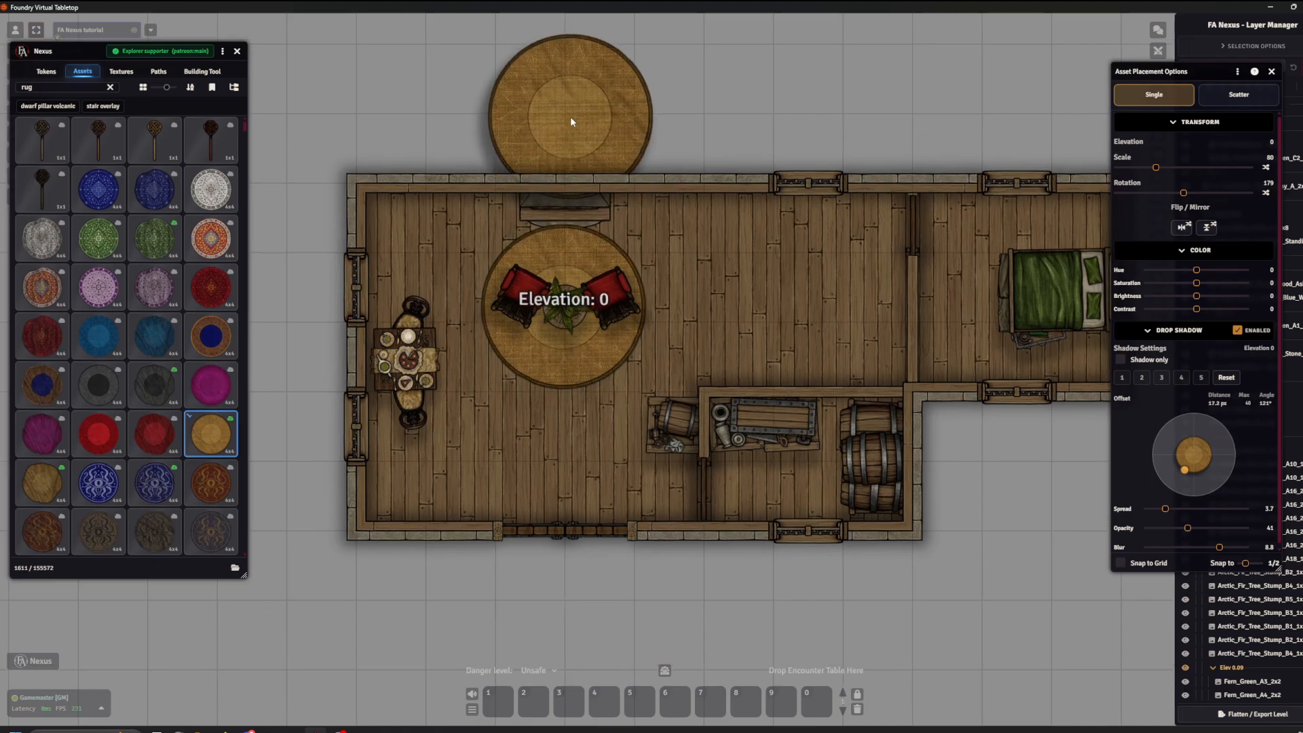
scroll(568, 112, "up", 10)
scroll(564, 169, "up", 4)
key("Escape")
Set the fireplace tile's elevation to 0.5
double_click(585, 304)
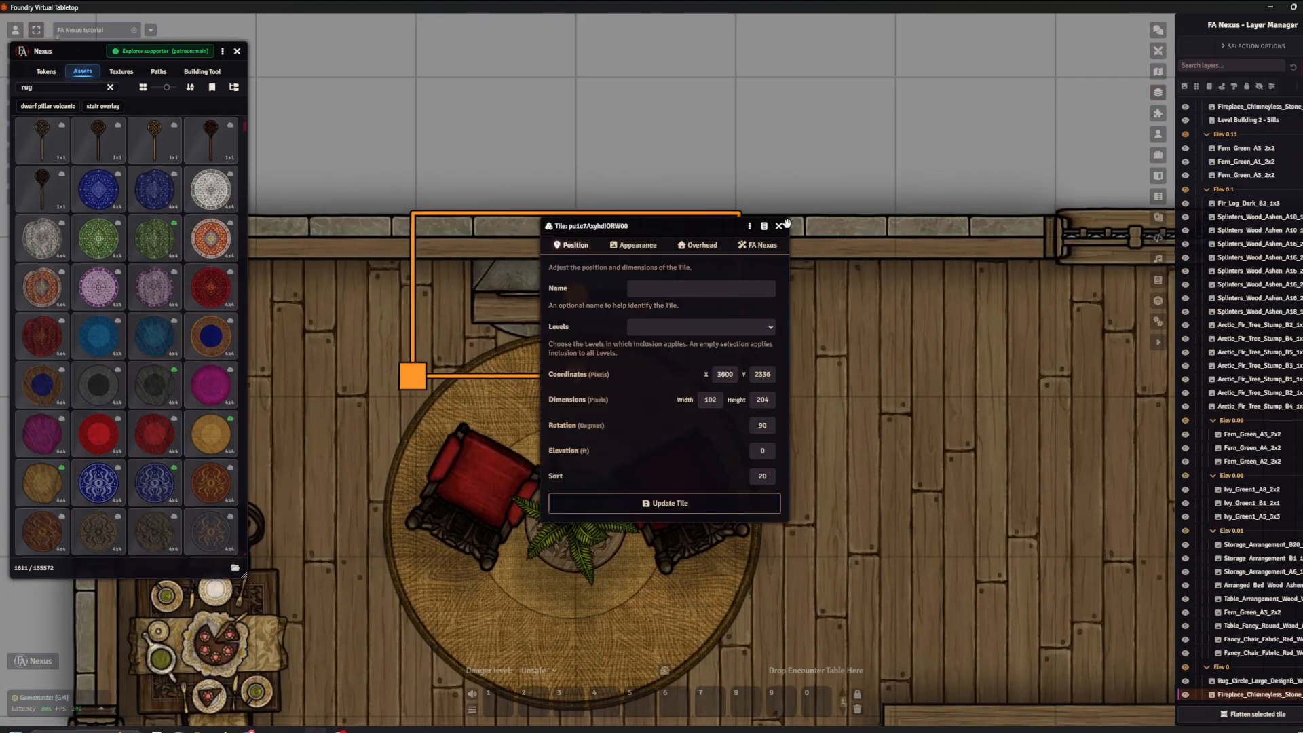
left_click(778, 225)
right_click(574, 295)
left_click(377, 247)
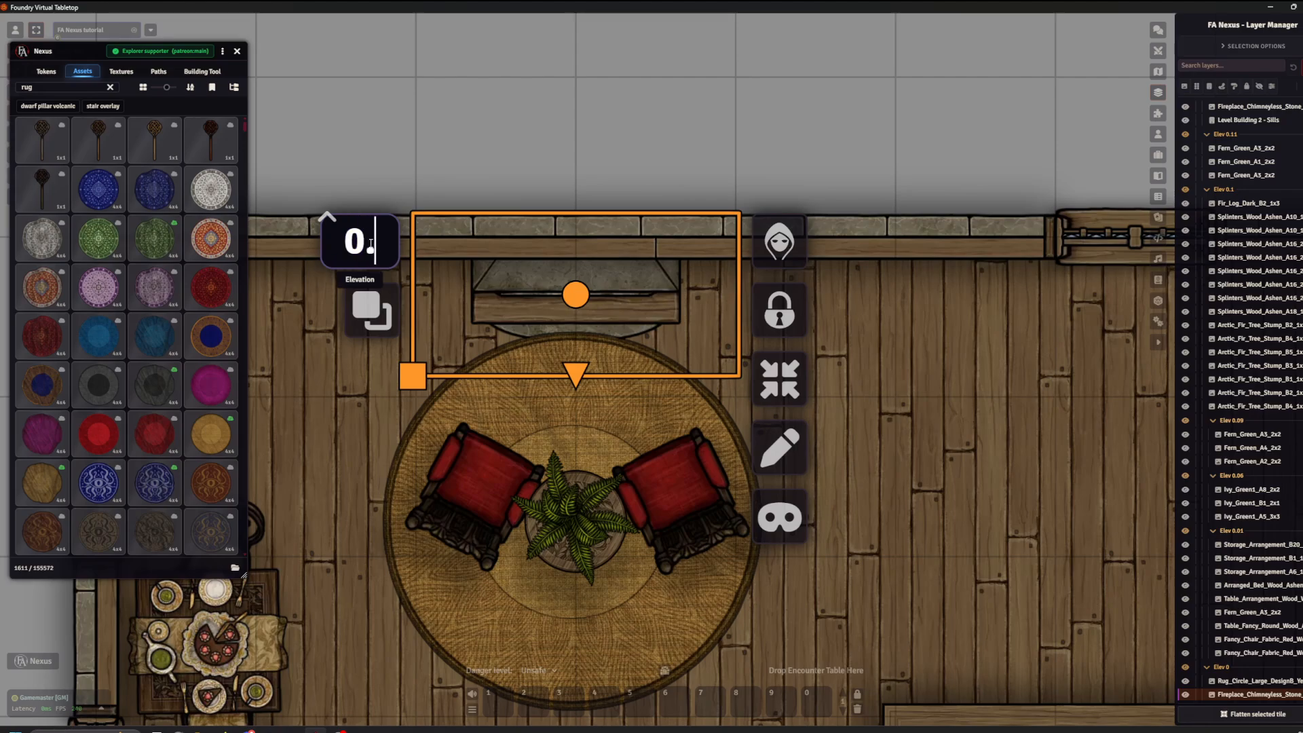
type("0.5")
key("Return")
Close the asset browser and collapse the sidebar to free up the view of the house
left_click_drag(483, 167, 538, 124)
scroll(494, 262, "down", 9)
left_click_drag(401, 167, 480, 118)
scroll(417, 466, "down", 7)
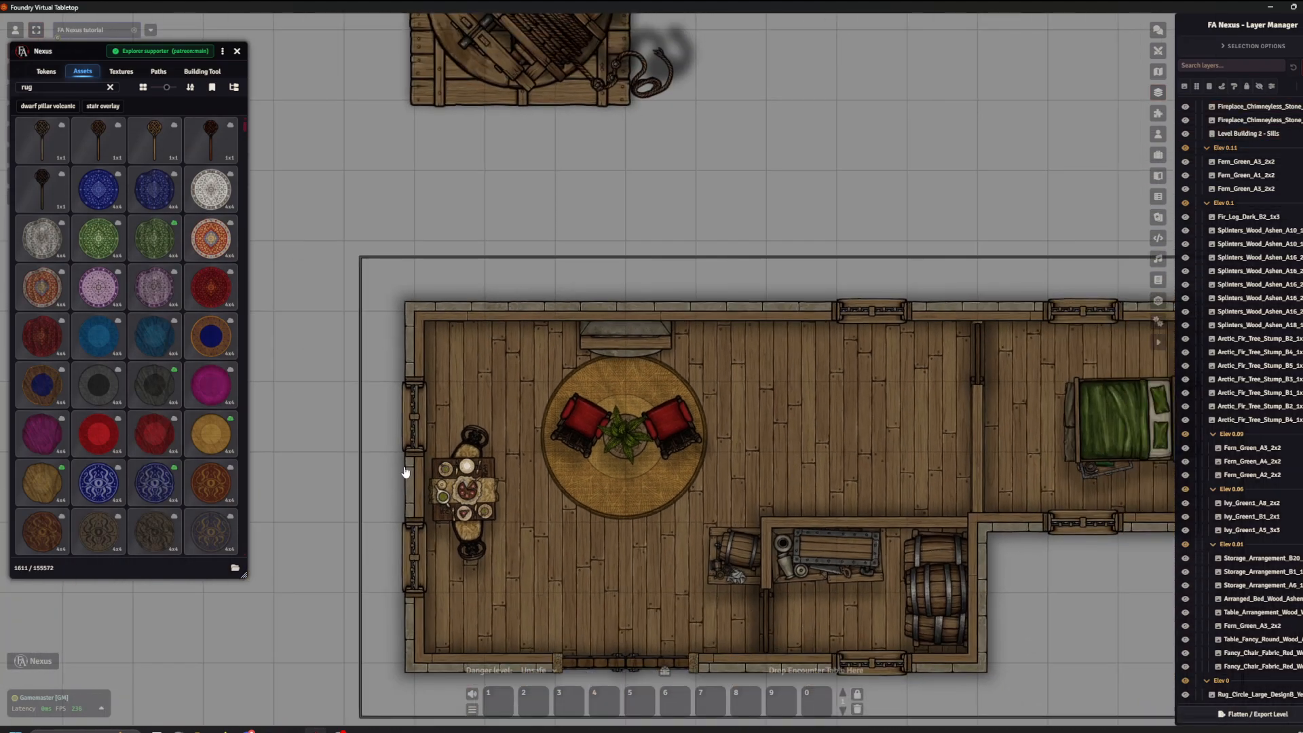
scroll(417, 466, "down", 4)
left_click_drag(331, 489, 334, 384)
left_click(237, 51)
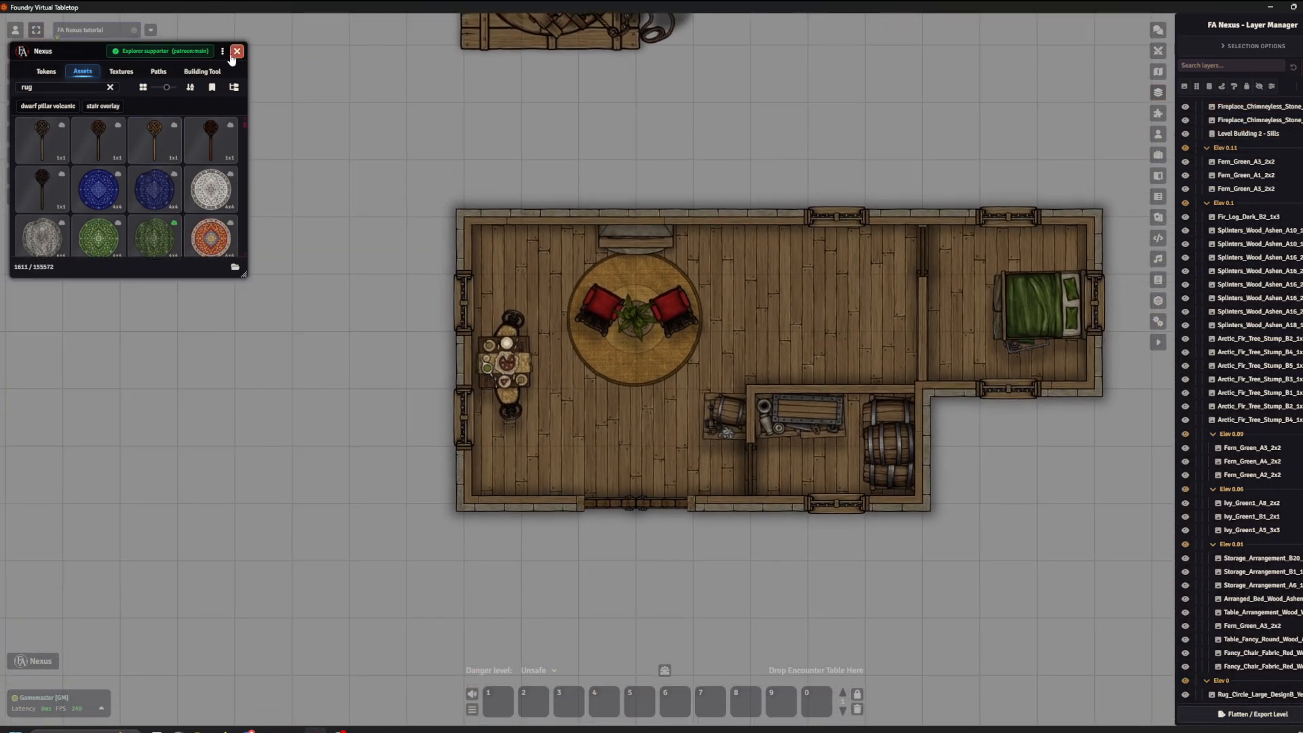
left_click(1157, 342)
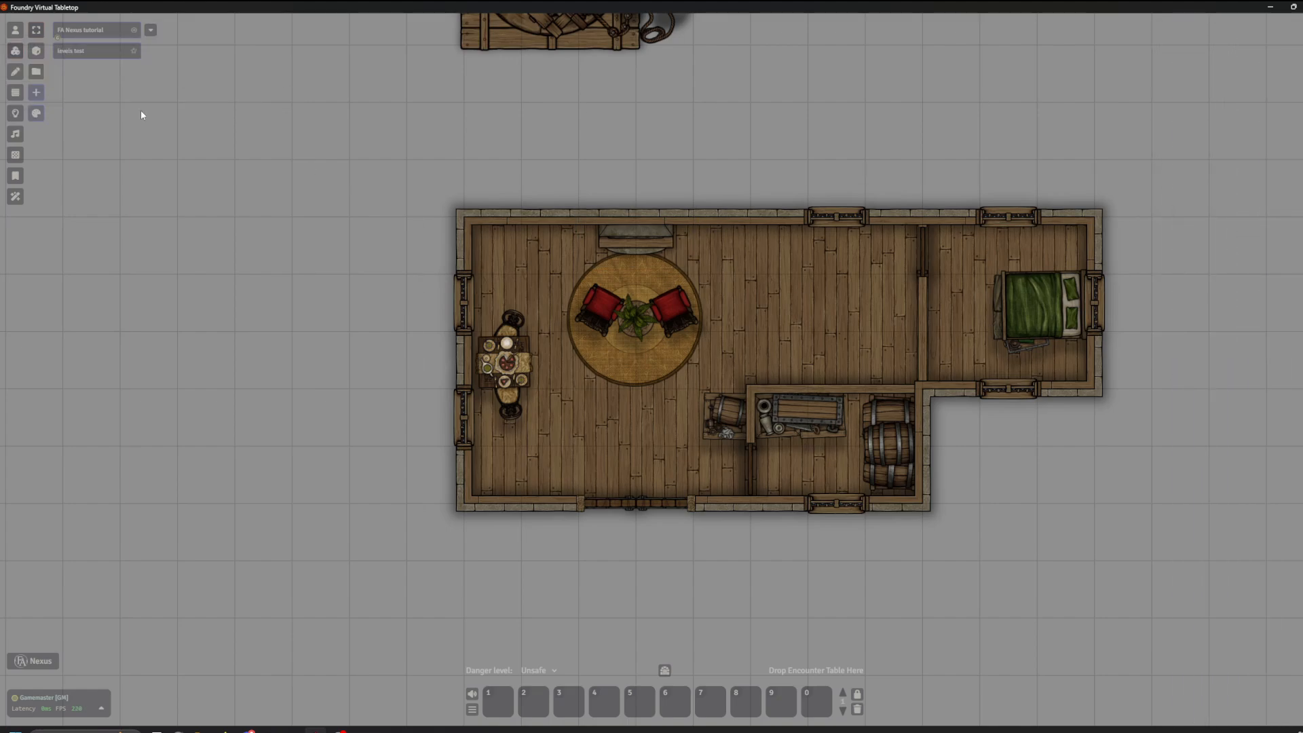
Place an ambient light at the fireplace opening with about 21.6 ft dim and 10.8 ft bright radius, and open its configuration
left_click_drag(633, 257, 859, 343)
left_click_drag(635, 246, 636, 260)
double_click(637, 260)
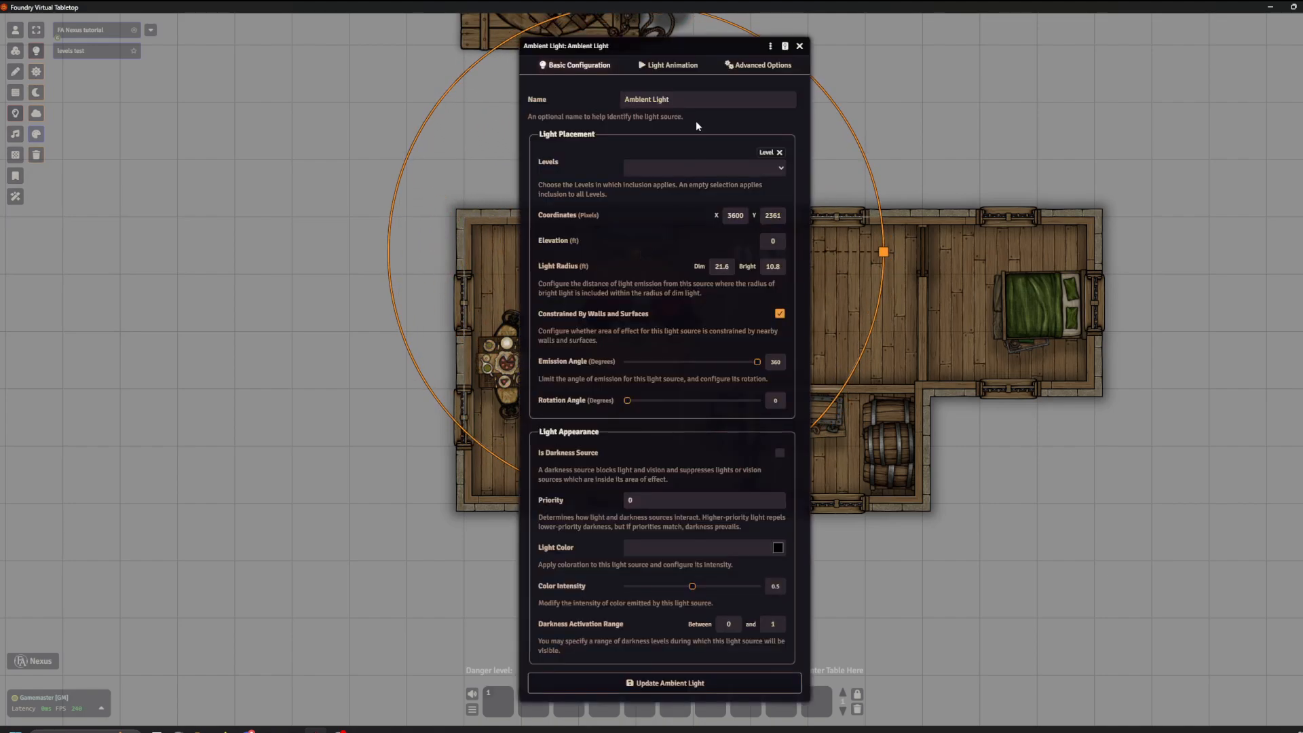
Choose a light animation type for the fireplace light
left_click(669, 65)
left_click(705, 99)
scroll(664, 326, "down", 3)
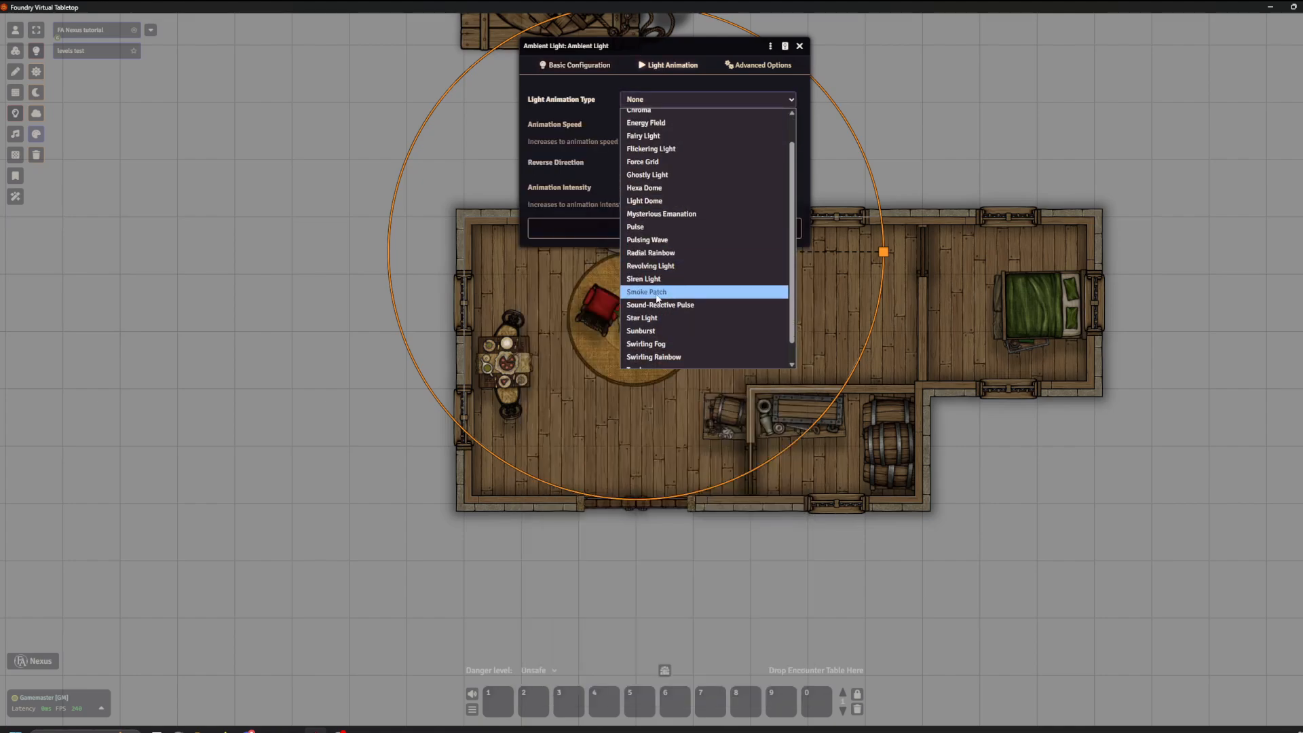
left_click(664, 350)
Set the fireplace light's color to orange #de7017 with a color intensity of 0.45, and save the light
left_click(579, 64)
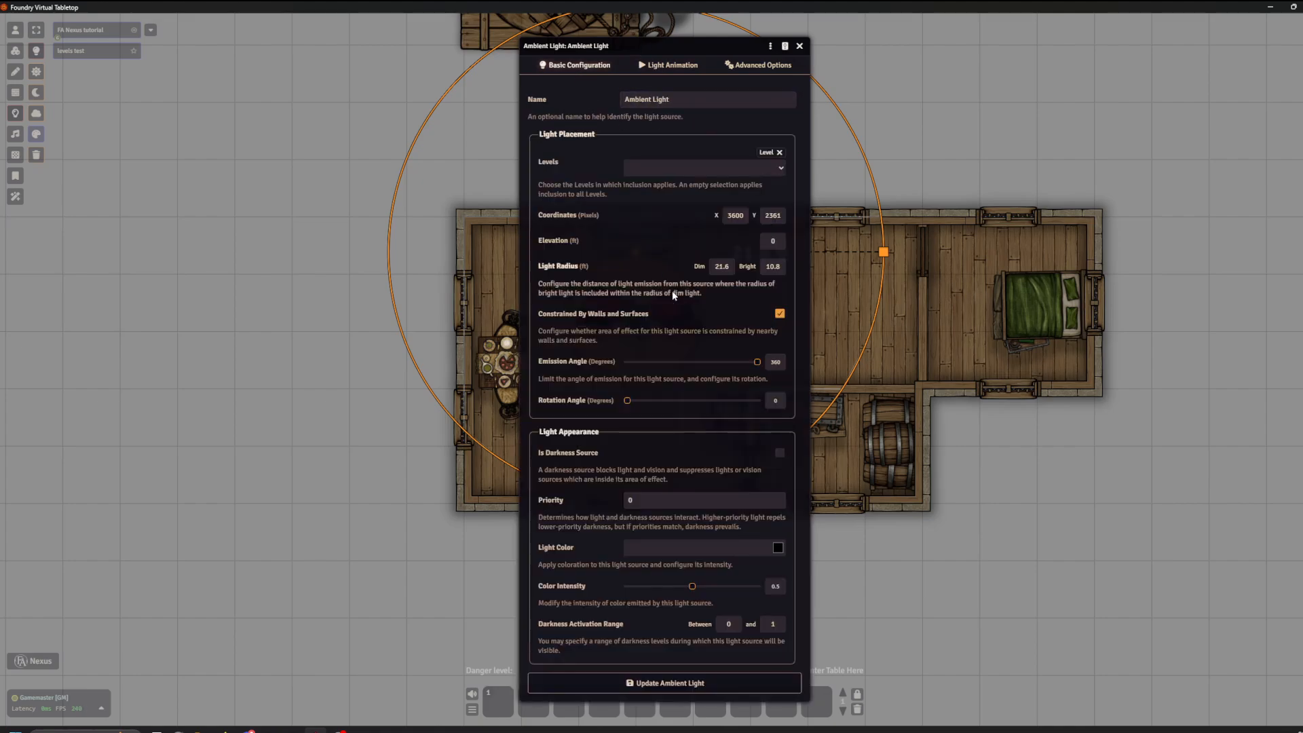
left_click(778, 546)
left_click(879, 637)
left_click(689, 590)
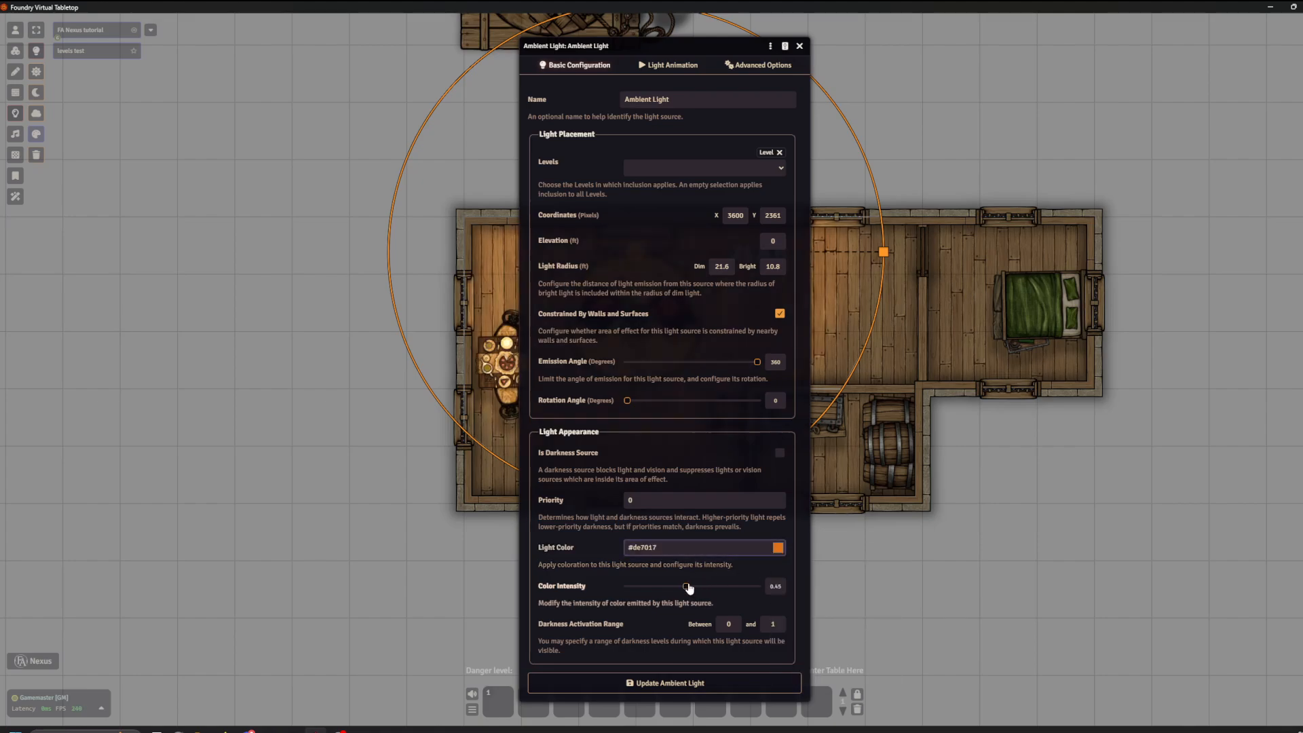
left_click(719, 681)
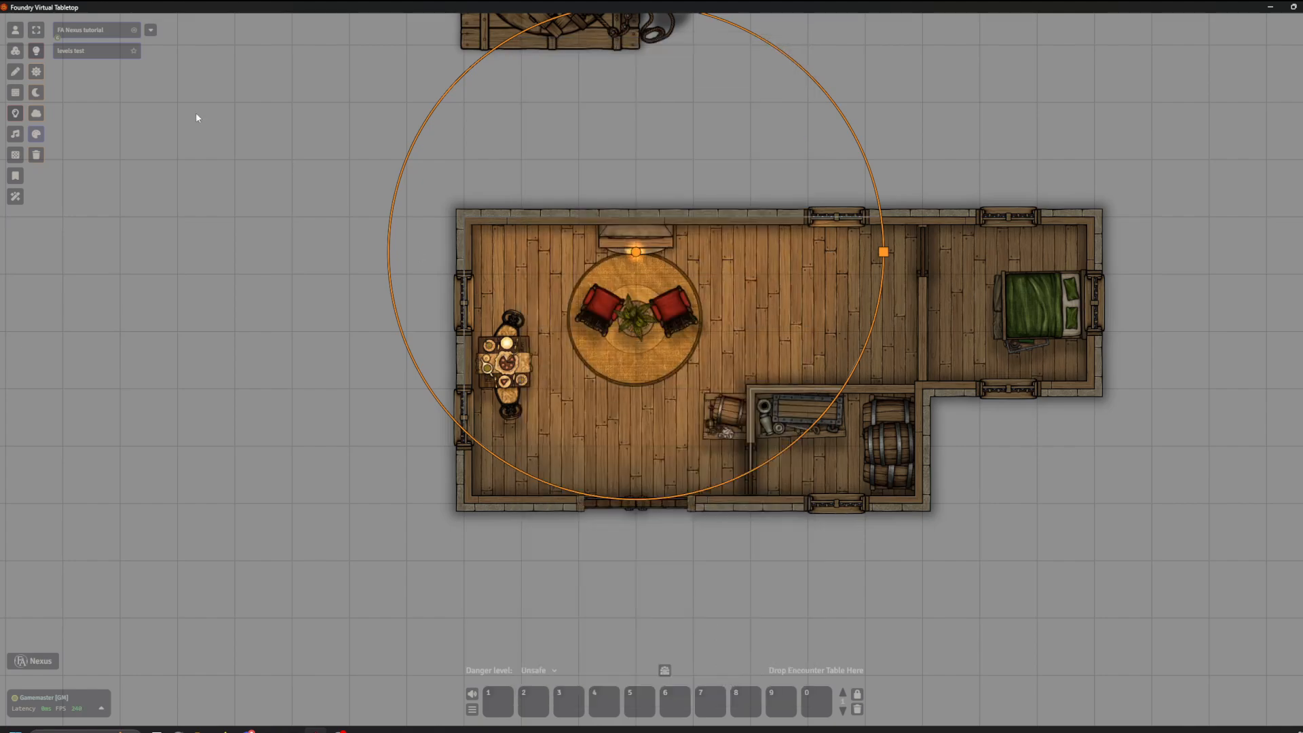
Examine the furnished, lit house and the wall, door and window segments that surround its rooms
left_click(9, 31)
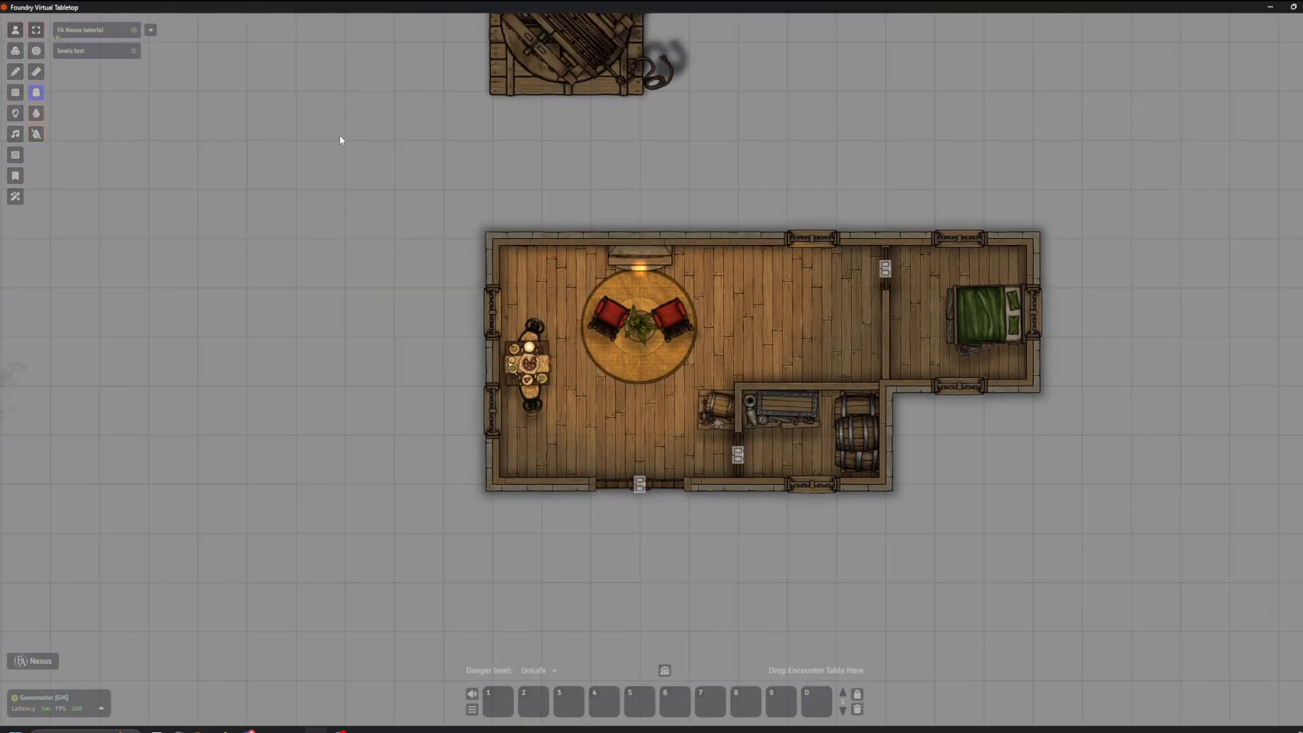
scroll(338, 135, "up", 1)
left_click_drag(326, 138, 388, 352)
scroll(389, 353, "down", 2)
left_click_drag(904, 228, 762, 186)
scroll(756, 197, "up", 4)
left_click_drag(617, 454, 617, 380)
scroll(616, 382, "up", 4)
left_click_drag(451, 604, 445, 489)
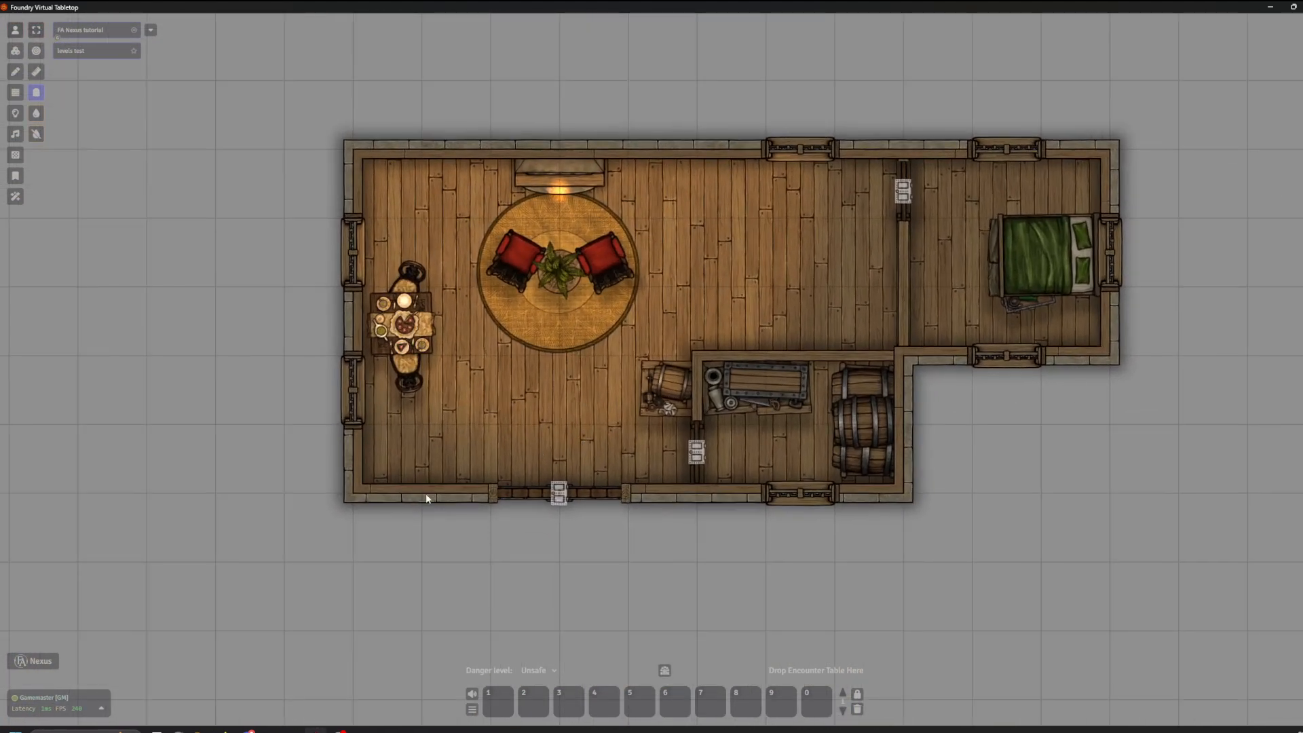
left_click(14, 93)
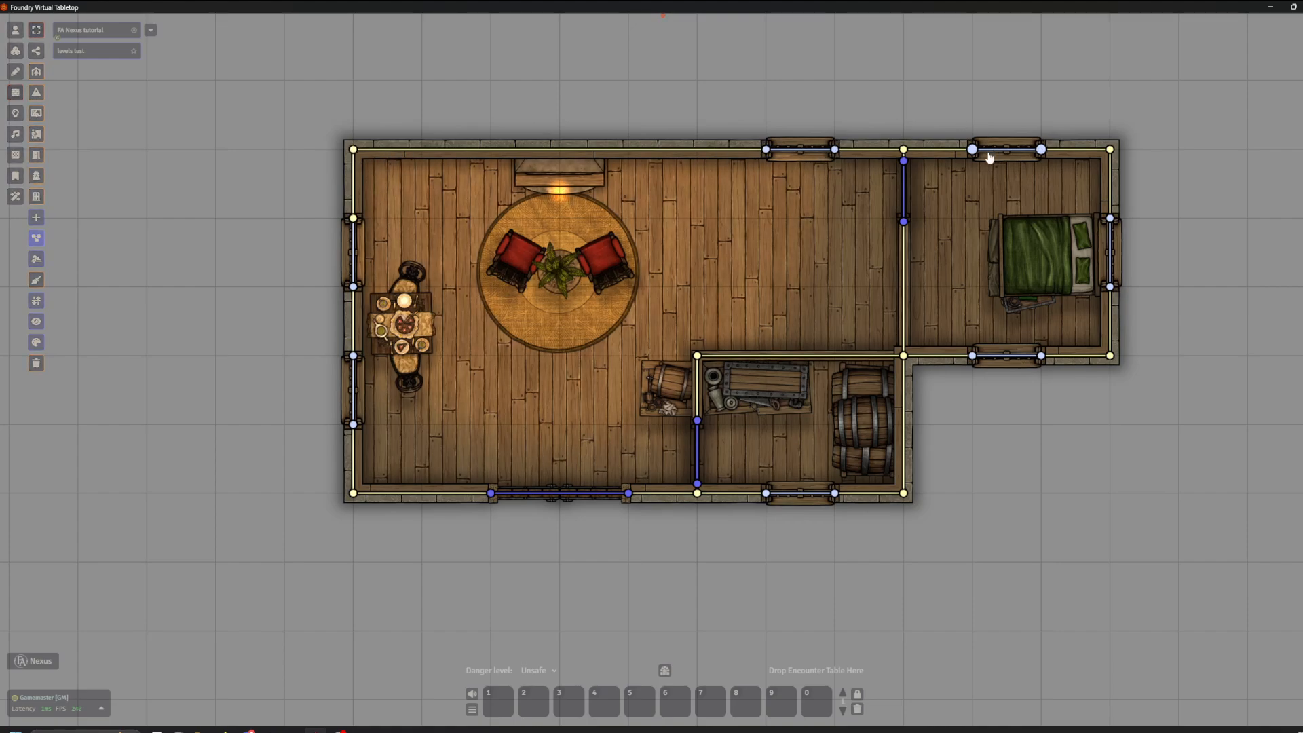
left_click(19, 40)
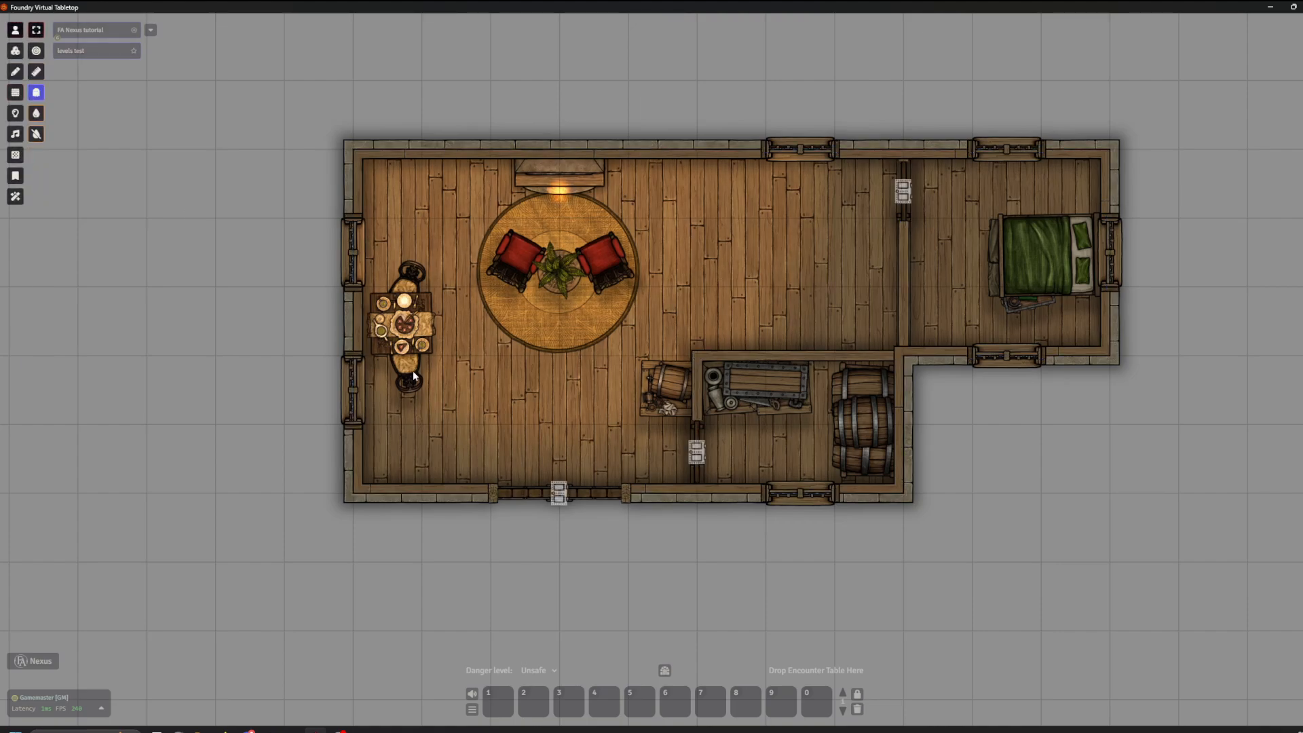
Test the main entrance, storage room and bedroom doors by opening and closing each one
scroll(560, 548, "up", 4)
left_click(529, 435)
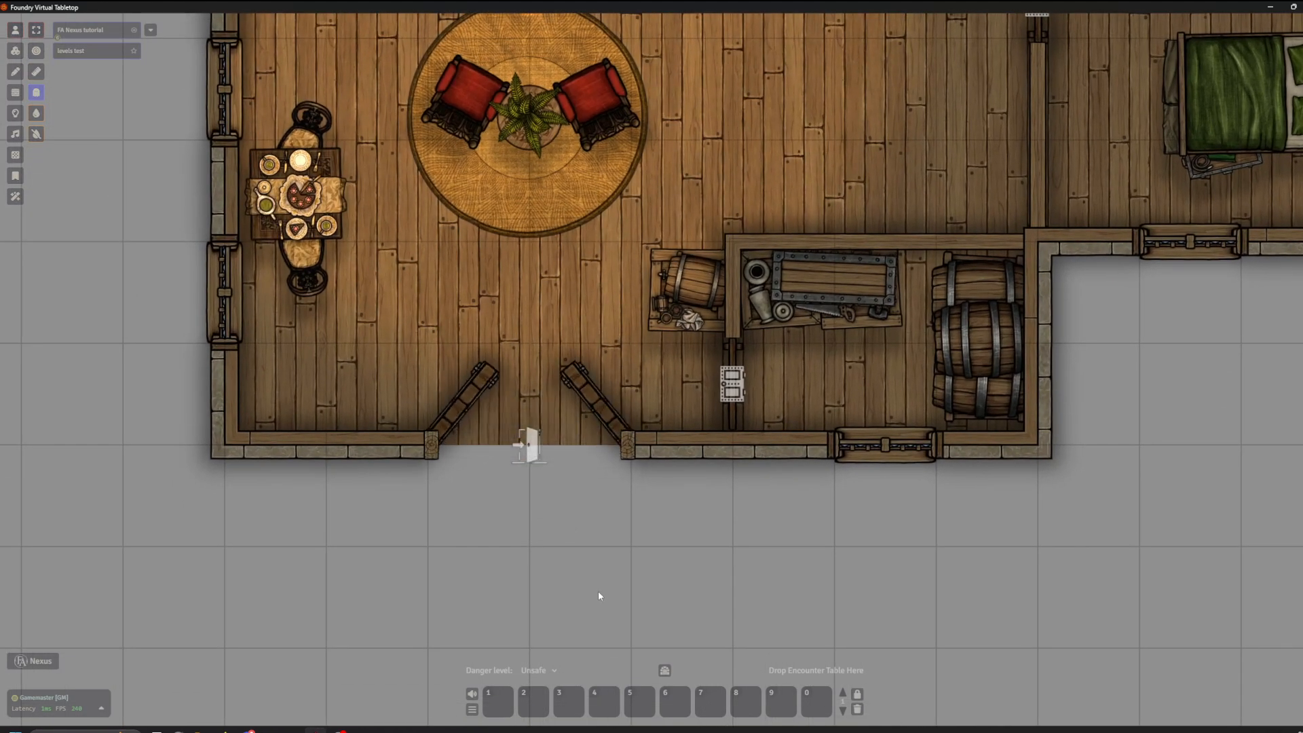
left_click(528, 454)
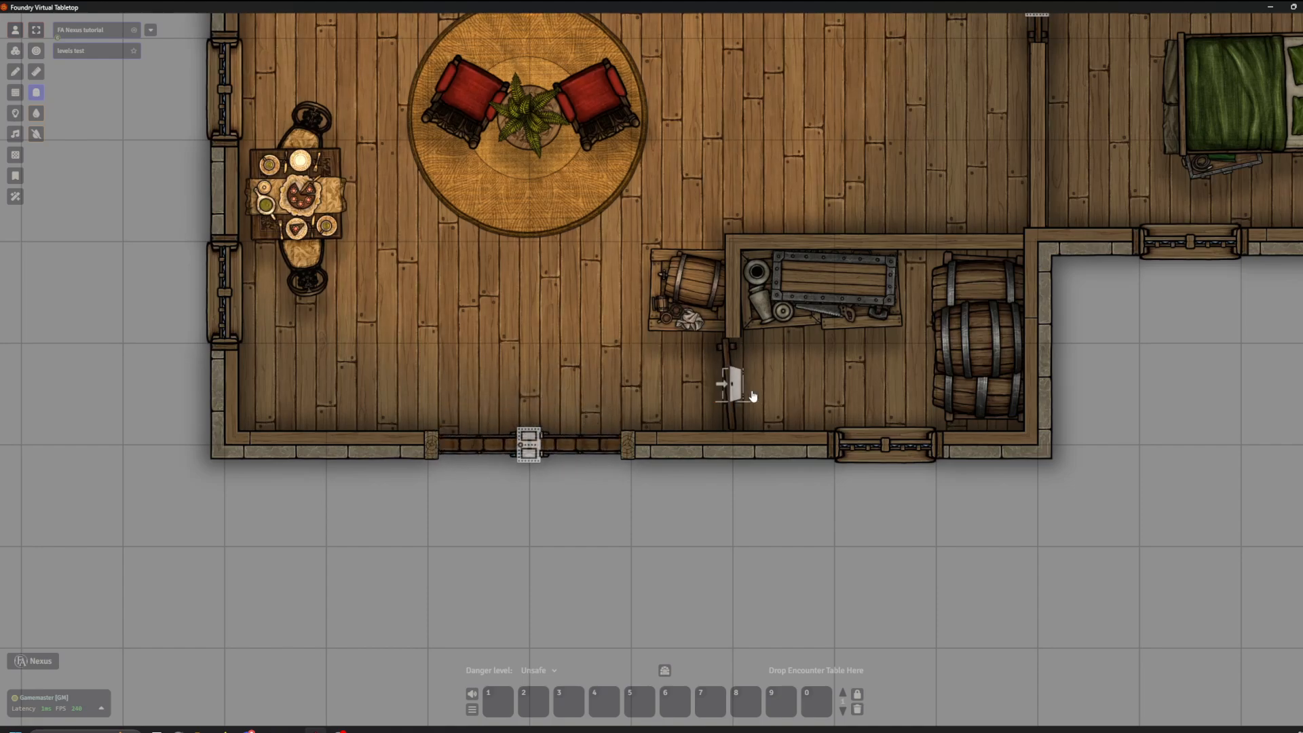
left_click(733, 381)
left_click(742, 382)
left_click_drag(743, 383, 596, 565)
left_click(900, 190)
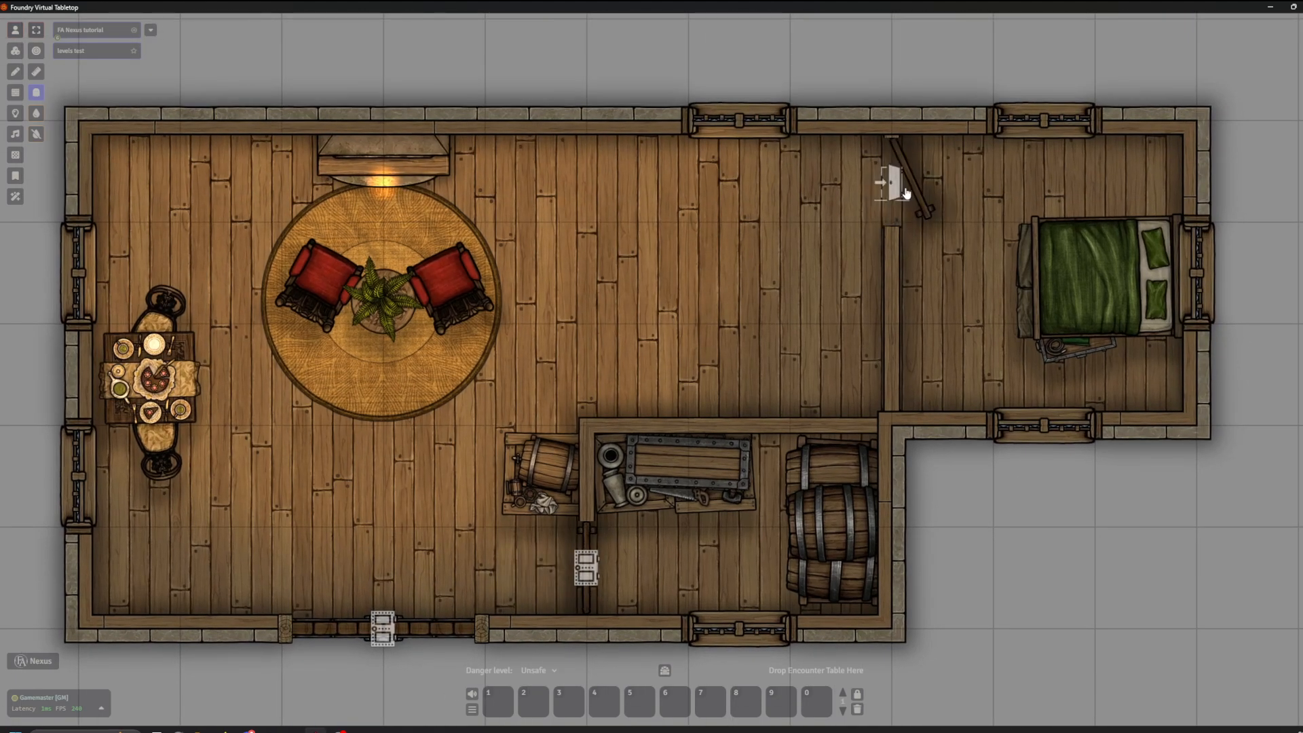
left_click(900, 190)
Display the wall segments over the whole house to review the closed doors and windows
scroll(581, 334, "down", 1)
scroll(580, 333, "down", 4)
left_click_drag(416, 478, 507, 352)
scroll(475, 333, "down", 1)
left_click_drag(193, 190, 277, 235)
scroll(148, 196, "down", 1)
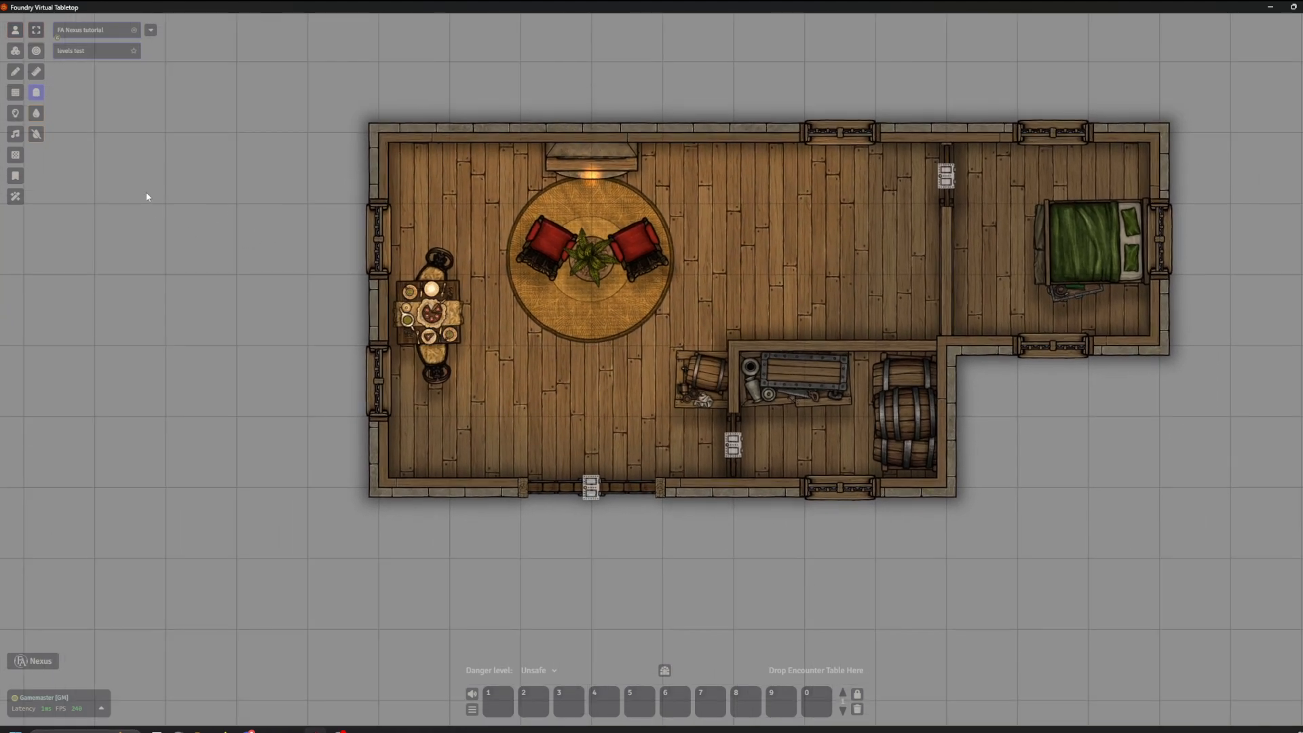
left_click(15, 93)
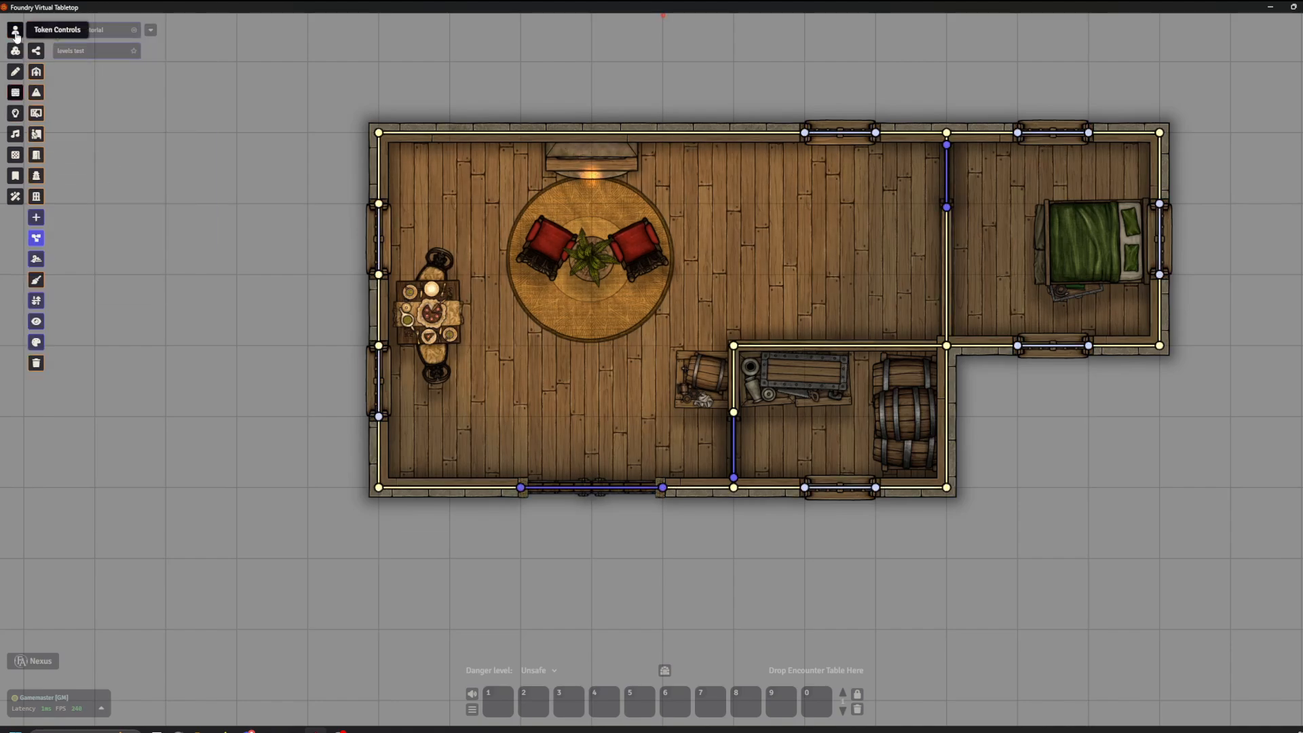
Place the Brynn token outside the house's main entrance and douse the torch in its inventory
left_click(15, 32)
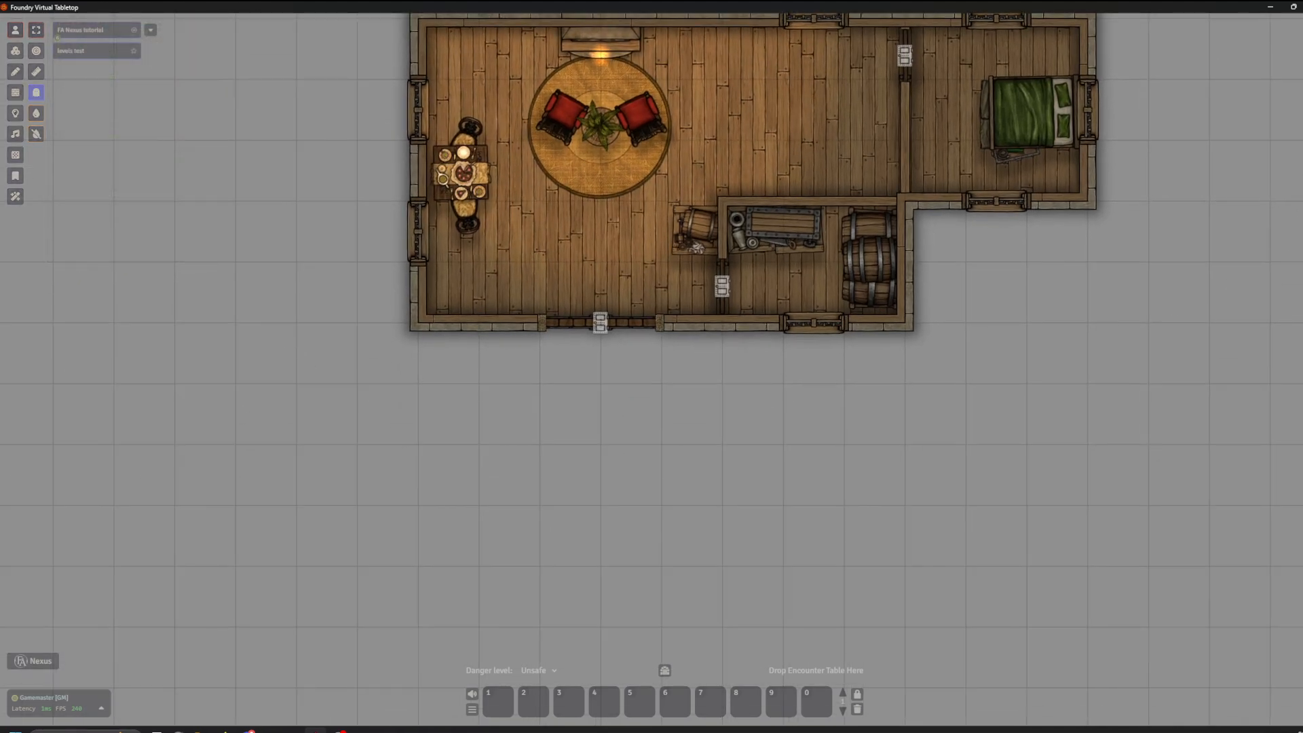
left_click(1302, 134)
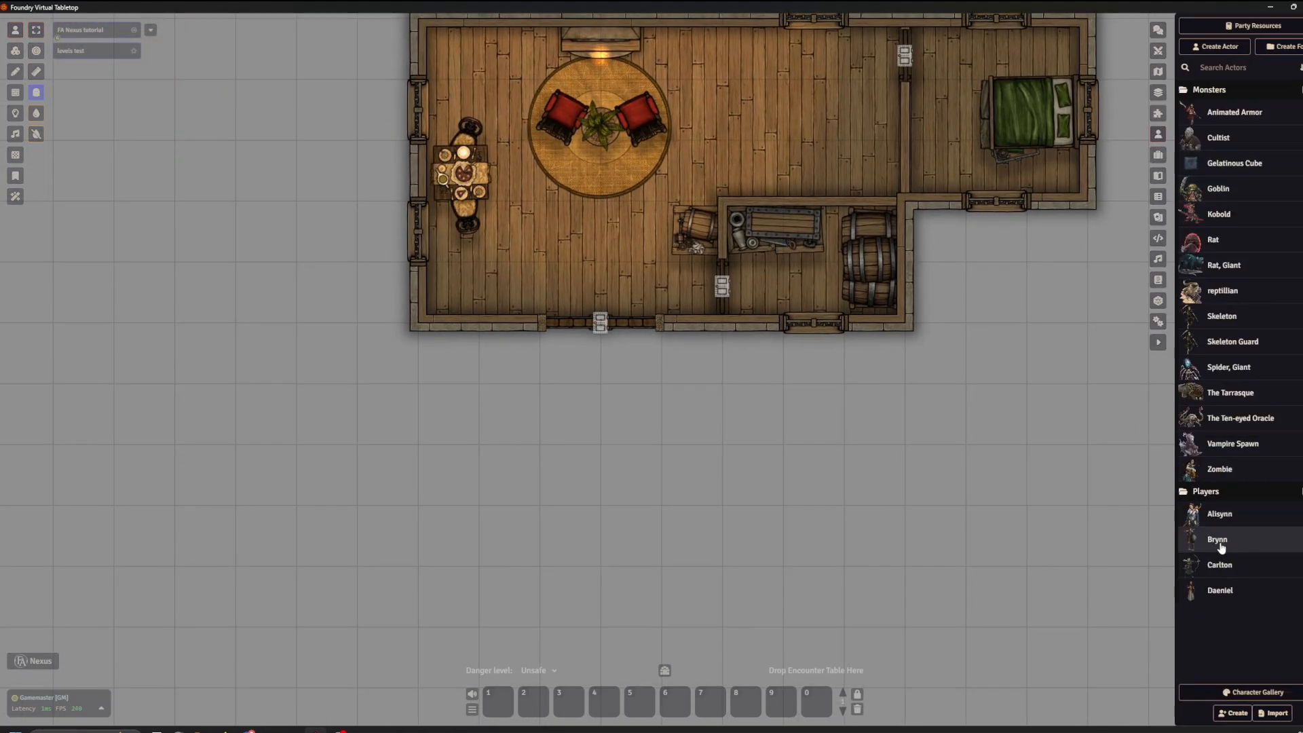
double_click(627, 467)
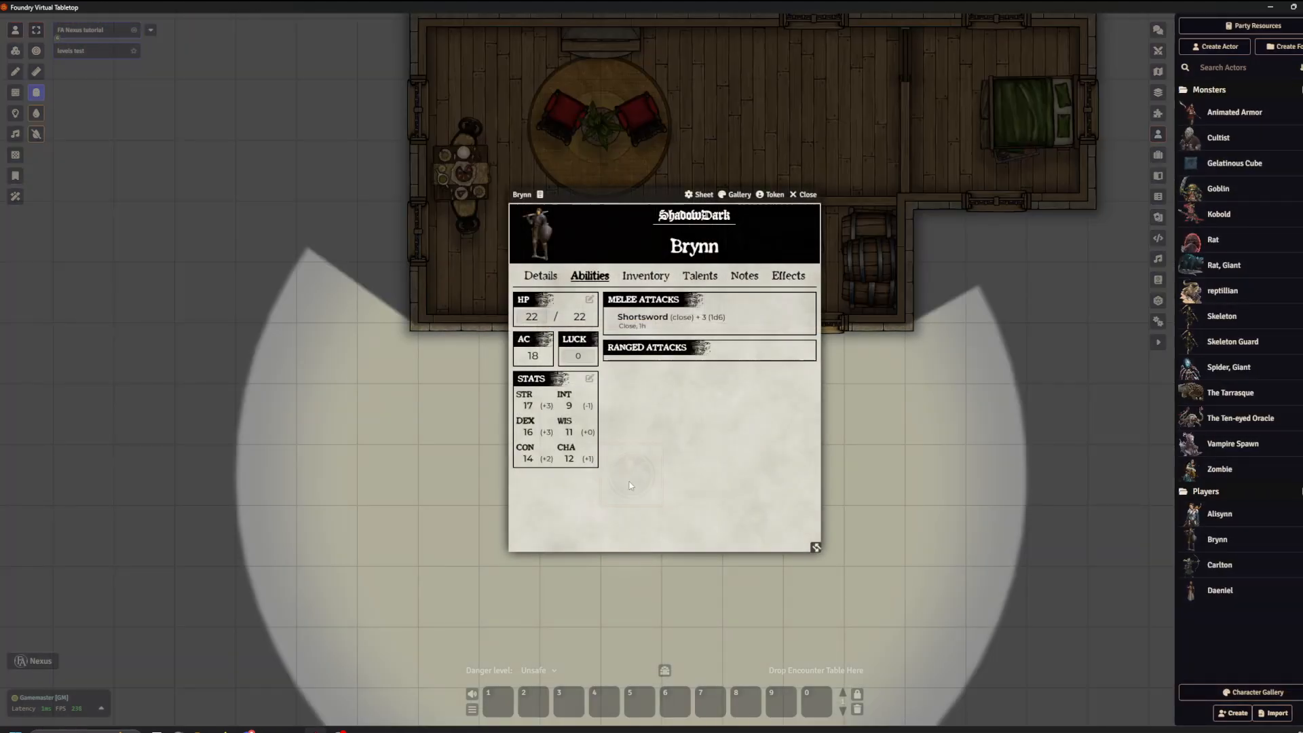
left_click(645, 276)
left_click(731, 407)
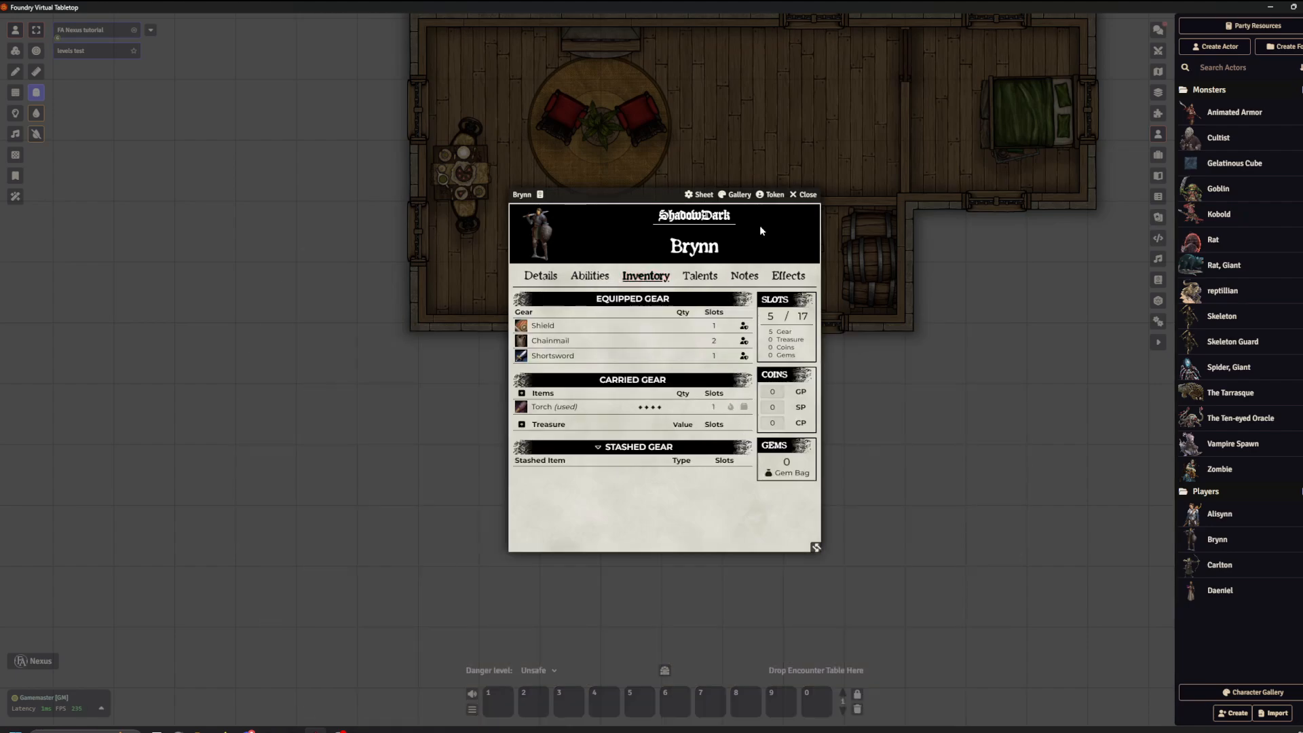
left_click(802, 194)
Create an ambient light on the ground just outside the house's main entrance
key("Up")
left_click(522, 402)
left_click(15, 113)
left_click_drag(604, 363, 709, 377)
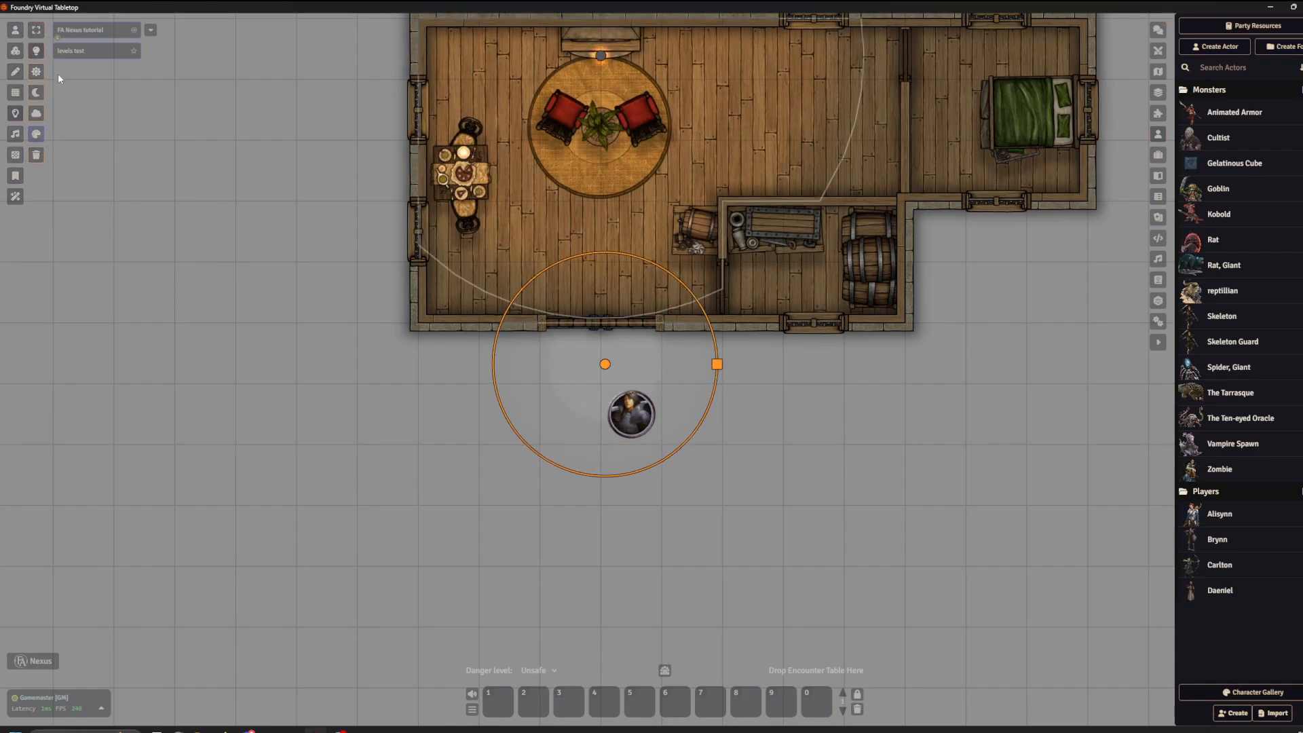
Move the Brynn token up to the main entrance and open the door
left_click(16, 31)
left_click(631, 414)
key("Up")
key("Left")
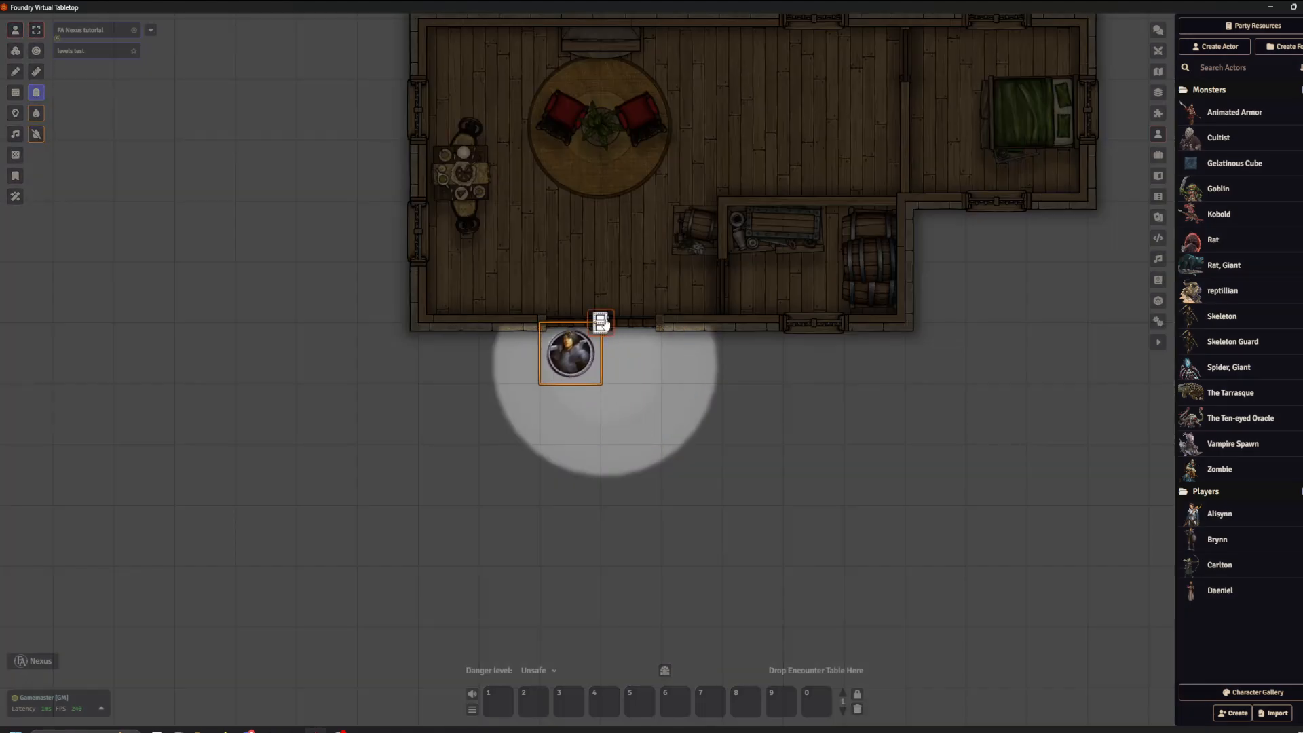
left_click(601, 323)
Move the Brynn token through the entrance into the main room and close the door behind it
scroll(602, 270, "up", 3)
scroll(602, 268, "up", 2)
left_click_drag(609, 205, 621, 312)
key("Up")
key("Up")
left_click(600, 433)
Move the Brynn token to the window below the dining table and light its torch from the inventory
left_click_drag(706, 214, 540, 325)
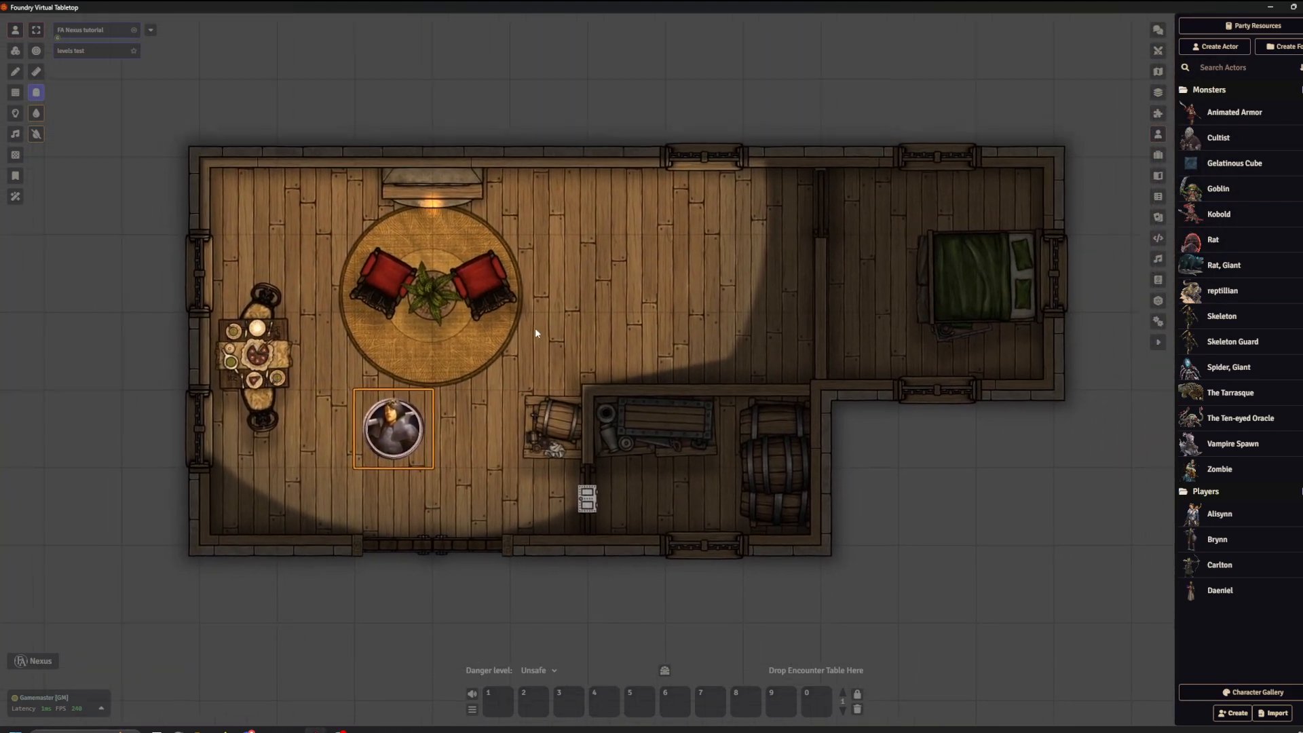
key("Left")
key("Left")
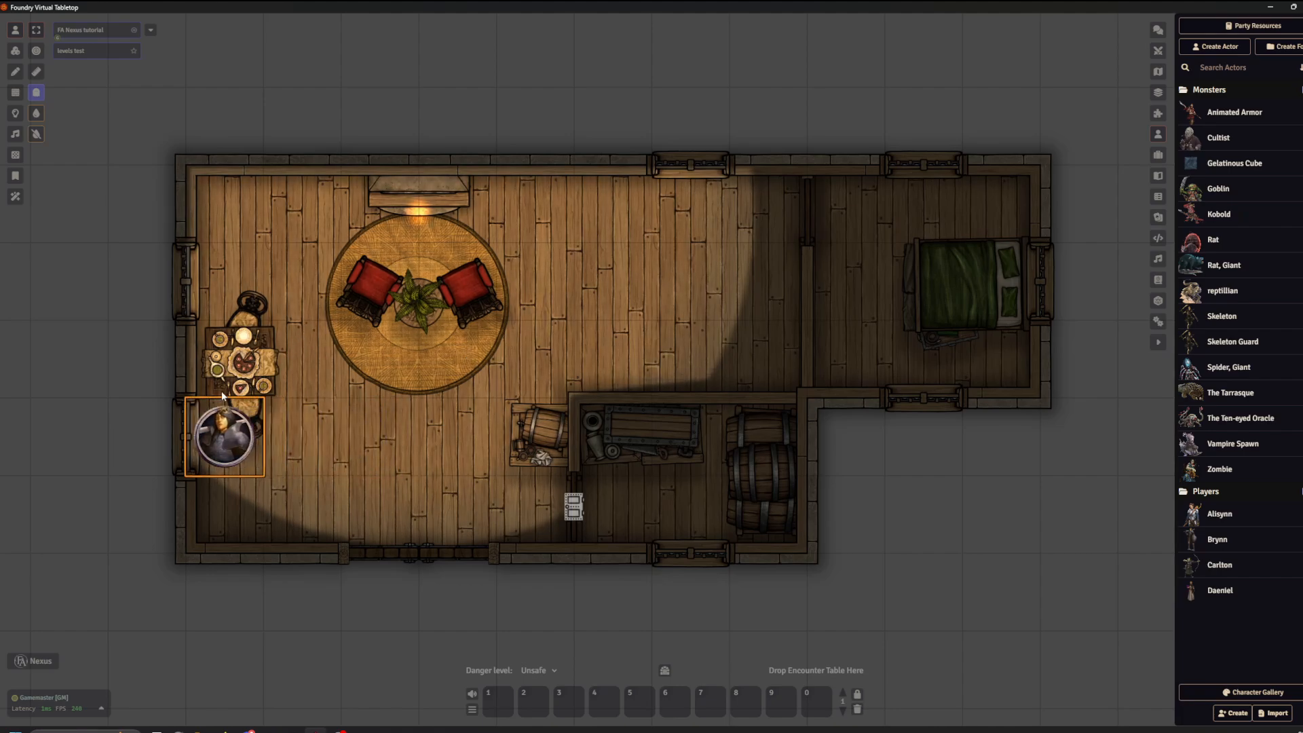
right_click(192, 431)
double_click(193, 431)
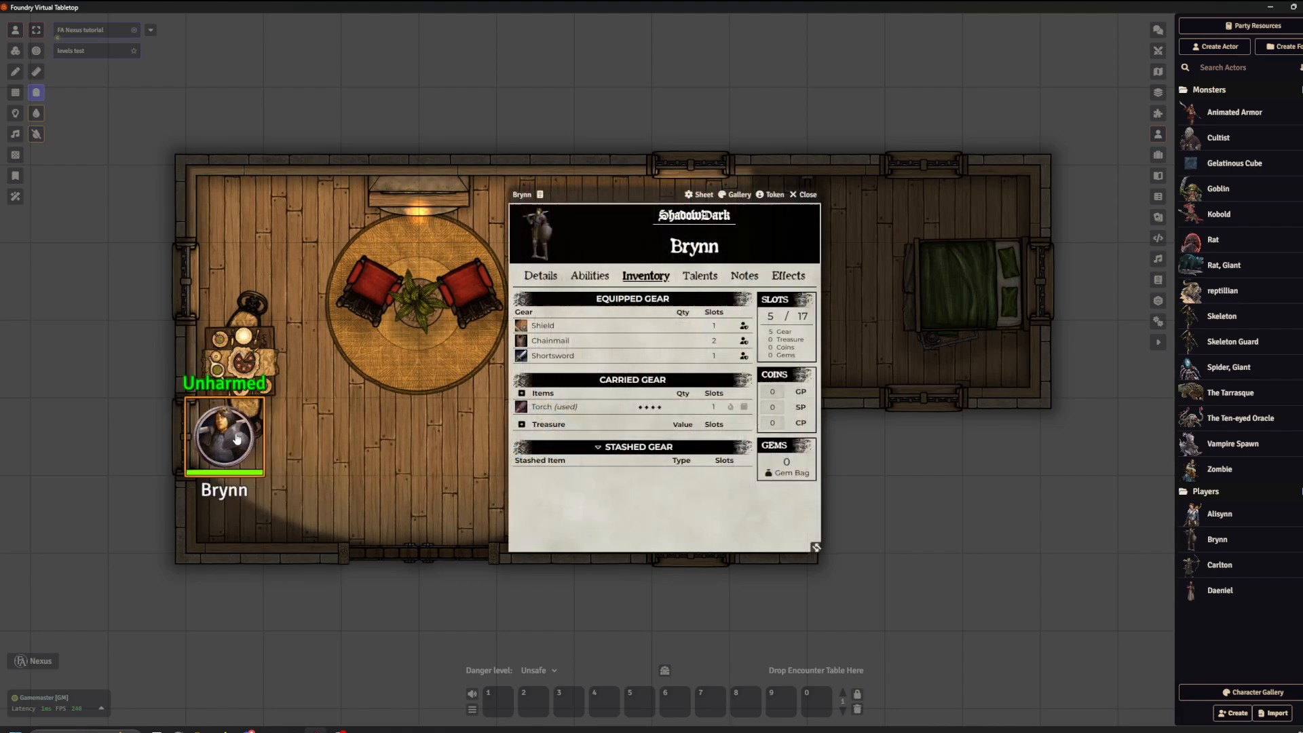
left_click(730, 407)
left_click(805, 196)
Test the torch light through the dining-side window, moving the token away and back before returning it to the main room's center
left_click_drag(197, 293, 562, 204)
key("Right")
key("Left")
key("Left")
left_click_drag(863, 274, 639, 329)
key("Right")
key("Right")
key("Right")
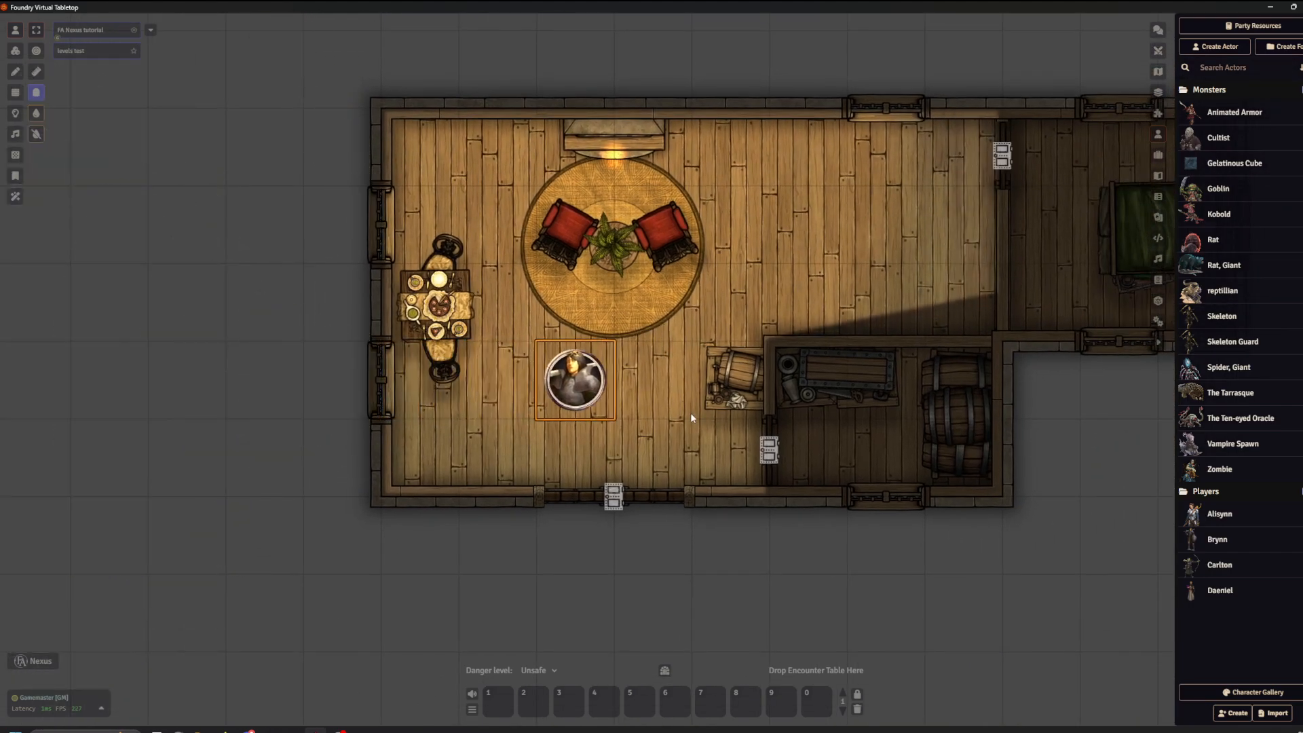
Move the Brynn token to the storage room door and test the door by opening and closing it
key("Down")
left_click(770, 454)
key("Right")
left_click_drag(864, 409, 661, 385)
left_click(572, 429)
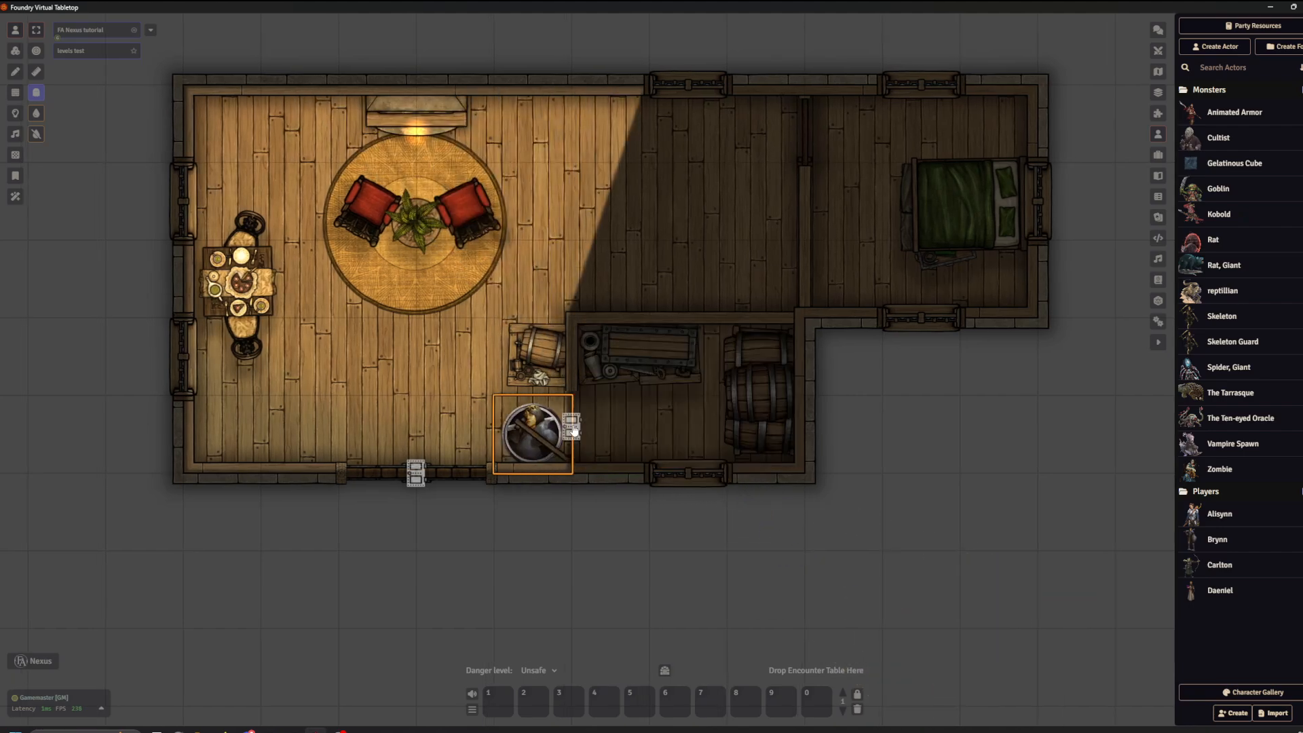
Walk the Brynn token across the main room to the bedroom door and open the door
key("Left")
key("Up")
key("Up")
key("Right")
key("Right")
key("Up")
left_click(805, 134)
Move the Brynn token through the open door into the bedroom, up to the window above the bed
key("Up")
key("Right")
left_click_drag(852, 199, 687, 392)
key("Right")
key("Right")
key("Right")
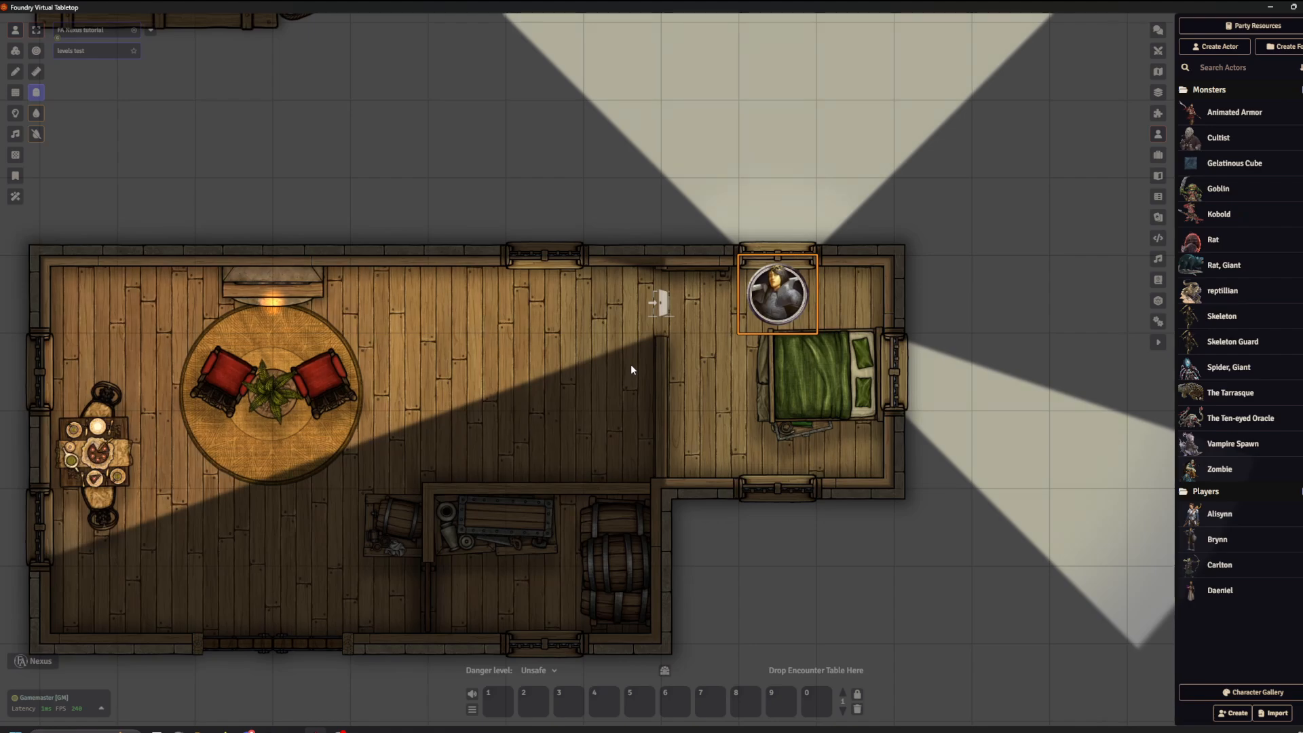
Return the Brynn token to the main room with the bedroom door closed, and deselect it
key("Left")
key("Left")
key("Left")
key("Down")
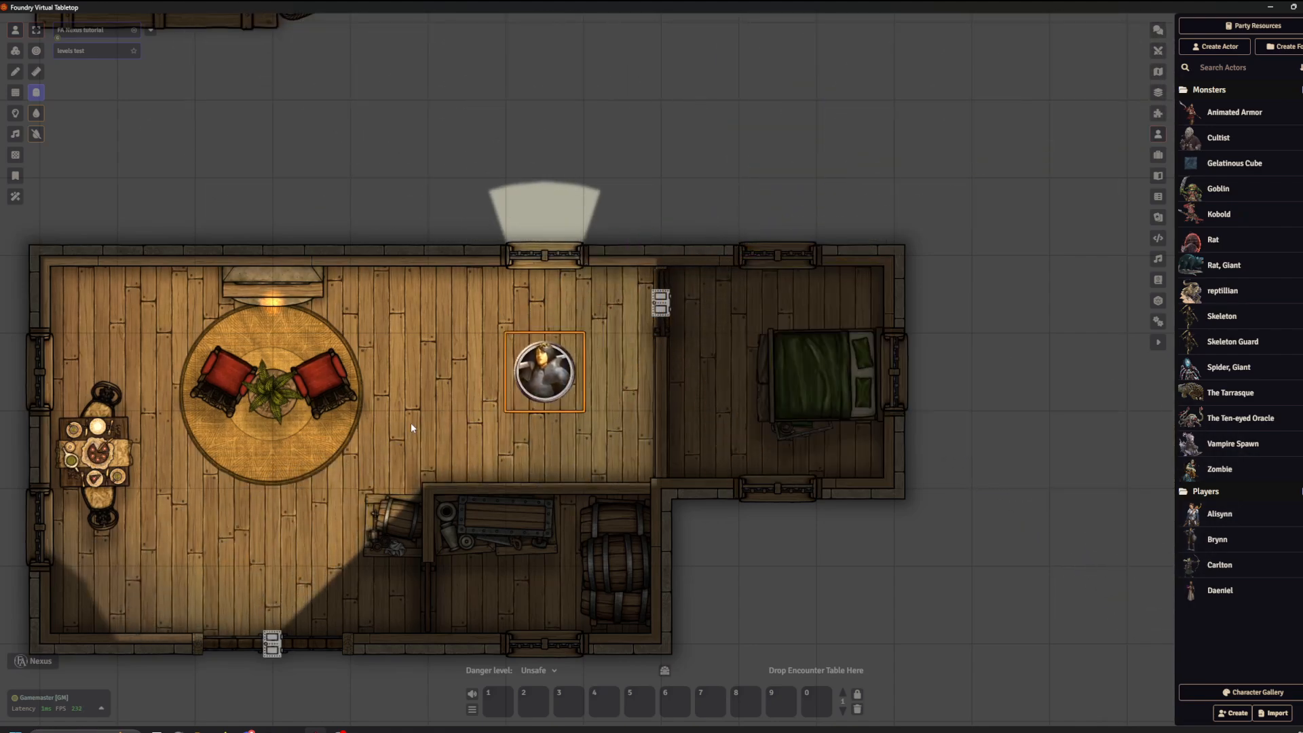
left_click_drag(420, 423, 614, 329)
left_click(577, 334)
Examine the finished house next to the crane and the smaller building on the map
scroll(519, 344, "down", 9)
left_click_drag(440, 267, 479, 435)
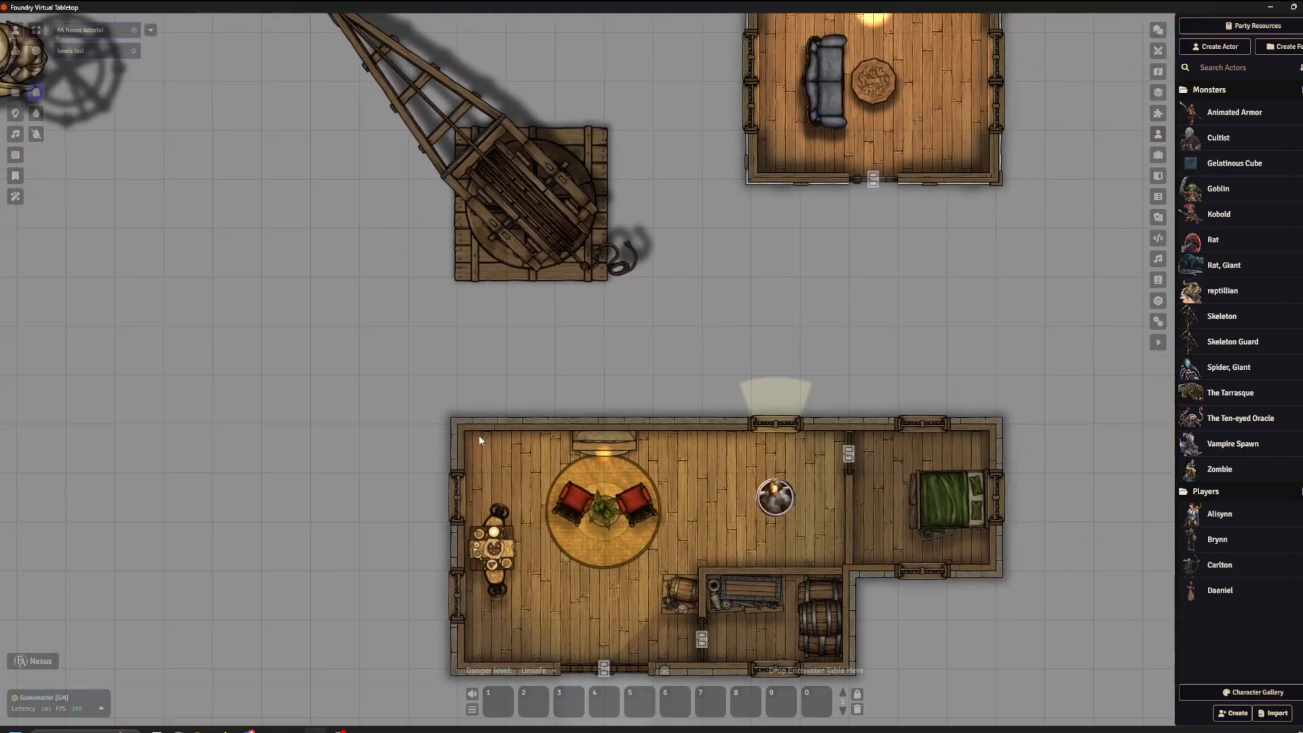
scroll(519, 388, "down", 5)
left_click_drag(518, 389, 527, 326)
scroll(679, 464, "up", 4)
left_click_drag(680, 457, 706, 304)
scroll(658, 339, "up", 1)
scroll(648, 331, "up", 2)
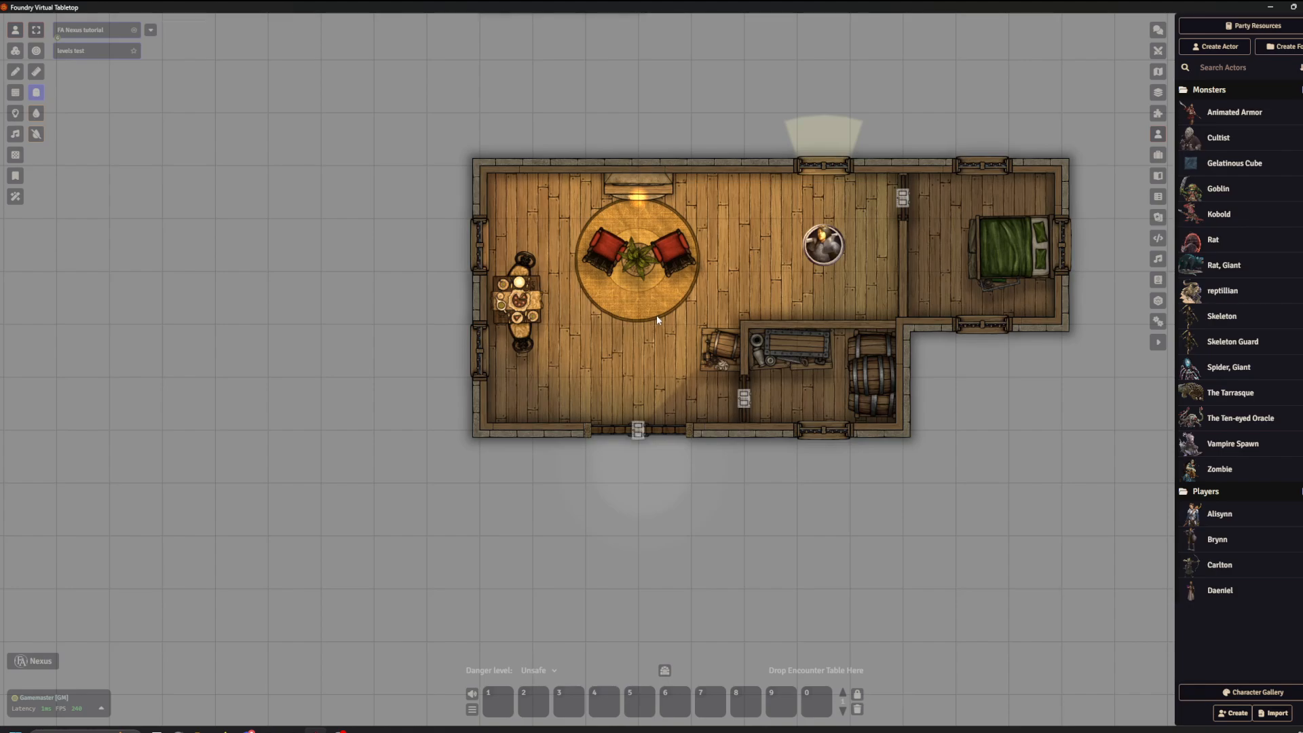
scroll(780, 202, "up", 1)
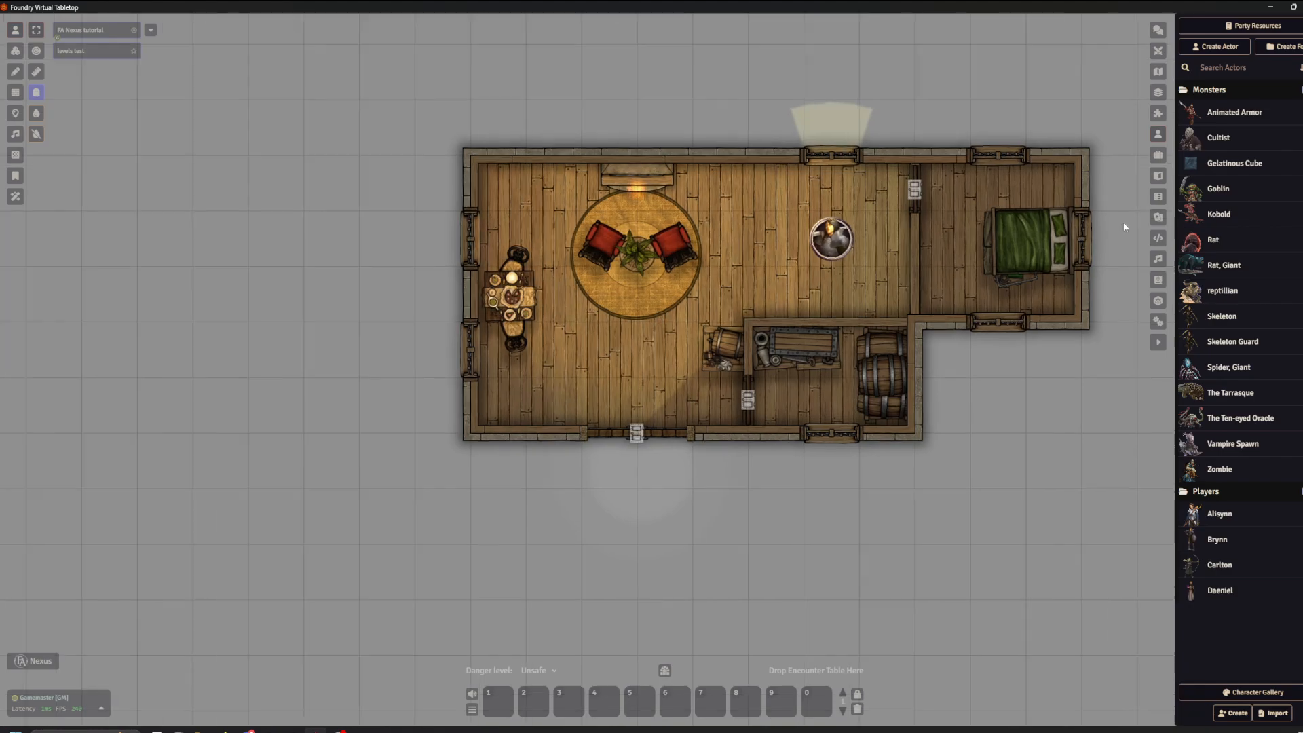
Display the chat log with the torch messages and review the lit house within the whole scene
left_click(1160, 30)
scroll(711, 559, "up", 5)
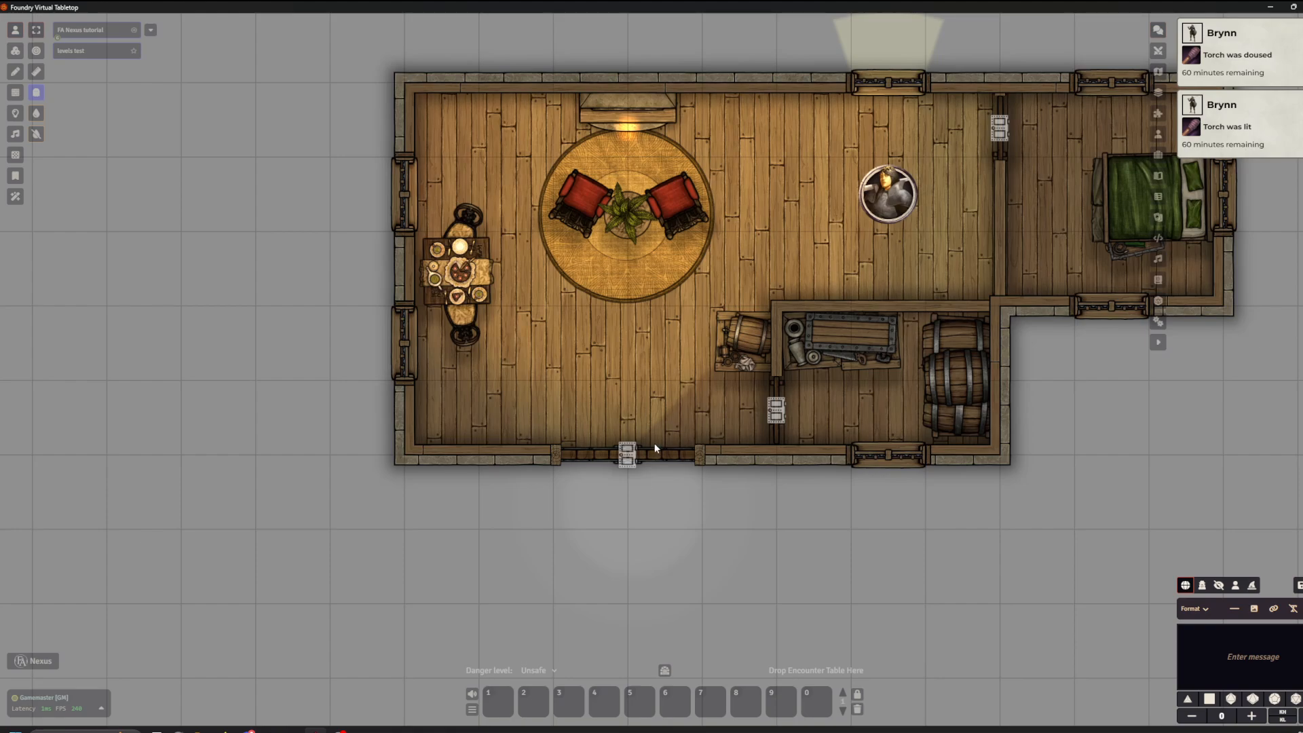
left_click_drag(655, 445, 596, 536)
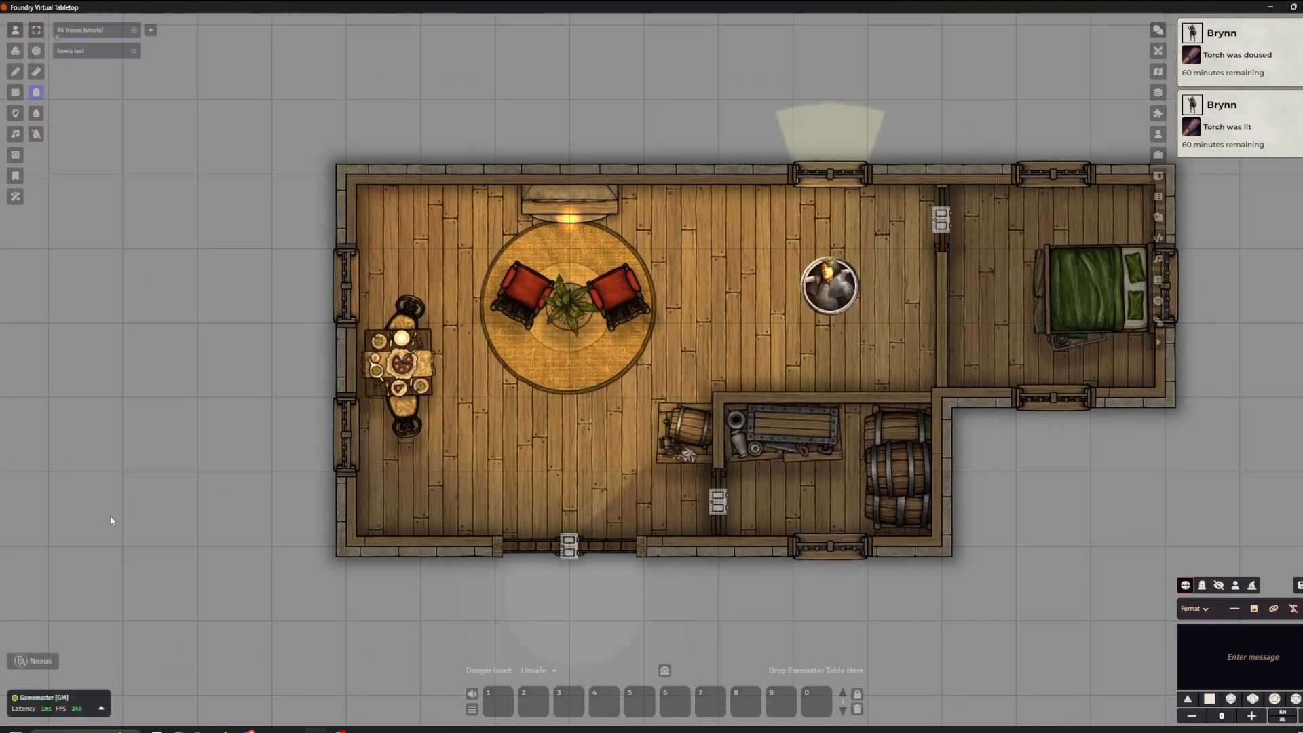
left_click_drag(129, 528, 237, 530)
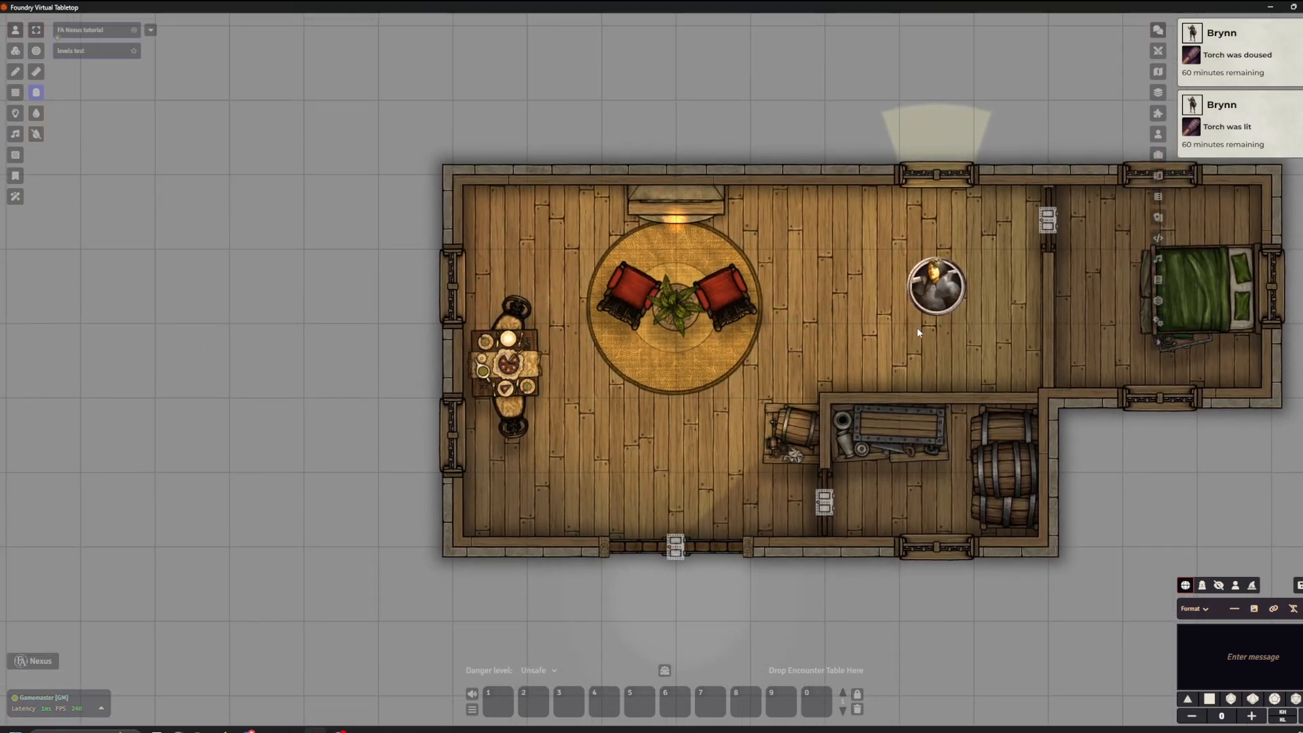
scroll(771, 102, "down", 4)
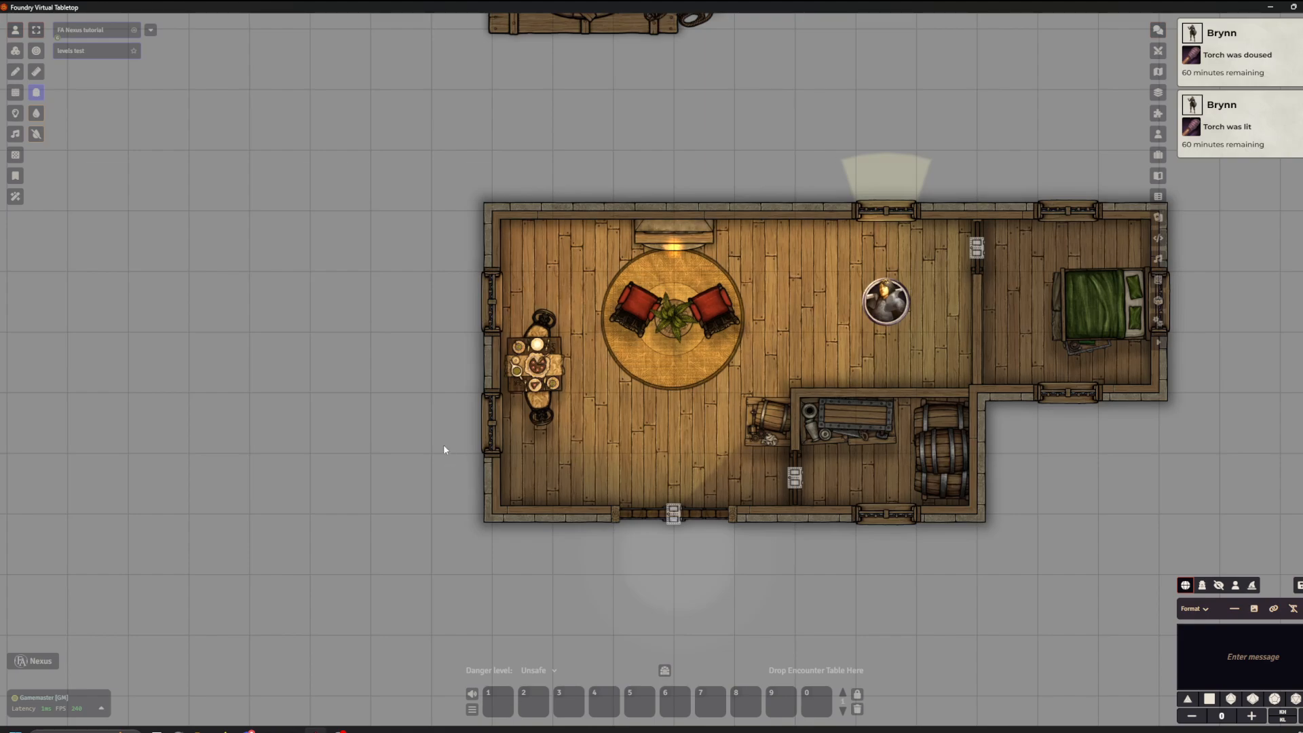
scroll(447, 454, "down", 5)
scroll(373, 340, "down", 3)
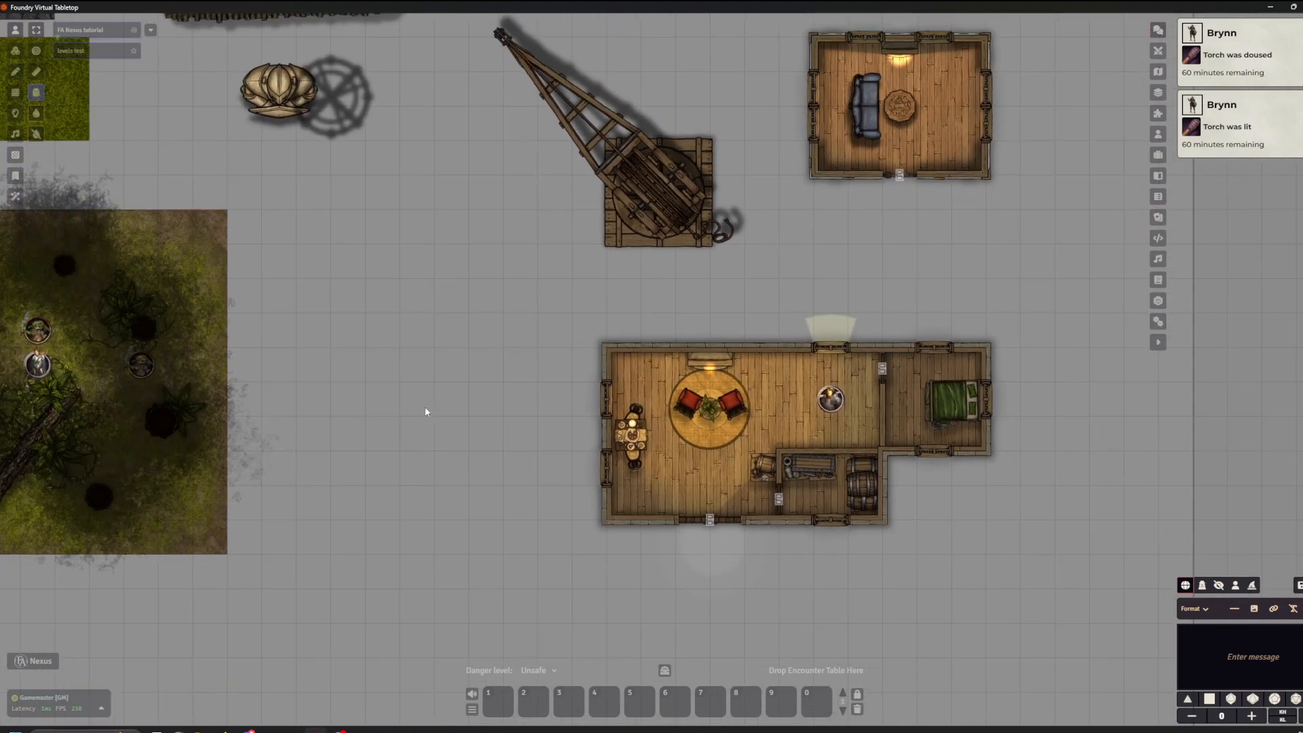
Find the Large Dungeon scene in the Dungeons folder and view it
left_click(1158, 71)
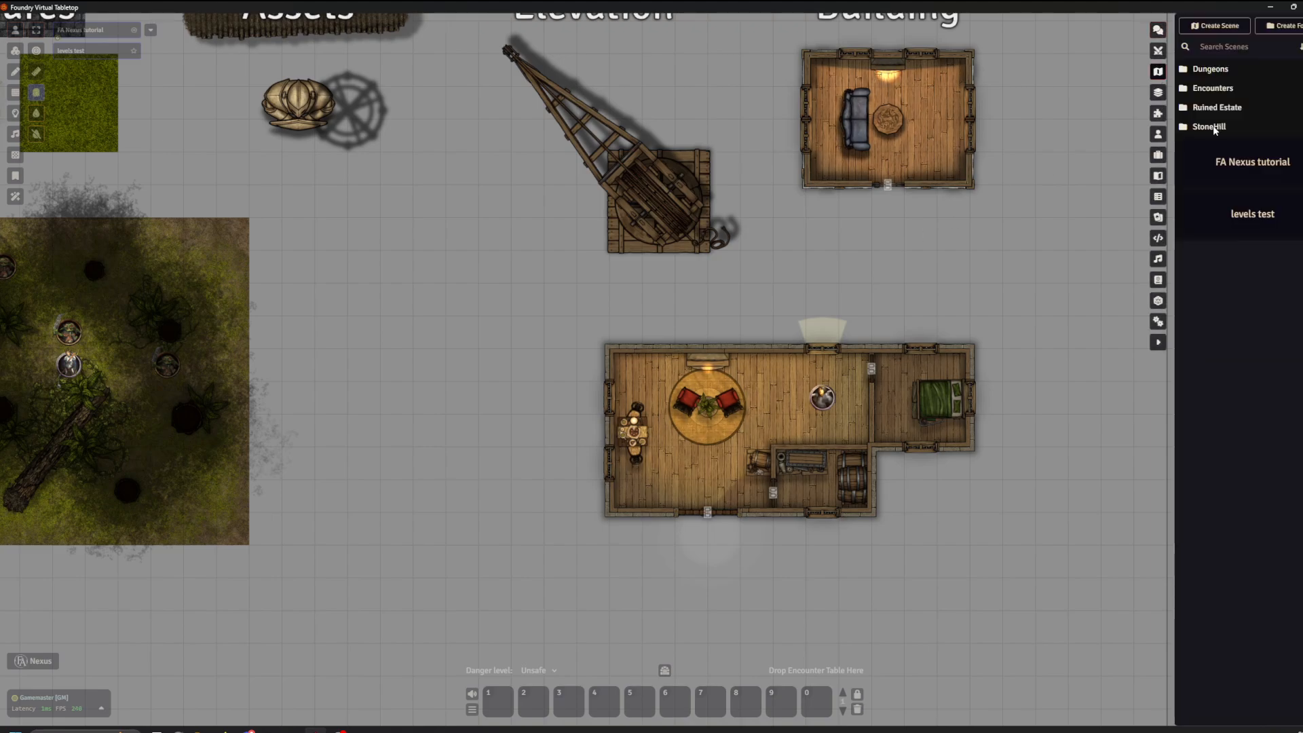
left_click(1215, 106)
left_click(1215, 106)
left_click(1211, 69)
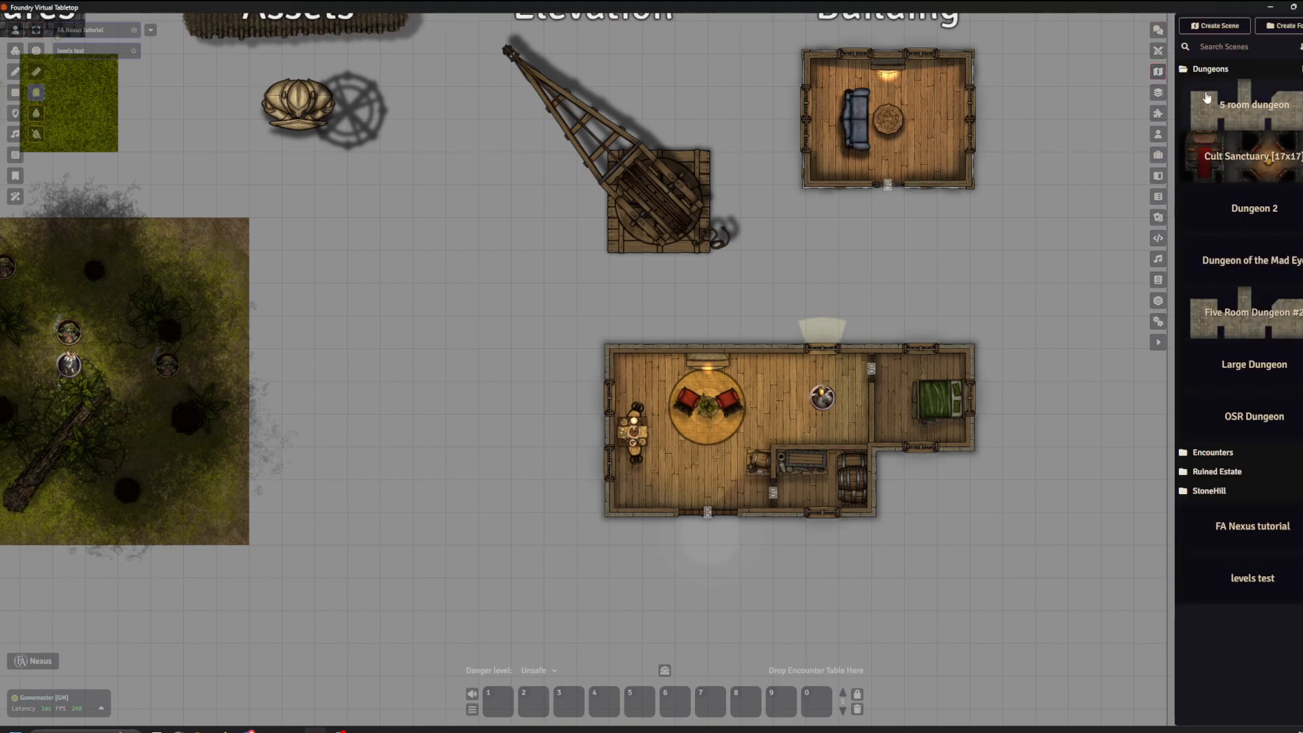
right_click(1258, 375)
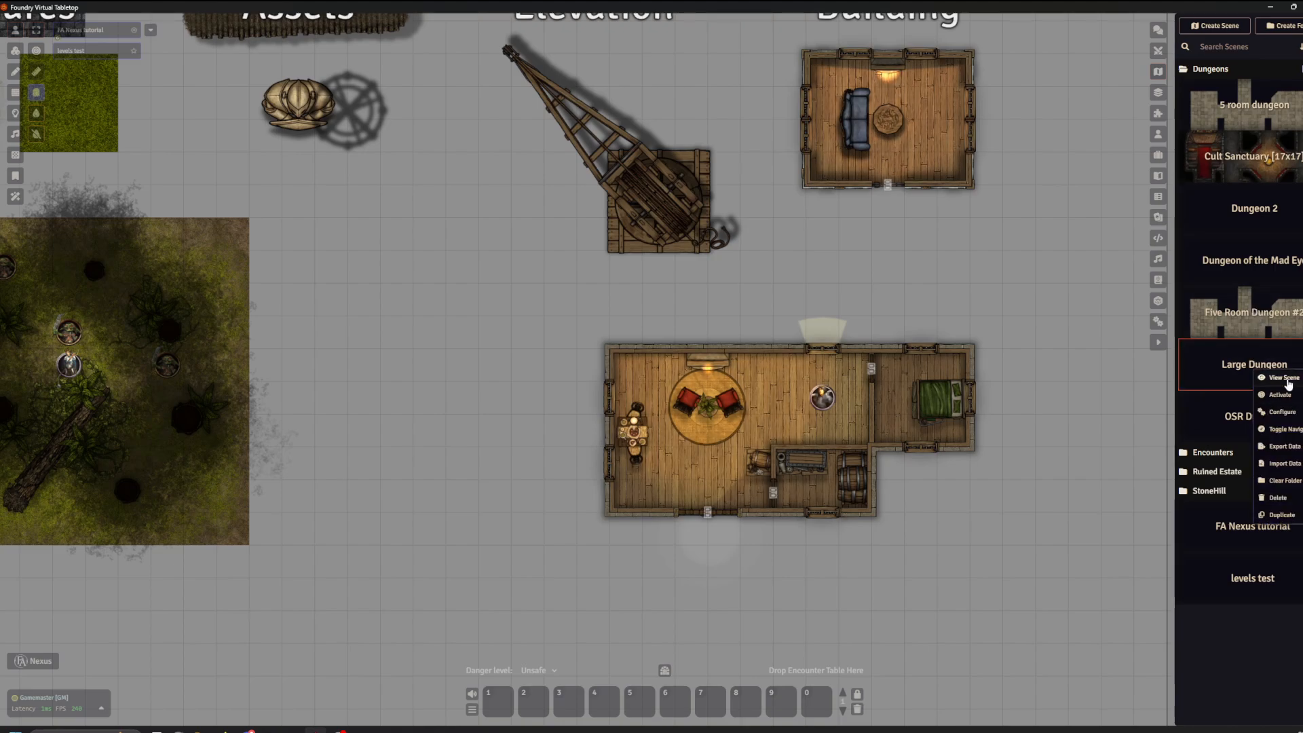
left_click(1284, 378)
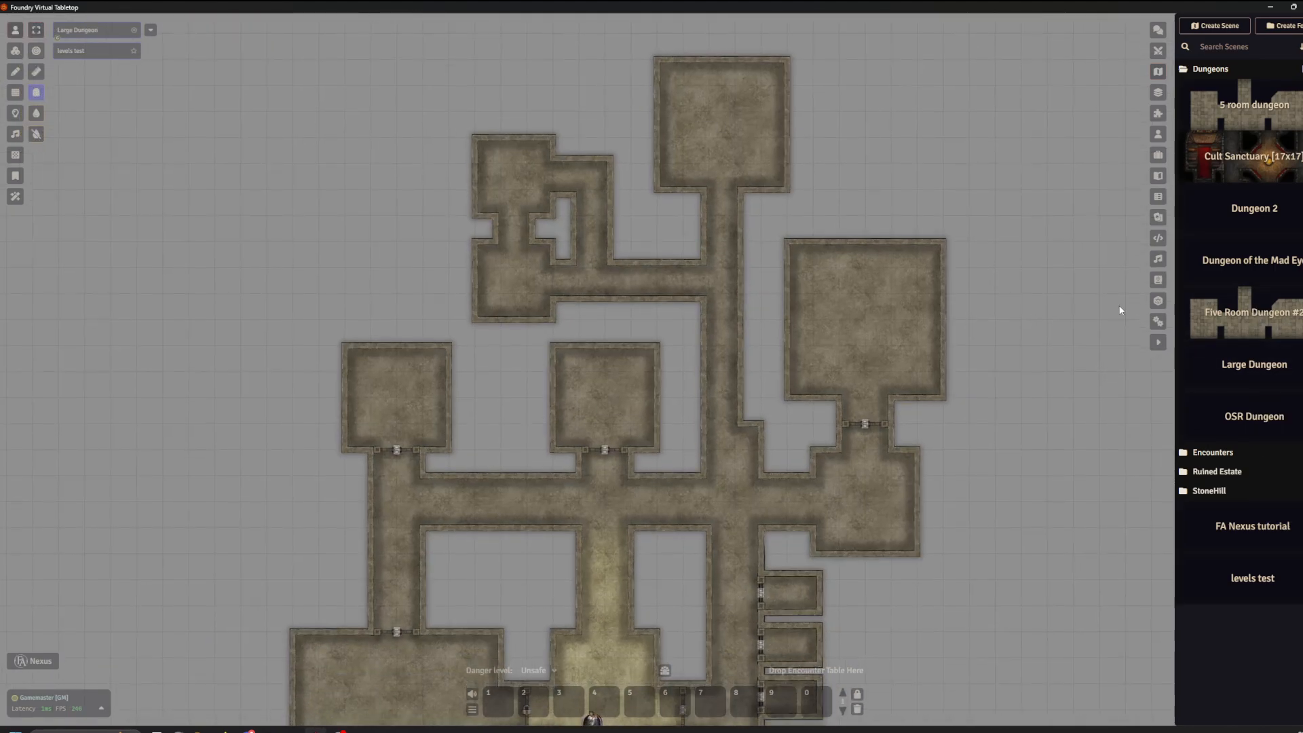
View the OSR Dungeon scene and survey the corridors and cells of its bottom level
right_click(1267, 418)
left_click(1282, 428)
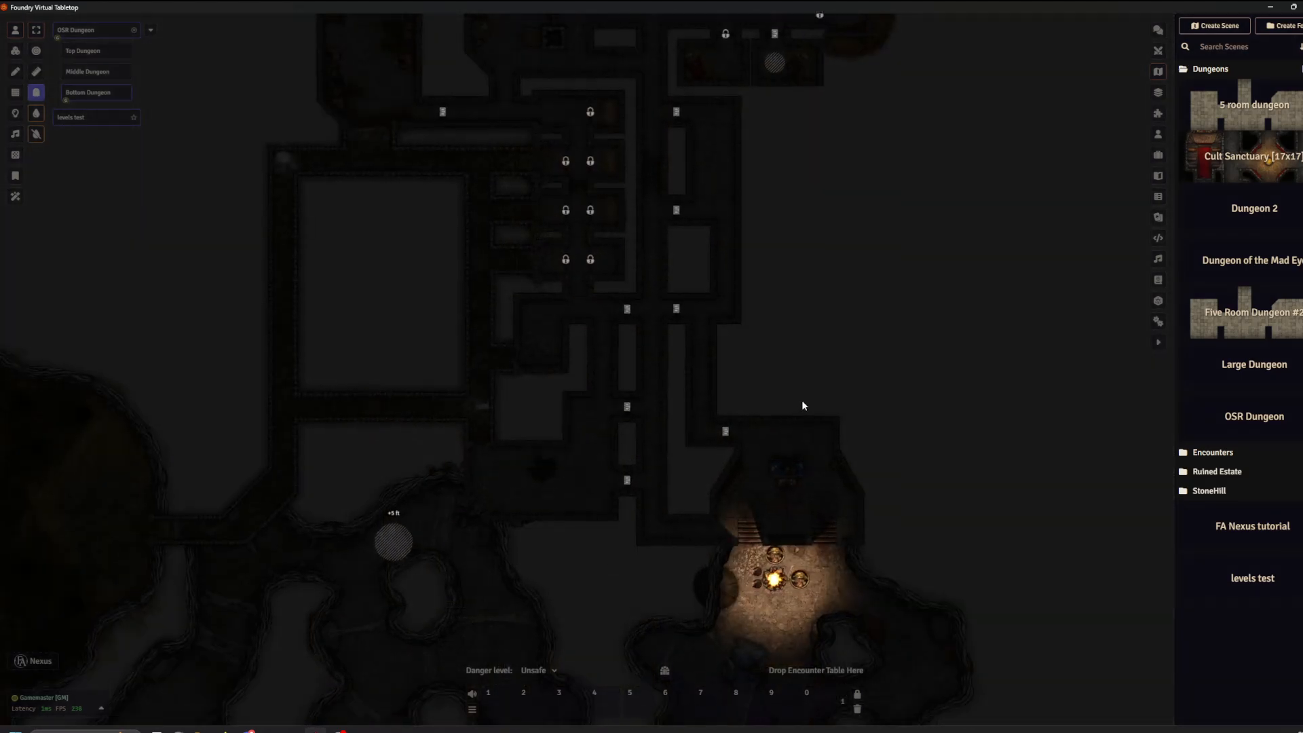
left_click_drag(802, 407, 773, 276)
left_click_drag(657, 383, 662, 530)
scroll(719, 261, "down", 4)
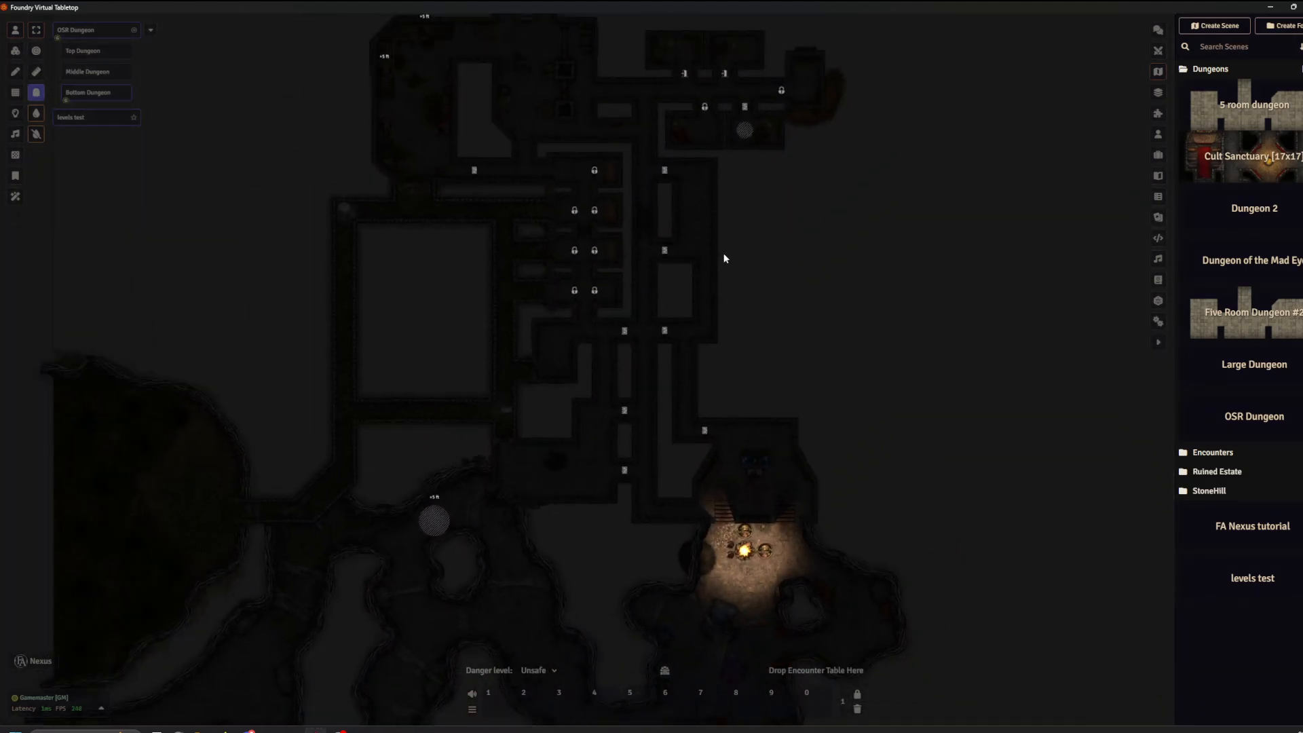
left_click_drag(721, 248, 763, 394)
left_click_drag(819, 484, 791, 366)
scroll(780, 360, "up", 1)
scroll(611, 264, "down", 2)
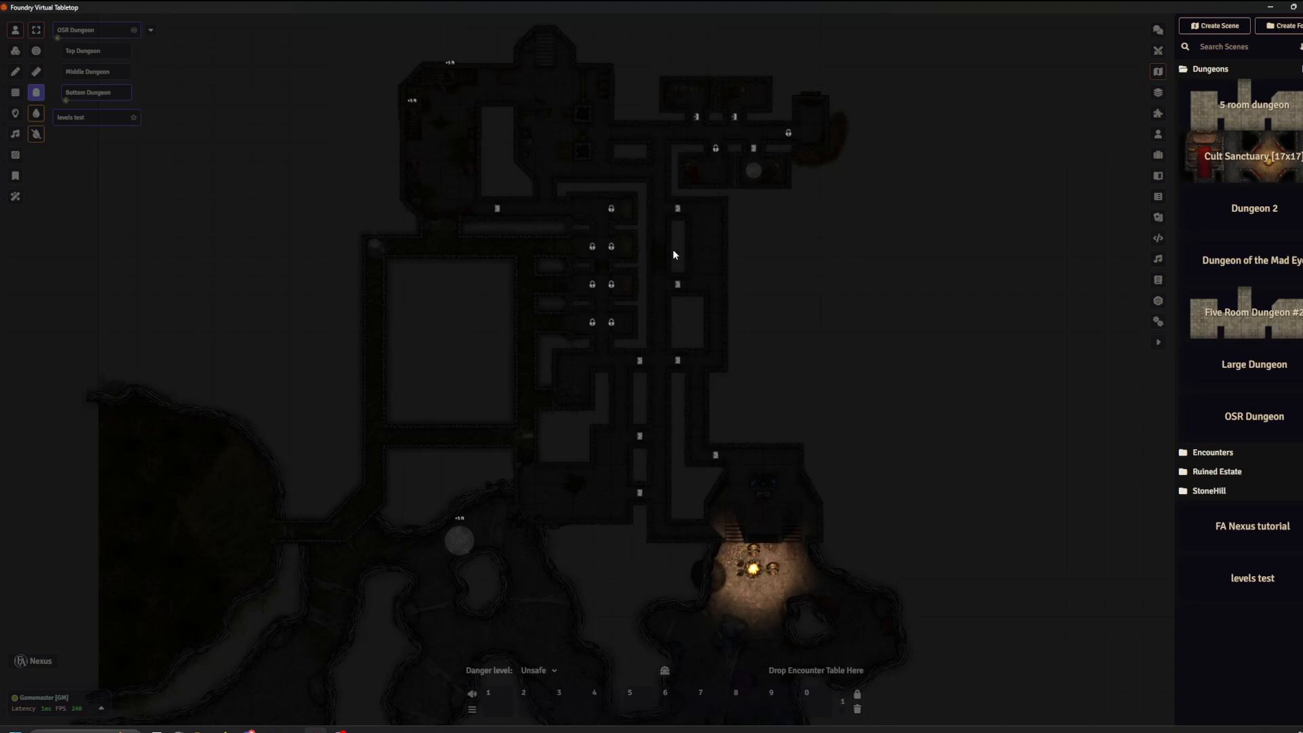
Examine the campfire area and the cave passages beyond it in the OSR Dungeon
scroll(715, 219, "up", 5)
left_click_drag(626, 380, 674, 271)
scroll(668, 340, "up", 1)
left_click_drag(658, 437, 640, 491)
left_click_drag(707, 523, 695, 406)
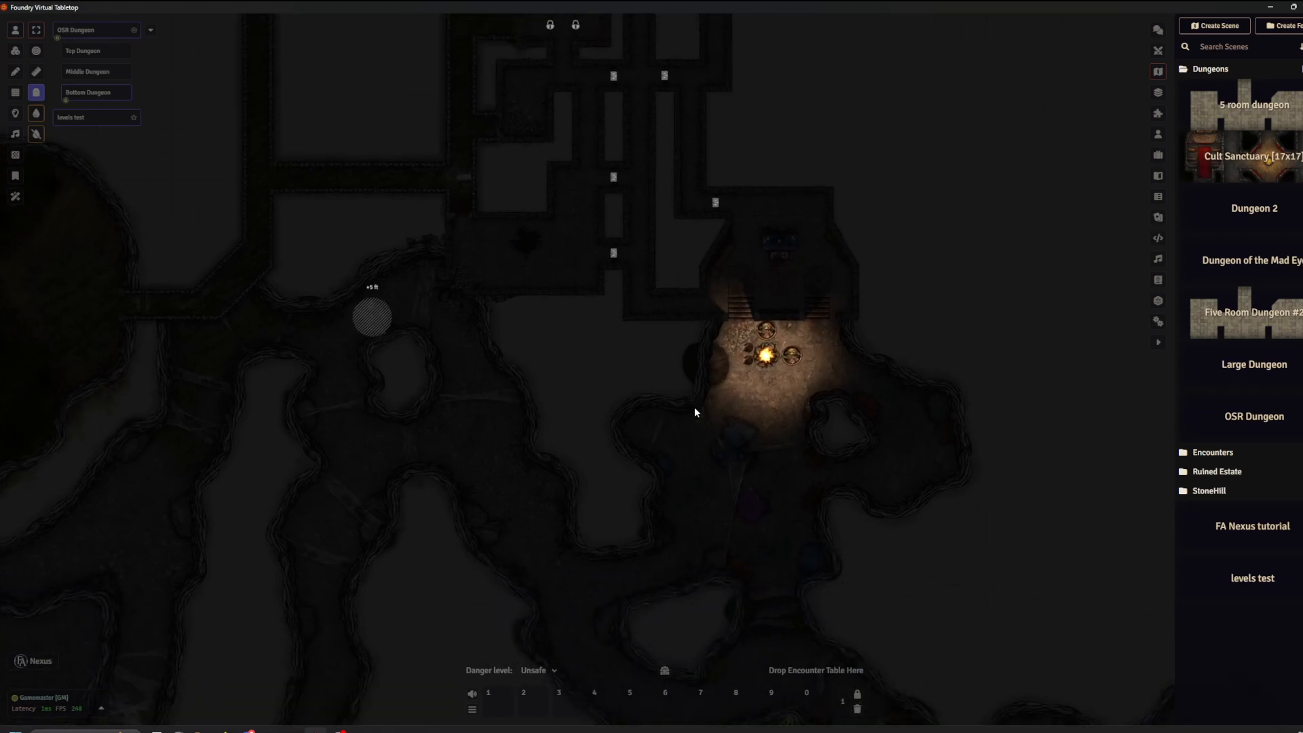
scroll(699, 408, "up", 6)
left_click_drag(795, 453, 611, 197)
left_click_drag(599, 408, 538, 314)
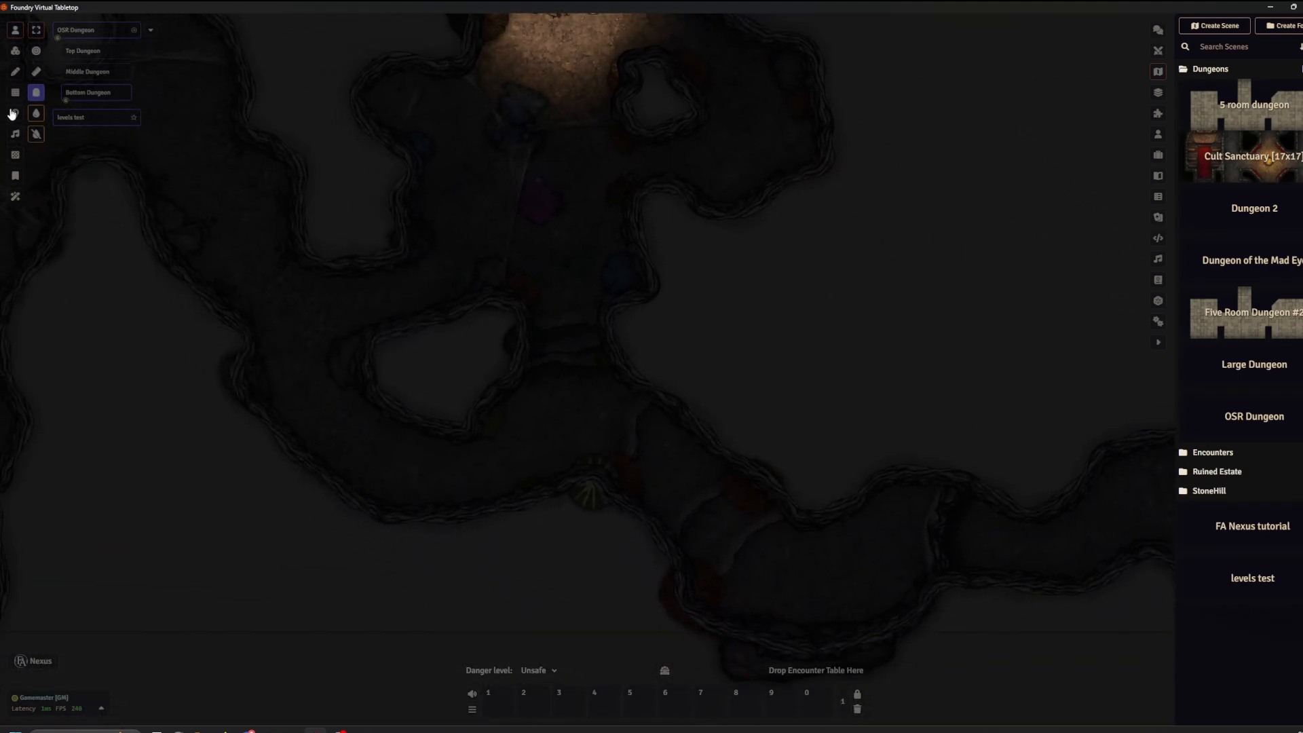
Examine the brightened bottom level of the OSR Dungeon, from its caves to its cells and furnished rooms
scroll(414, 407, "down", 6)
left_click_drag(444, 194, 539, 426)
left_click_drag(518, 245, 586, 218)
scroll(586, 219, "down", 3)
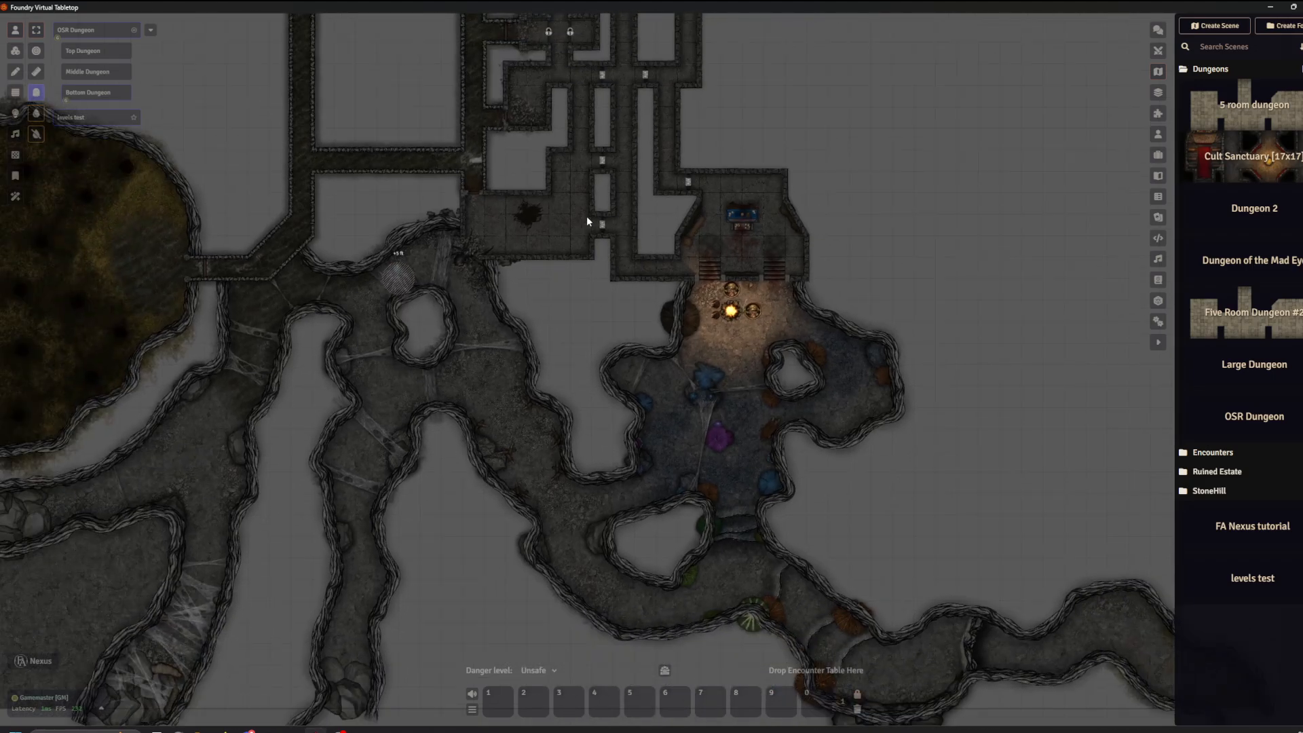
scroll(585, 218, "down", 4)
left_click_drag(848, 194, 792, 271)
scroll(791, 277, "down", 2)
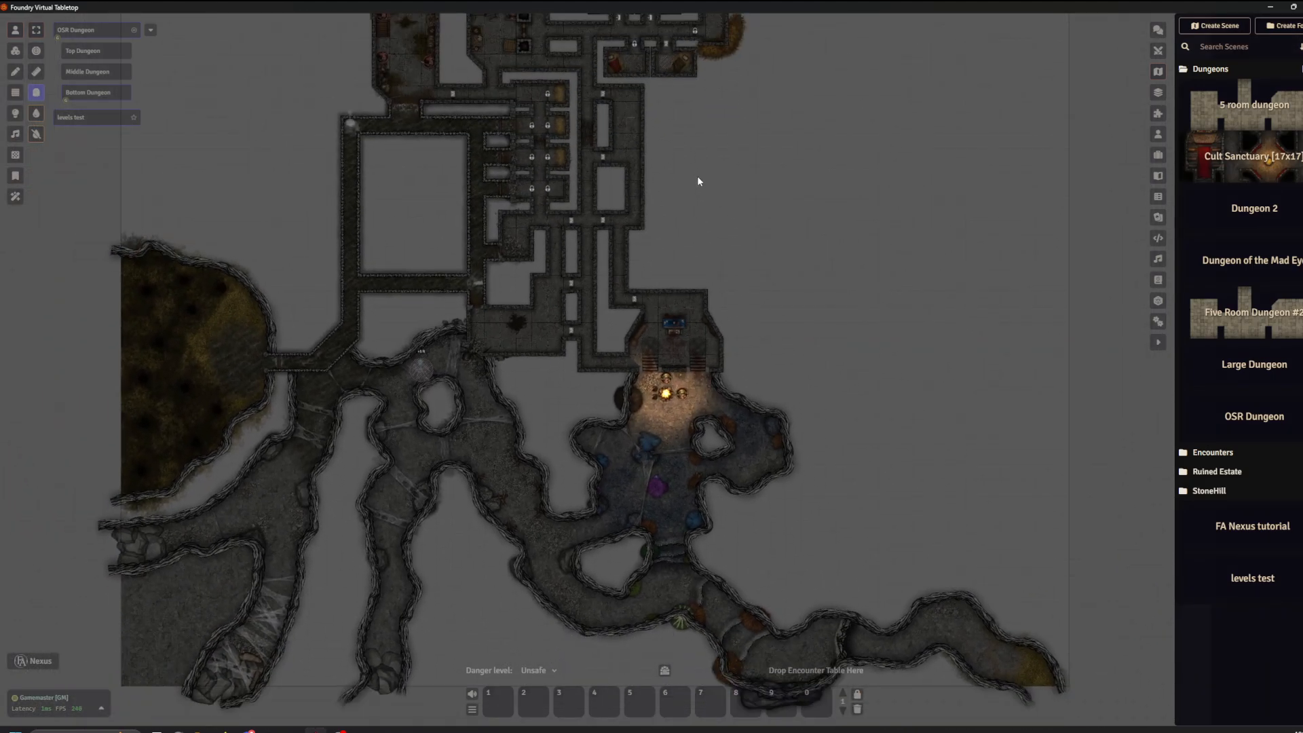
left_click_drag(699, 179, 713, 171)
scroll(448, 387, "up", 3)
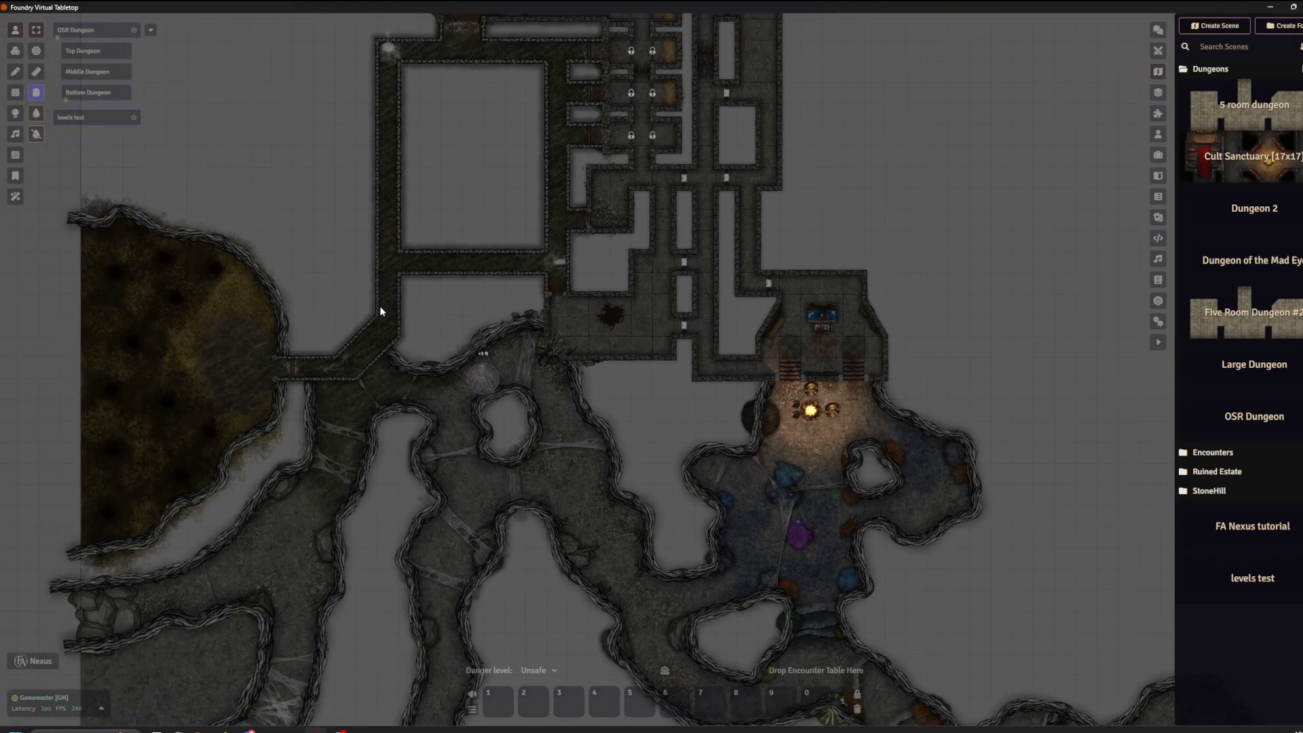
left_click_drag(380, 307, 367, 397)
scroll(551, 445, "up", 4)
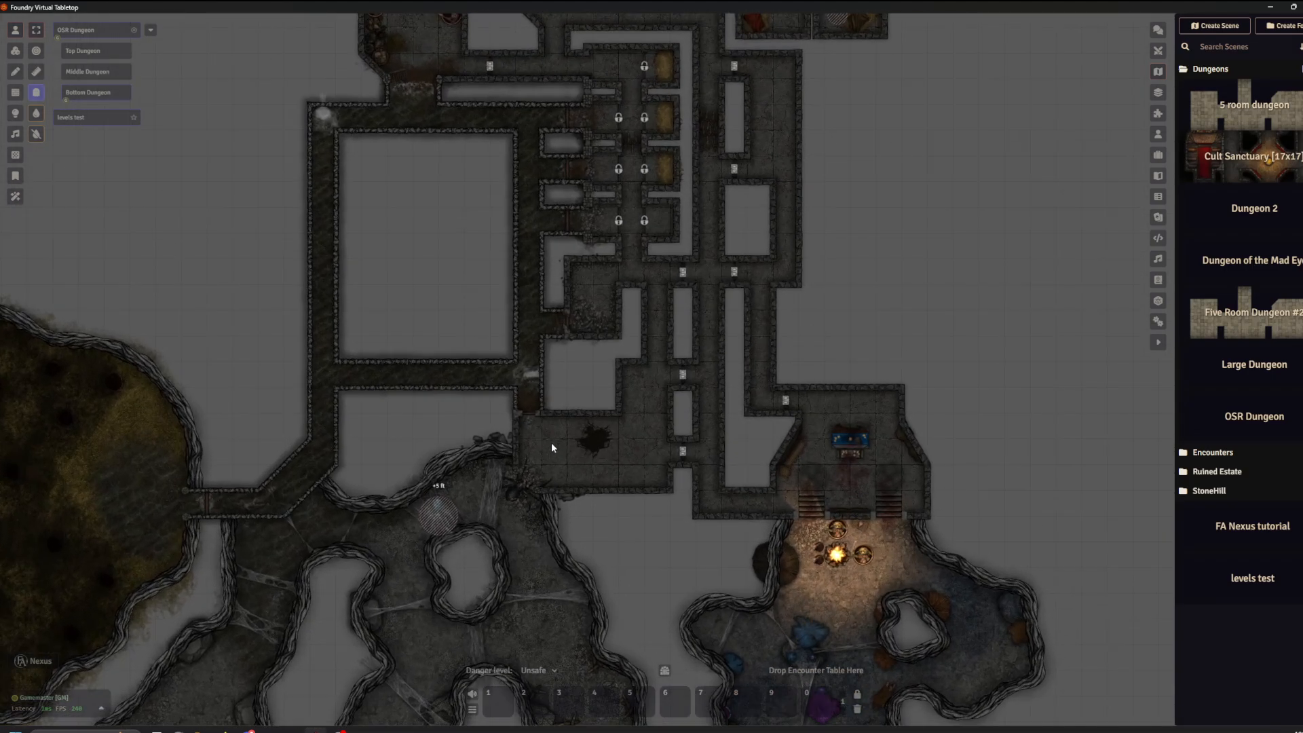
scroll(736, 239, "down", 4)
scroll(483, 333, "up", 5)
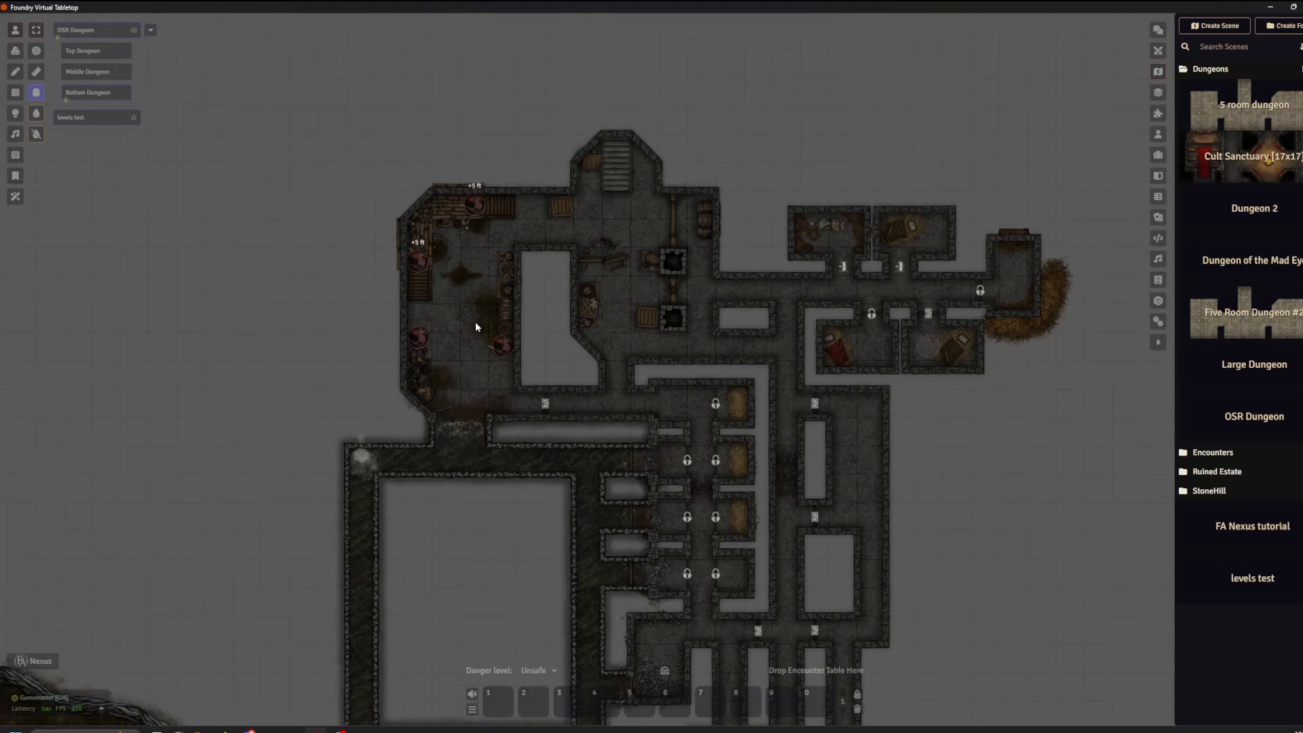
Collapse the Dungeons folder in the scene list
scroll(480, 331, "down", 3)
scroll(967, 293, "up", 3)
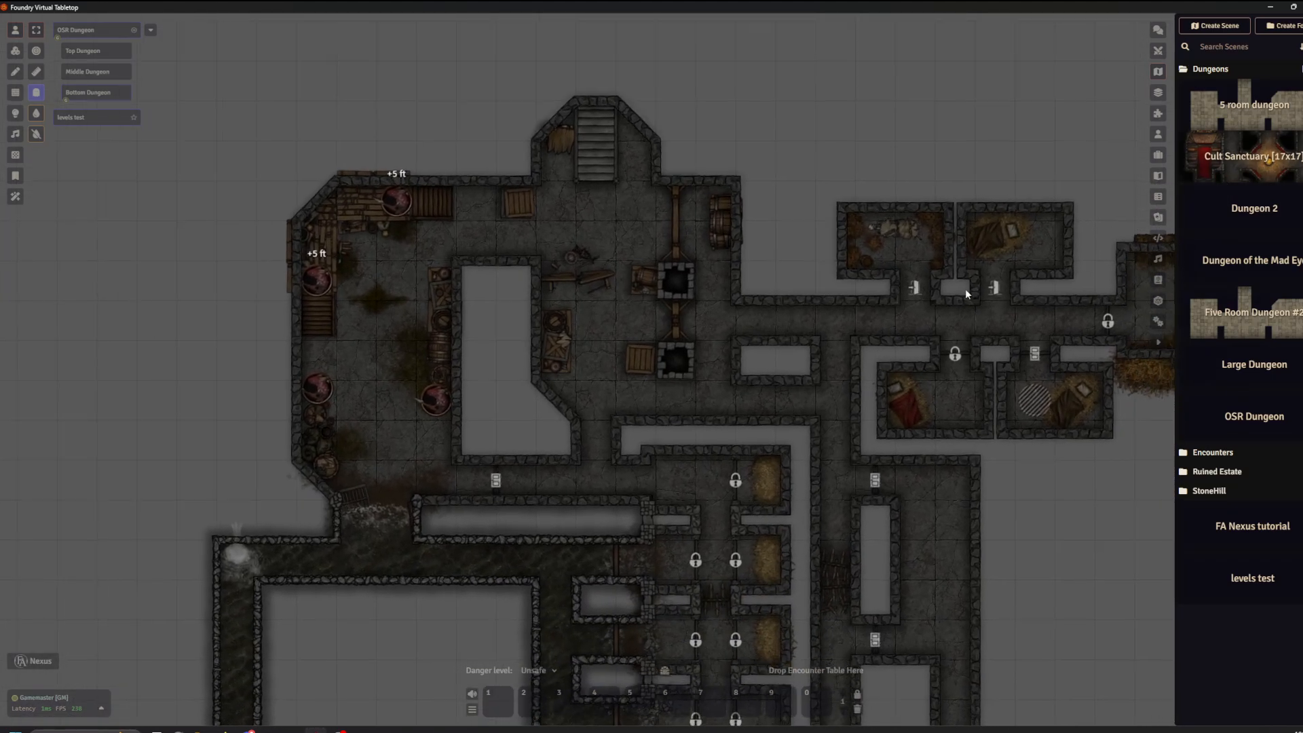
left_click(1221, 73)
scroll(981, 424, "down", 2)
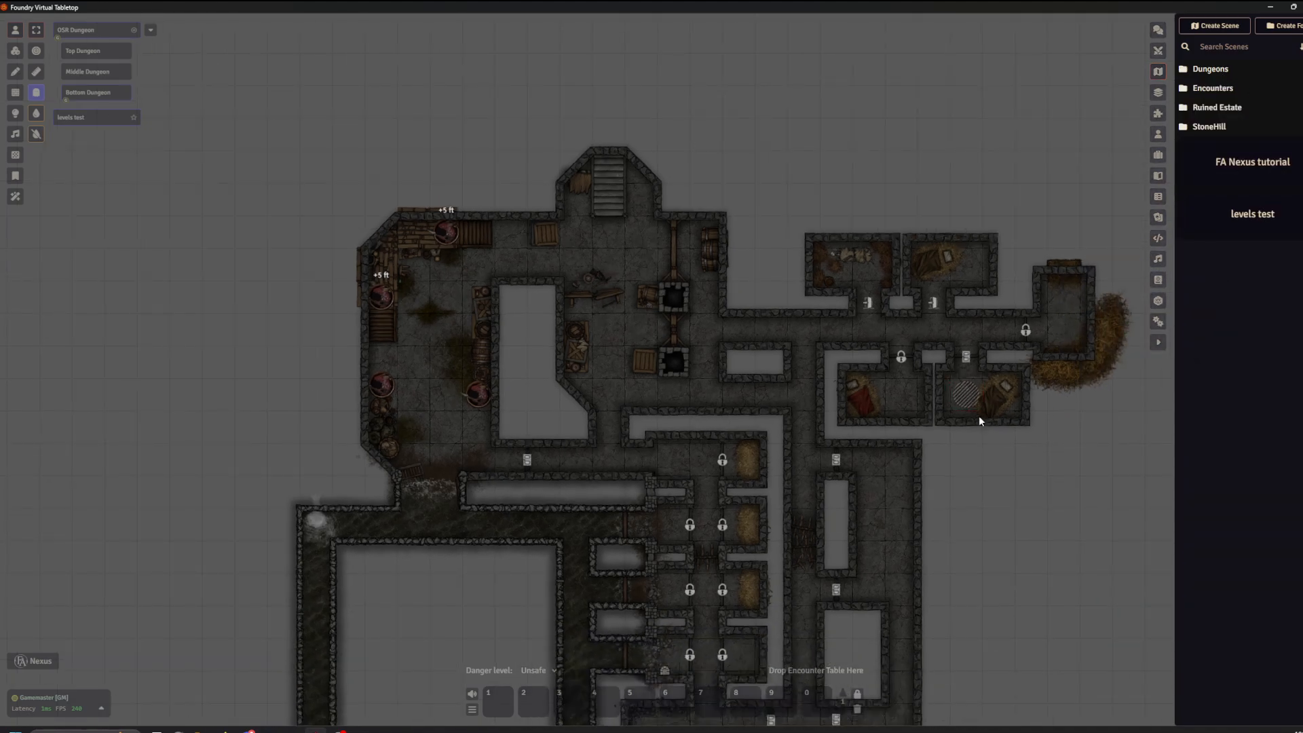
Examine the large furnished hall, side bedrooms and locked cells on the OSR Dungeon's bottom level
left_click_drag(980, 424, 841, 282)
scroll(813, 396, "up", 5)
left_click_drag(555, 273, 755, 347)
scroll(706, 343, "down", 1)
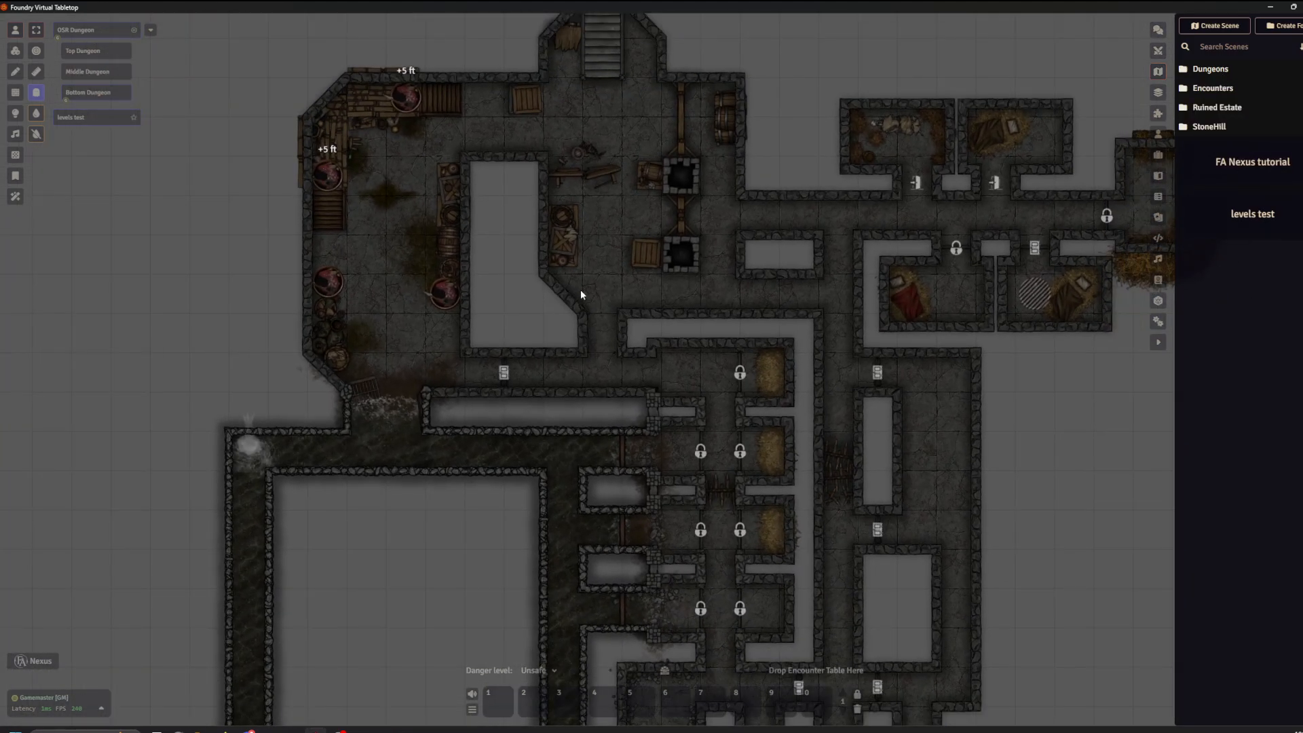
left_click_drag(579, 292, 669, 381)
scroll(666, 387, "up", 5)
left_click_drag(581, 273, 597, 348)
scroll(596, 349, "up", 1)
scroll(597, 349, "down", 1)
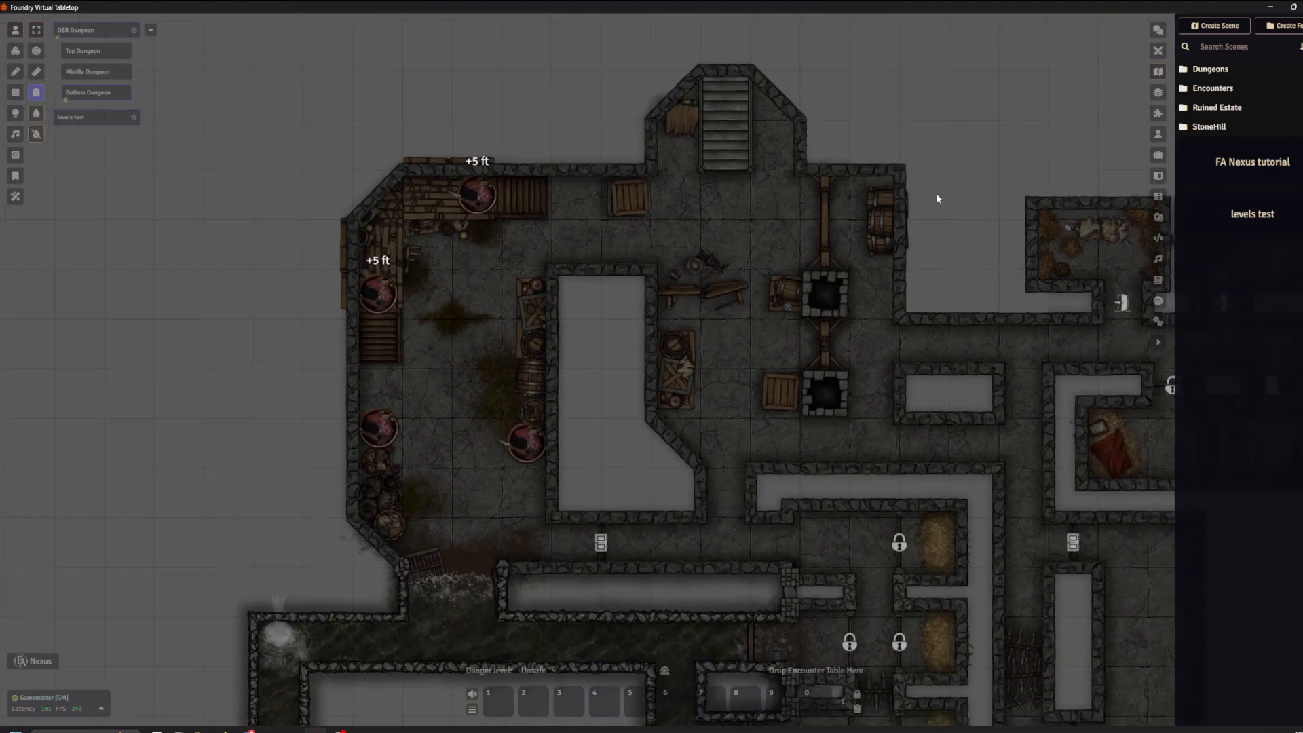
left_click_drag(946, 199, 816, 158)
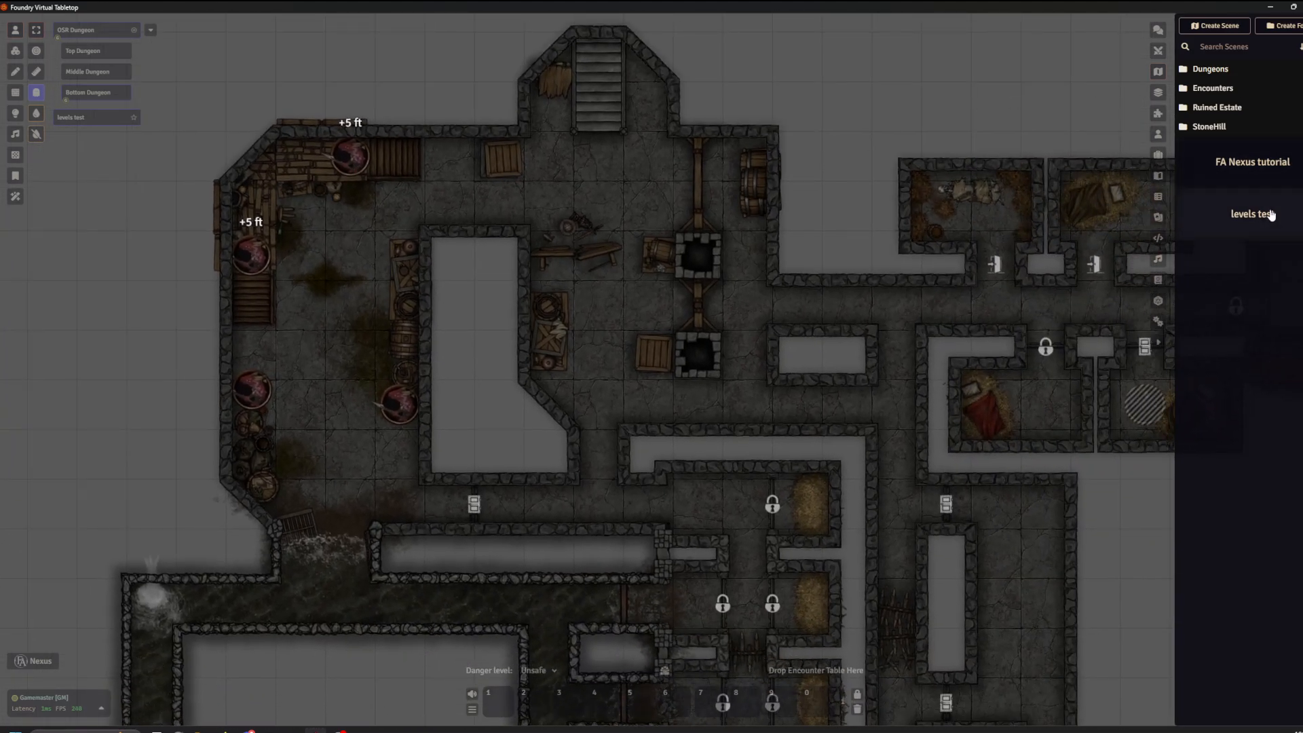
View the levels test scene and move the character token via the ladder up to Level (2), leaving it deselected
right_click(1238, 218)
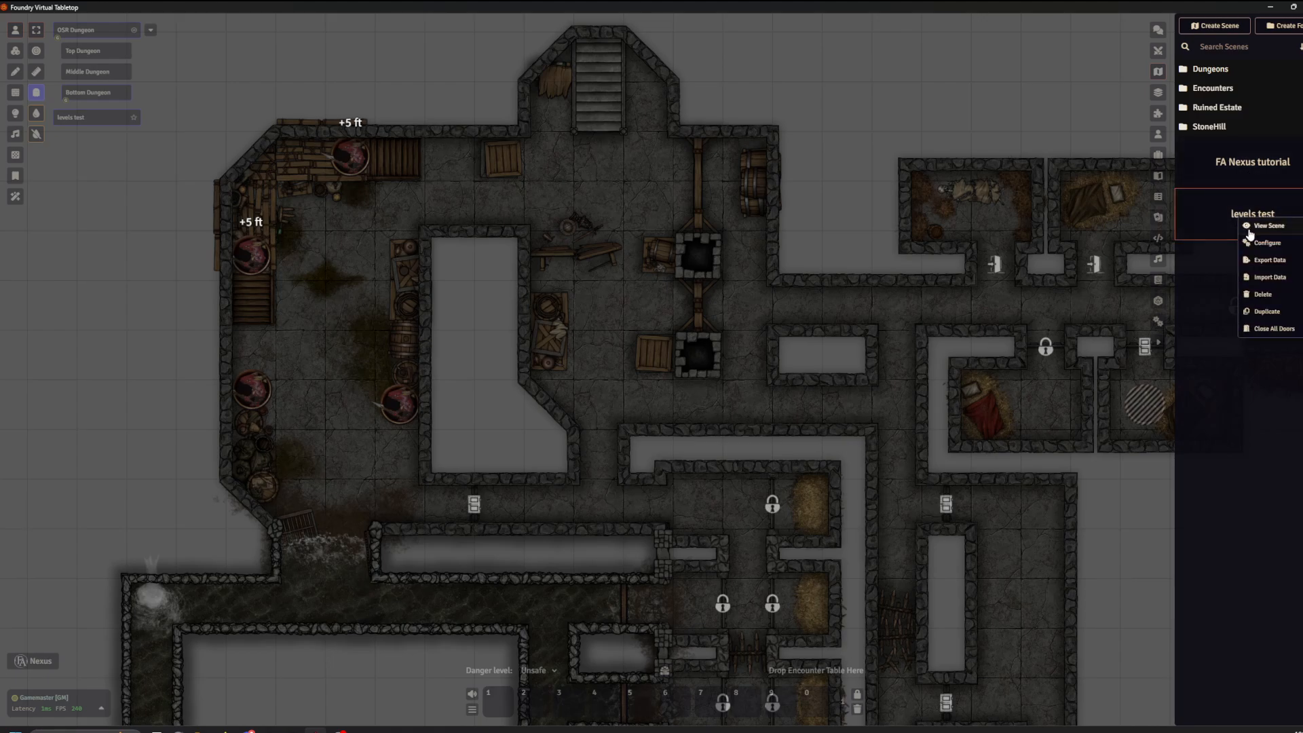
left_click(1248, 235)
left_click(594, 297)
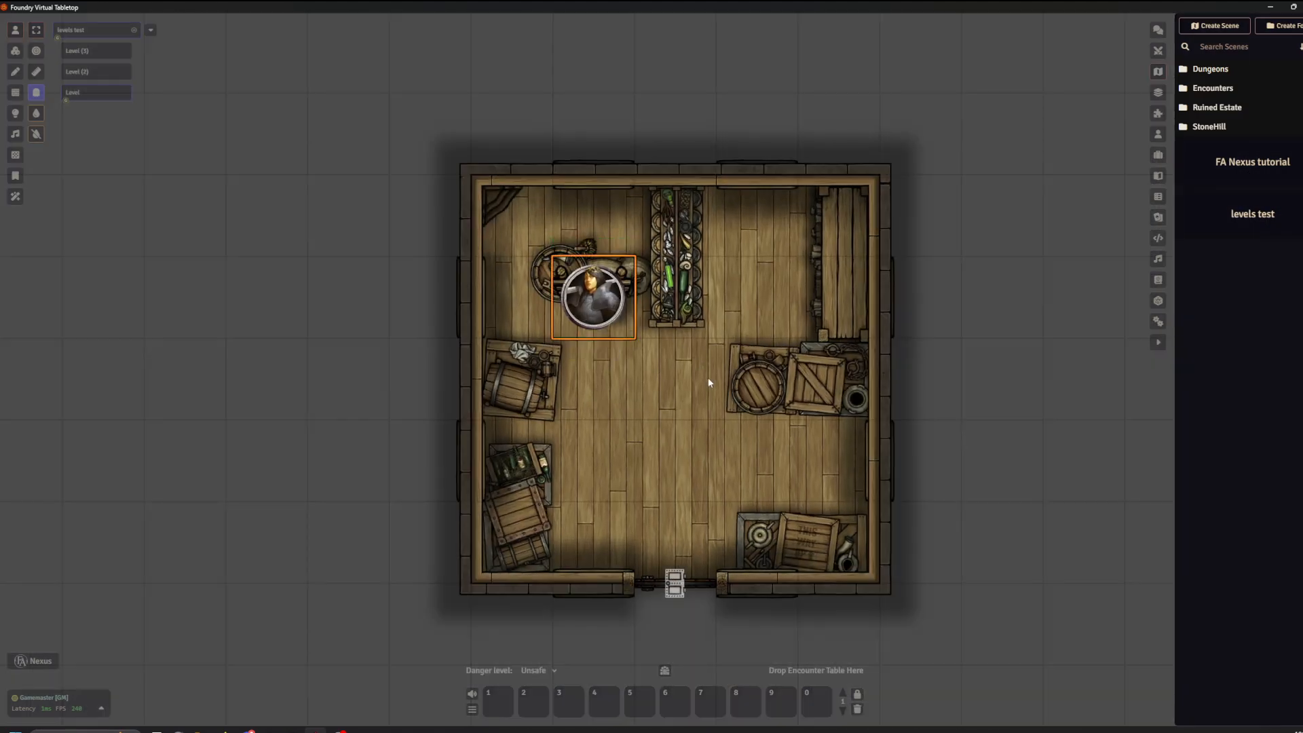
left_click_drag(399, 373, 392, 333)
key("s")
key("w")
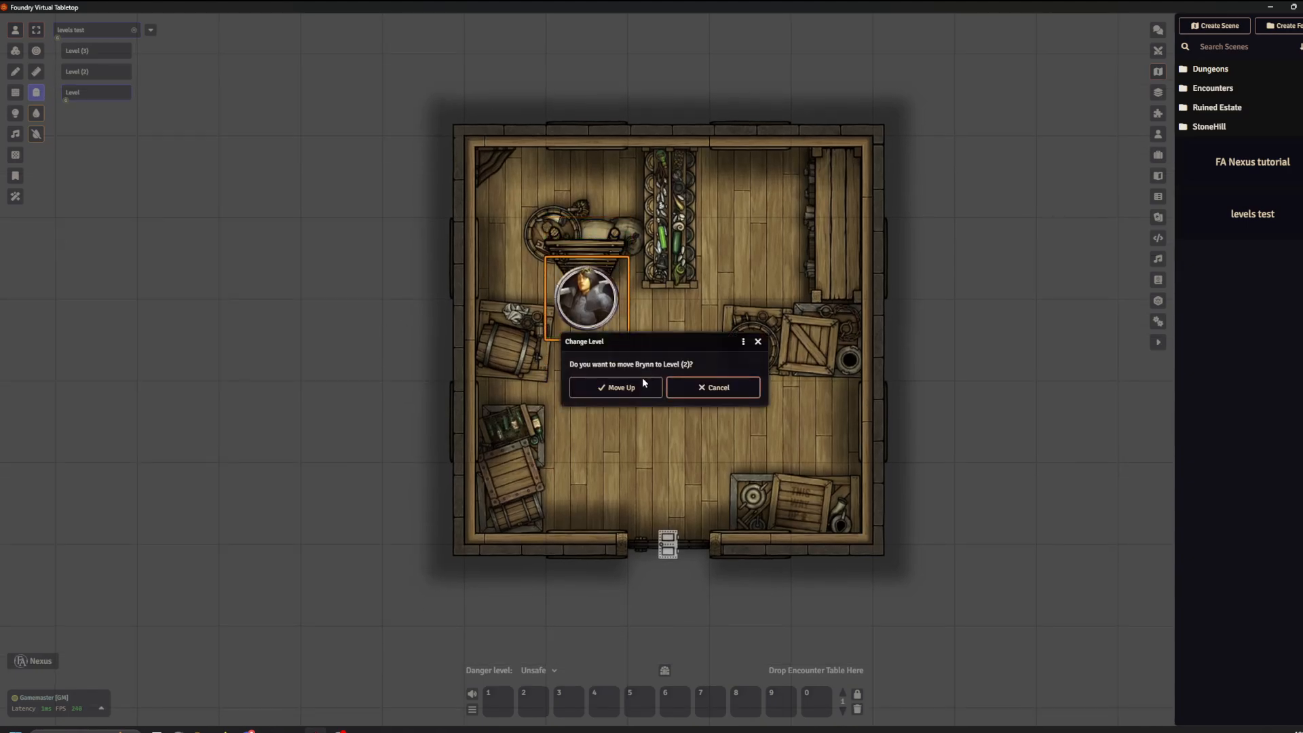
left_click(625, 389)
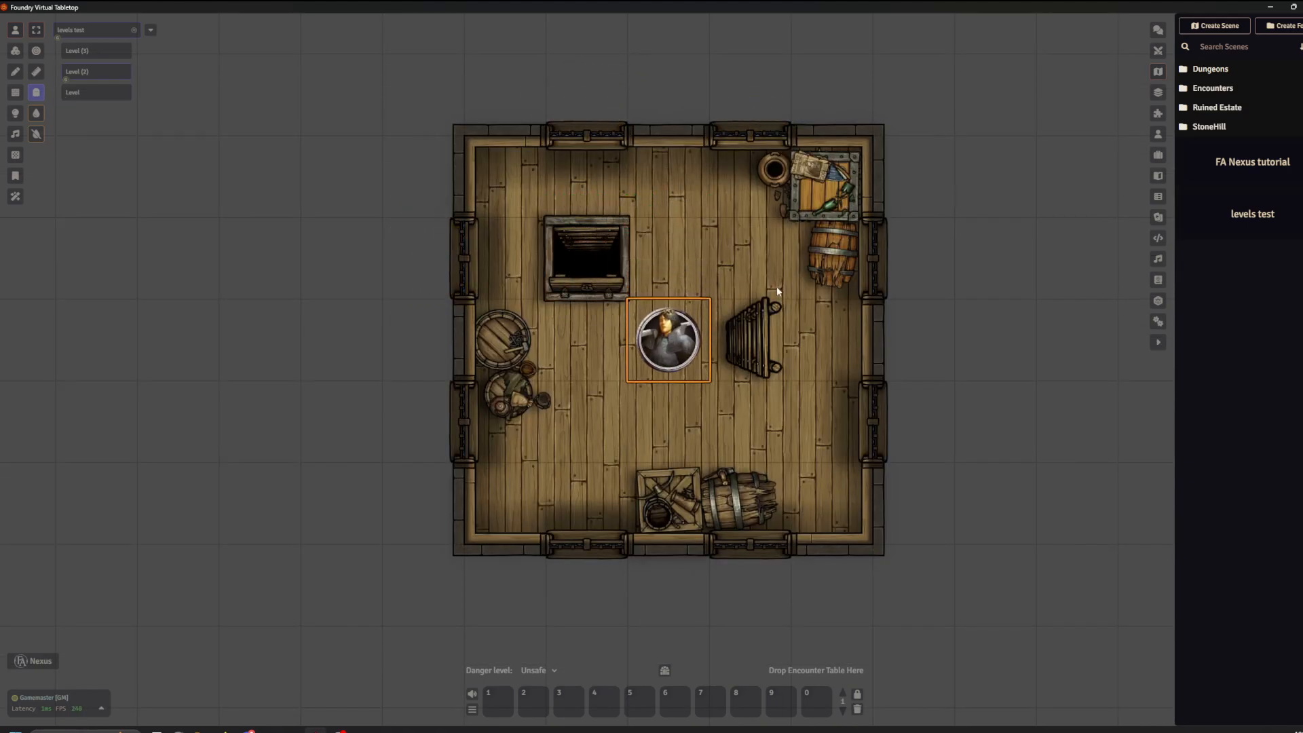
left_click(755, 195)
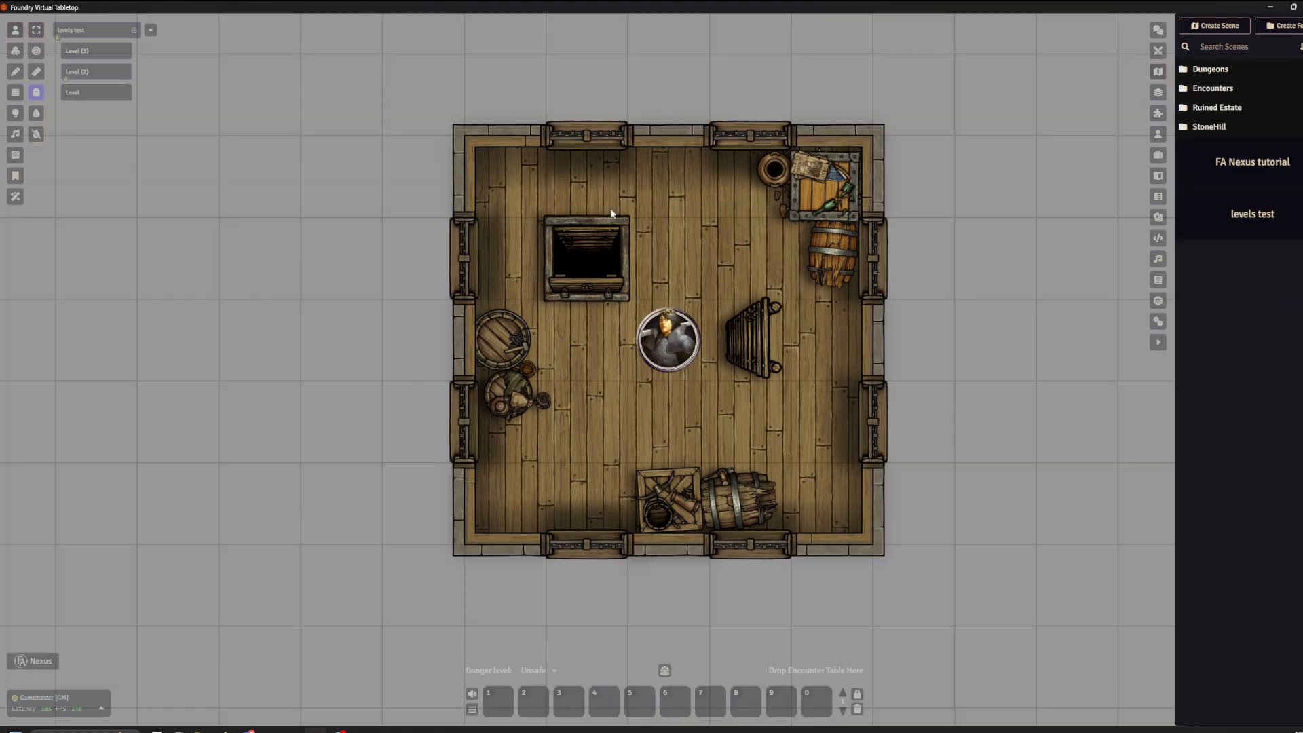
Review the scene's placed walls and regions, highlighting the Level (2) and Level (3) building regions on the map
scroll(315, 329, "down", 5)
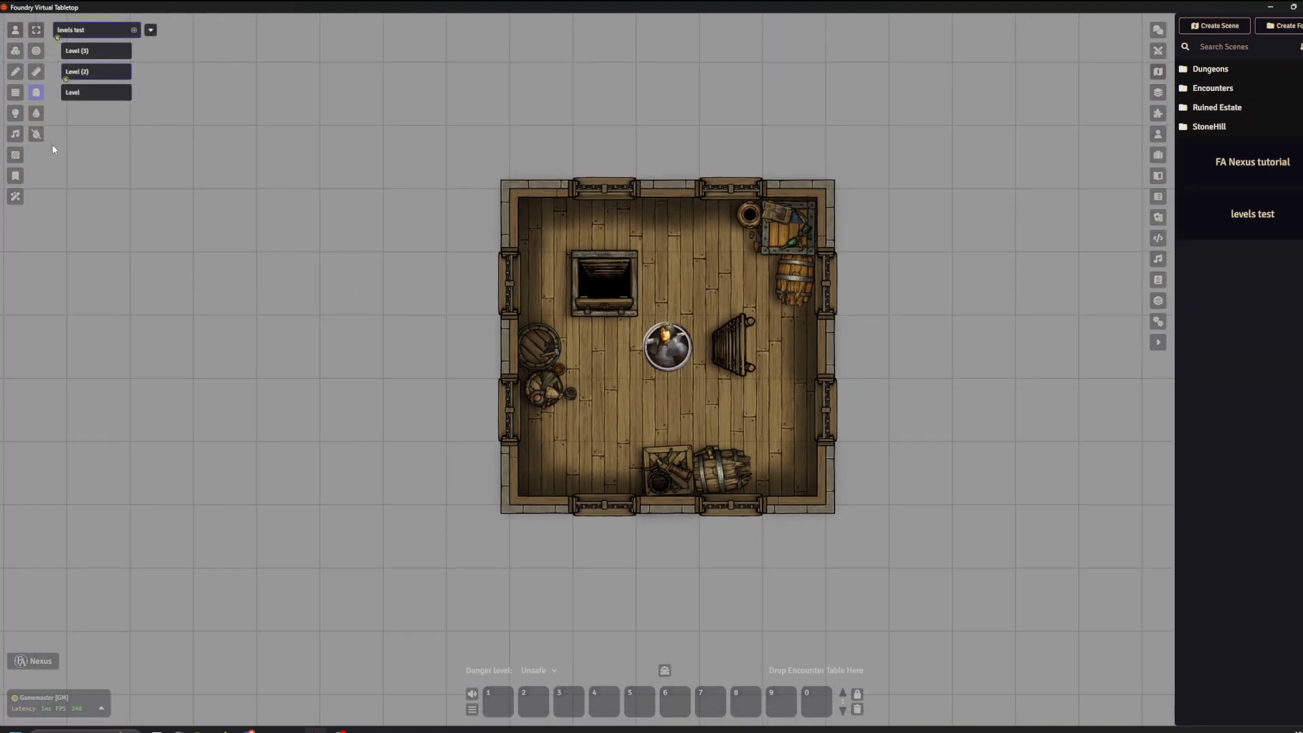
scroll(451, 333, "down", 3)
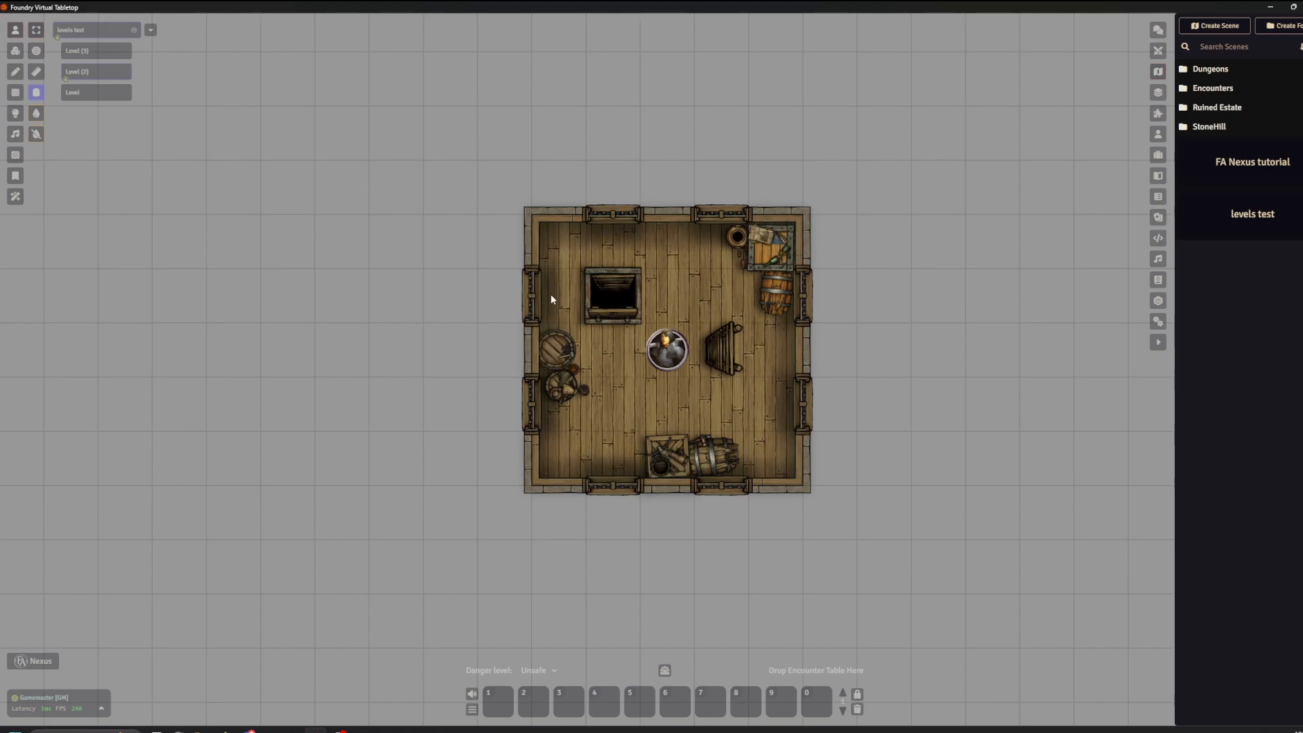
left_click(1157, 113)
left_click(1206, 25)
left_click(1248, 27)
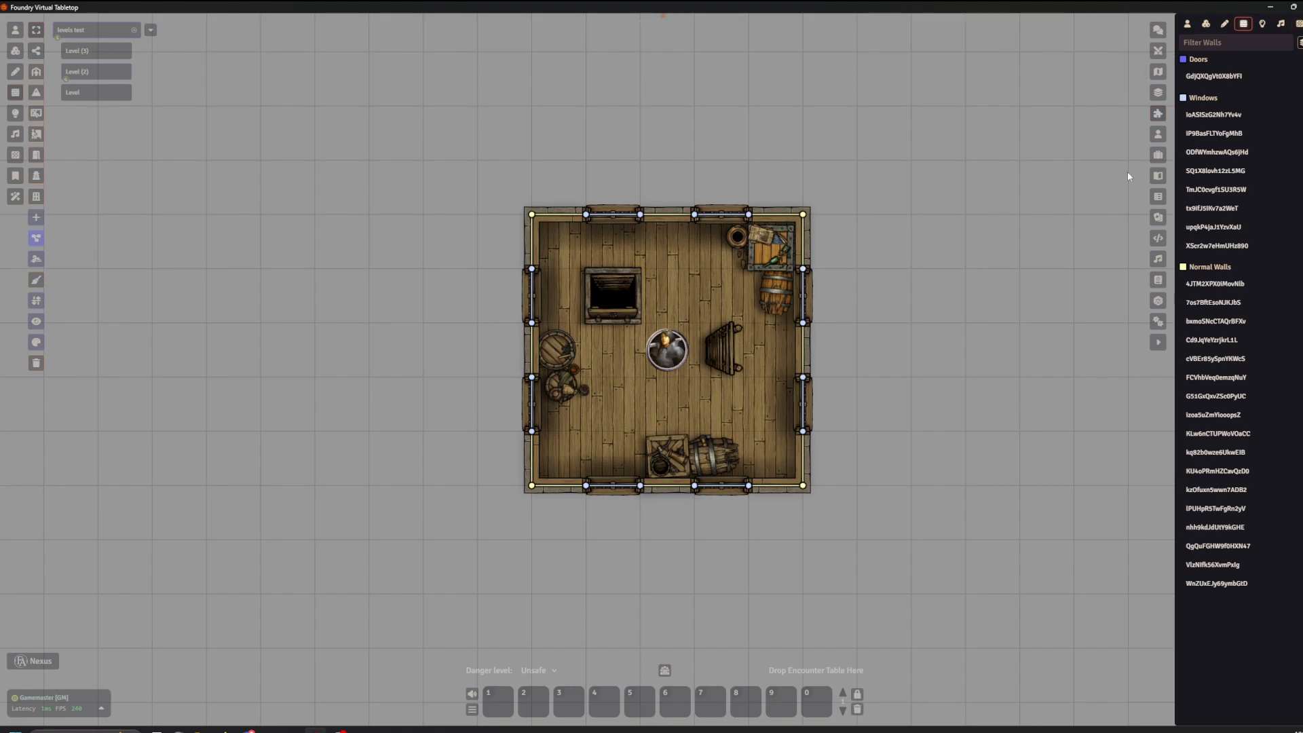
left_click(1297, 26)
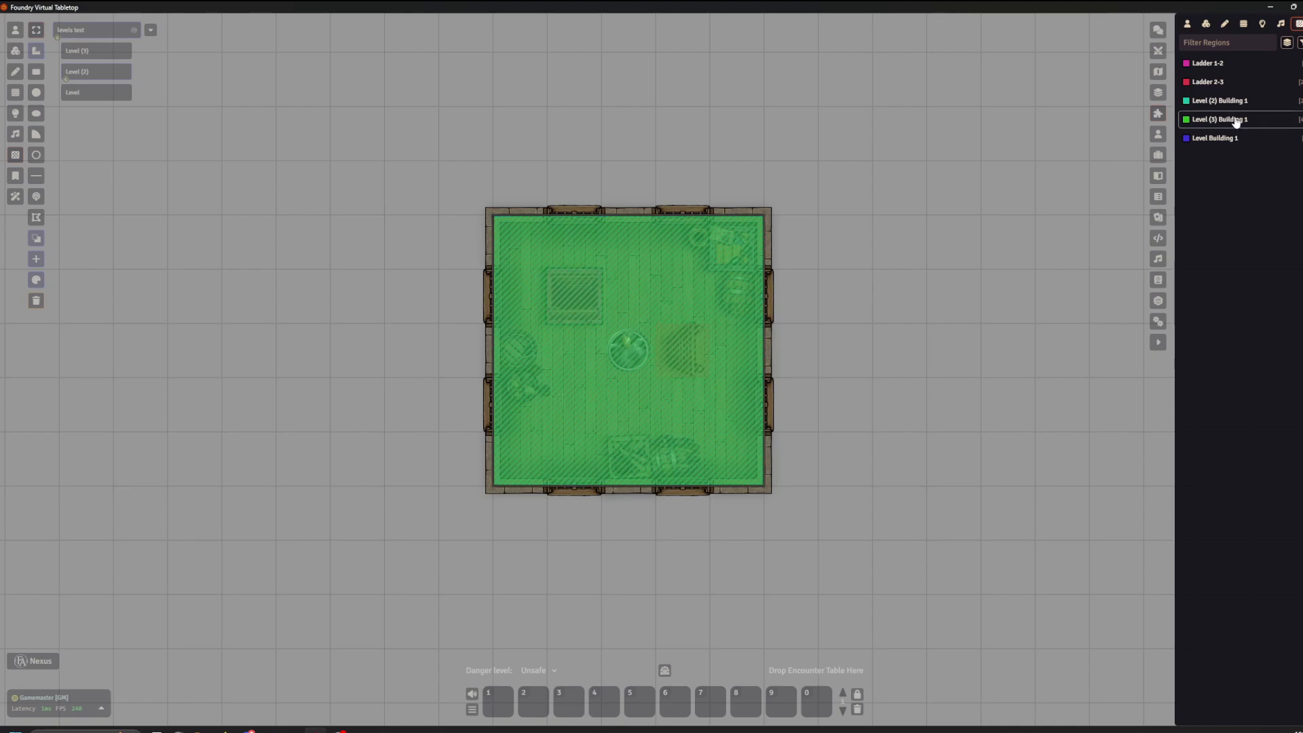
left_click_drag(892, 285, 903, 237)
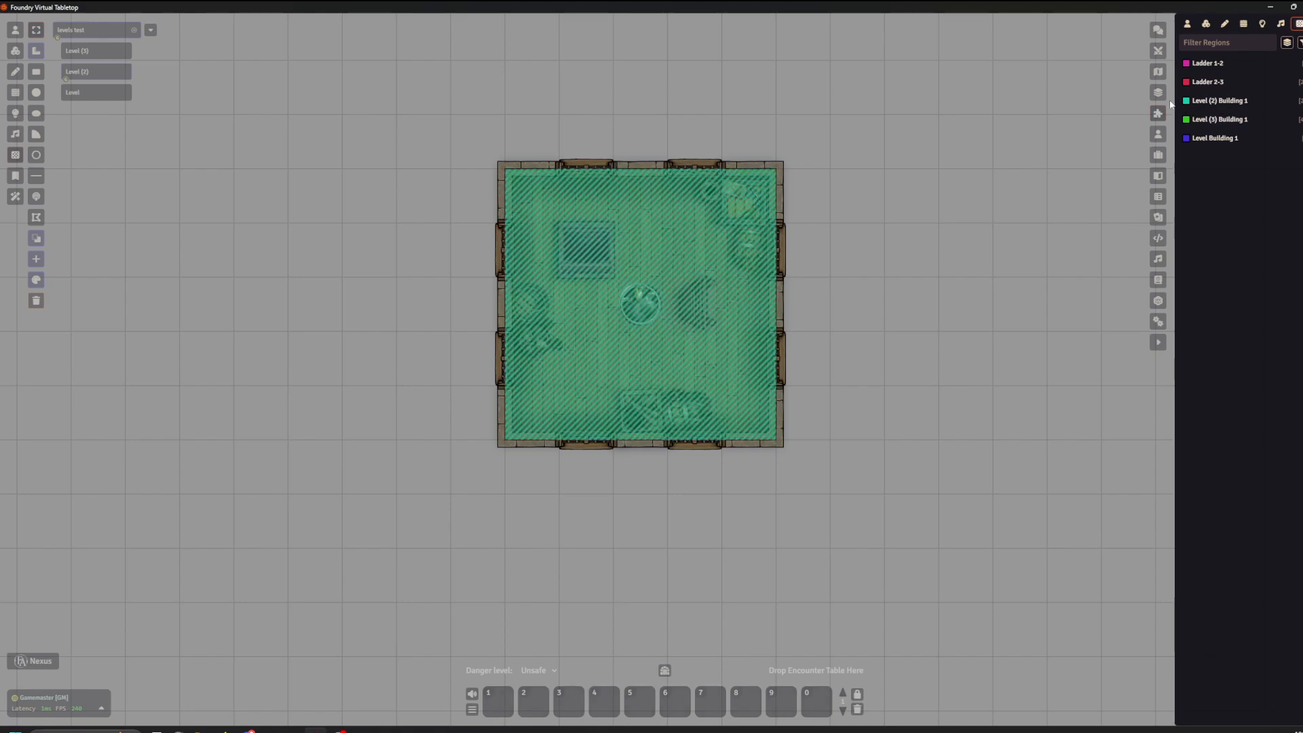
Return to the chat log and view the whole building with more of the surrounding grid
left_click(1158, 31)
scroll(1015, 349, "down", 4)
left_click_drag(987, 342, 968, 384)
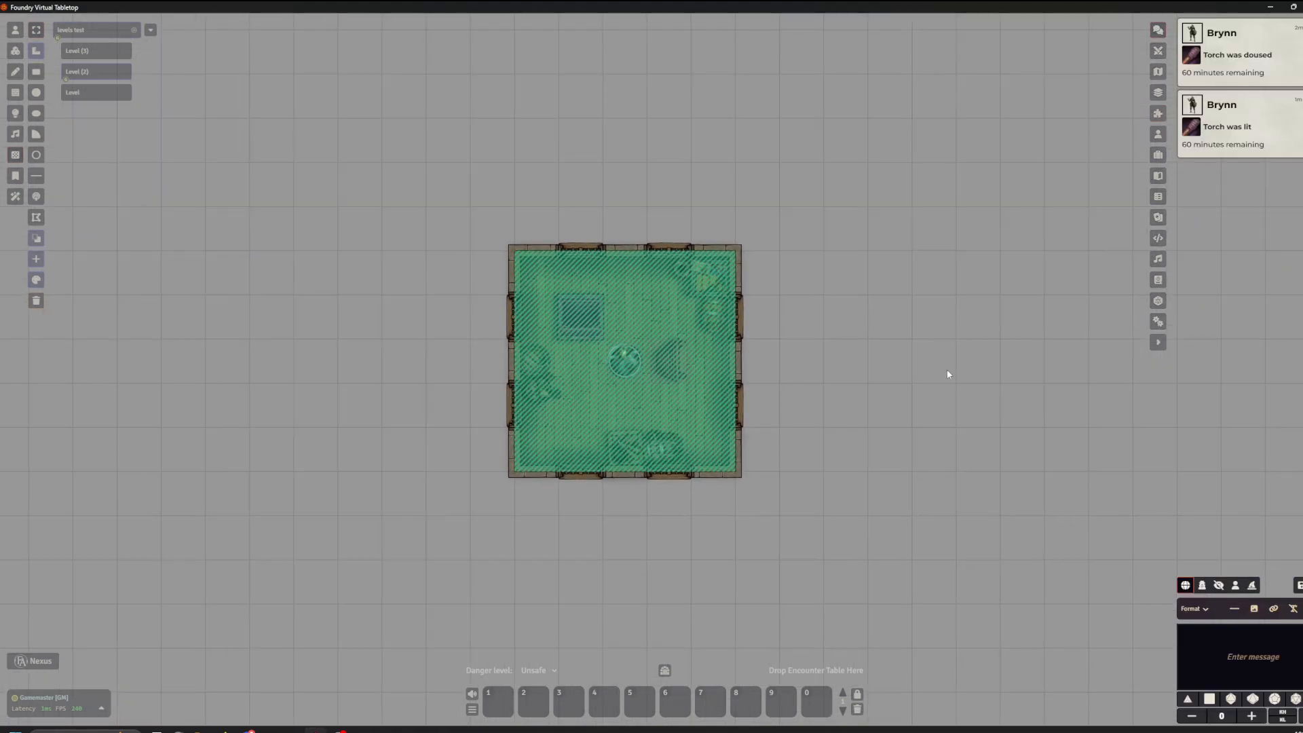
scroll(933, 466, "down", 1)
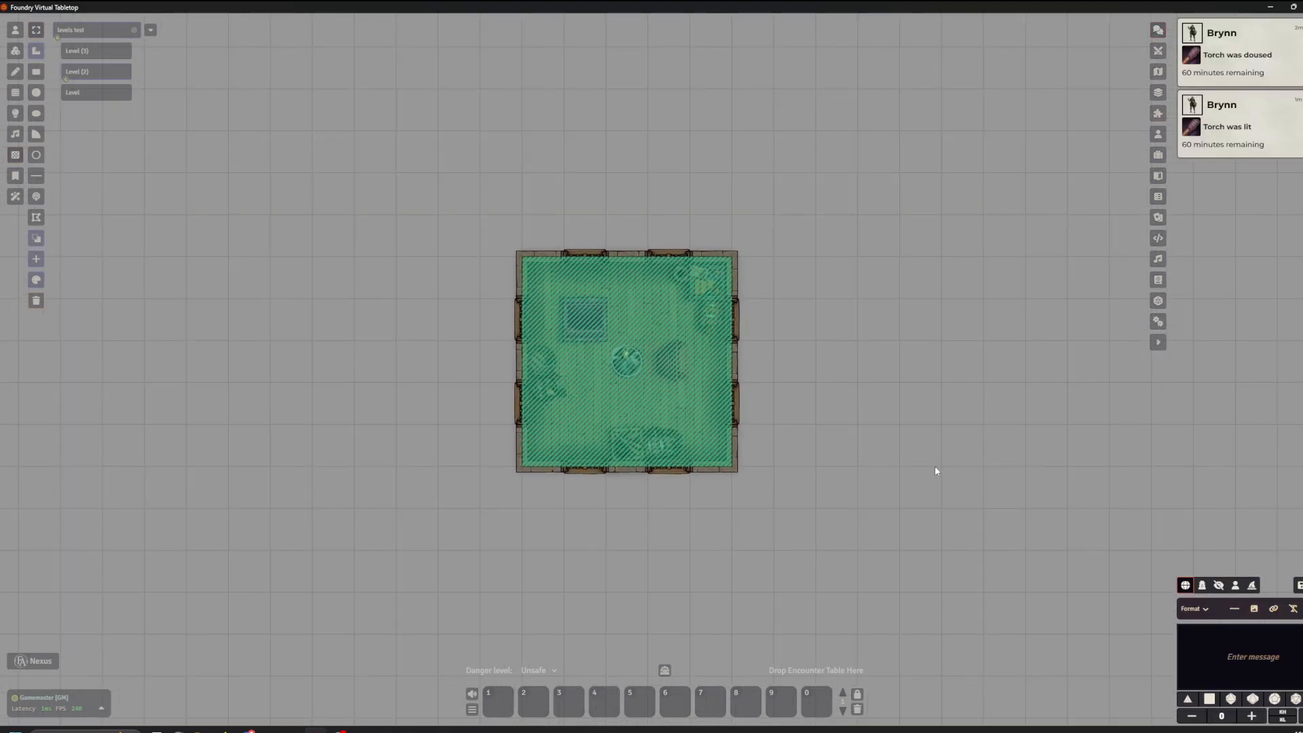